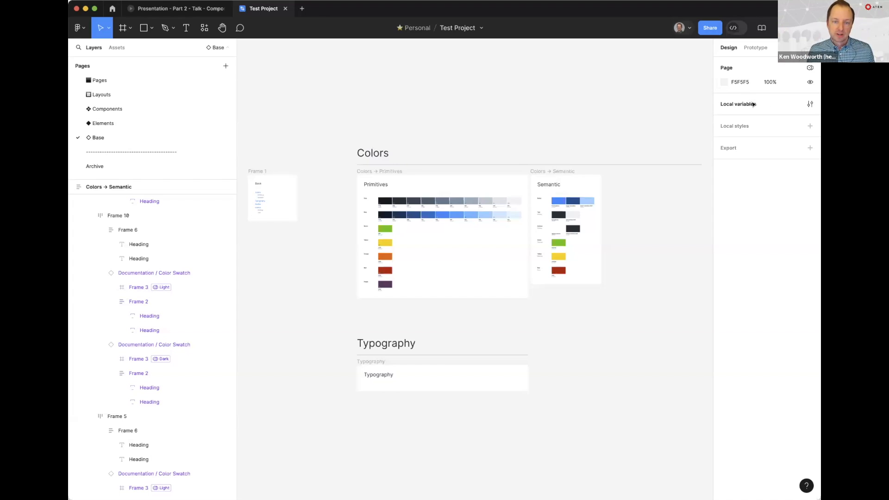
Open the local variables in an enlarged window and look through the Colors → Primitive collection
{"action": "left_click", "coordinate": [809, 103]}
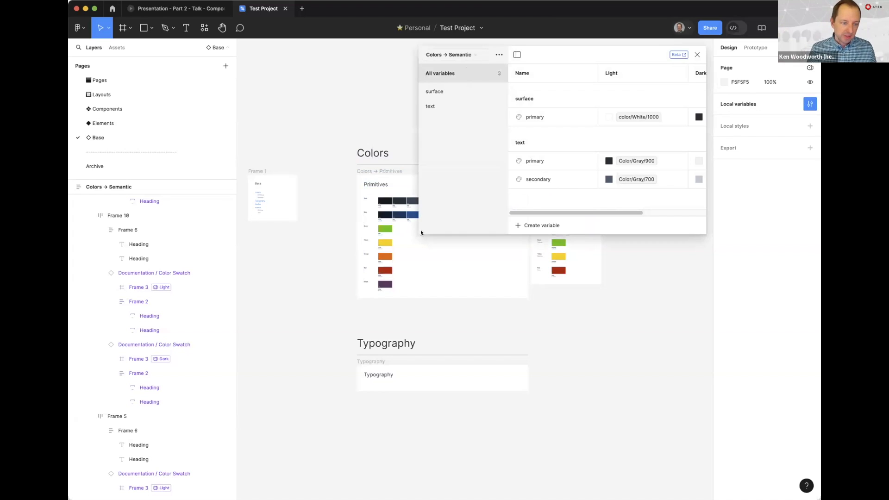
{"action": "left_click_drag", "start_coordinate": [416, 233], "coordinate": [259, 366]}
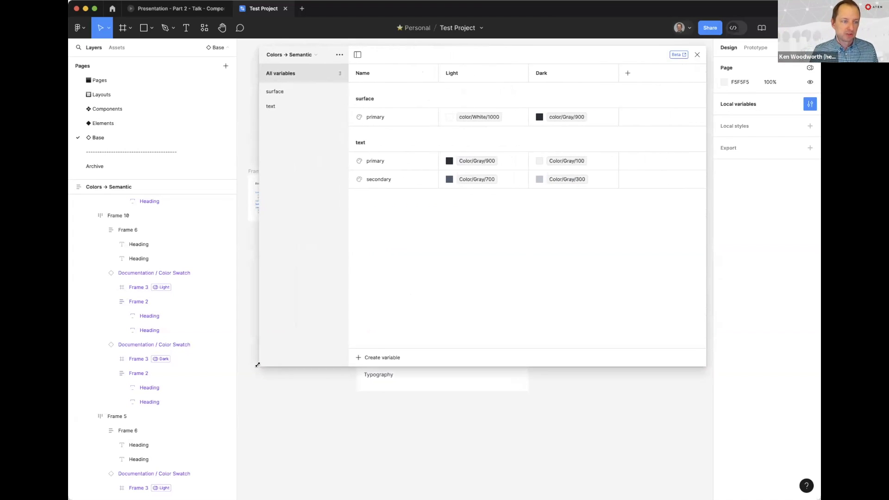
{"action": "left_click", "coordinate": [300, 54]}
{"action": "left_click", "coordinate": [294, 50]}
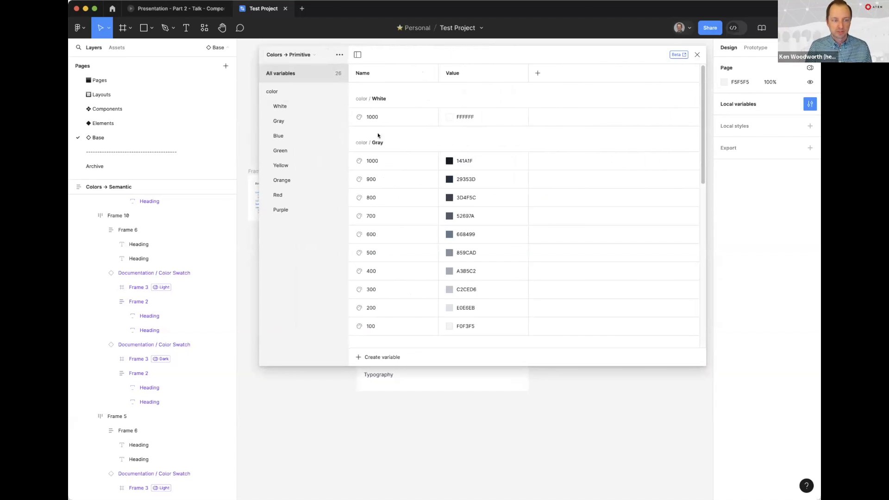
{"action": "scroll", "coordinate": [394, 190], "scroll_direction": "down", "scroll_amount": 10}
{"action": "scroll", "coordinate": [393, 192], "scroll_direction": "up", "scroll_amount": 10}
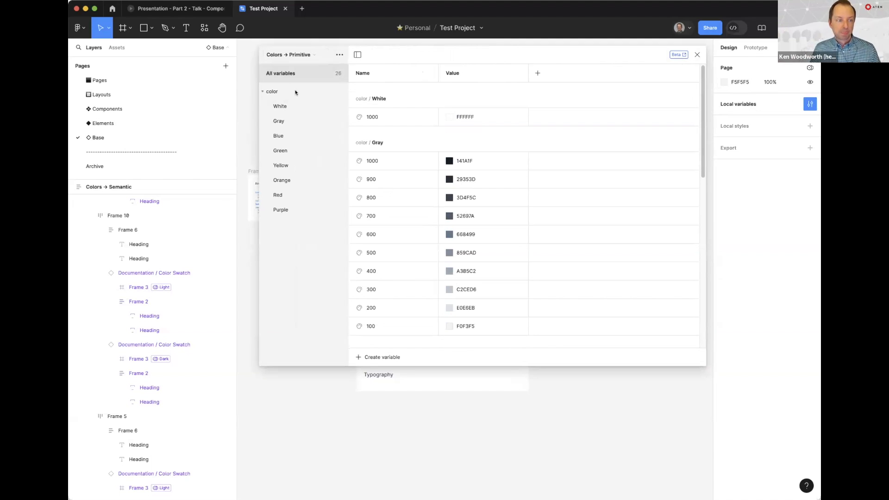
Compare the Colors → Semantic collection's Light and Dark modes with the Colors → Primitive values, ending on the semantic collection
{"action": "left_click", "coordinate": [292, 55]}
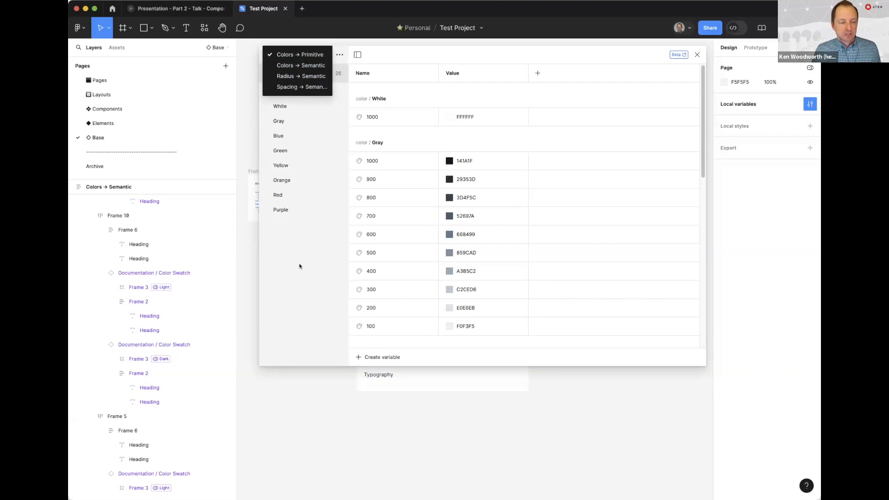
{"action": "left_click", "coordinate": [287, 65]}
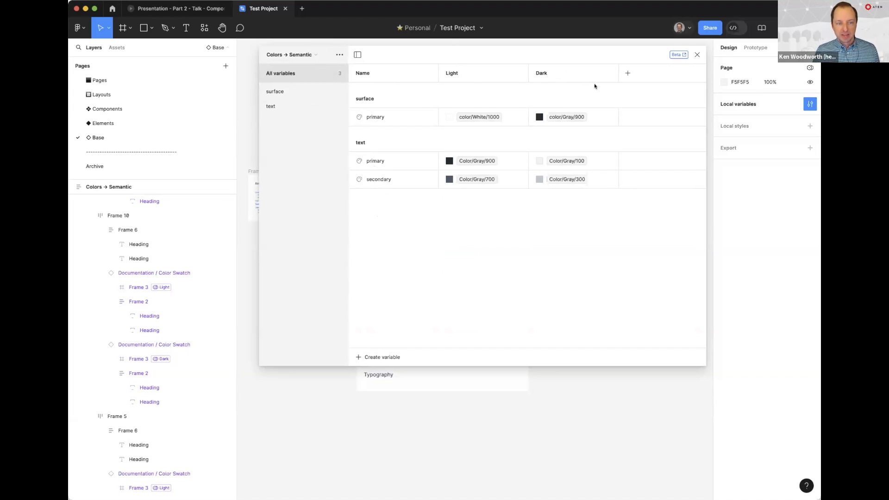
{"action": "left_click", "coordinate": [280, 55]}
{"action": "left_click", "coordinate": [284, 50]}
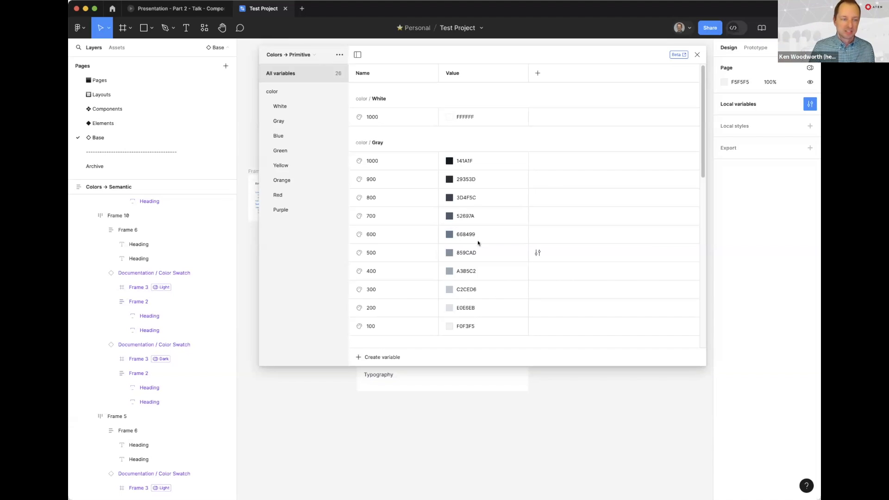
{"action": "left_click", "coordinate": [299, 55]}
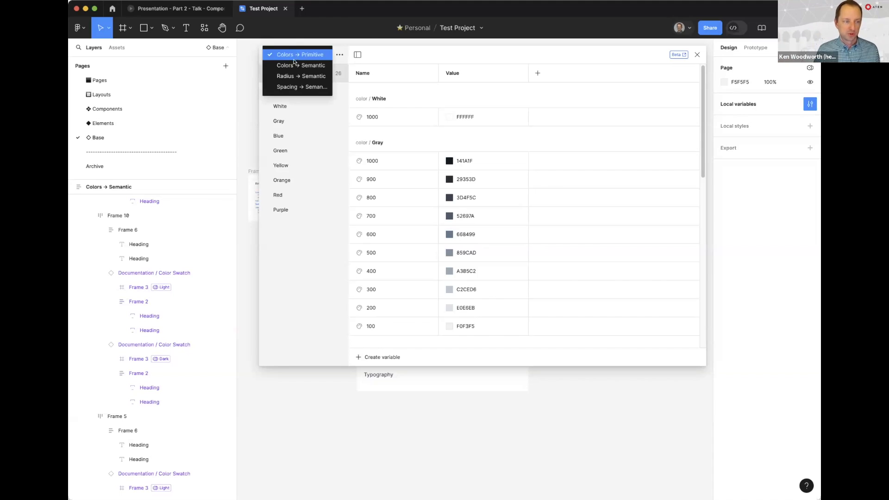
{"action": "left_click", "coordinate": [294, 64]}
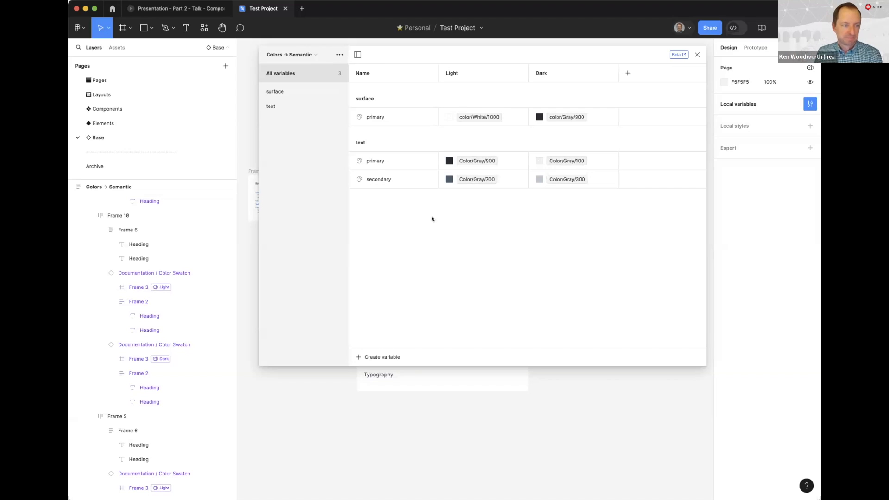
Open the Radius → Semantic collection and review the sm radius variable across all device modes
{"action": "left_click", "coordinate": [295, 54]}
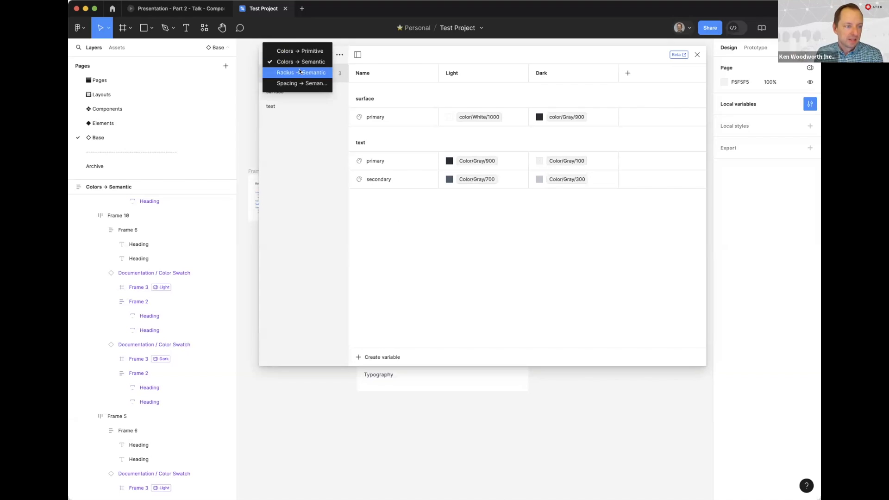
{"action": "left_click", "coordinate": [289, 72]}
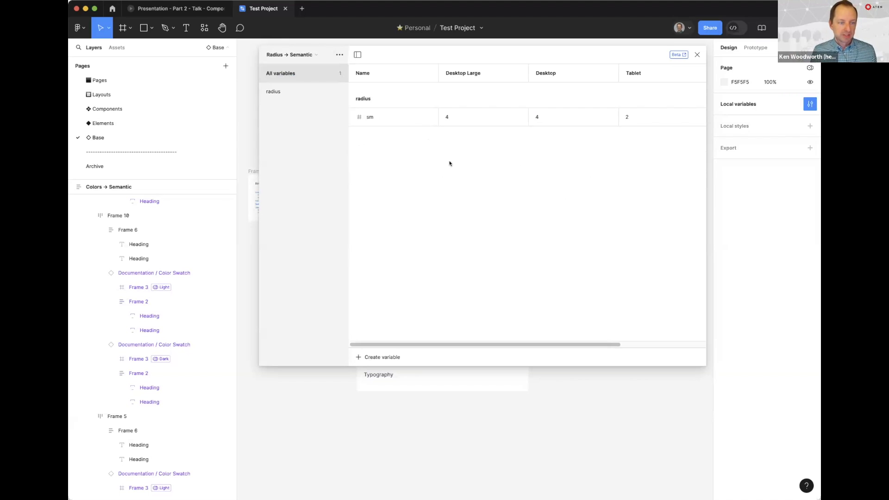
{"action": "left_click", "coordinate": [370, 119]}
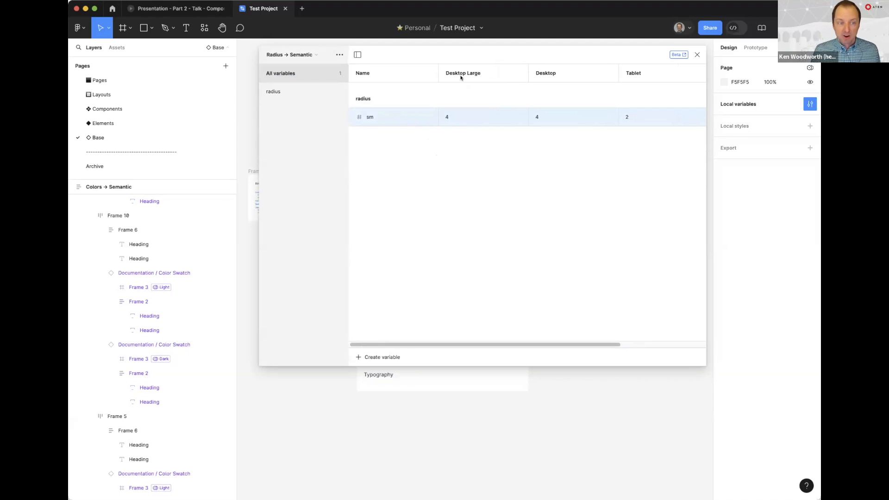
{"action": "scroll", "coordinate": [638, 74], "scroll_direction": "right", "scroll_amount": 3}
{"action": "scroll", "coordinate": [638, 74], "scroll_direction": "left", "scroll_amount": 3}
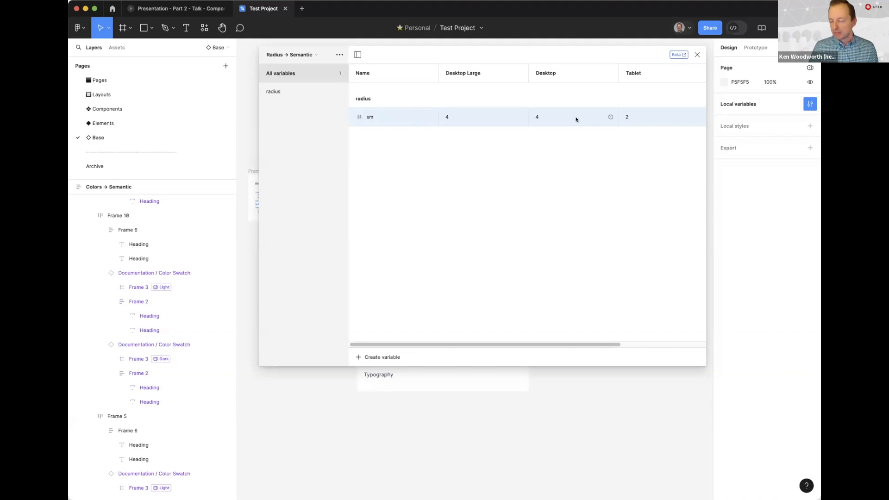
Open the Spacing → Semantic collection and check which variables the md padding's Desktop Large value can reference
{"action": "left_click", "coordinate": [287, 55]}
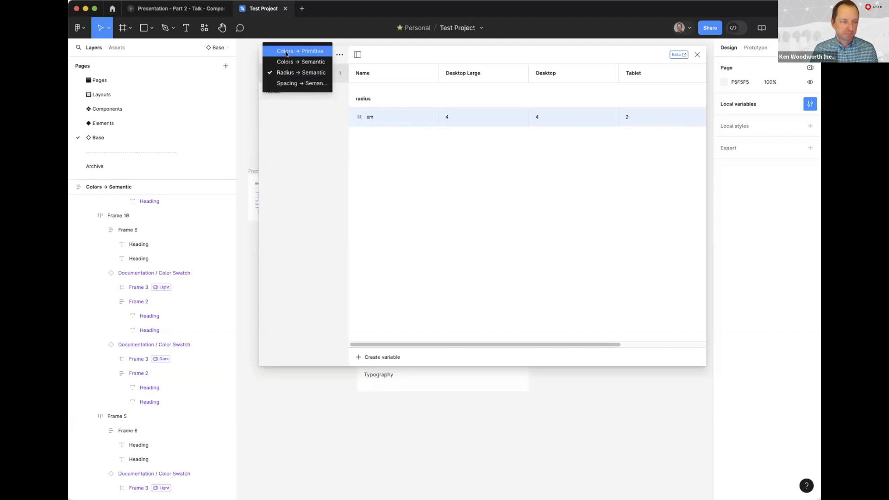
{"action": "left_click", "coordinate": [292, 82]}
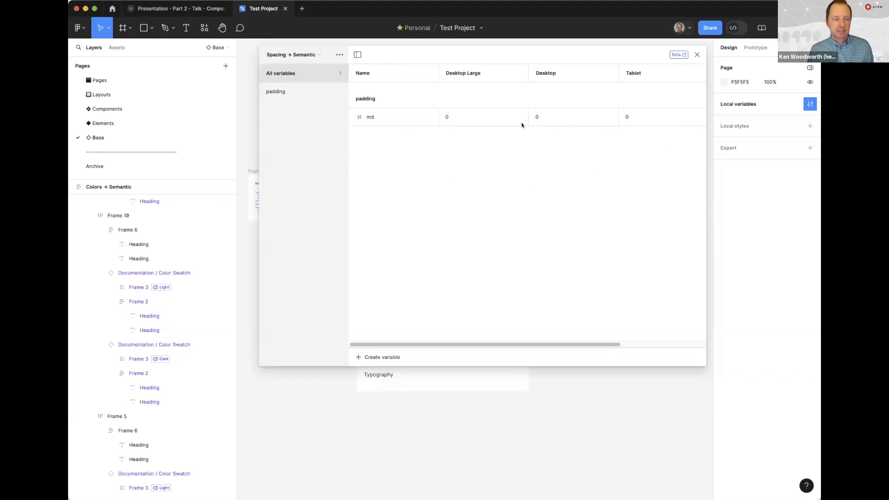
{"action": "left_click", "coordinate": [459, 118]}
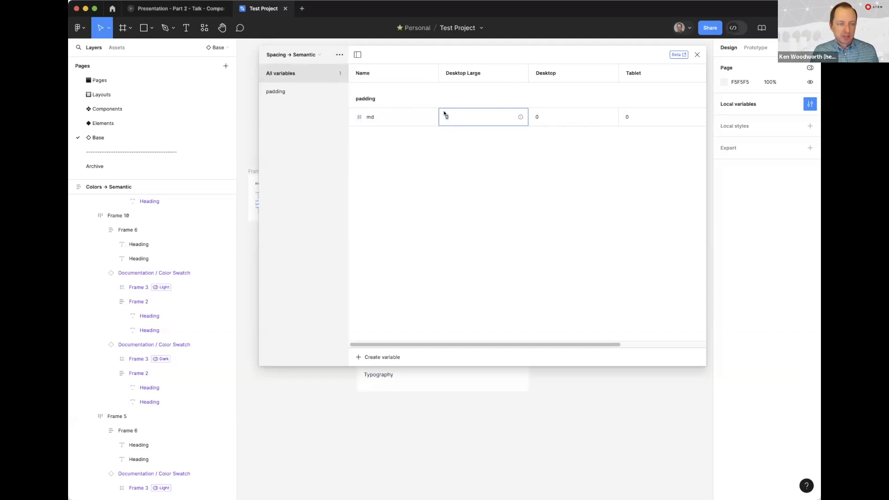
{"action": "left_click", "coordinate": [520, 117]}
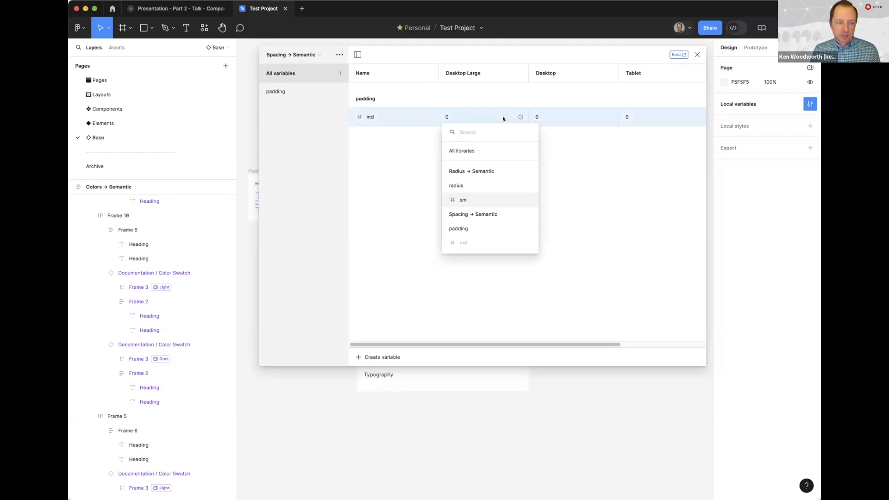
{"action": "left_click", "coordinate": [518, 117]}
{"action": "left_click", "coordinate": [517, 117]}
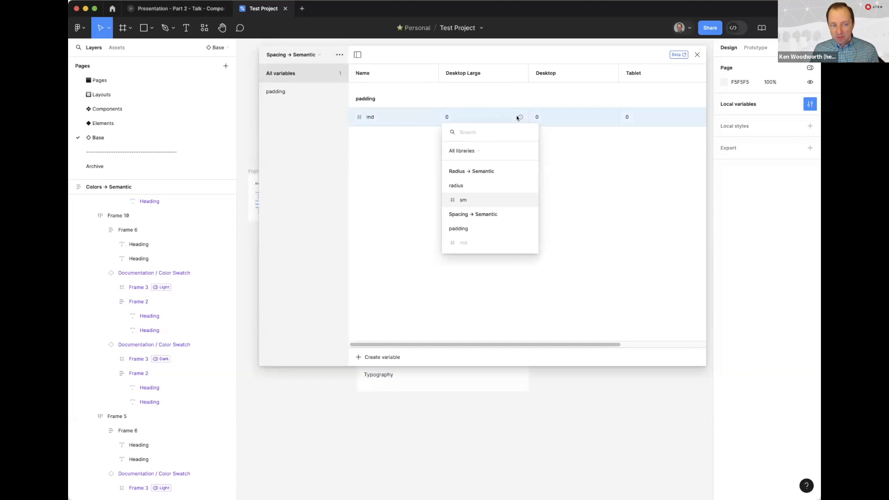
{"action": "left_click", "coordinate": [490, 118]}
Inspect the library color choices for the surface primary variable's Light value in Colors → Semantic
{"action": "left_click", "coordinate": [291, 55]}
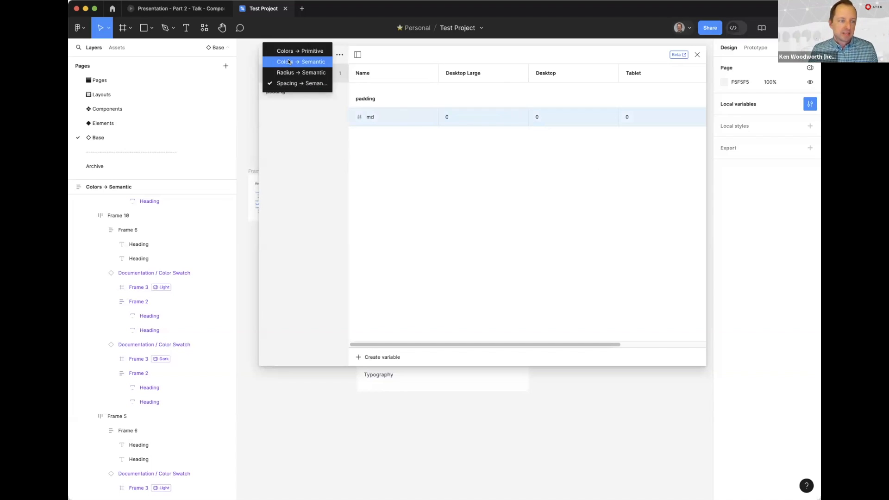
{"action": "left_click", "coordinate": [297, 61]}
{"action": "left_click", "coordinate": [474, 116]}
{"action": "left_click", "coordinate": [474, 116]}
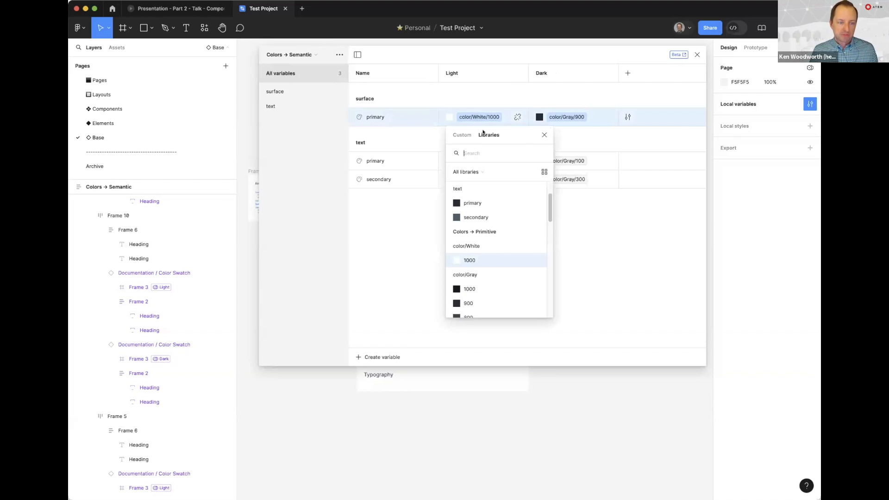
{"action": "left_click", "coordinate": [517, 117]}
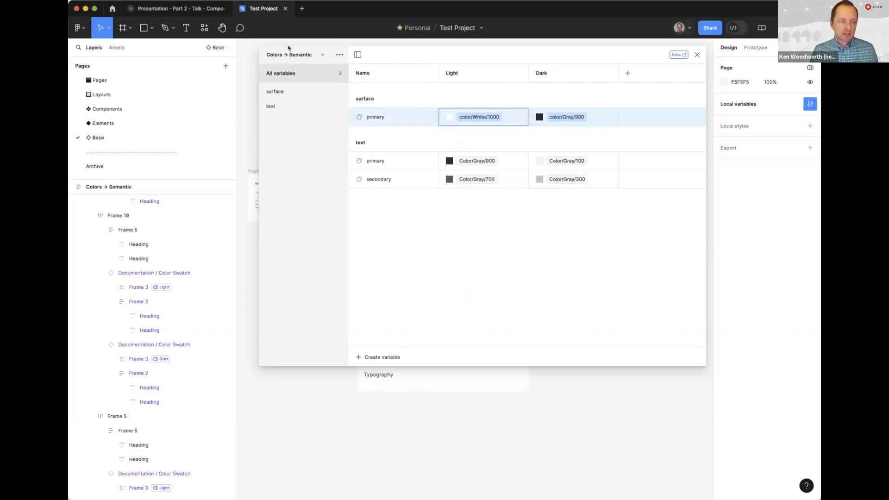
In Spacing → Semantic, set md padding to 64 for Desktop Large, 48 for Desktop, 32 for Tablet and 24 for Mobile, and close the variables
{"action": "left_click", "coordinate": [290, 53]}
{"action": "left_click", "coordinate": [293, 83]}
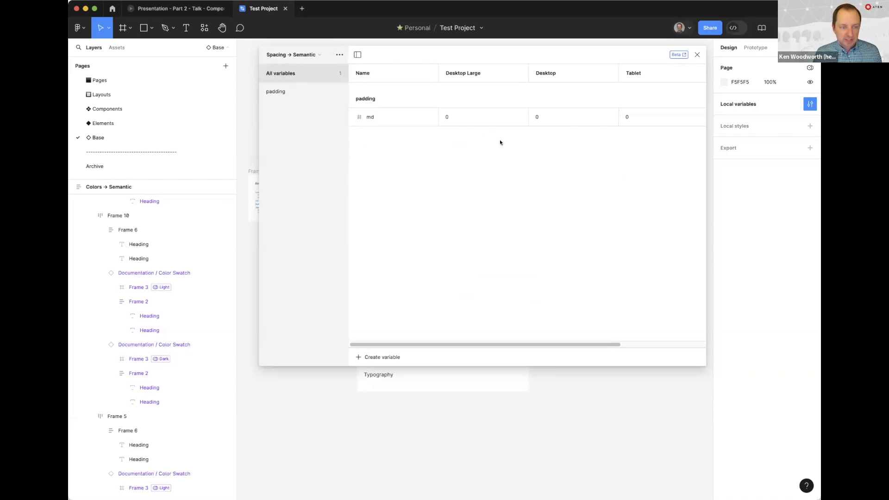
{"action": "left_click", "coordinate": [460, 116]}
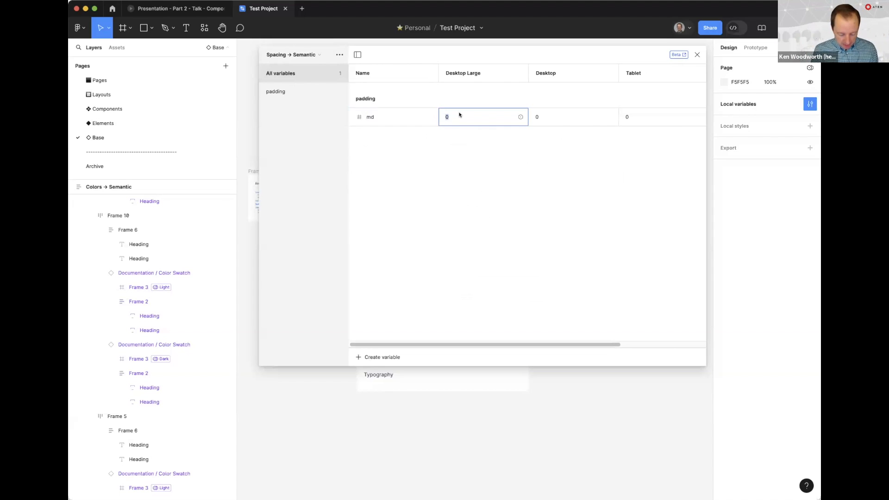
{"action": "type", "text": "64"}
{"action": "key", "text": "Tab"}
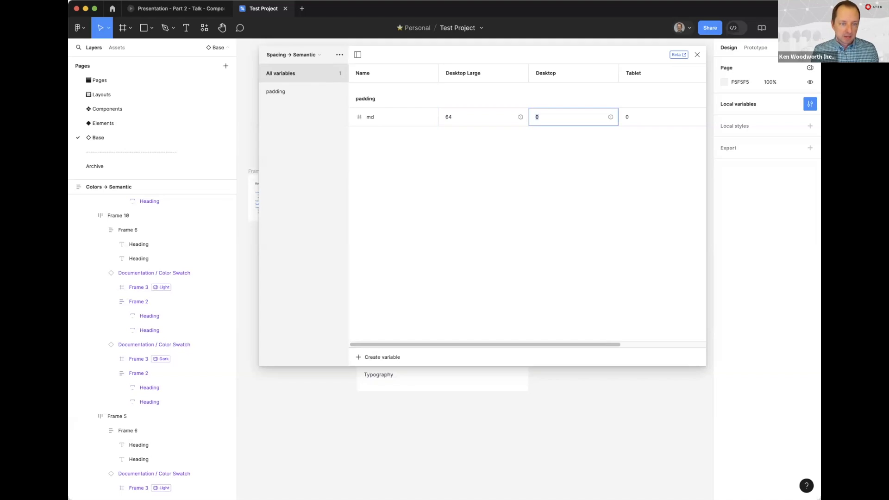
{"action": "type", "text": "48"}
{"action": "key", "text": "Tab"}
{"action": "type", "text": "32"}
{"action": "key", "text": "Tab"}
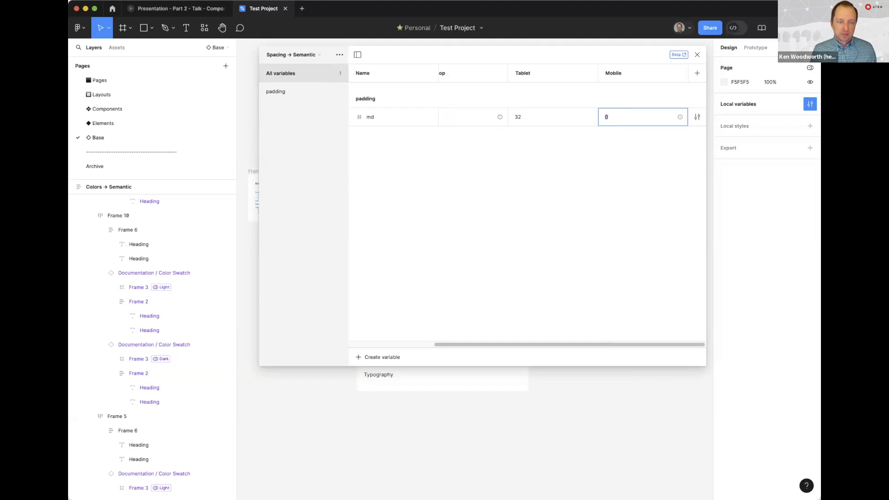
{"action": "type", "text": "24"}
{"action": "key", "text": "Return"}
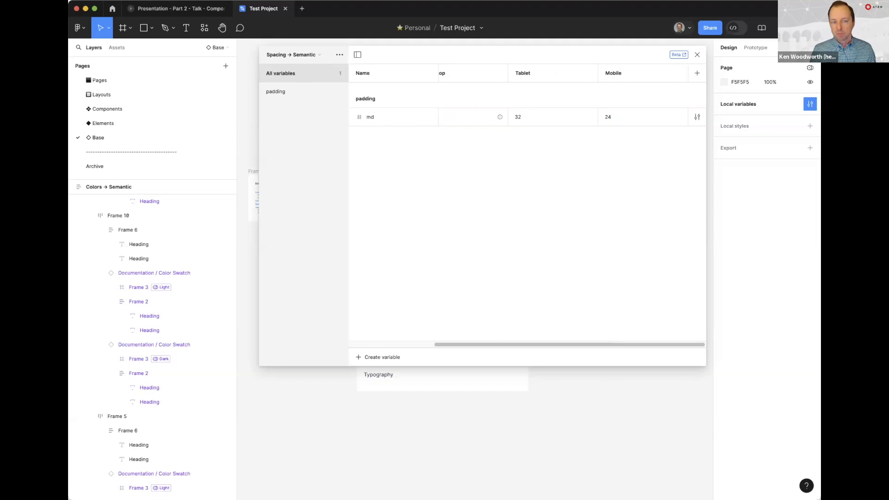
{"action": "scroll", "coordinate": [535, 124], "scroll_direction": "left", "scroll_amount": 5}
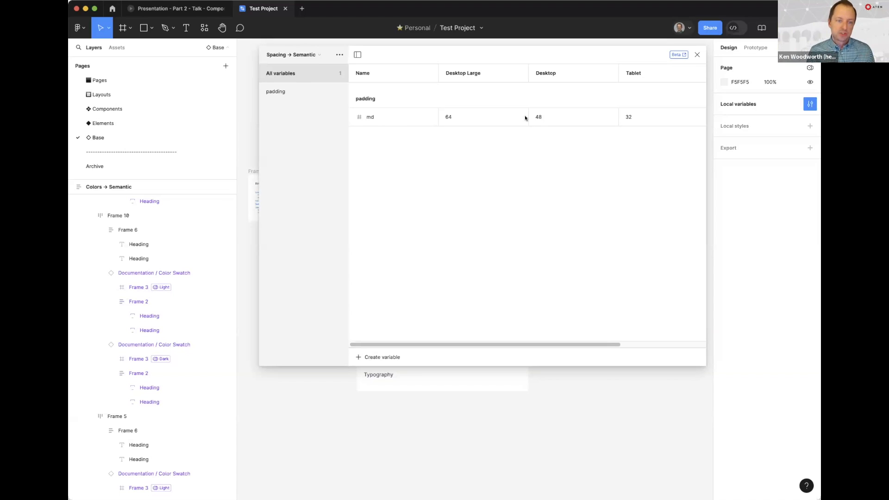
{"action": "left_click", "coordinate": [697, 55]}
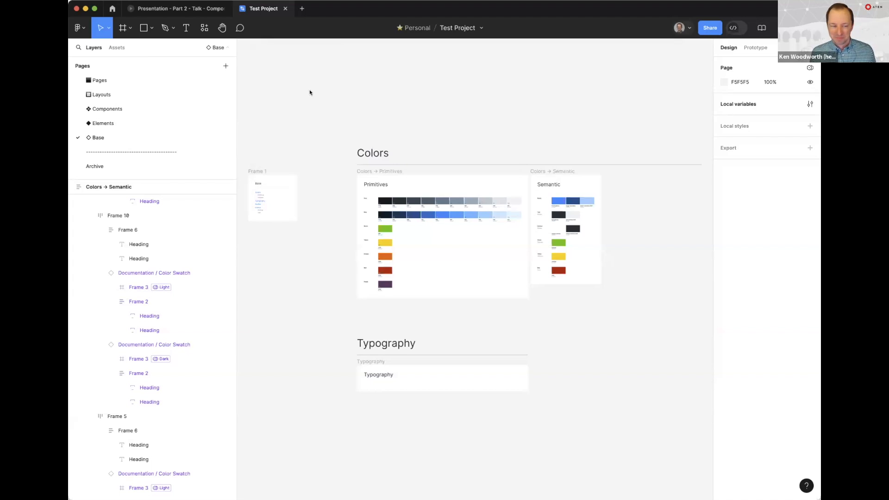
Advance the presentation to the Pages slide, look at the Test Project file's page list, and return to the slide
{"action": "left_click", "coordinate": [185, 9]}
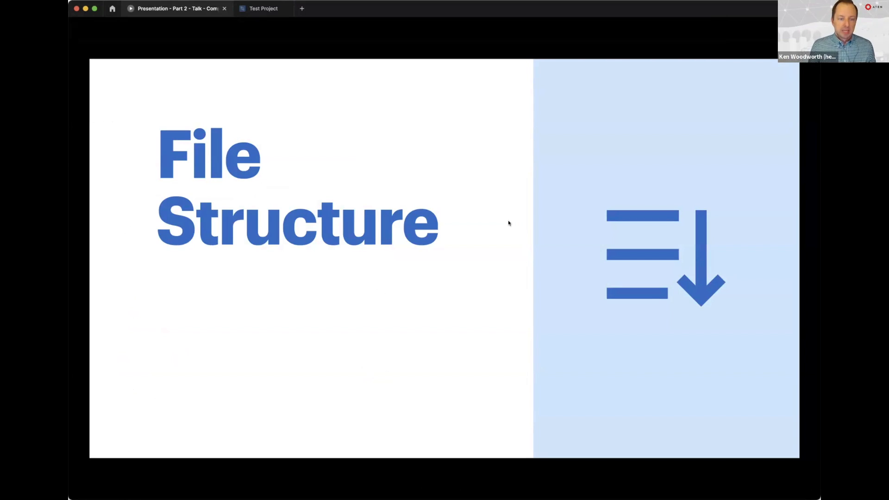
{"action": "key", "text": "Right"}
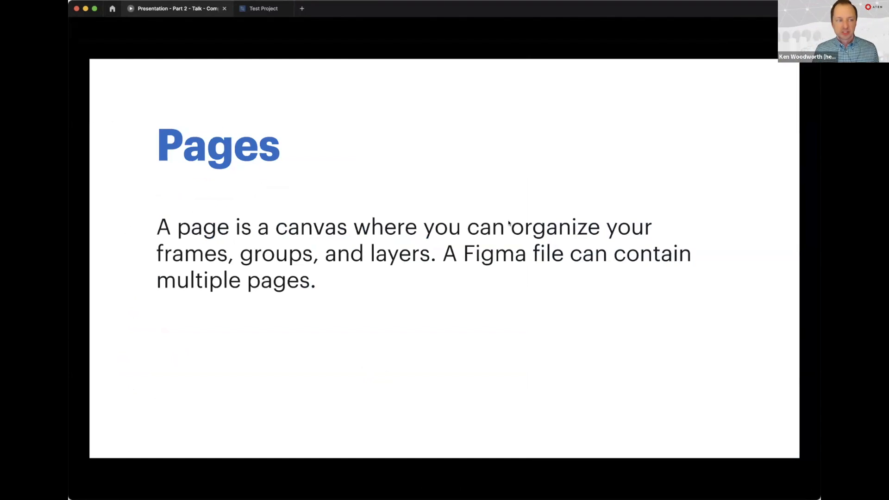
{"action": "left_click", "coordinate": [262, 9]}
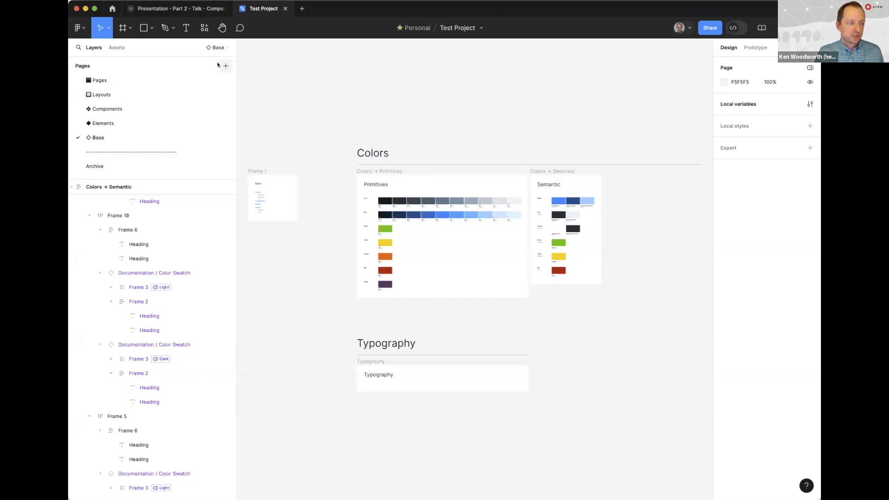
{"action": "left_click", "coordinate": [176, 9]}
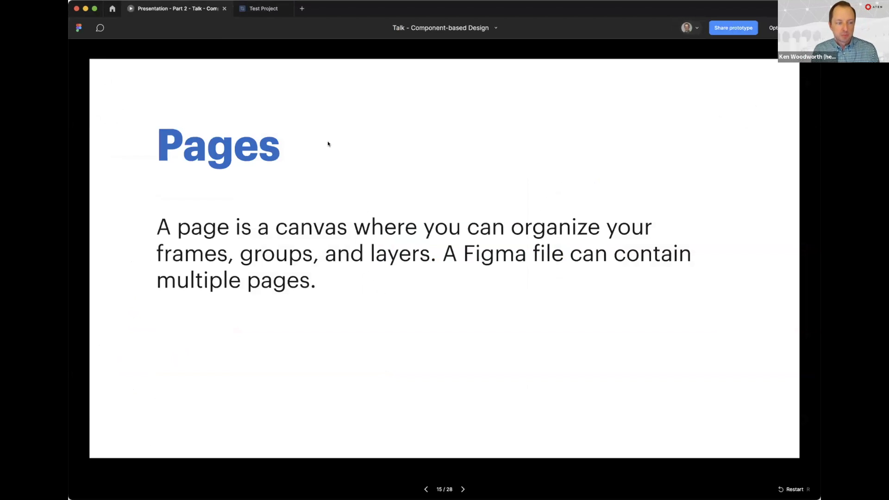
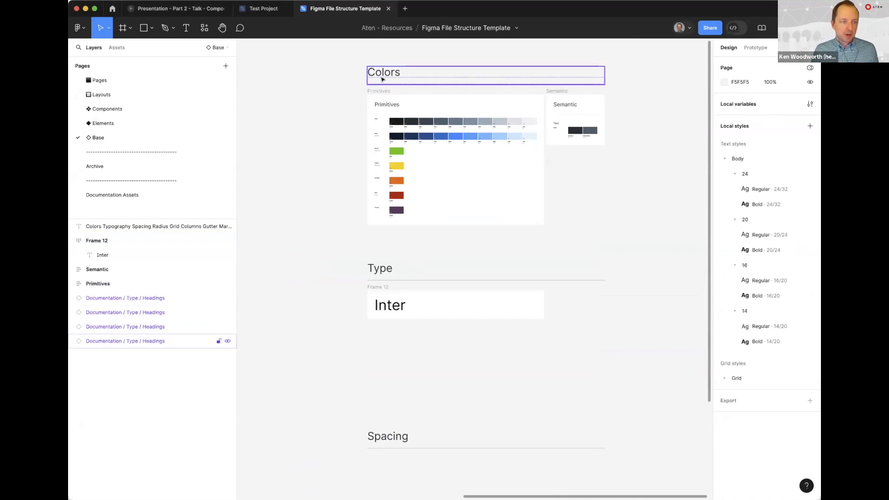
On the Base page, examine the Type heading and the Primitives and Semantic color frames
{"action": "left_click", "coordinate": [381, 266]}
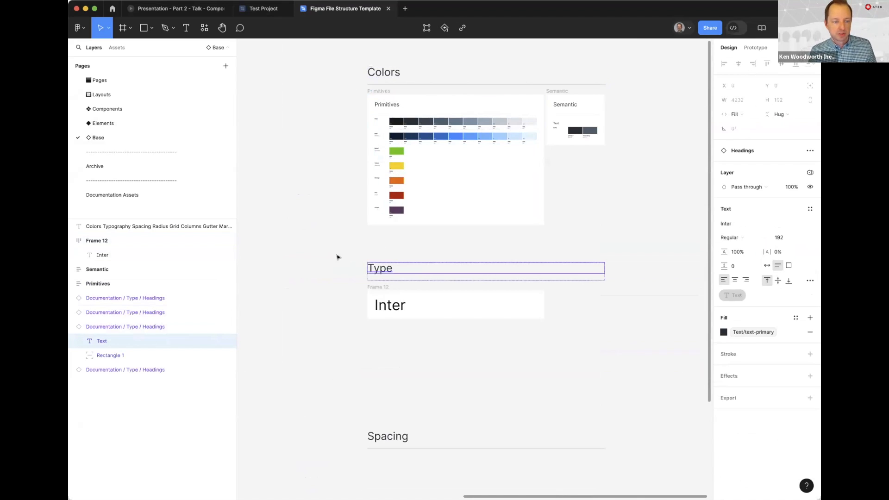
{"action": "left_click", "coordinate": [341, 256]}
{"action": "left_click", "coordinate": [402, 96]}
{"action": "left_click", "coordinate": [601, 95]}
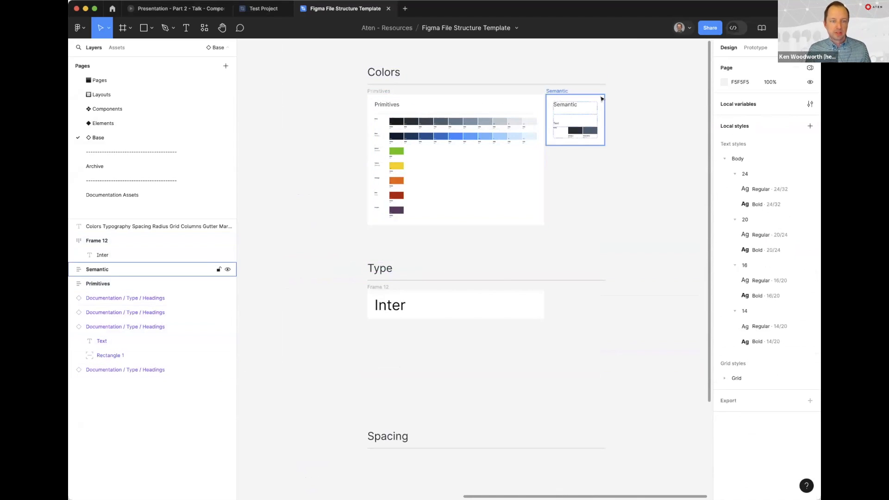
{"action": "left_click", "coordinate": [377, 97]}
{"action": "left_click", "coordinate": [597, 100]}
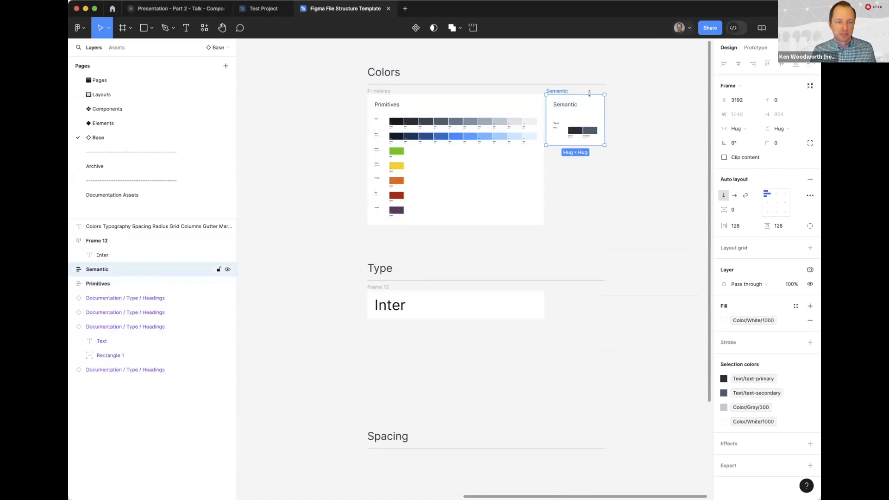
{"action": "left_click", "coordinate": [391, 101]}
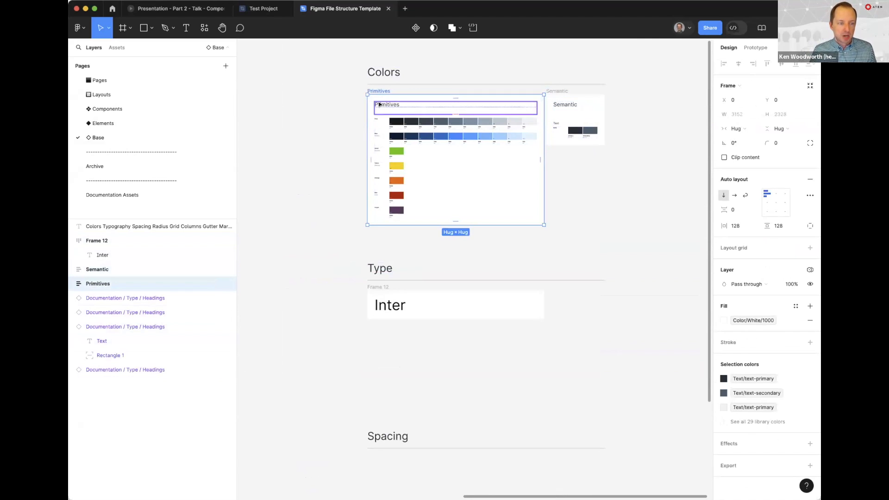
{"action": "left_click", "coordinate": [331, 106]}
{"action": "scroll", "coordinate": [375, 100], "scroll_direction": "up", "scroll_amount": 5}
{"action": "left_click", "coordinate": [371, 87]}
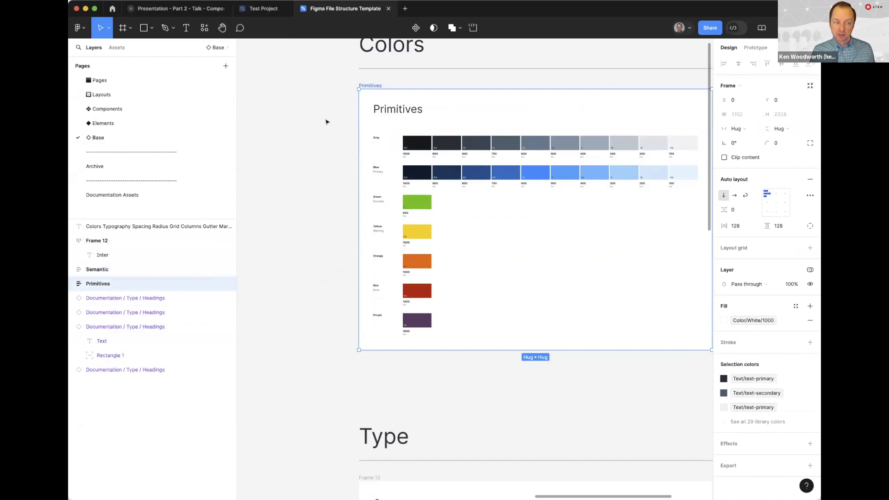
{"action": "left_click", "coordinate": [351, 122]}
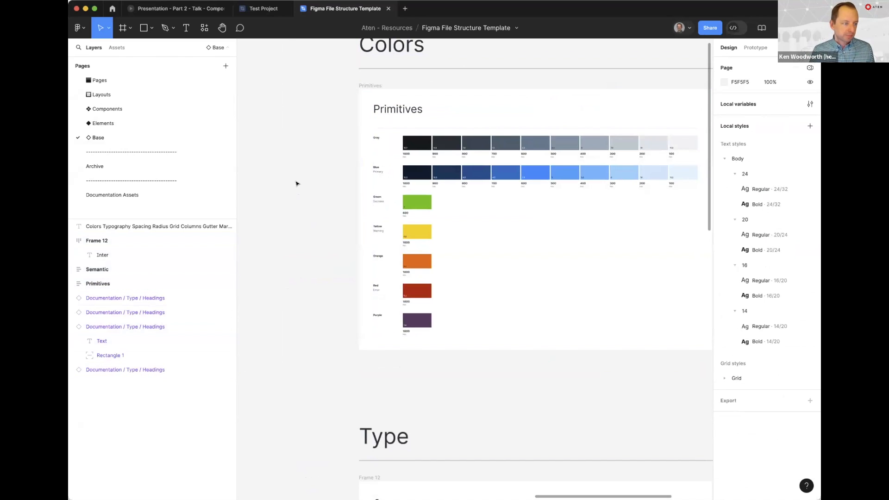
Open the Elements page and inspect the heading inside its Text frame
{"action": "left_click", "coordinate": [102, 123]}
{"action": "scroll", "coordinate": [374, 216], "scroll_direction": "up", "scroll_amount": 8}
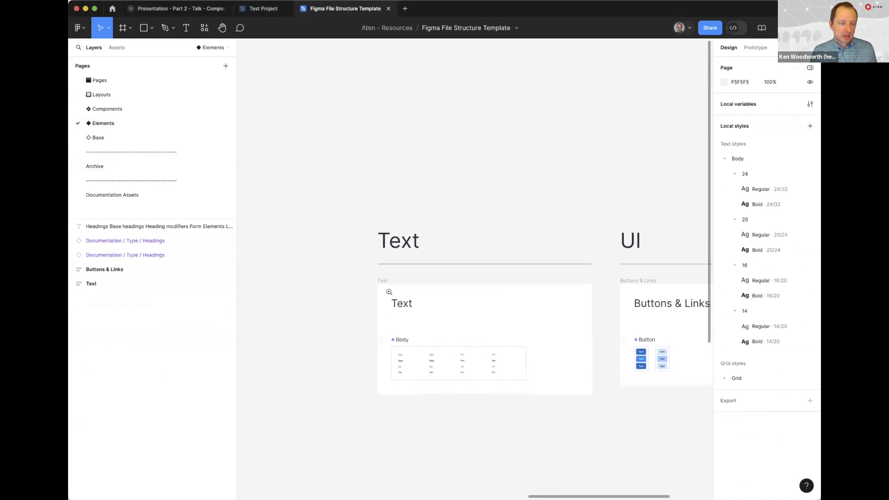
{"action": "scroll", "coordinate": [444, 194], "scroll_direction": "down", "scroll_amount": 2}
{"action": "scroll", "coordinate": [416, 131], "scroll_direction": "down", "scroll_amount": 5}
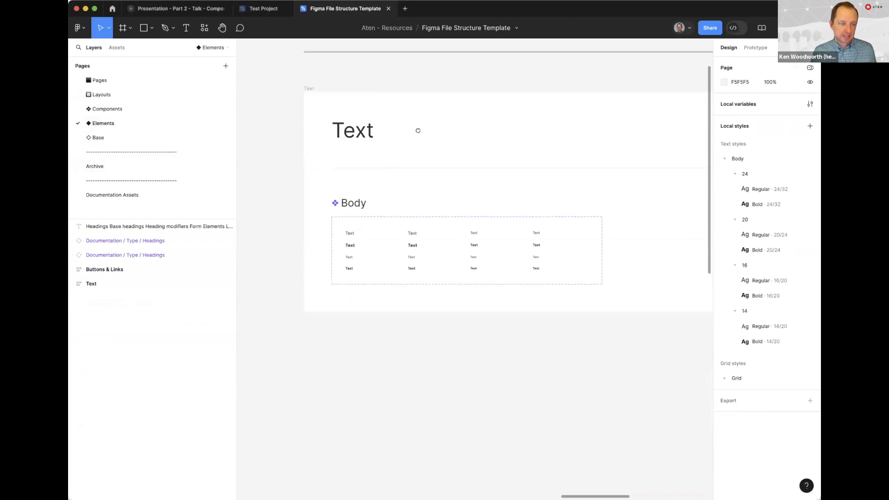
{"action": "left_click", "coordinate": [298, 135]}
{"action": "left_click", "coordinate": [322, 143]}
{"action": "double_click", "coordinate": [322, 142]}
{"action": "left_click", "coordinate": [312, 174]}
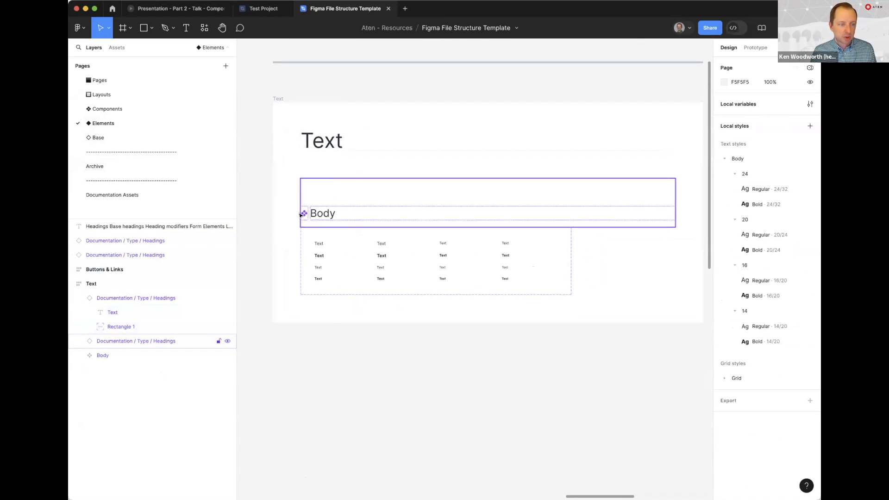
Compare the Body component's default regular variants for Desktop Large, Desktop, Tablet and Phone
{"action": "scroll", "coordinate": [326, 256], "scroll_direction": "up", "scroll_amount": 3}
{"action": "left_click", "coordinate": [316, 235]}
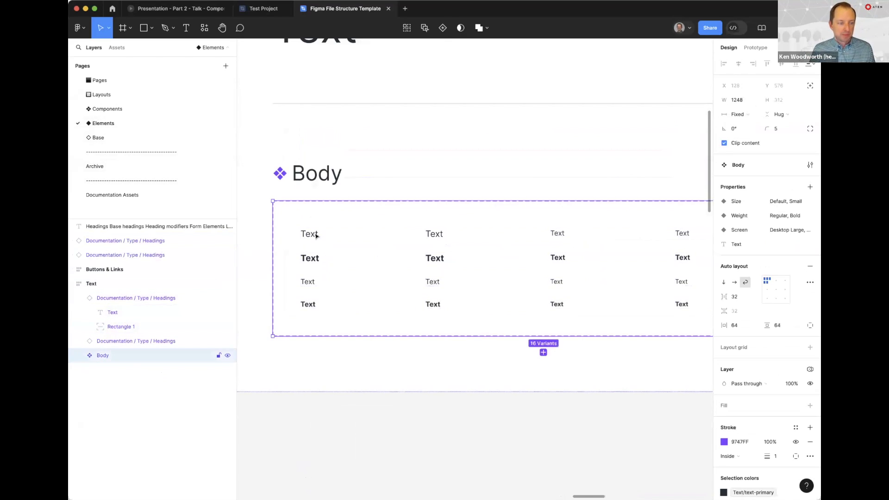
{"action": "left_click", "coordinate": [316, 236]}
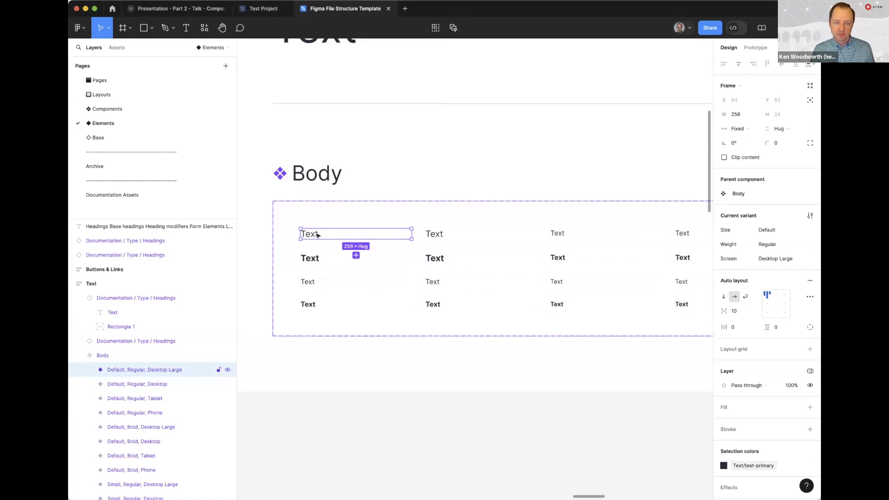
{"action": "left_click", "coordinate": [432, 235]}
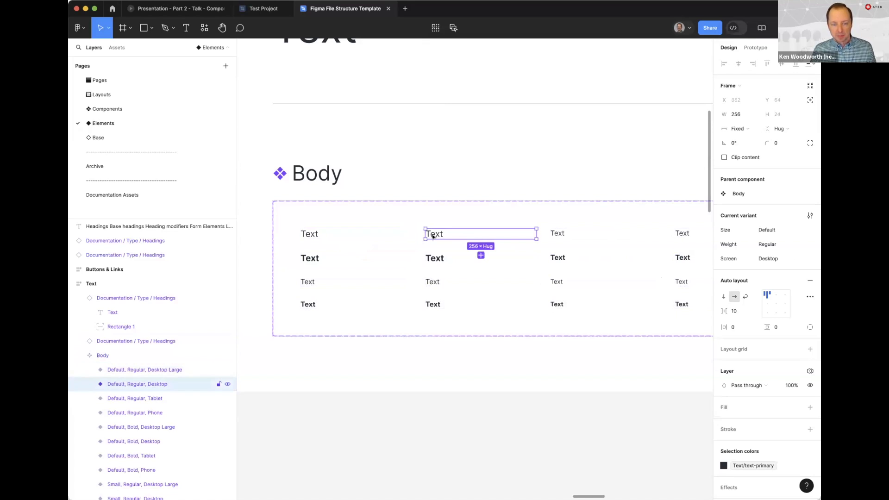
{"action": "left_click", "coordinate": [326, 234]}
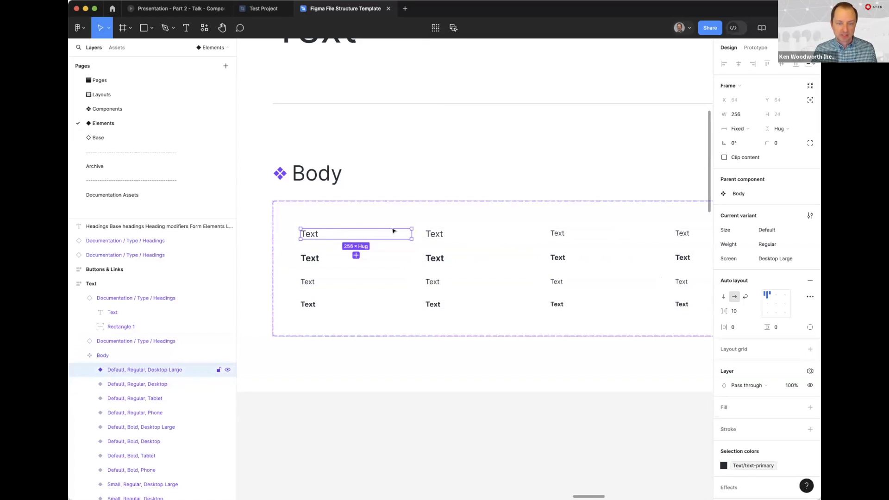
{"action": "left_click", "coordinate": [448, 233]}
{"action": "left_click", "coordinate": [606, 237]}
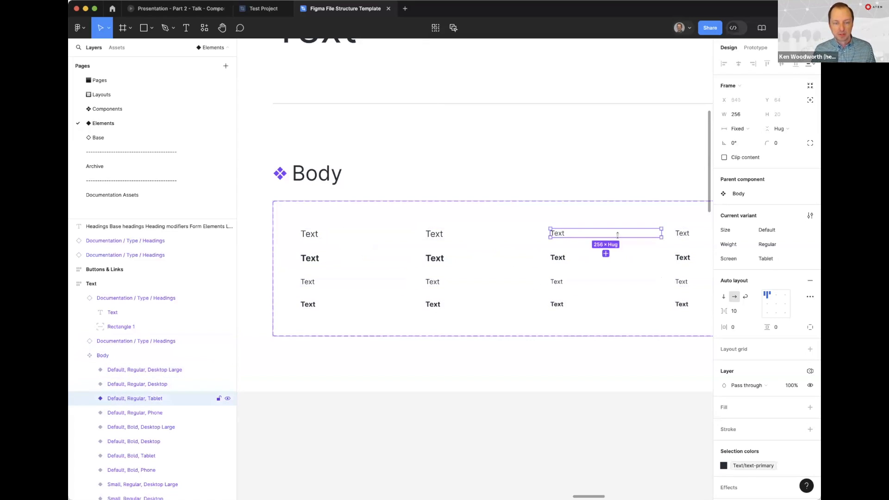
{"action": "left_click", "coordinate": [681, 234]}
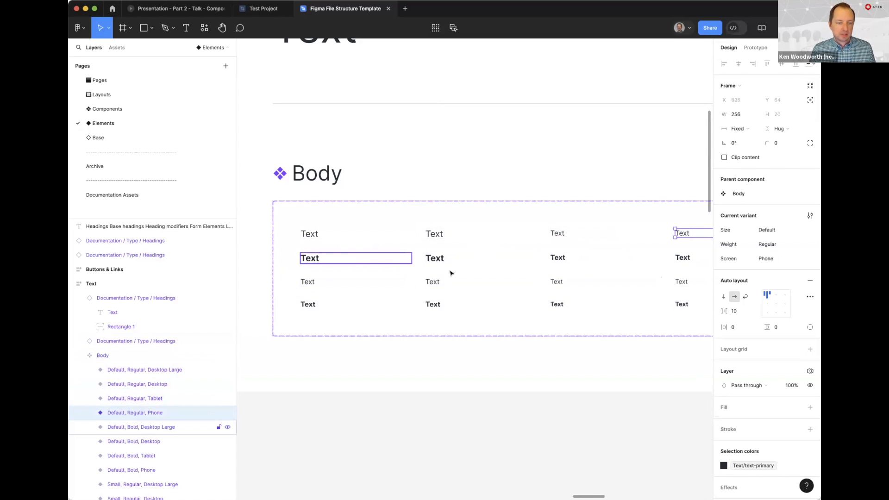
{"action": "left_click", "coordinate": [486, 384]}
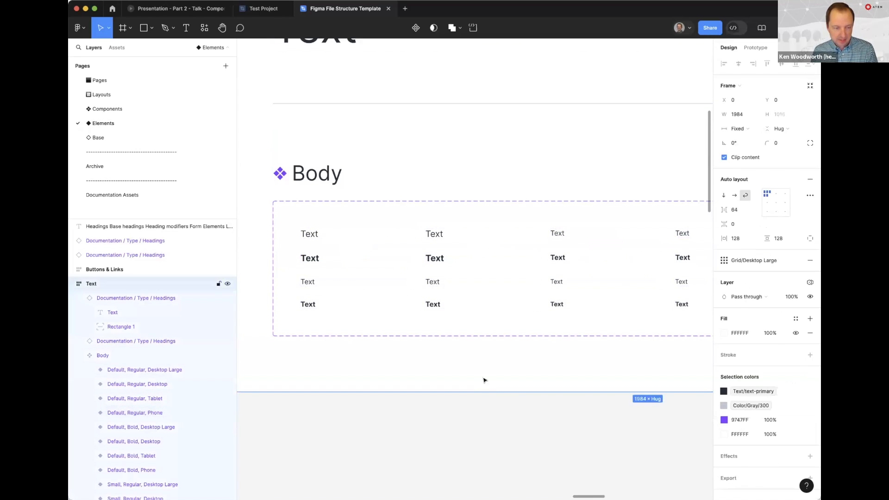
Inspect the primary and secondary Button component sets in the Buttons & Links frame
{"action": "key", "text": "super+minus"}
{"action": "left_click", "coordinate": [585, 375]}
{"action": "left_click_drag", "start_coordinate": [656, 376], "coordinate": [344, 397]}
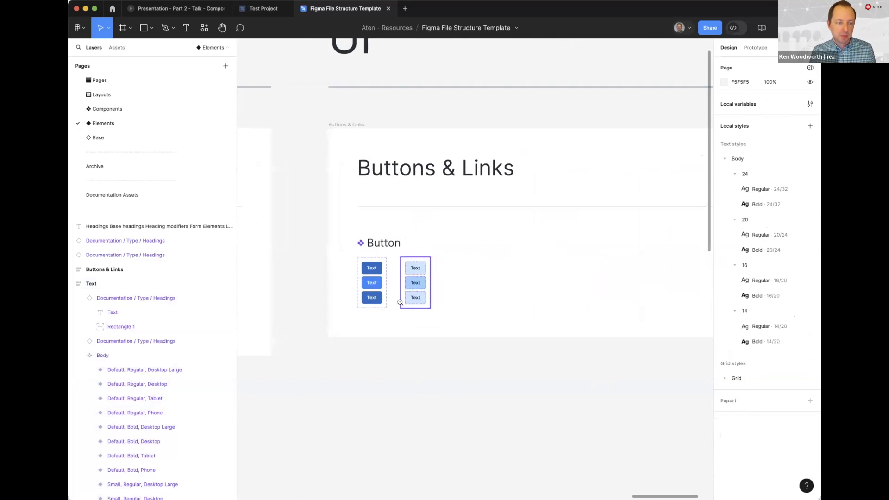
{"action": "scroll", "coordinate": [400, 302], "scroll_direction": "up", "scroll_amount": 5}
{"action": "left_click", "coordinate": [359, 268]}
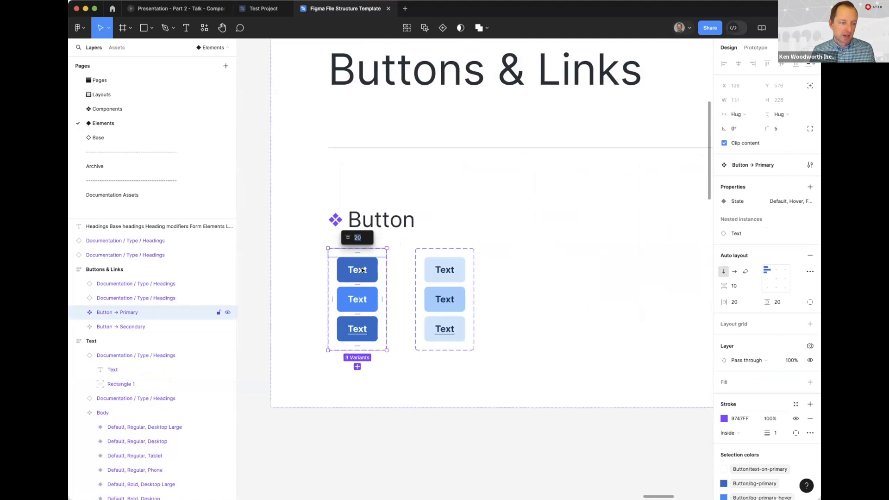
{"action": "left_click", "coordinate": [468, 350]}
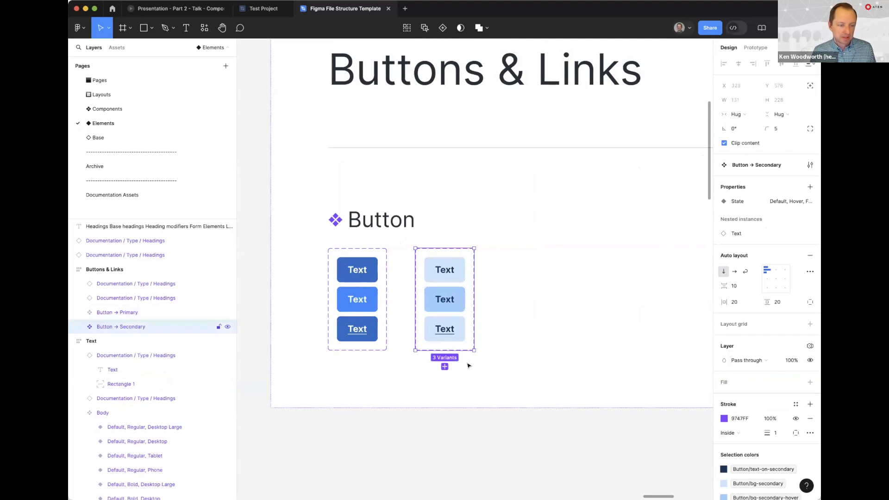
{"action": "left_click", "coordinate": [466, 435]}
{"action": "key", "text": "super+minus"}
{"action": "key", "text": "super+minus"}
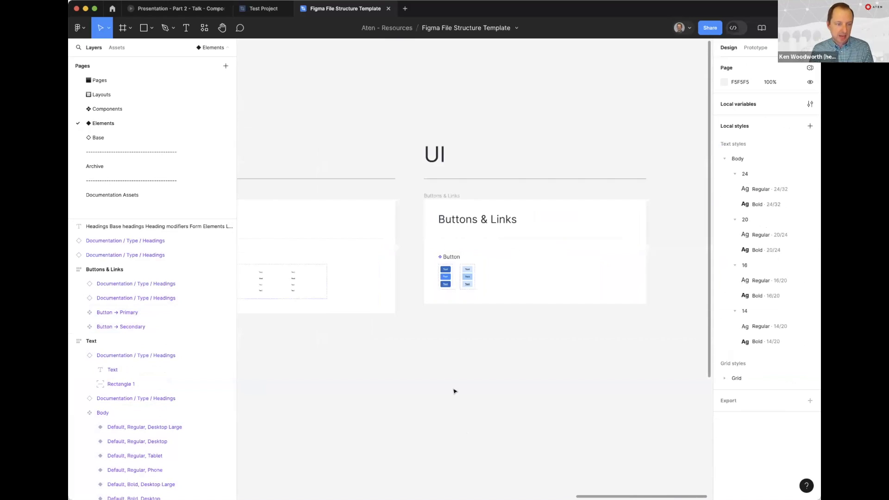
Open the Components page and look over the Header frame in its Global section
{"action": "left_click", "coordinate": [93, 109]}
{"action": "left_click_drag", "start_coordinate": [522, 195], "coordinate": [669, 296]}
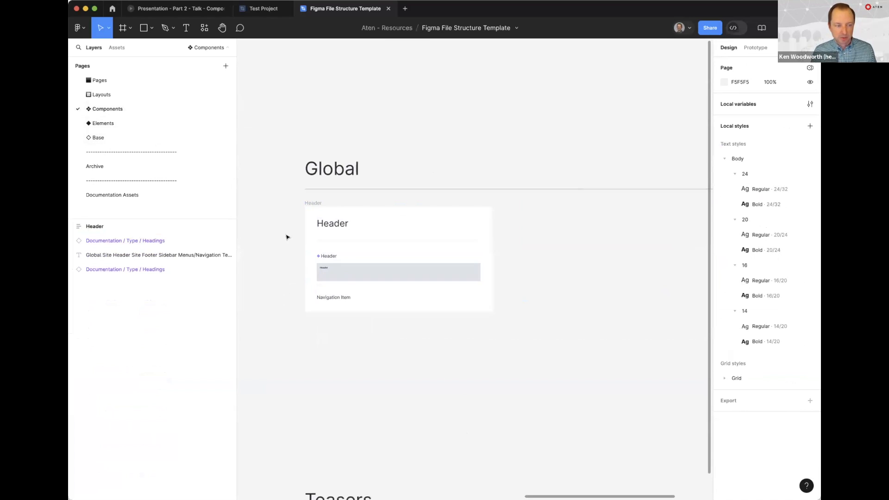
{"action": "scroll", "coordinate": [285, 250], "scroll_direction": "down", "scroll_amount": 2}
{"action": "scroll", "coordinate": [286, 249], "scroll_direction": "up", "scroll_amount": 2}
Open the Layouts page and look over the 1 Column and 3 Column with Filters layouts
{"action": "left_click", "coordinate": [99, 94]}
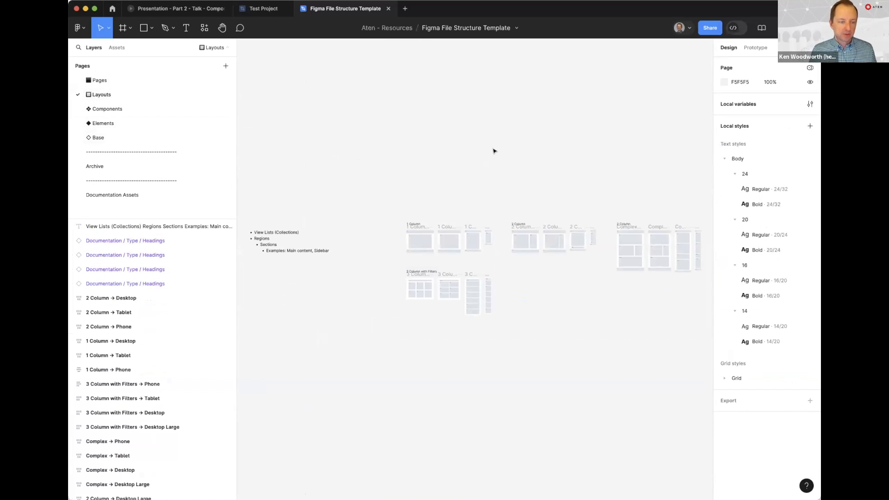
{"action": "left_click", "coordinate": [453, 176]}
{"action": "left_click", "coordinate": [437, 207]}
{"action": "left_click_drag", "start_coordinate": [418, 268], "coordinate": [453, 136]}
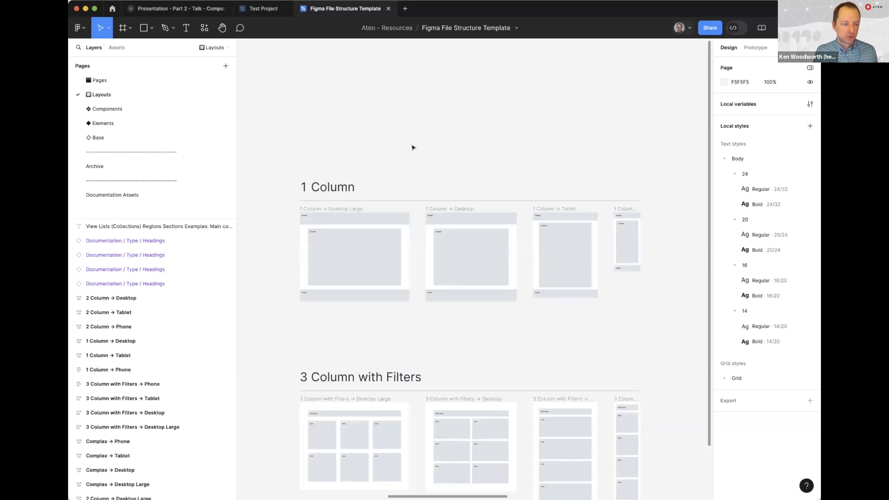
Inspect the 1 Column heading, the 1 Column → Desktop Large frame and its Content layout item
{"action": "left_click", "coordinate": [334, 189]}
{"action": "scroll", "coordinate": [327, 230], "scroll_direction": "up", "scroll_amount": 5}
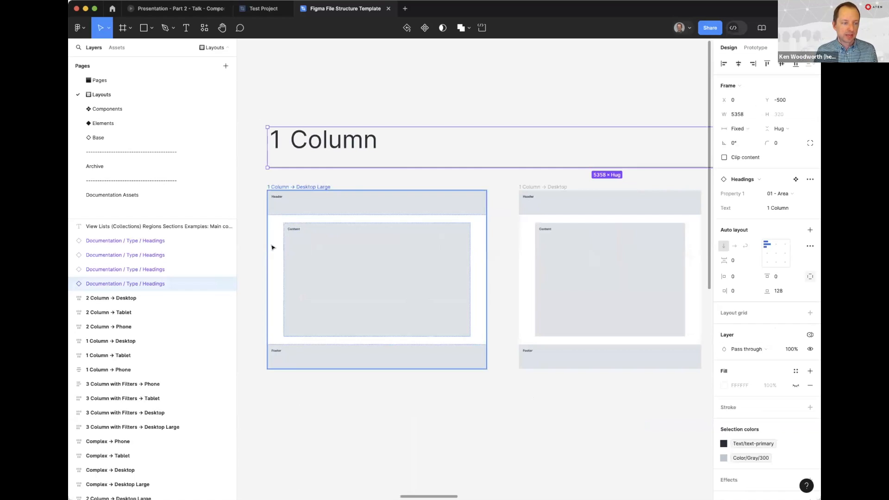
{"action": "left_click", "coordinate": [260, 256]}
{"action": "scroll", "coordinate": [293, 258], "scroll_direction": "left", "scroll_amount": 2}
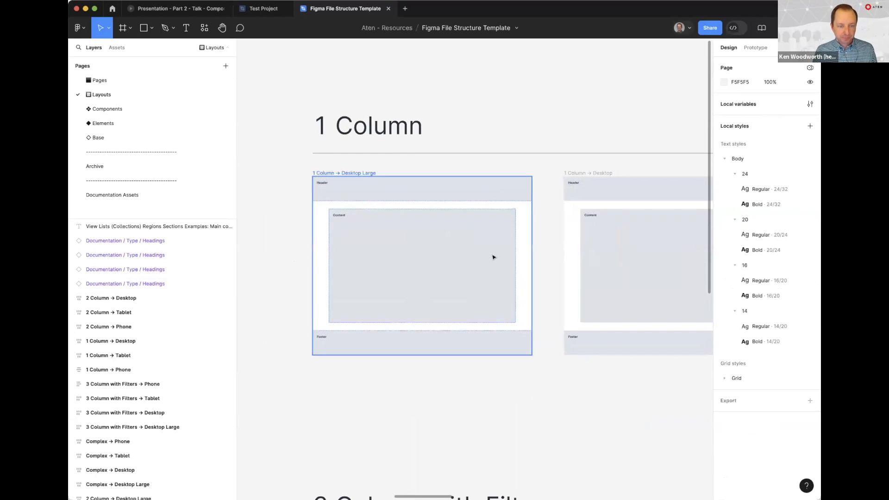
{"action": "left_click", "coordinate": [403, 242]}
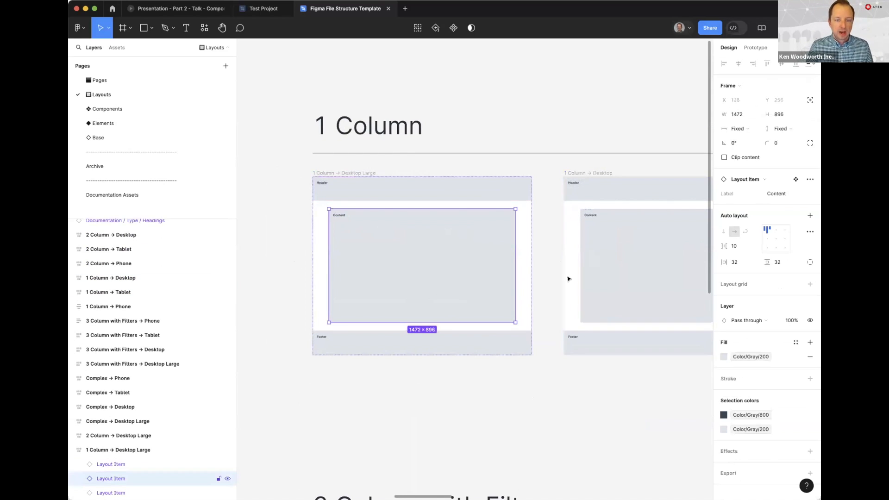
{"action": "left_click", "coordinate": [322, 173]}
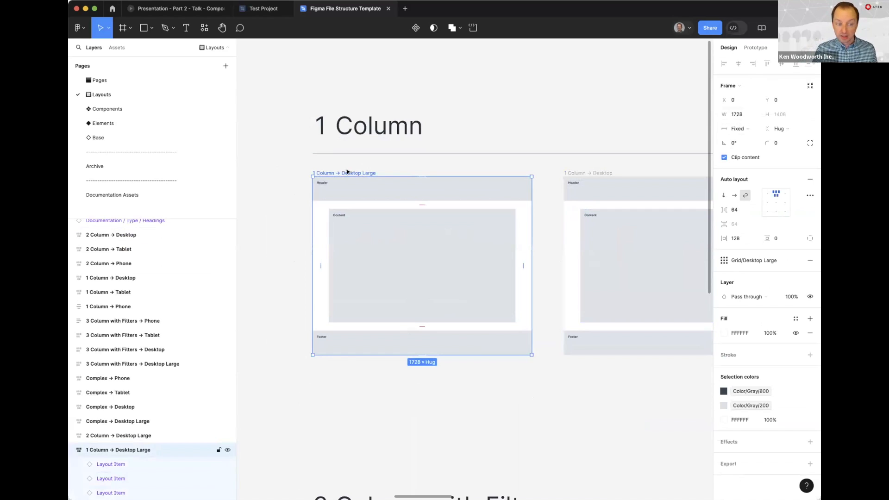
{"action": "left_click", "coordinate": [360, 228]}
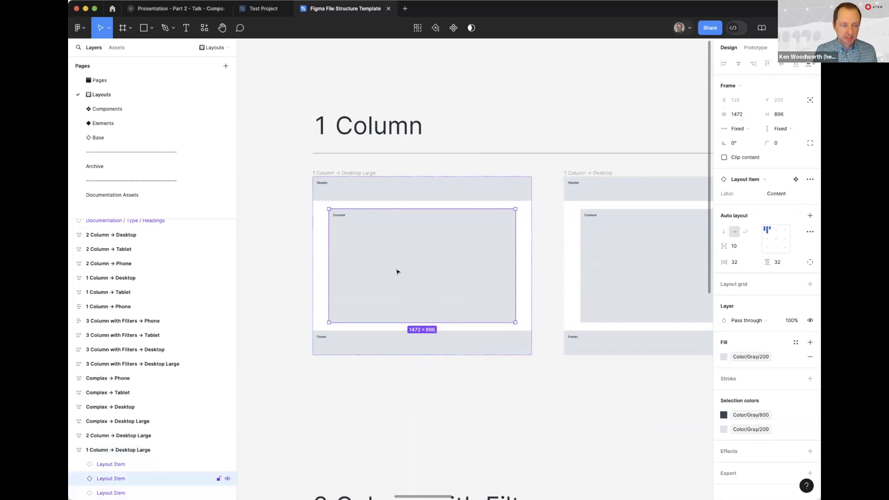
Make the layout grids visible on the layout frames and clear the selection
{"action": "key", "text": "alt"}
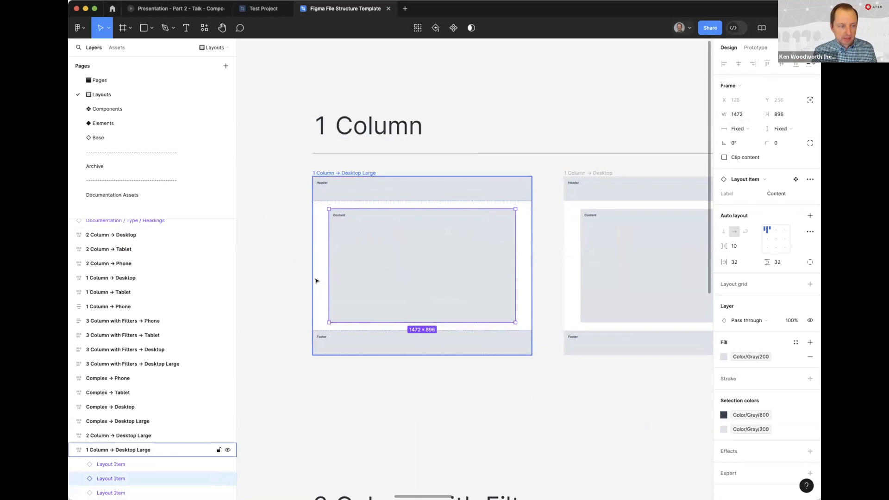
{"action": "key", "text": "shift+g"}
{"action": "left_click", "coordinate": [273, 272]}
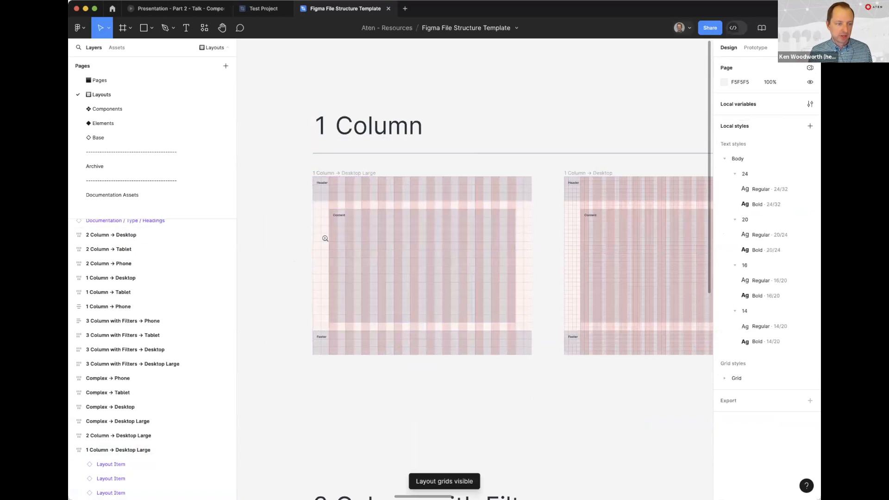
Examine how the header, content and footer of 1 Column → Desktop Large align with its column grid and fine grid squares
{"action": "left_click", "coordinate": [327, 237]}
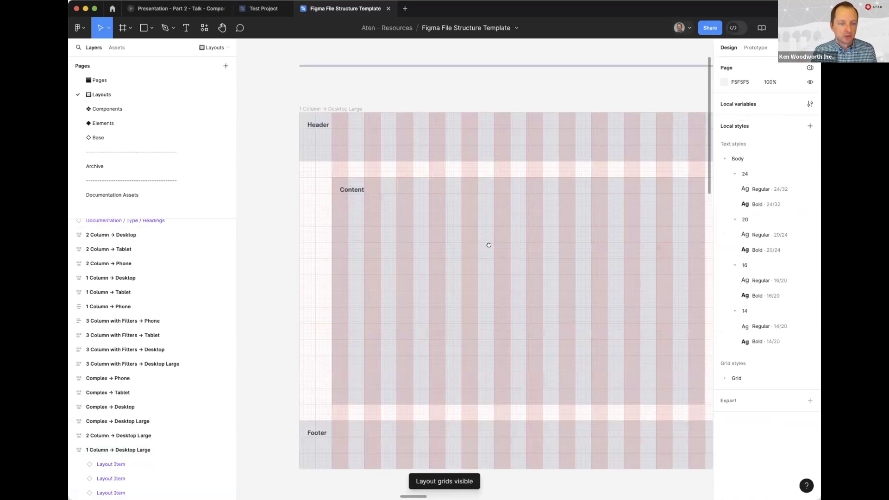
{"action": "scroll", "coordinate": [648, 122], "scroll_direction": "right", "scroll_amount": 2}
{"action": "scroll", "coordinate": [648, 121], "scroll_direction": "down", "scroll_amount": 1}
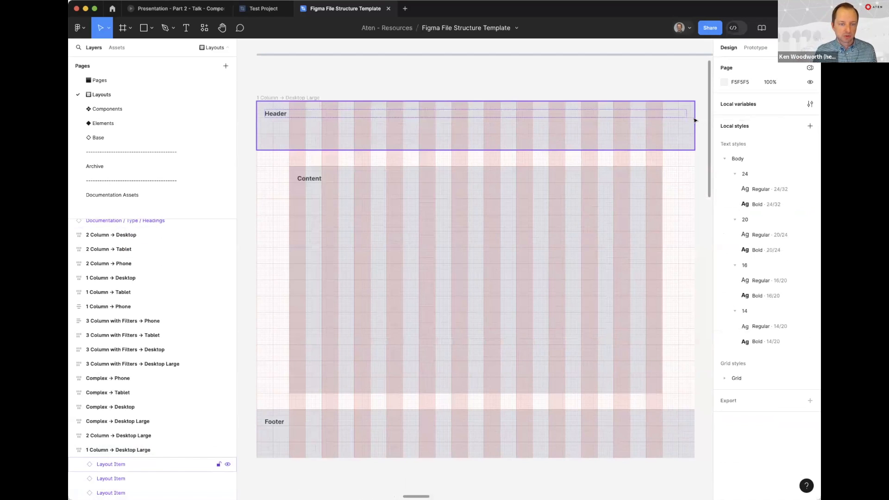
{"action": "left_click", "coordinate": [668, 176]}
{"action": "scroll", "coordinate": [667, 165], "scroll_direction": "up", "scroll_amount": 10}
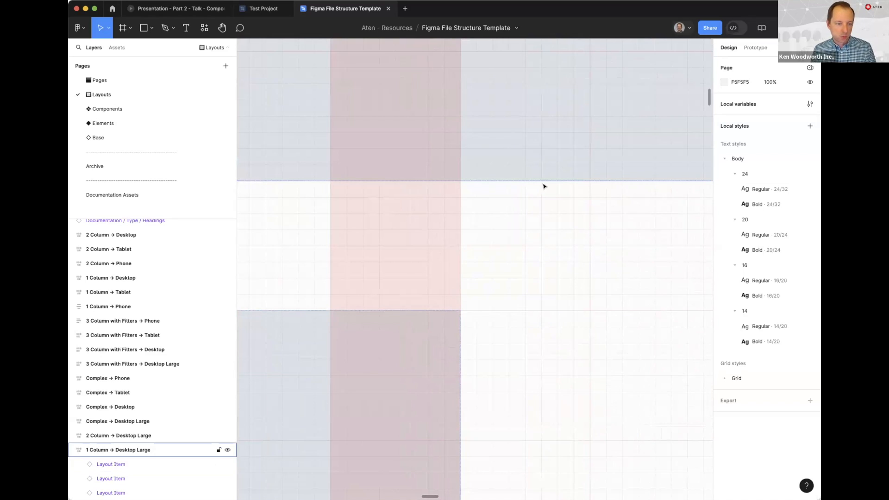
{"action": "scroll", "coordinate": [560, 251], "scroll_direction": "down", "scroll_amount": 1}
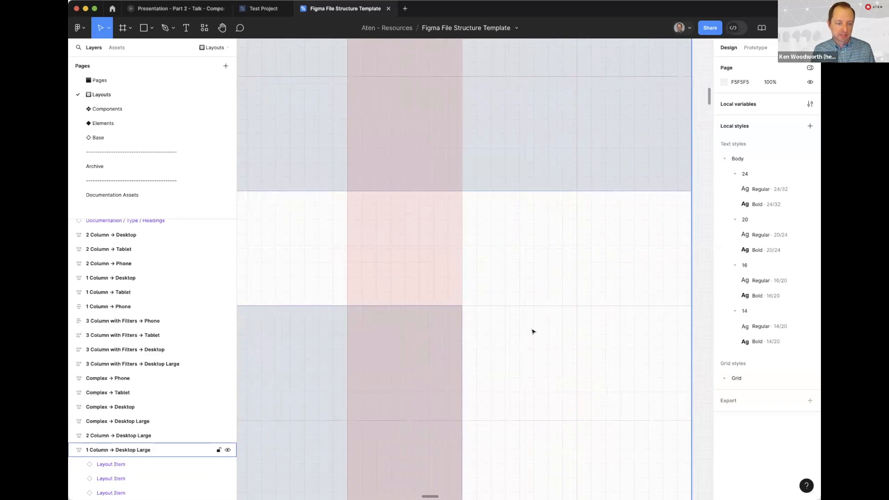
{"action": "scroll", "coordinate": [532, 332], "scroll_direction": "down", "scroll_amount": 5}
{"action": "scroll", "coordinate": [357, 260], "scroll_direction": "up", "scroll_amount": 2}
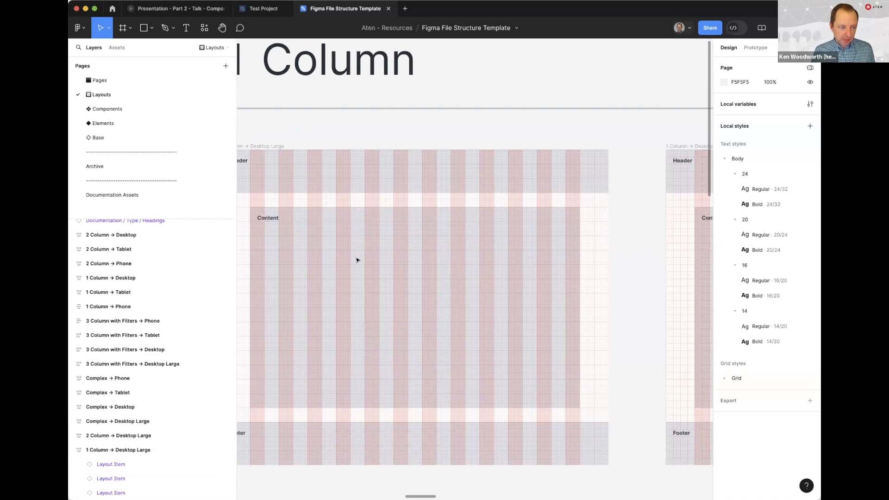
Compare the column grid of 1 Column → Desktop Large with 1 Column → Desktop and inspect the Desktop frame's grid style
{"action": "scroll", "coordinate": [277, 216], "scroll_direction": "left", "scroll_amount": 2}
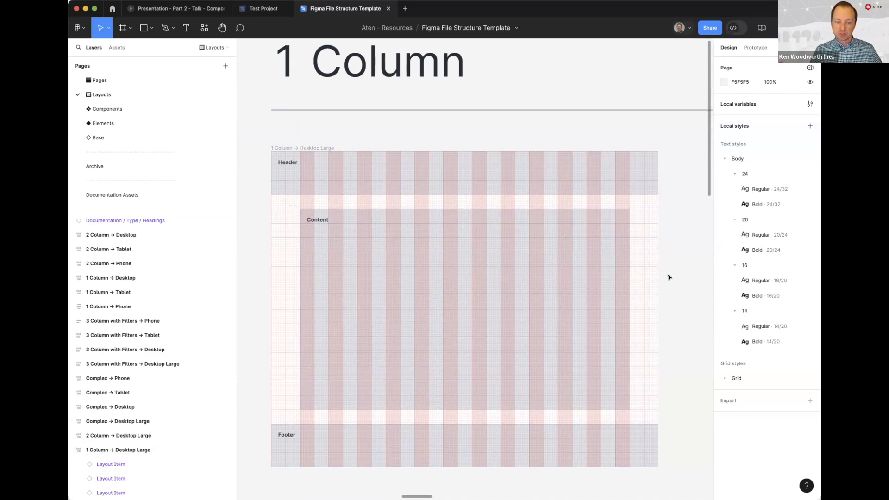
{"action": "scroll", "coordinate": [669, 277], "scroll_direction": "right", "scroll_amount": 10}
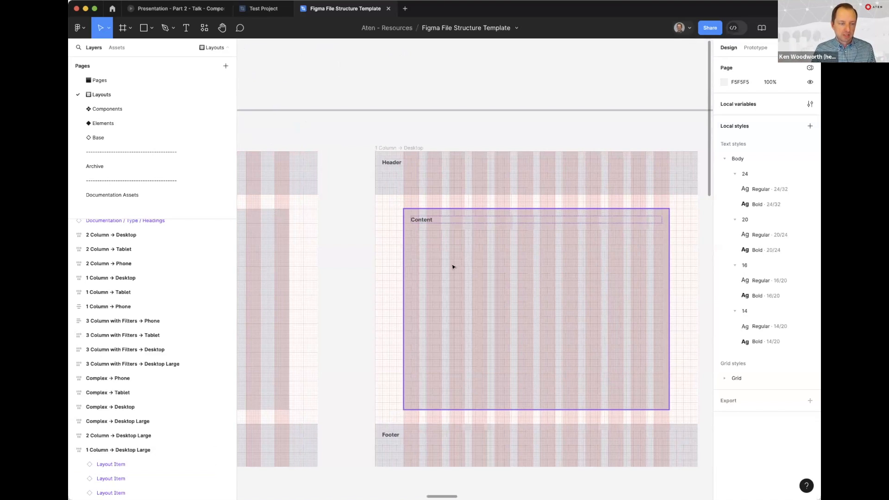
{"action": "left_click", "coordinate": [453, 267]}
{"action": "left_click", "coordinate": [349, 299]}
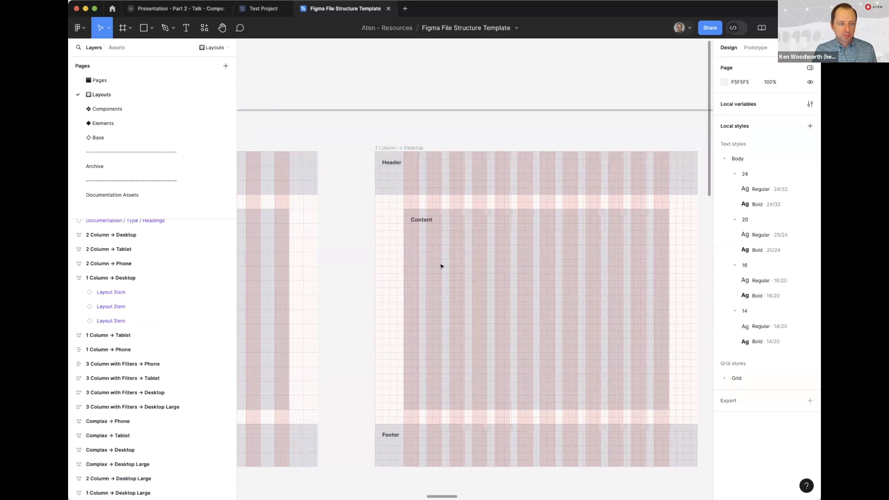
{"action": "scroll", "coordinate": [330, 152], "scroll_direction": "right", "scroll_amount": 4}
{"action": "left_click", "coordinate": [330, 152]}
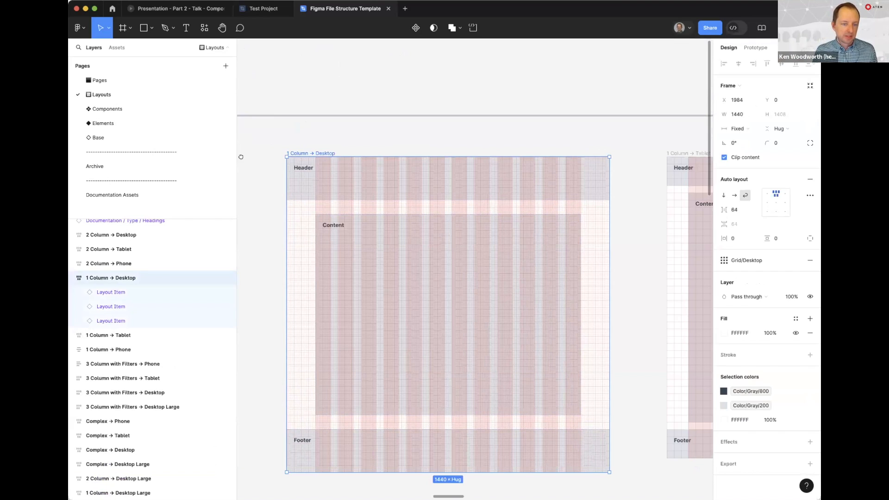
Inspect the 1 Column → Tablet and 1 Column → Phone frames with their grids, and clear the selection
{"action": "scroll", "coordinate": [332, 157], "scroll_direction": "right", "scroll_amount": 12}
{"action": "left_click", "coordinate": [332, 162]}
{"action": "scroll", "coordinate": [407, 160], "scroll_direction": "right", "scroll_amount": 5}
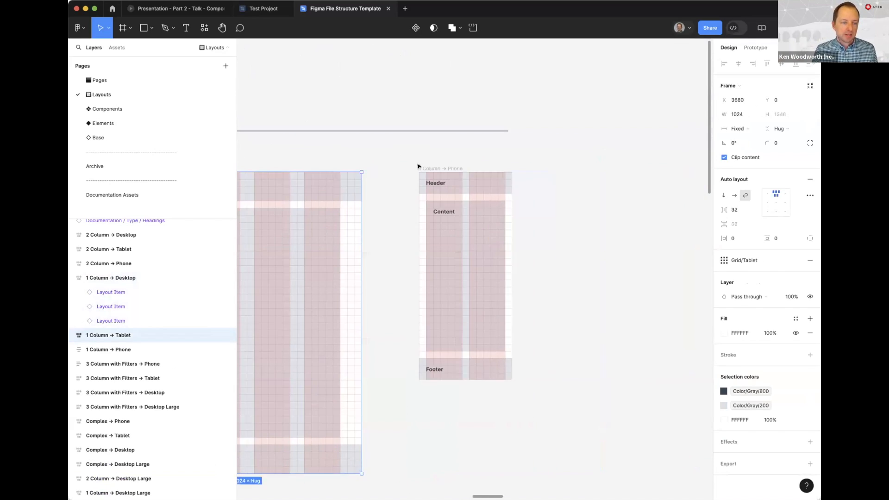
{"action": "left_click", "coordinate": [419, 167]}
{"action": "left_click", "coordinate": [298, 155]}
{"action": "scroll", "coordinate": [298, 156], "scroll_direction": "left", "scroll_amount": 10}
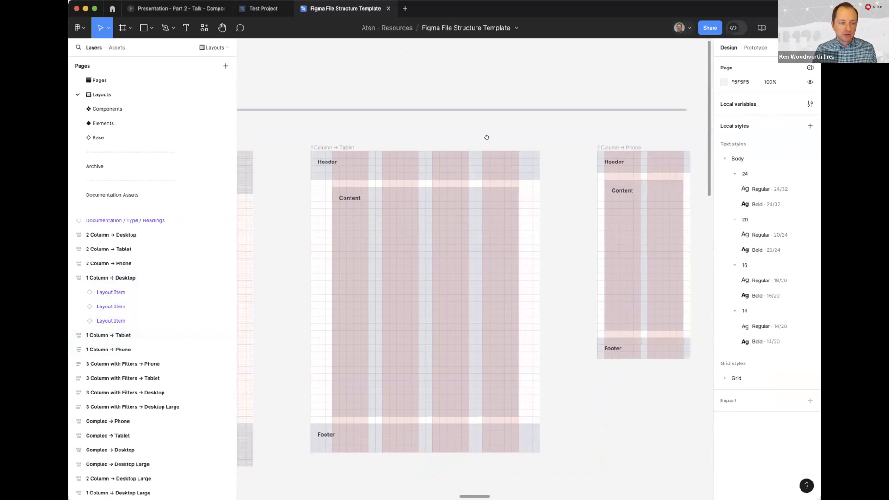
Return to 1 Column → Desktop and recheck how the columns differ across the Desktop, Tablet and Phone frames
{"action": "scroll", "coordinate": [435, 258], "scroll_direction": "left", "scroll_amount": 8}
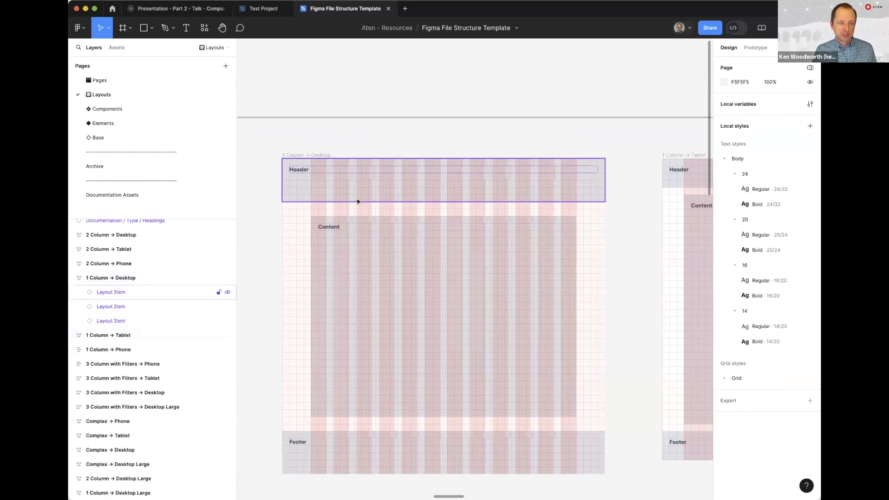
{"action": "left_click_drag", "start_coordinate": [639, 135], "coordinate": [311, 146]}
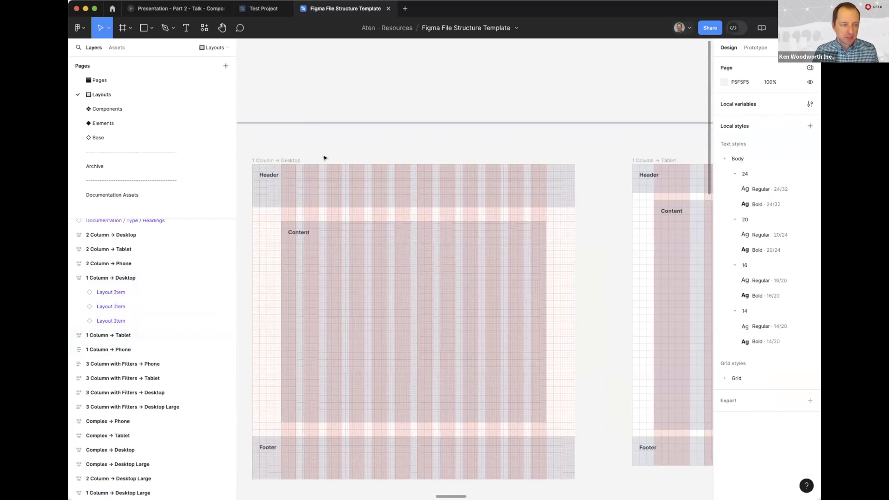
{"action": "left_click", "coordinate": [343, 162]}
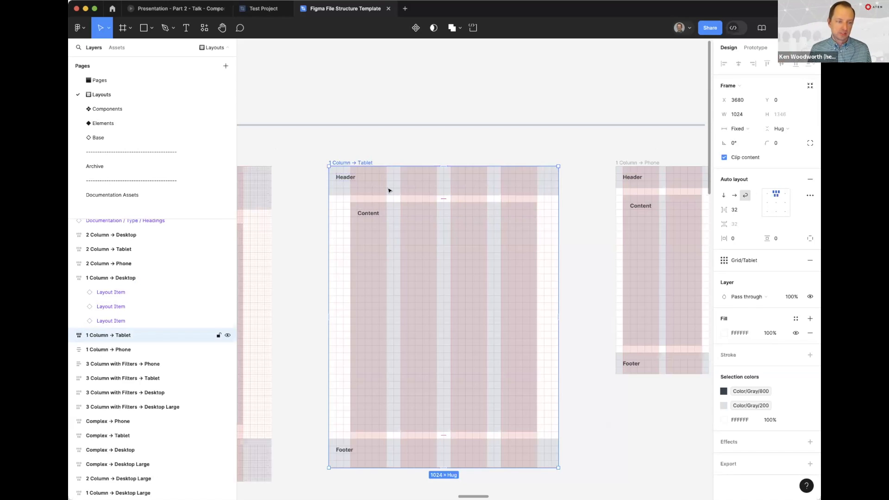
{"action": "left_click", "coordinate": [576, 152]}
{"action": "scroll", "coordinate": [574, 155], "scroll_direction": "right", "scroll_amount": 5}
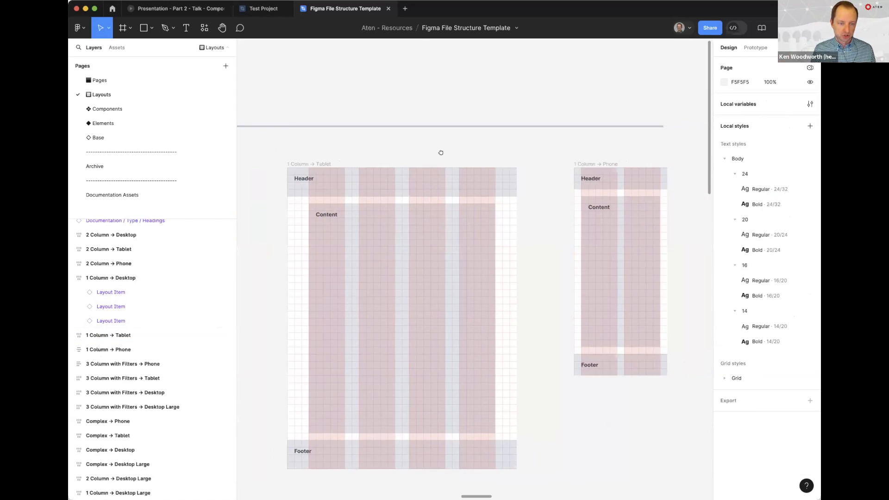
{"action": "left_click", "coordinate": [454, 168]}
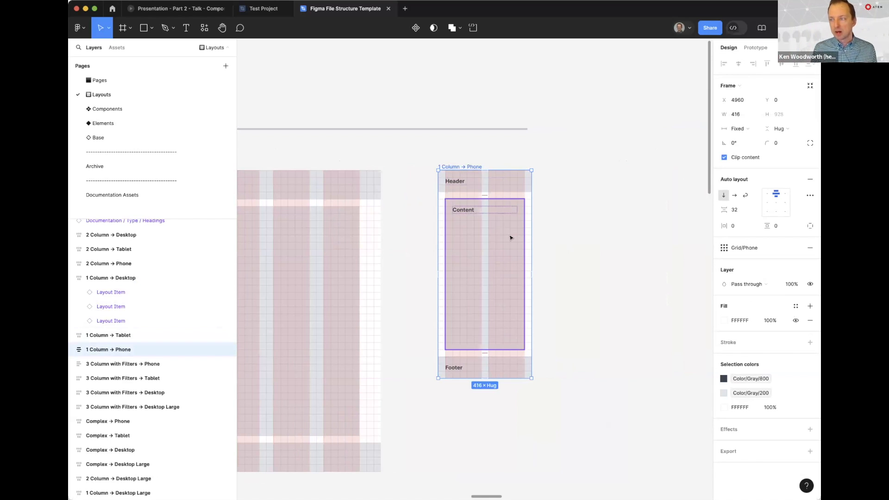
{"action": "left_click", "coordinate": [397, 245]}
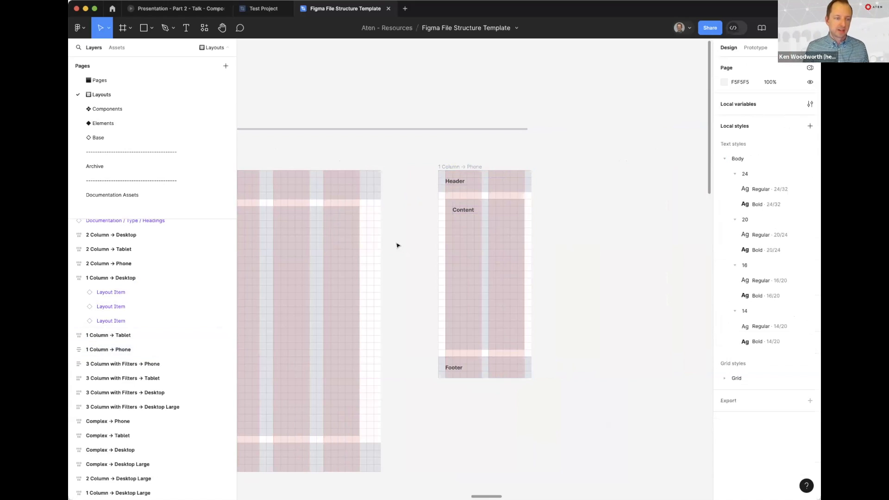
Inspect the Content and Sidebar layout items of 2 Column → Desktop Large against its grid
{"action": "key", "text": "super+minus"}
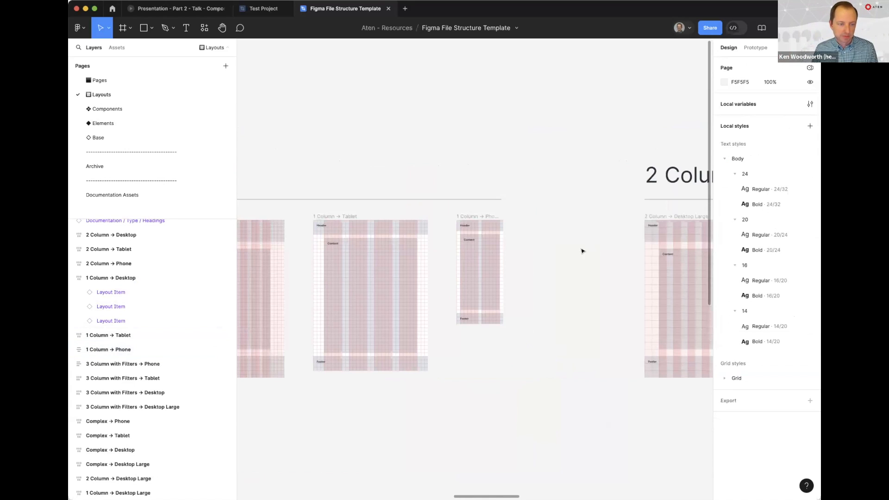
{"action": "left_click_drag", "start_coordinate": [579, 253], "coordinate": [315, 257]}
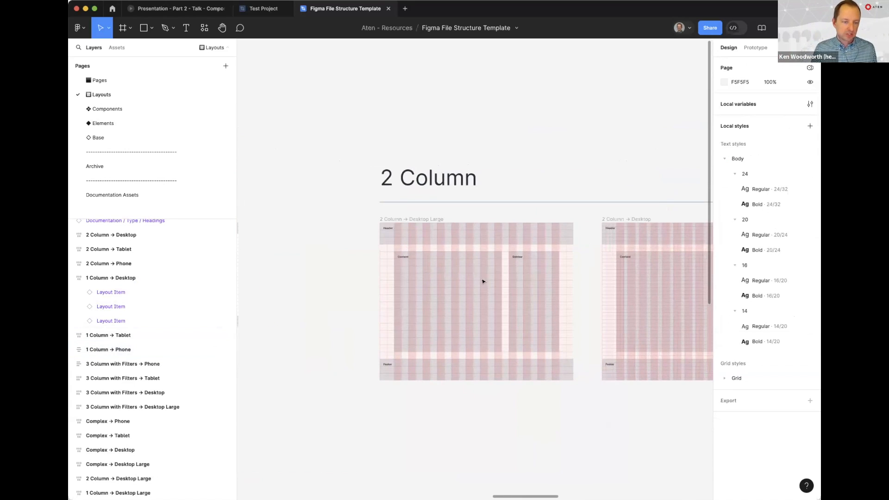
{"action": "scroll", "coordinate": [463, 278], "scroll_direction": "up", "scroll_amount": 5}
{"action": "scroll", "coordinate": [405, 242], "scroll_direction": "down", "scroll_amount": 2}
{"action": "left_click", "coordinate": [426, 238]}
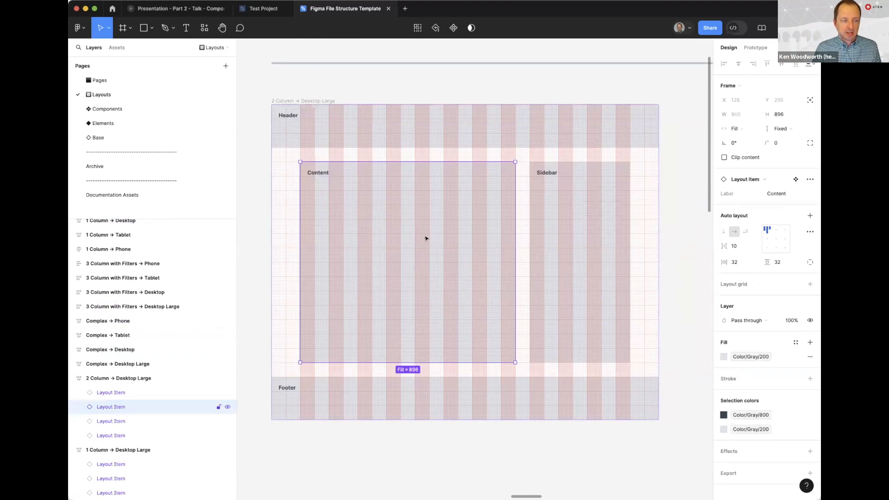
{"action": "left_click", "coordinate": [572, 241]}
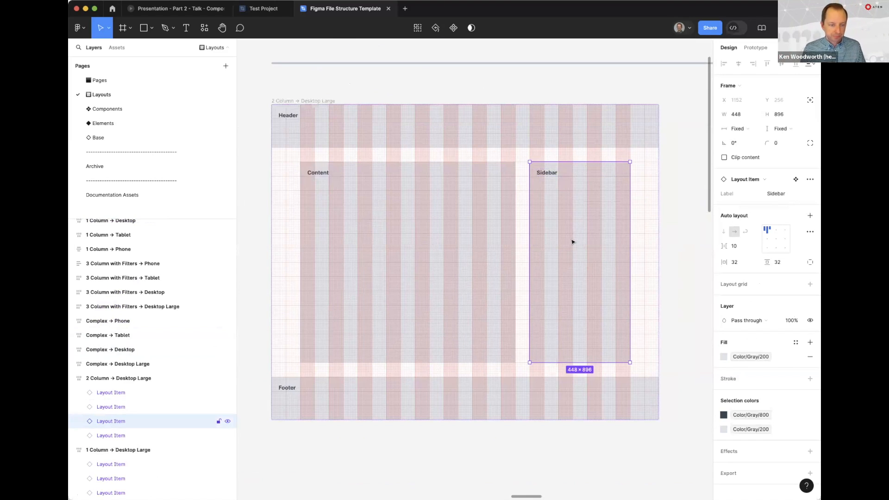
Inspect the Content item of 2 Column → Desktop and the Content and Sidebar items of 2 Column → Tablet
{"action": "scroll", "coordinate": [572, 242], "scroll_direction": "right", "scroll_amount": 8}
{"action": "left_click", "coordinate": [541, 230]}
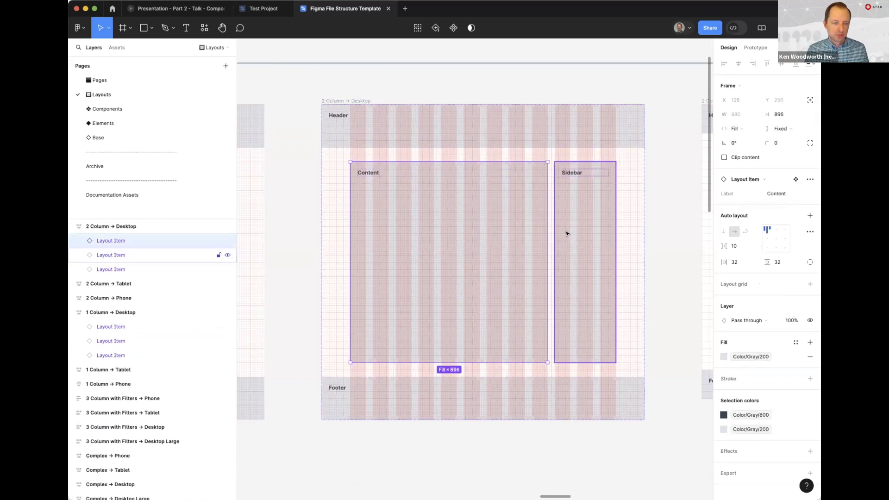
{"action": "scroll", "coordinate": [569, 236], "scroll_direction": "right", "scroll_amount": 10}
{"action": "left_click", "coordinate": [525, 234]}
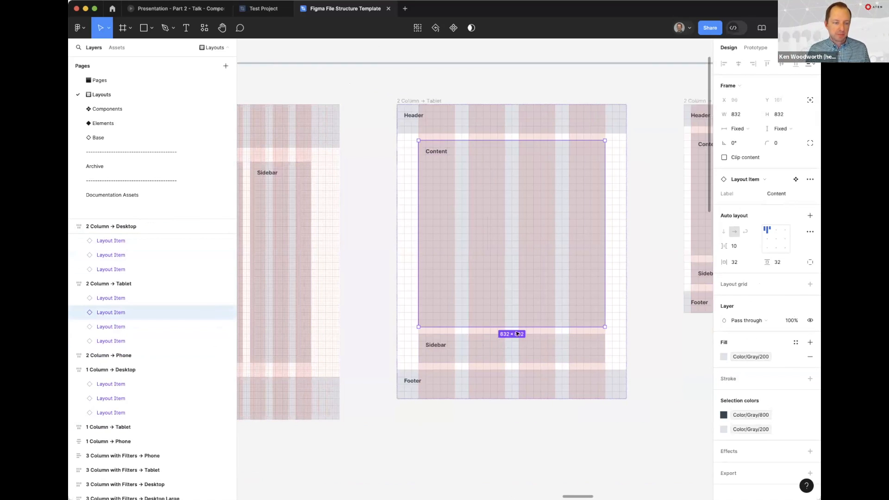
{"action": "left_click", "coordinate": [506, 349]}
Inspect the Content and Sidebar items of 2 Column → Phone and clear the selection
{"action": "scroll", "coordinate": [545, 269], "scroll_direction": "right", "scroll_amount": 5}
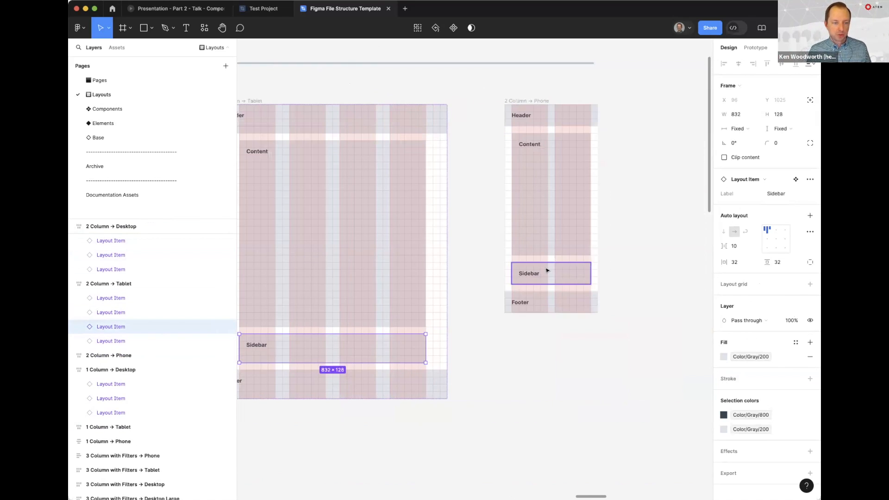
{"action": "left_click", "coordinate": [531, 184]}
{"action": "left_click", "coordinate": [540, 272]}
{"action": "left_click", "coordinate": [538, 235]}
{"action": "left_click", "coordinate": [541, 270]}
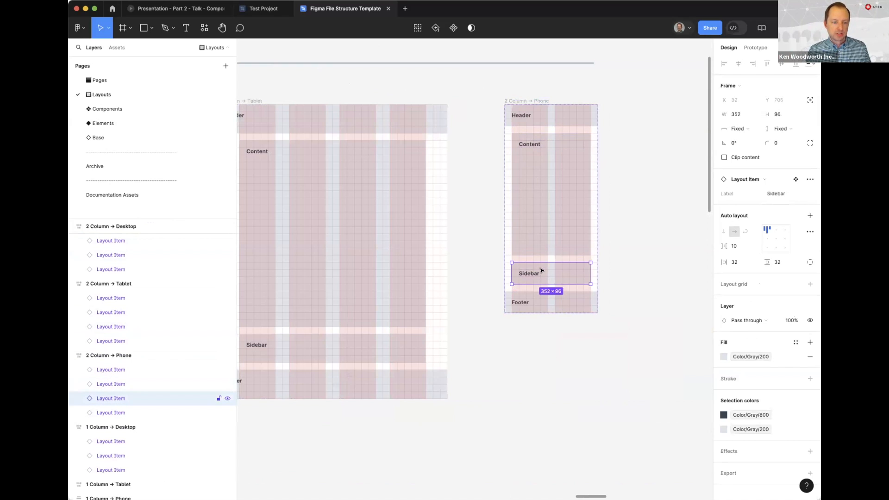
{"action": "left_click", "coordinate": [482, 221]}
Bring the Complex layouts into view and hide the layout grids
{"action": "key", "text": "minus"}
{"action": "mouse_move", "coordinate": [560, 352]}
{"action": "left_mouse_down"}
{"action": "mouse_move", "coordinate": [347, 329]}
{"action": "mouse_move", "coordinate": [256, 301]}
{"action": "left_mouse_up"}
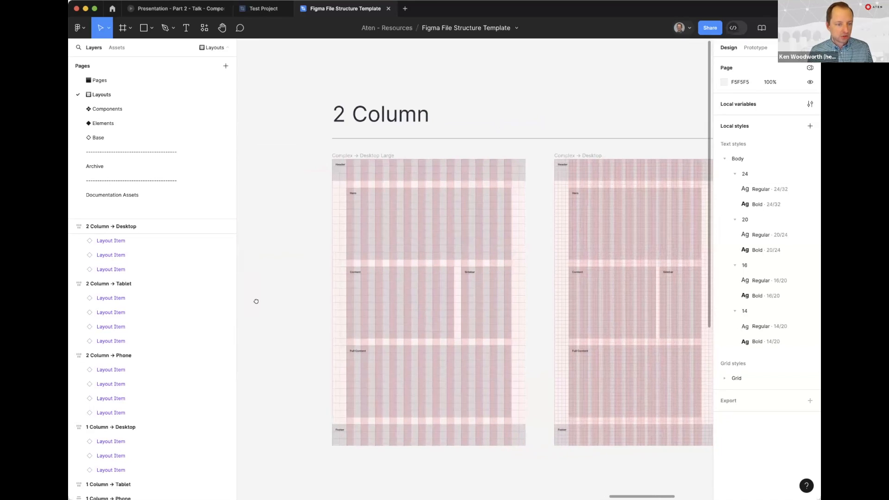
{"action": "left_click_drag", "start_coordinate": [270, 365], "coordinate": [265, 314]}
{"action": "key", "text": "ctrl+g"}
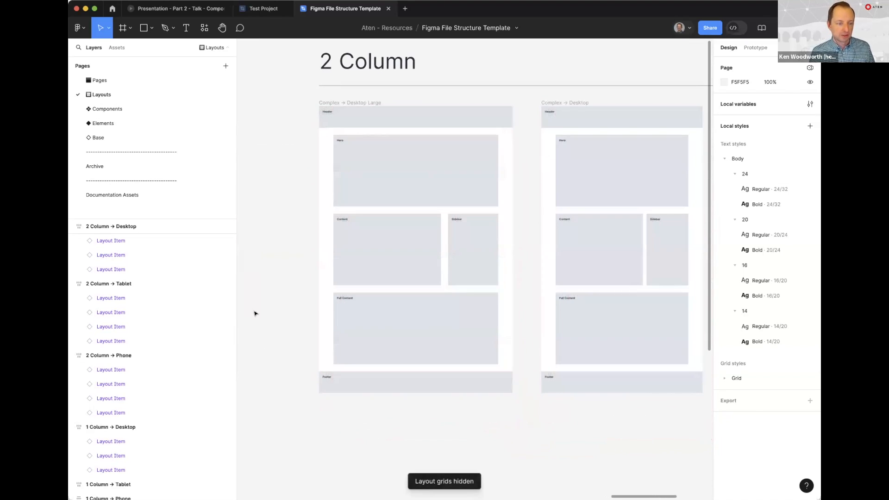
Inspect the Hero, Content, Sidebar and Full Content items of Complex → Desktop Large and compare them with the Tablet and Phone versions
{"action": "left_click", "coordinate": [392, 159]}
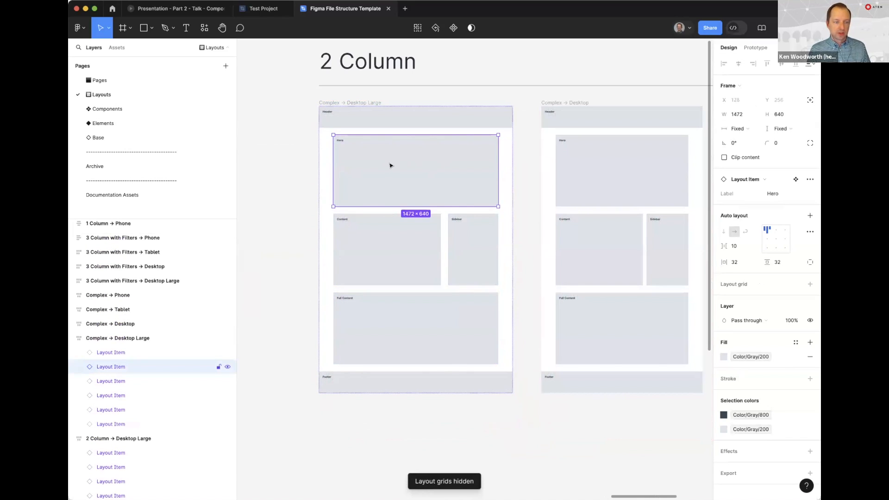
{"action": "left_click", "coordinate": [382, 236]}
{"action": "left_click", "coordinate": [476, 253]}
{"action": "left_click", "coordinate": [405, 306]}
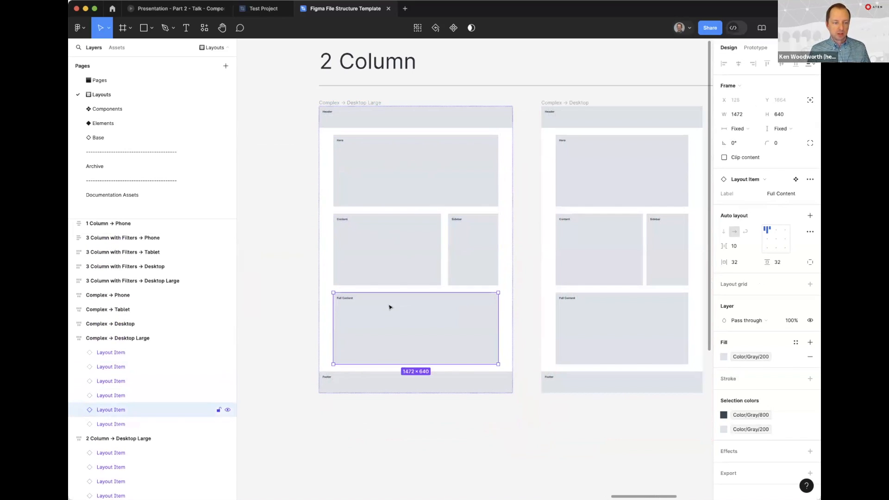
{"action": "scroll", "coordinate": [472, 275], "scroll_direction": "right", "scroll_amount": 3}
{"action": "scroll", "coordinate": [546, 220], "scroll_direction": "right", "scroll_amount": 5}
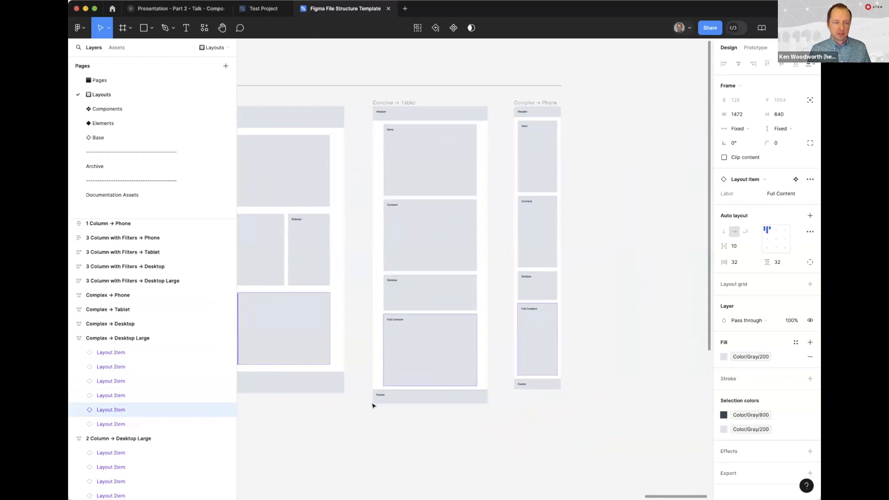
Clear the selection and look over the 3 Column with Filters layouts, focusing on the Desktop Large frame
{"action": "key", "text": "super+minus"}
{"action": "key", "text": "super+minus"}
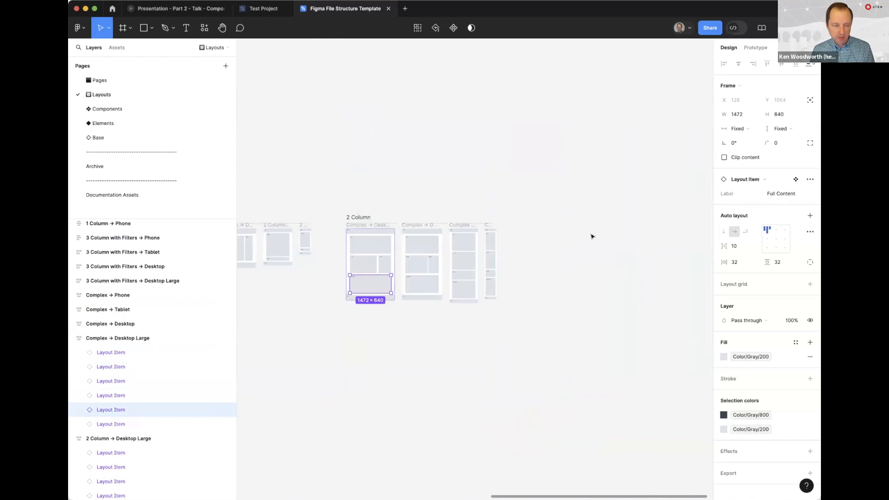
{"action": "left_click", "coordinate": [388, 369]}
{"action": "scroll", "coordinate": [370, 371], "scroll_direction": "left", "scroll_amount": 5}
{"action": "scroll", "coordinate": [370, 371], "scroll_direction": "down", "scroll_amount": 2}
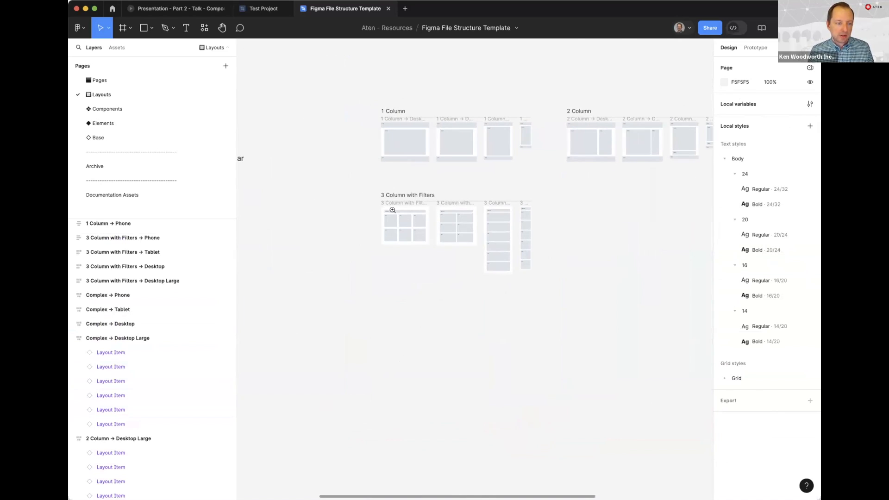
{"action": "double_click", "coordinate": [393, 210]}
{"action": "left_click_drag", "start_coordinate": [479, 385], "coordinate": [448, 395]}
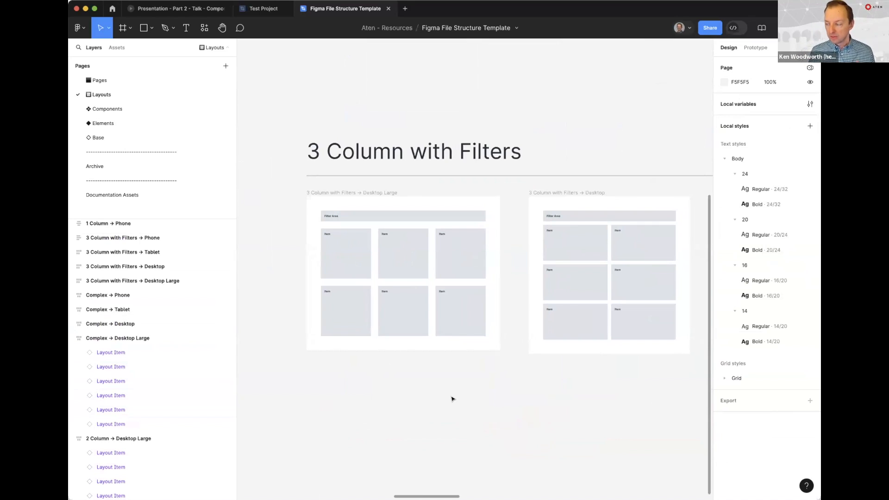
{"action": "scroll", "coordinate": [388, 263], "scroll_direction": "up", "scroll_amount": 5}
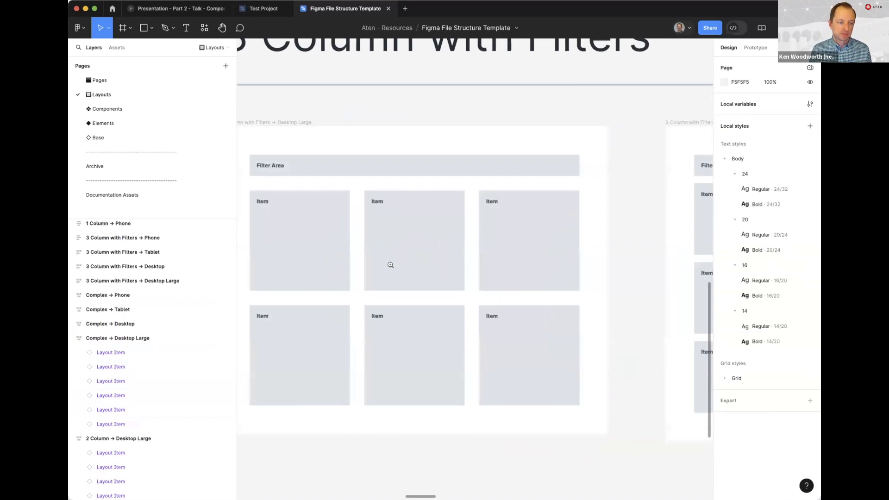
{"action": "scroll", "coordinate": [404, 238], "scroll_direction": "left", "scroll_amount": 2}
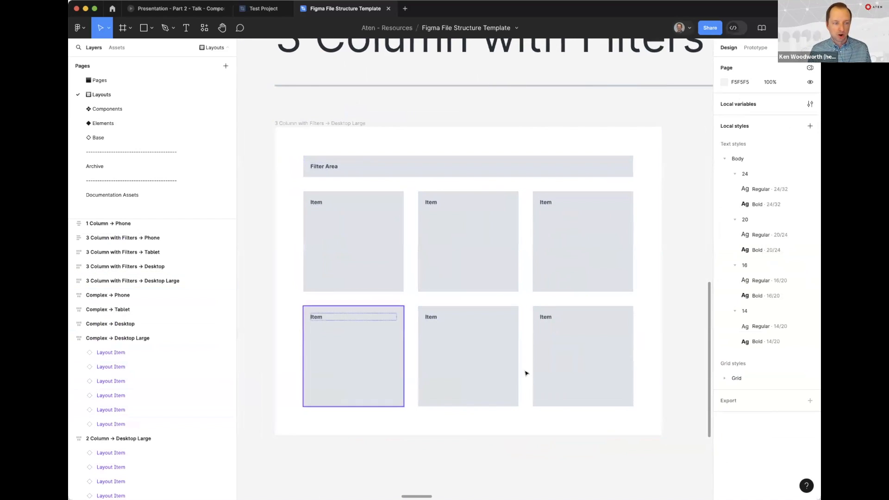
Inspect the first-row Item blocks and the Filter Area of 3 Column with Filters → Desktop Large
{"action": "left_click", "coordinate": [364, 244]}
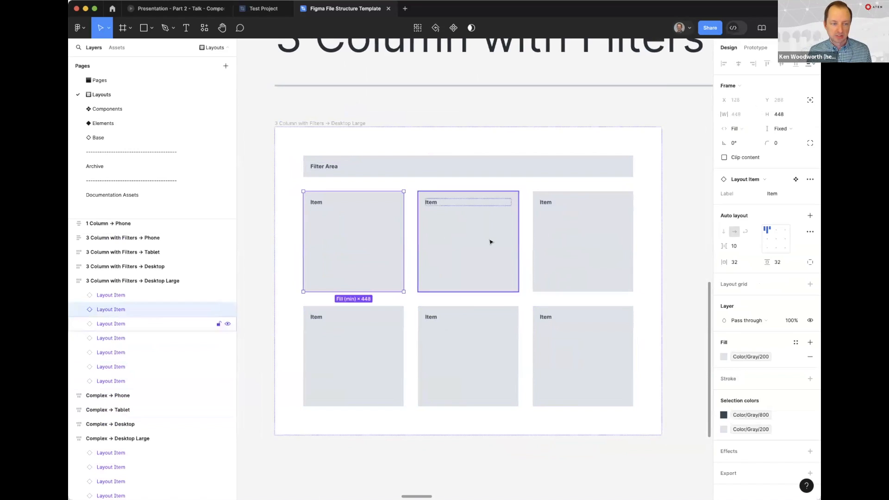
{"action": "left_click", "coordinate": [586, 242]}
{"action": "left_click", "coordinate": [509, 243]}
{"action": "left_click", "coordinate": [553, 248]}
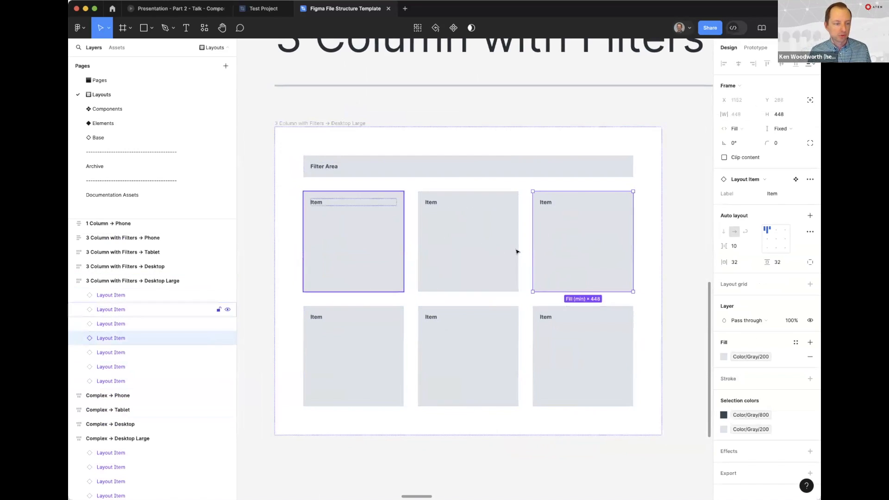
{"action": "left_click", "coordinate": [362, 163]}
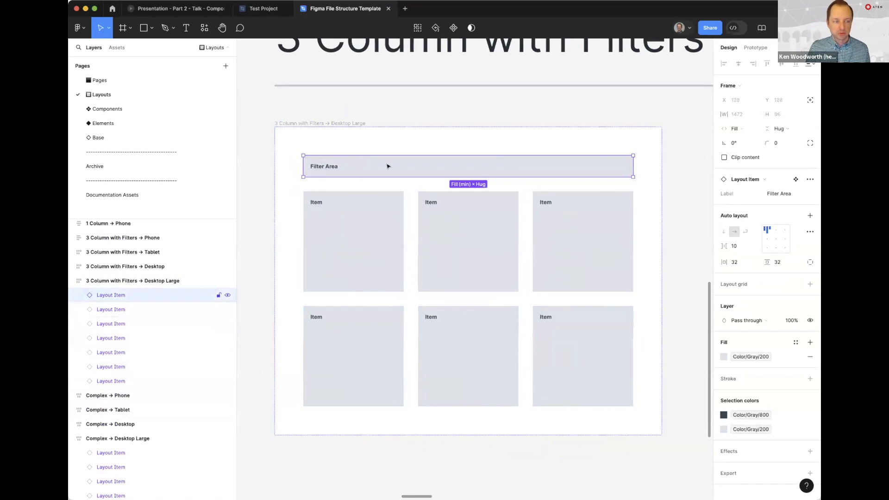
Inspect the first-row Item blocks of 3 Column with Filters → Desktop
{"action": "scroll", "coordinate": [593, 238], "scroll_direction": "right", "scroll_amount": 8}
{"action": "left_click", "coordinate": [452, 206]}
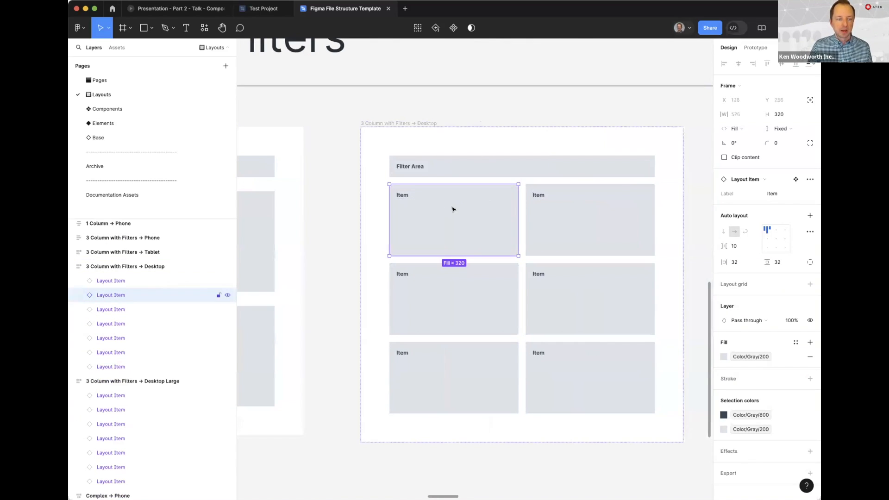
{"action": "left_click", "coordinate": [533, 200]}
{"action": "left_click", "coordinate": [458, 226]}
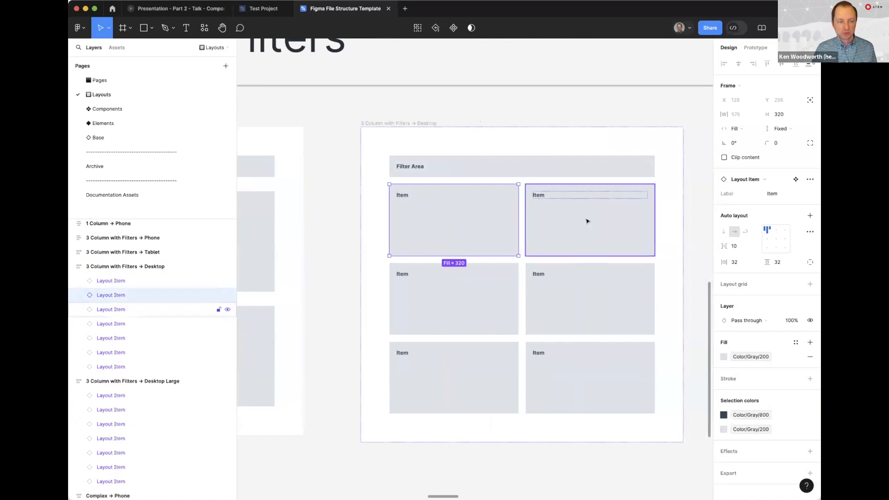
Inspect an Item block of 3 Column with Filters → Tablet, compare it with the Phone version, and clear the selection
{"action": "scroll", "coordinate": [583, 221], "scroll_direction": "left", "scroll_amount": 10}
{"action": "left_click", "coordinate": [514, 311]}
{"action": "scroll", "coordinate": [466, 199], "scroll_direction": "right", "scroll_amount": 6}
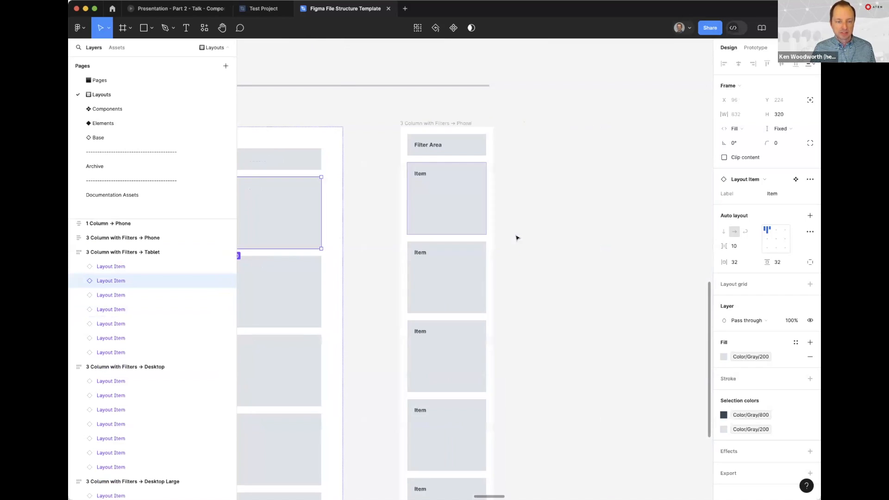
{"action": "left_click", "coordinate": [560, 199]}
{"action": "scroll", "coordinate": [560, 200], "scroll_direction": "down", "scroll_amount": 10}
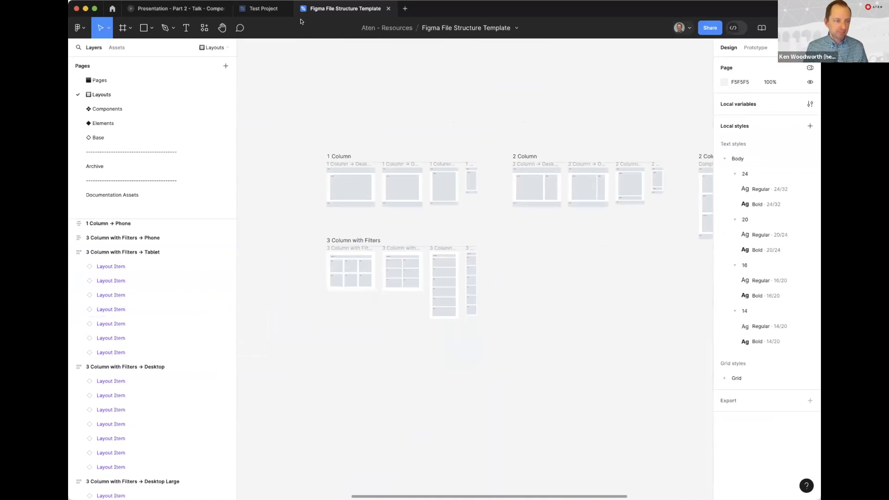
Switch to the Part 2 presentation and advance past Building Common Components to the Variables slide
{"action": "left_click", "coordinate": [176, 8]}
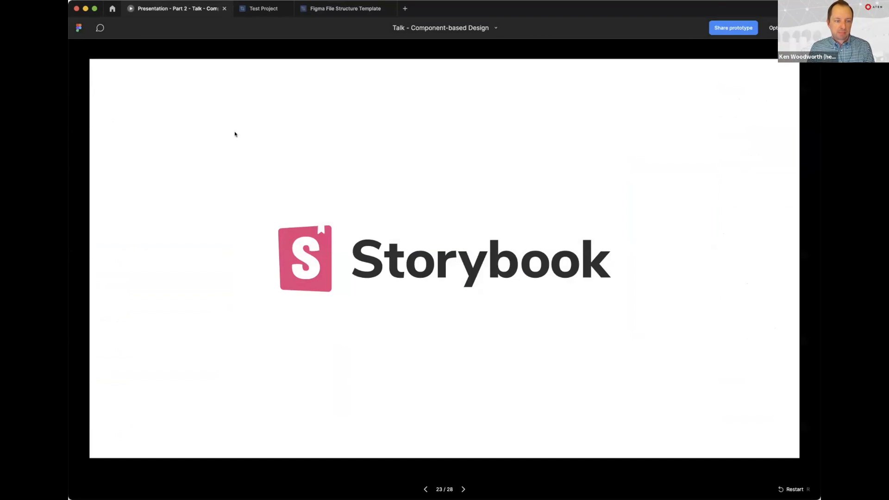
{"action": "key", "text": "Right"}
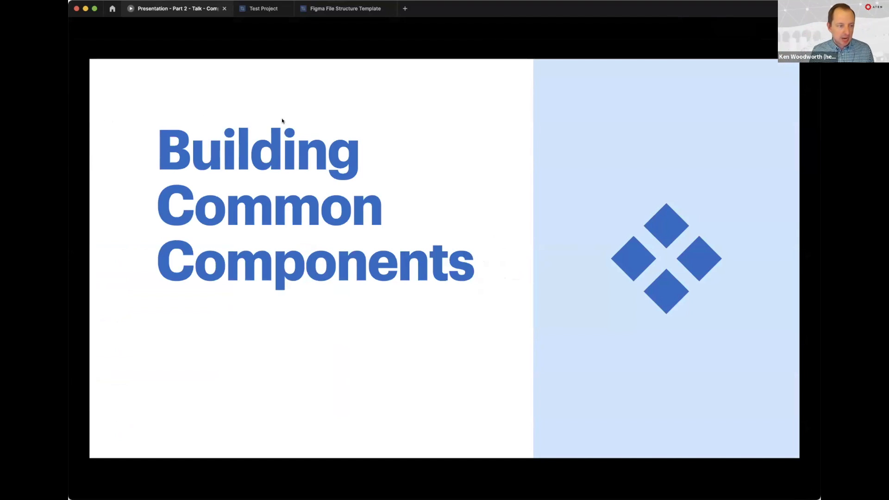
{"action": "key", "text": "Right"}
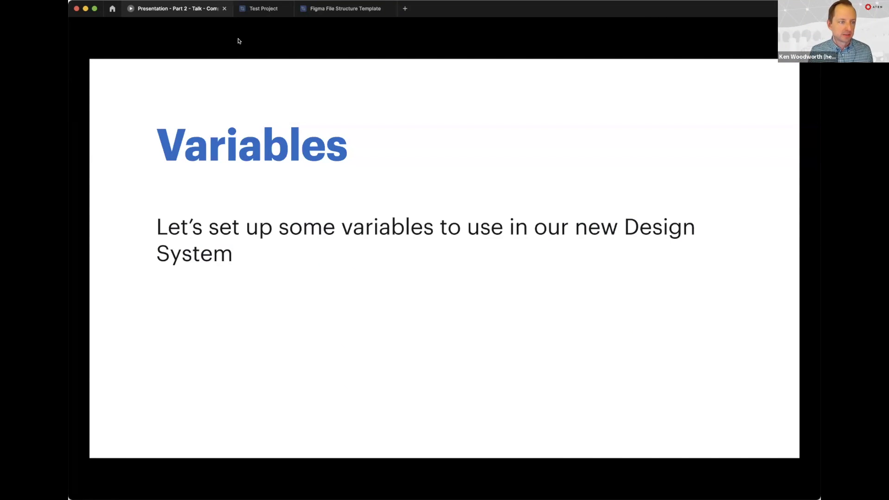
Switch to the Test Project file, open its local variables, and review the gray and blue colors of the Colors → Primitive collection
{"action": "left_click", "coordinate": [260, 8]}
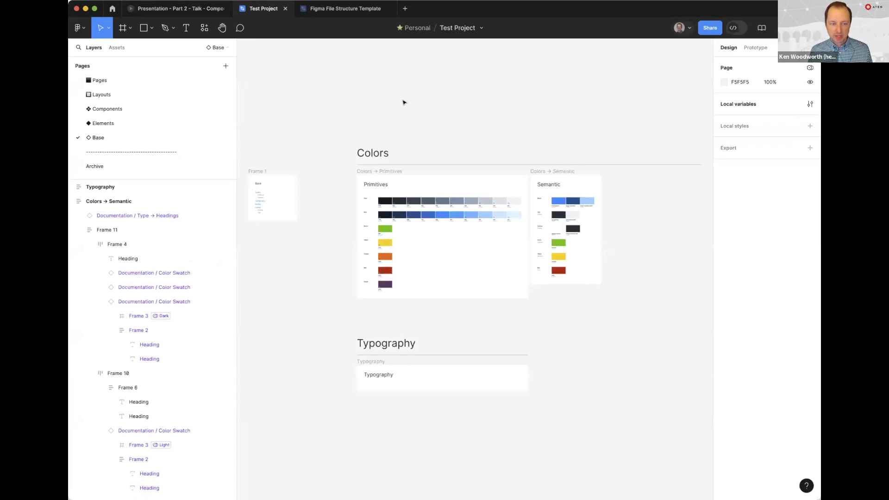
{"action": "left_click", "coordinate": [809, 104]}
{"action": "left_click", "coordinate": [309, 56]}
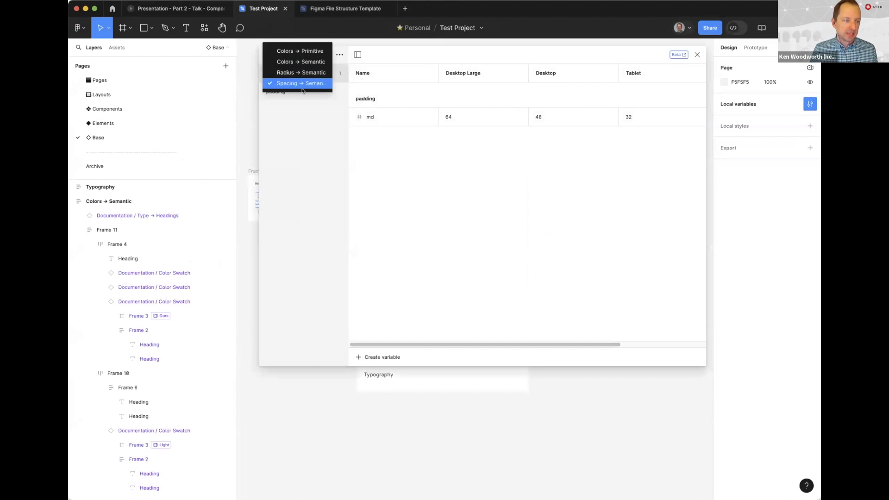
{"action": "left_click", "coordinate": [301, 53]}
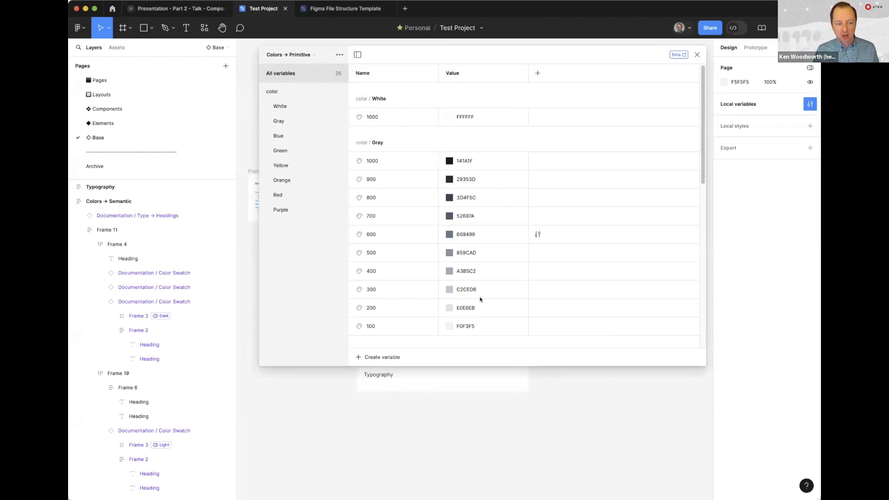
{"action": "scroll", "coordinate": [481, 225], "scroll_direction": "down", "scroll_amount": 3}
{"action": "scroll", "coordinate": [481, 226], "scroll_direction": "down", "scroll_amount": 5}
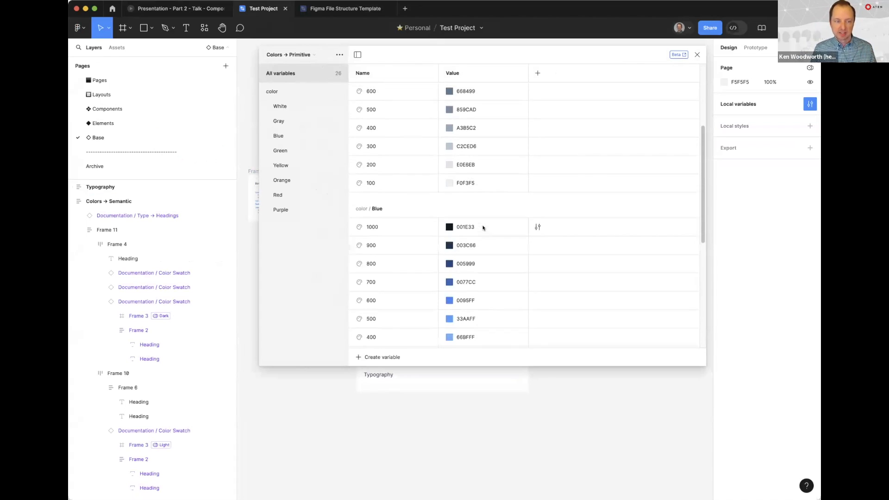
{"action": "scroll", "coordinate": [481, 224], "scroll_direction": "up", "scroll_amount": 4}
{"action": "scroll", "coordinate": [485, 218], "scroll_direction": "up", "scroll_amount": 5}
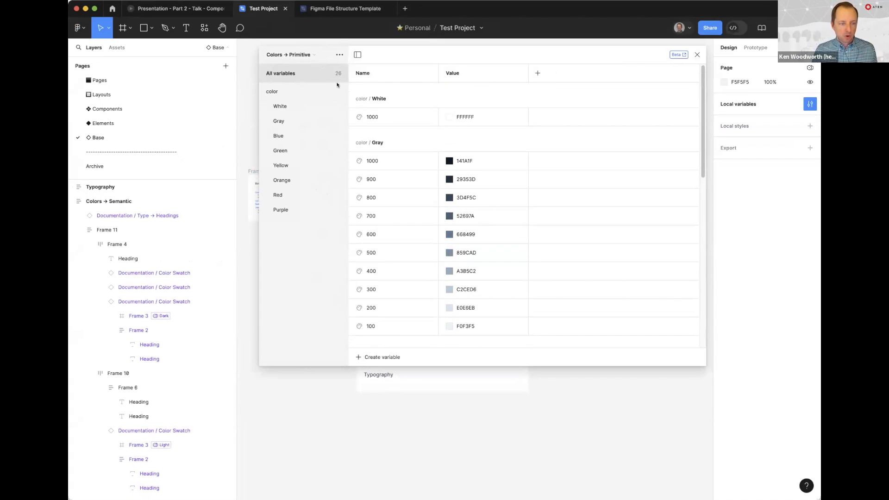
Open the edit settings of the color/White/1000 variable to review its scoping and publishing options, and close them unchanged
{"action": "left_click_drag", "start_coordinate": [390, 55], "coordinate": [379, 57]}
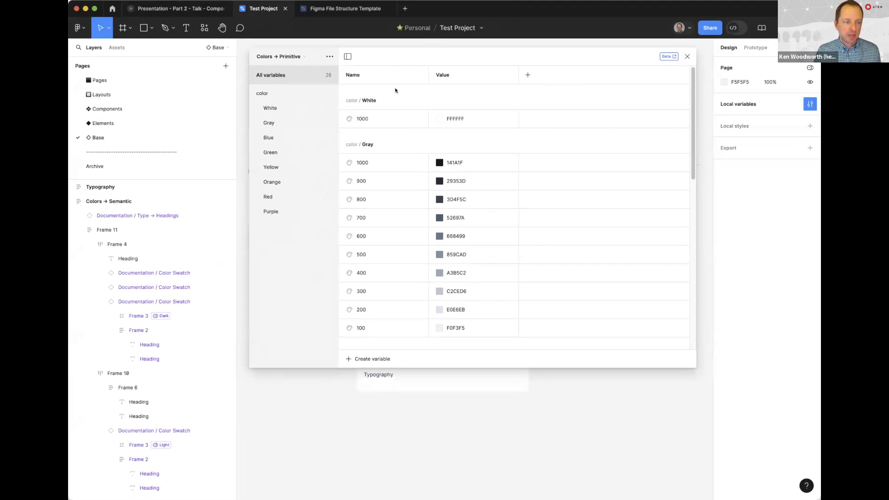
{"action": "left_click", "coordinate": [453, 119]}
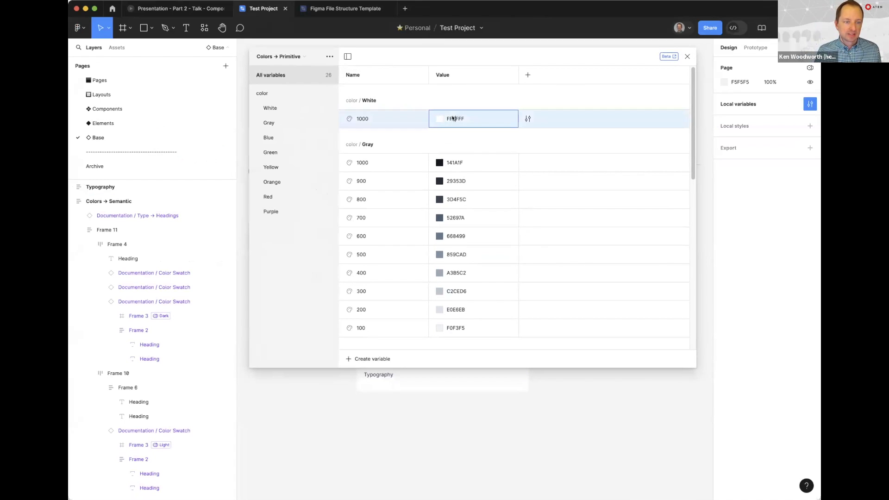
{"action": "right_click", "coordinate": [418, 118]}
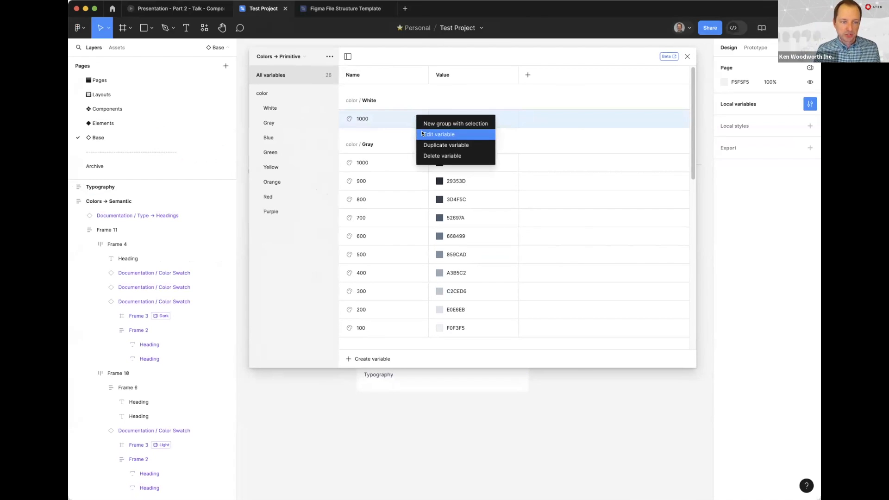
{"action": "left_click", "coordinate": [422, 134]}
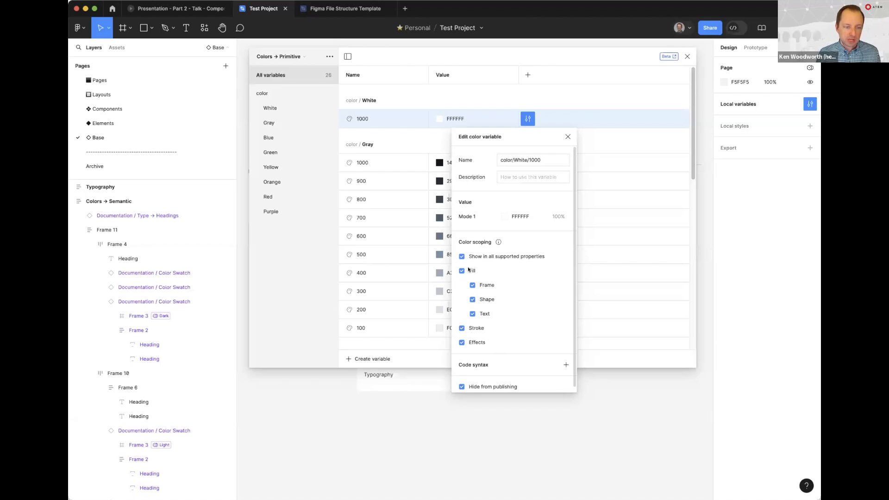
{"action": "left_click", "coordinate": [567, 137]}
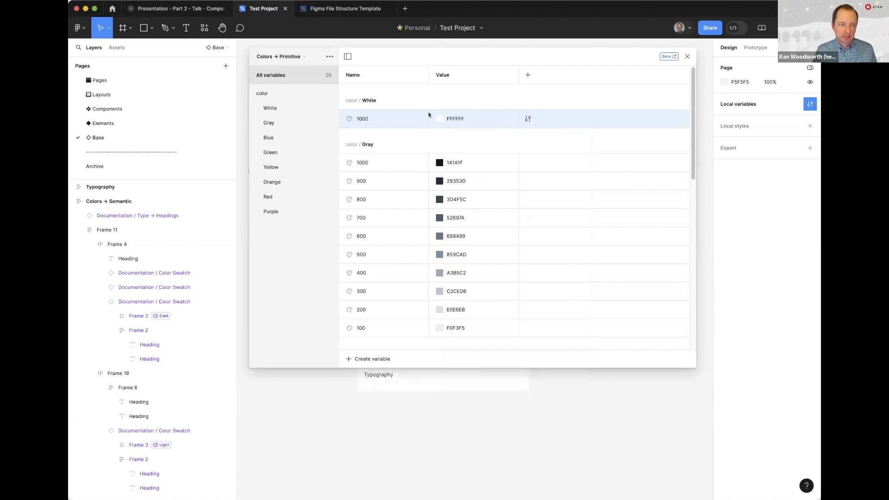
{"action": "left_click_drag", "start_coordinate": [522, 56], "coordinate": [520, 68]}
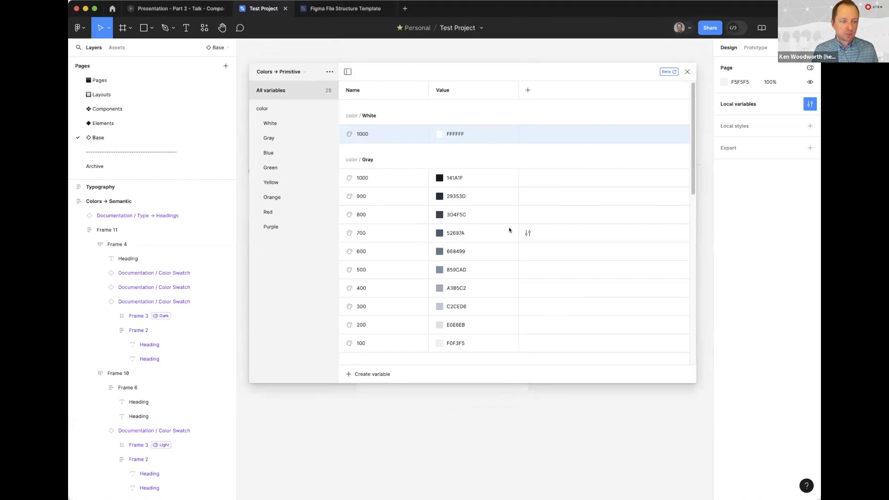
Review the remaining primitive colors down to Purple and show the Colors → Semantic collection with its Light and Dark modes
{"action": "scroll", "coordinate": [488, 224], "scroll_direction": "down", "scroll_amount": 10}
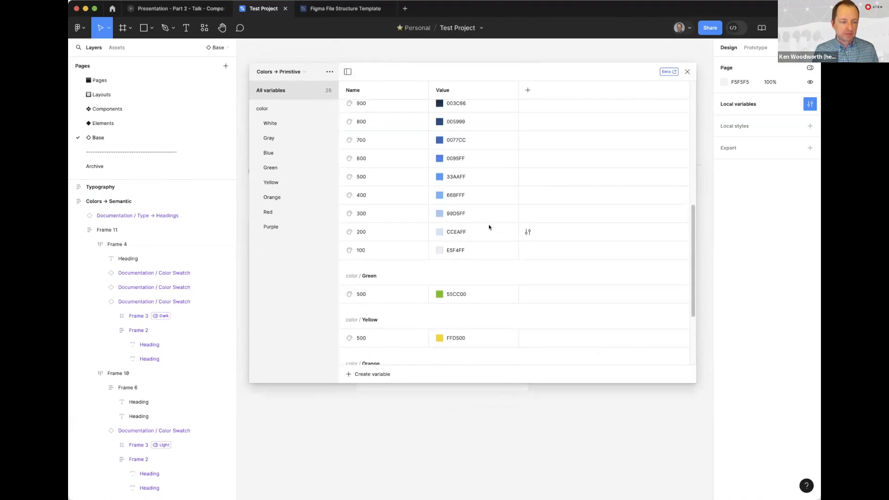
{"action": "left_click", "coordinate": [305, 75]}
{"action": "left_click", "coordinate": [287, 81]}
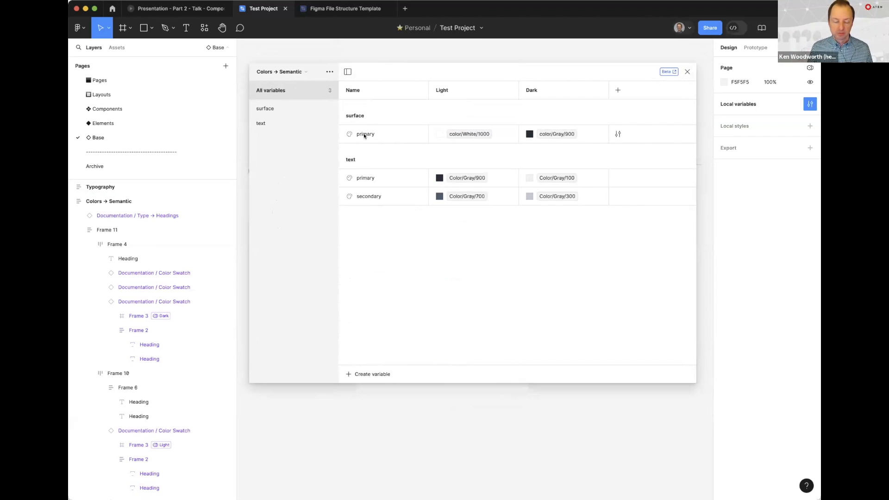
View the Radius → Semantic collection and the Spacing → Semantic collection
{"action": "left_click", "coordinate": [287, 71]}
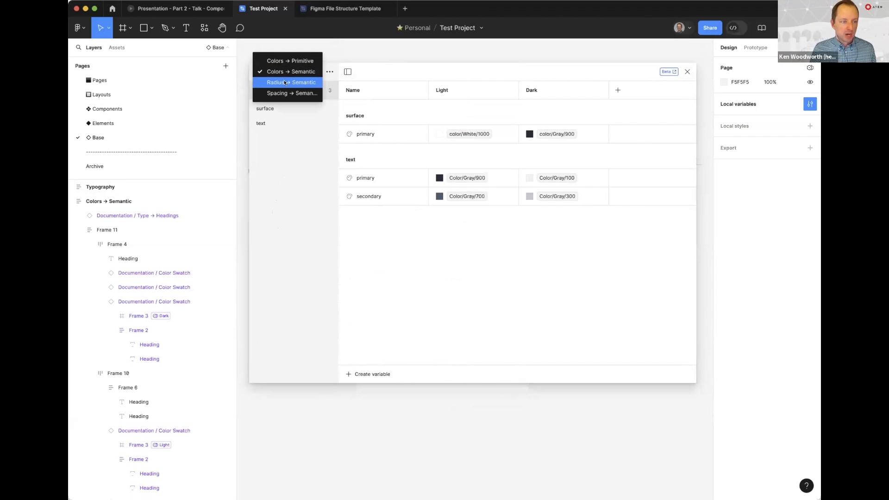
{"action": "left_click", "coordinate": [285, 81]}
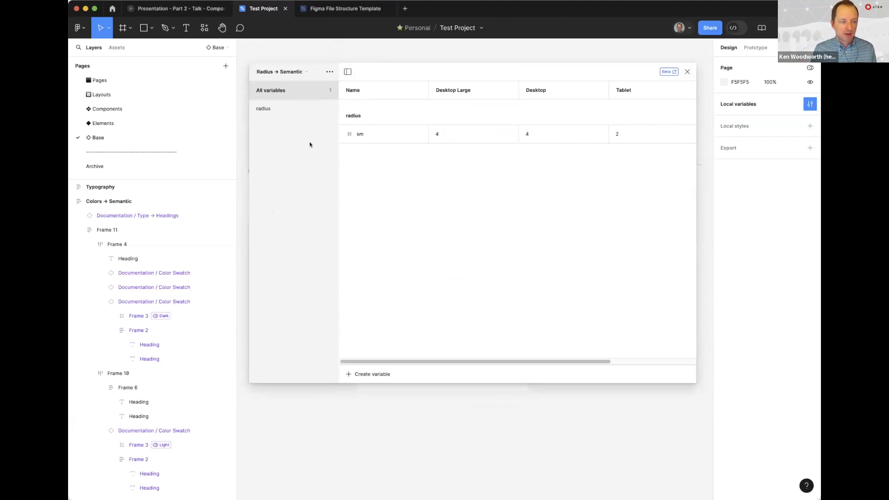
{"action": "left_click", "coordinate": [276, 72]}
{"action": "left_click", "coordinate": [274, 84]}
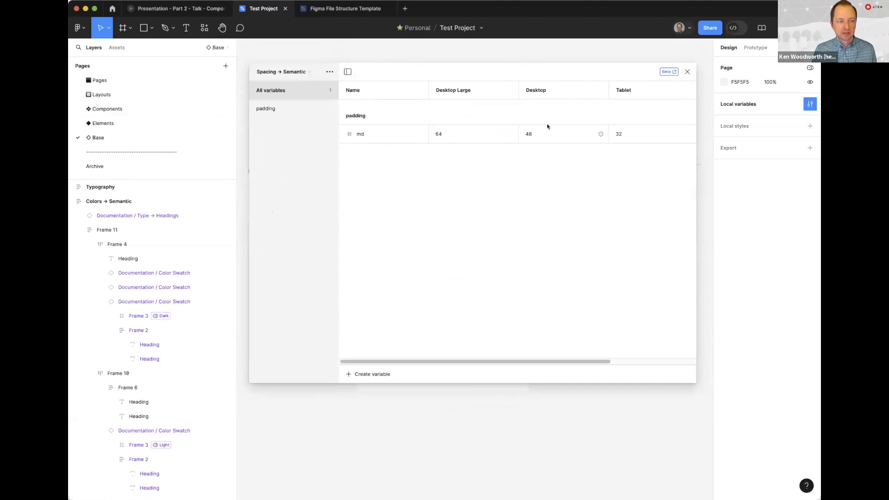
Return to the Colors → Primitive collection and close the variables window
{"action": "left_click", "coordinate": [280, 72]}
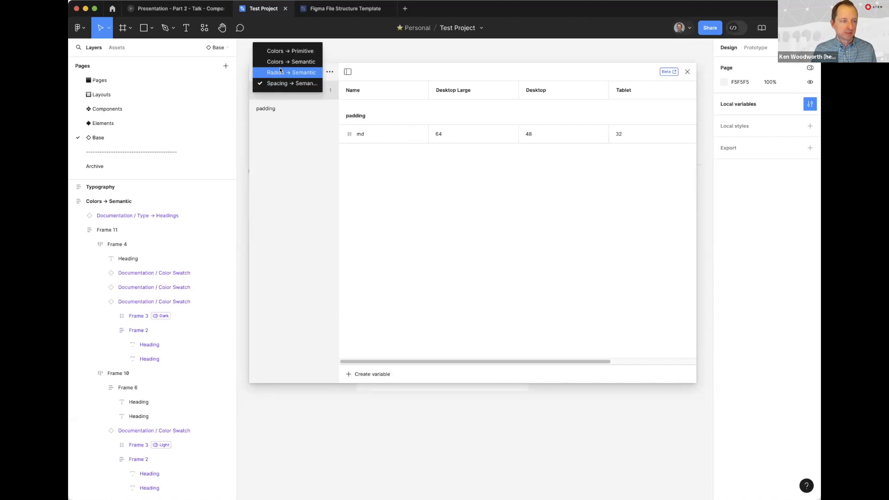
{"action": "left_click", "coordinate": [283, 50]}
{"action": "left_click", "coordinate": [688, 71]}
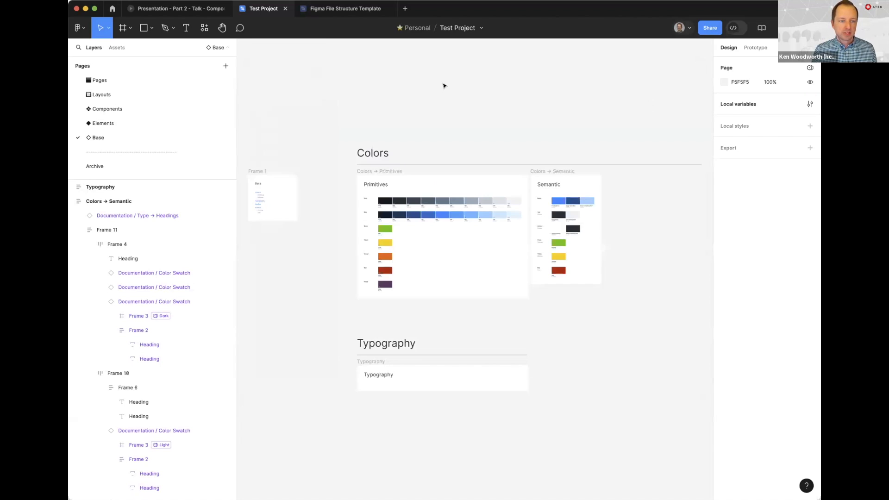
Examine the Primitives color swatches on the Base page, selecting the frame that holds the swatch rows and clearing the selection
{"action": "scroll", "coordinate": [424, 116], "scroll_direction": "up", "scroll_amount": 5}
{"action": "scroll", "coordinate": [483, 302], "scroll_direction": "down", "scroll_amount": 3}
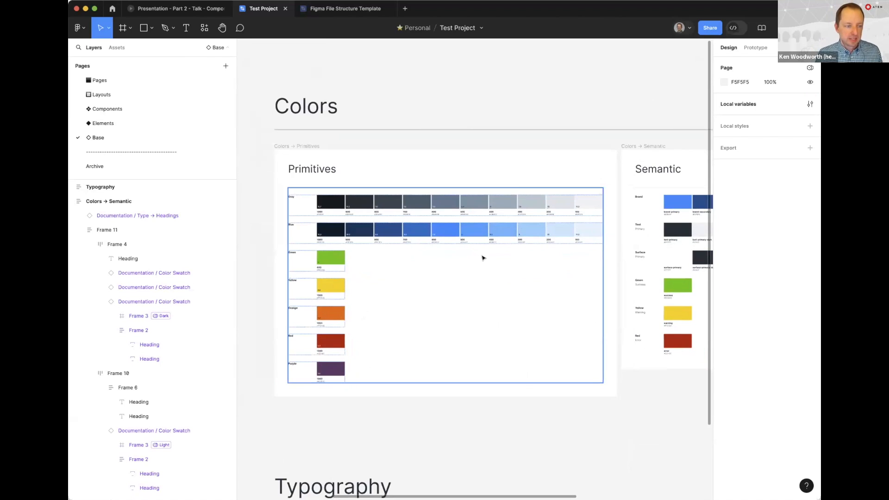
{"action": "left_click", "coordinate": [308, 208]}
{"action": "scroll", "coordinate": [310, 213], "scroll_direction": "up", "scroll_amount": 4}
{"action": "scroll", "coordinate": [525, 220], "scroll_direction": "down", "scroll_amount": 1}
{"action": "scroll", "coordinate": [525, 221], "scroll_direction": "left", "scroll_amount": 1}
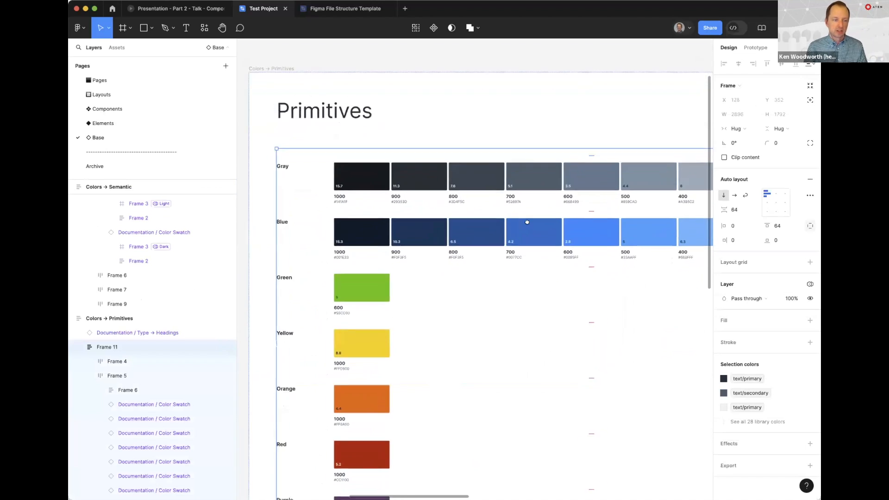
{"action": "left_click", "coordinate": [260, 218]}
{"action": "left_click", "coordinate": [345, 139]}
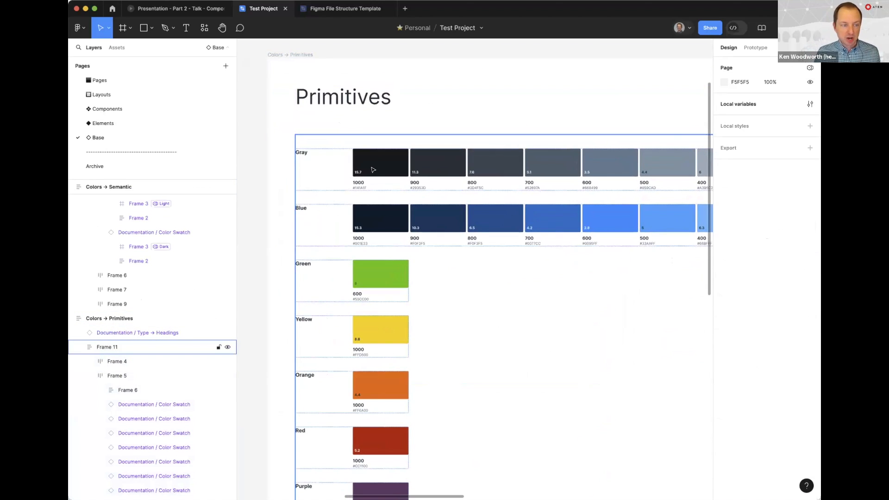
{"action": "scroll", "coordinate": [410, 254], "scroll_direction": "right", "scroll_amount": 3}
{"action": "left_click_drag", "start_coordinate": [413, 223], "coordinate": [507, 224]}
Inspect the contrast value text on the Gray 1000 swatch in Primitives
{"action": "key", "text": "z"}
{"action": "left_click", "coordinate": [412, 178]}
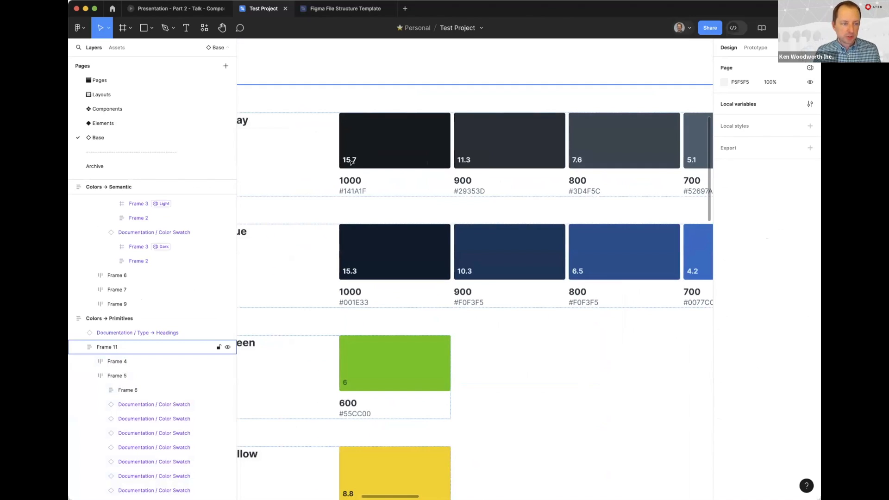
{"action": "left_click", "coordinate": [351, 162], "text": "super"}
{"action": "key", "text": "Escape"}
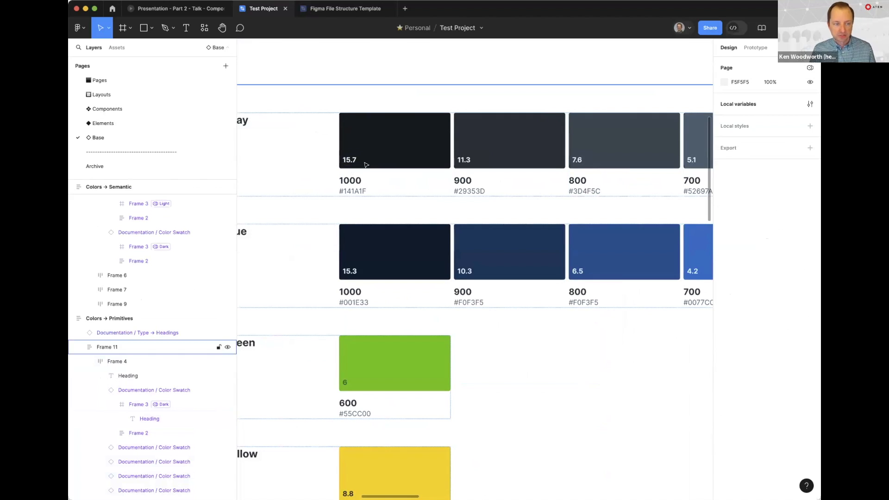
{"action": "scroll", "coordinate": [365, 165], "scroll_direction": "up", "scroll_amount": 2}
{"action": "left_click", "coordinate": [366, 164], "text": "super"}
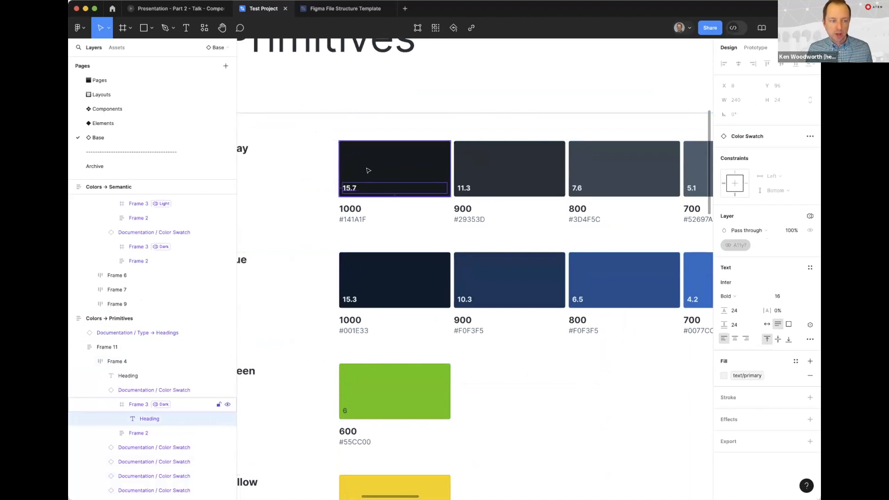
{"action": "key", "text": "Escape"}
{"action": "left_click", "coordinate": [348, 188], "text": "super"}
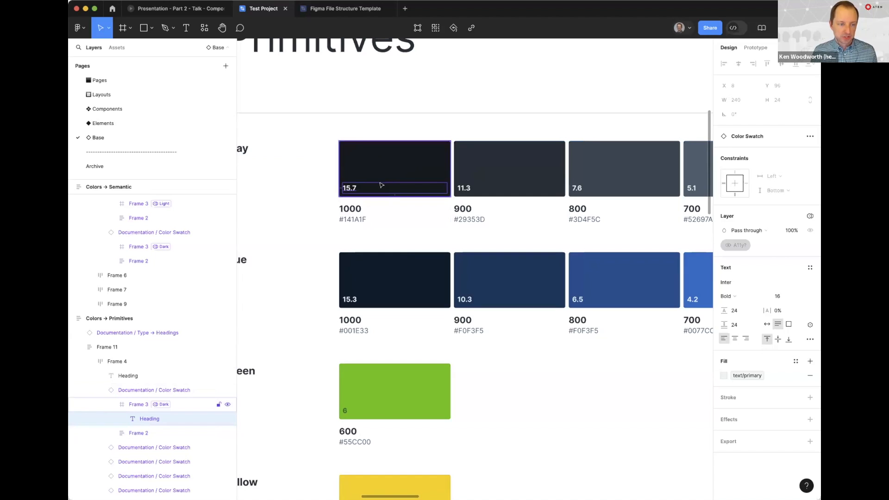
Look along the lighter gray swatches and inspect the contrast value text on the Gray 600 swatch
{"action": "scroll", "coordinate": [416, 195], "scroll_direction": "right", "scroll_amount": 8}
{"action": "scroll", "coordinate": [582, 186], "scroll_direction": "right", "scroll_amount": 4}
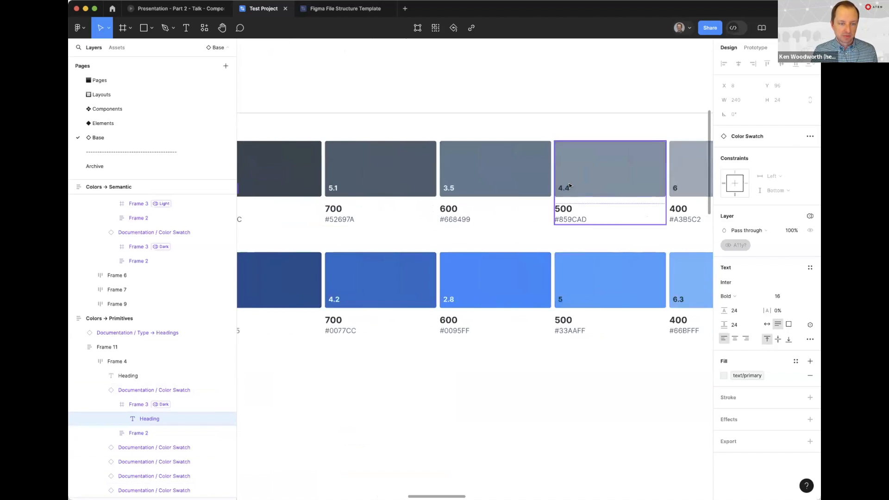
{"action": "left_click", "coordinate": [376, 189]}
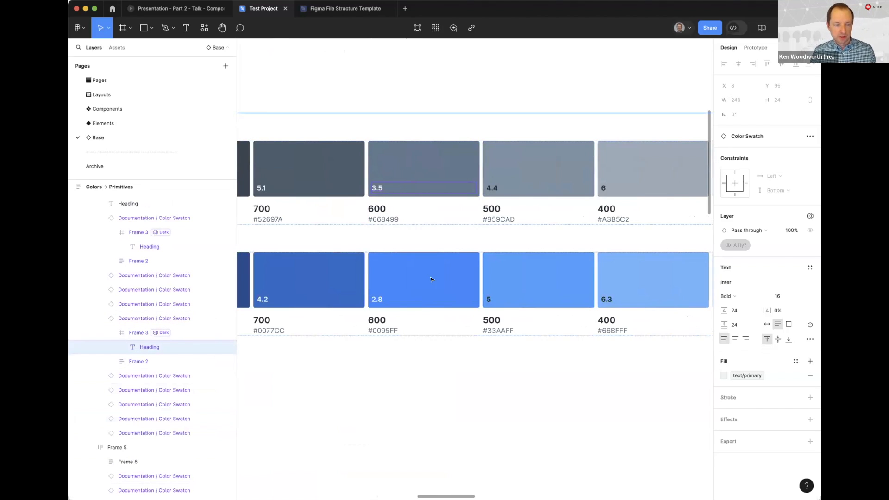
Inspect the Blue swatch row and the Green swatch row of the Primitives frame
{"action": "left_click", "coordinate": [495, 285]}
{"action": "scroll", "coordinate": [369, 287], "scroll_direction": "down", "scroll_amount": 3}
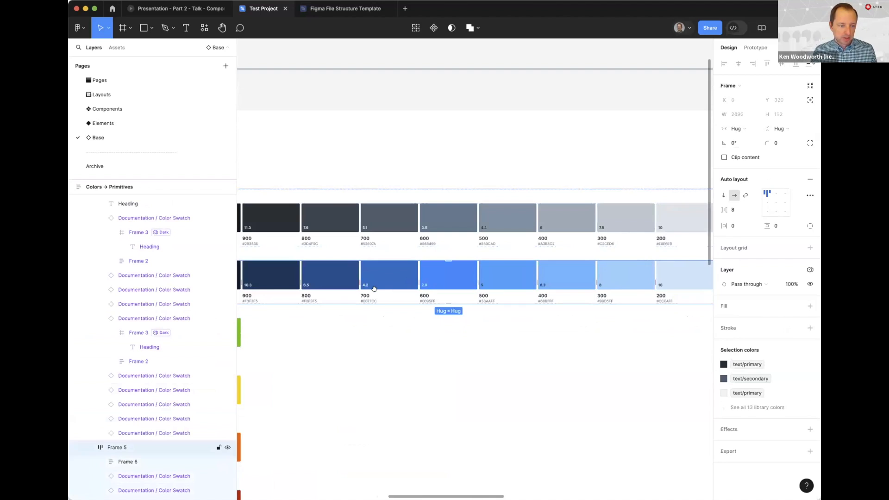
{"action": "scroll", "coordinate": [506, 252], "scroll_direction": "down", "scroll_amount": 3}
{"action": "scroll", "coordinate": [506, 252], "scroll_direction": "down", "scroll_amount": 1}
{"action": "scroll", "coordinate": [507, 253], "scroll_direction": "left", "scroll_amount": 1}
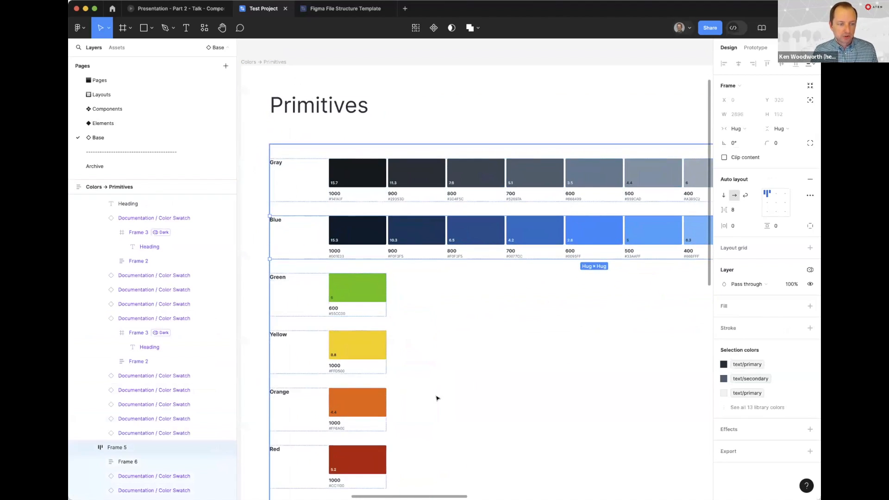
{"action": "left_click", "coordinate": [365, 293]}
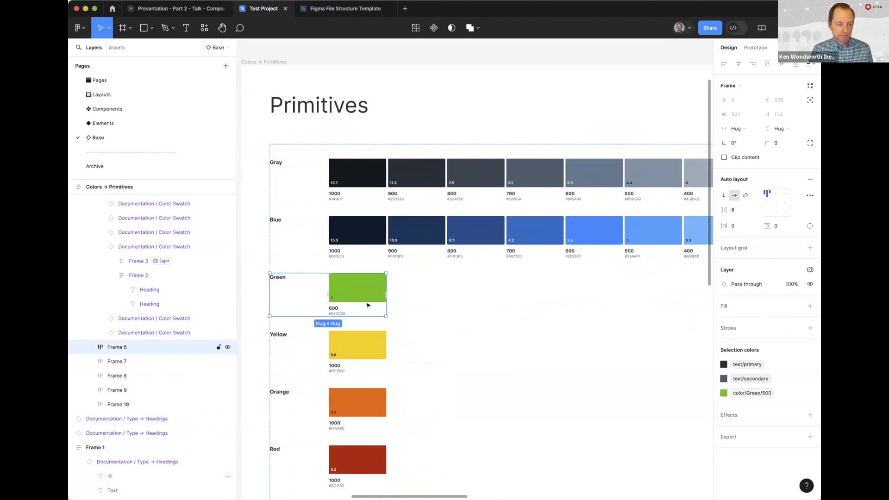
Examine the brand, text and surface swatches in the Semantic colors frame, selecting the frame and clearing the selection
{"action": "scroll", "coordinate": [433, 231], "scroll_direction": "right", "scroll_amount": 10}
{"action": "scroll", "coordinate": [434, 230], "scroll_direction": "right", "scroll_amount": 1}
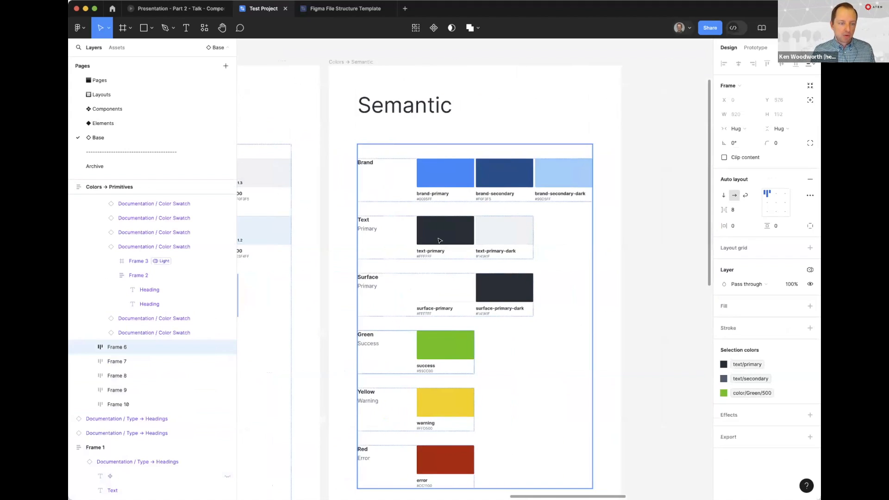
{"action": "left_click", "coordinate": [654, 229]}
{"action": "left_click_drag", "start_coordinate": [648, 287], "coordinate": [633, 244]}
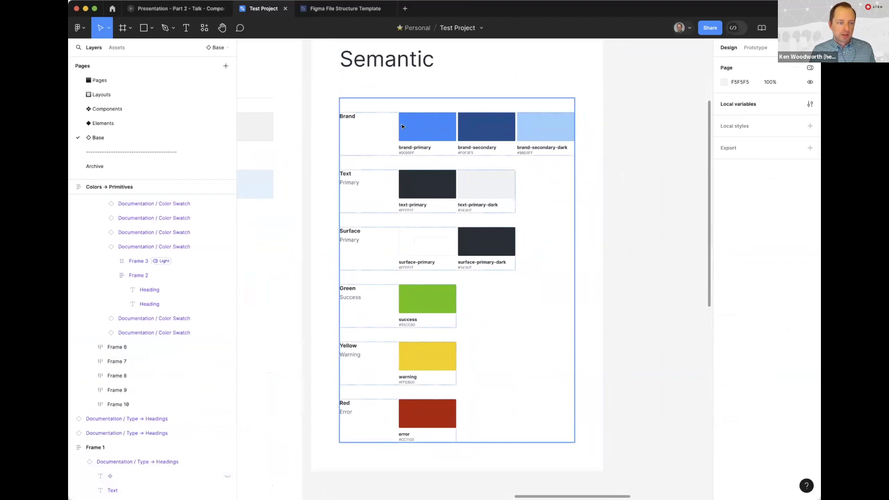
{"action": "left_click", "coordinate": [419, 133]}
{"action": "left_click", "coordinate": [423, 128], "text": "super"}
{"action": "left_click", "coordinate": [589, 189]}
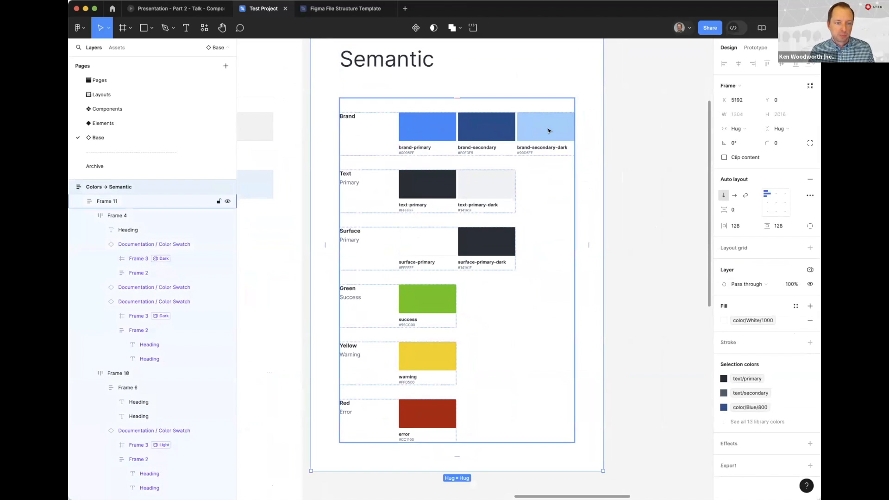
{"action": "left_click", "coordinate": [634, 155]}
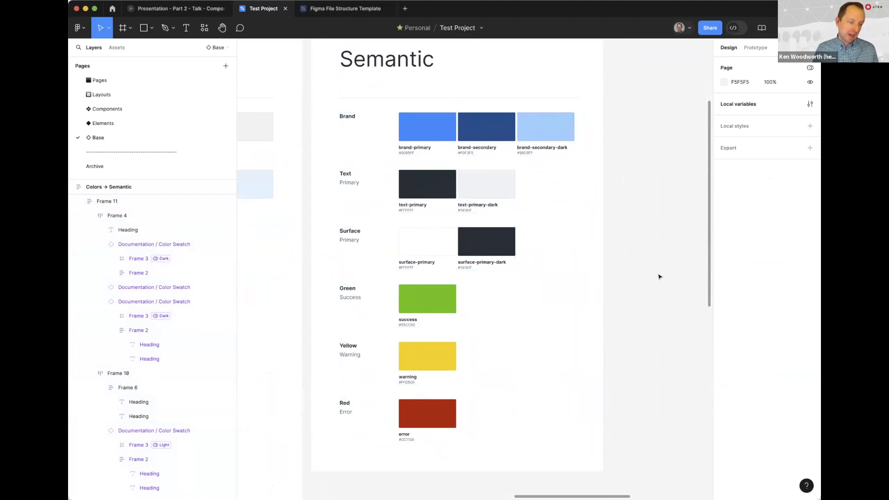
Inspect the success, warning and error swatches of the Semantic frame up close
{"action": "scroll", "coordinate": [417, 242], "scroll_direction": "down", "scroll_amount": 3}
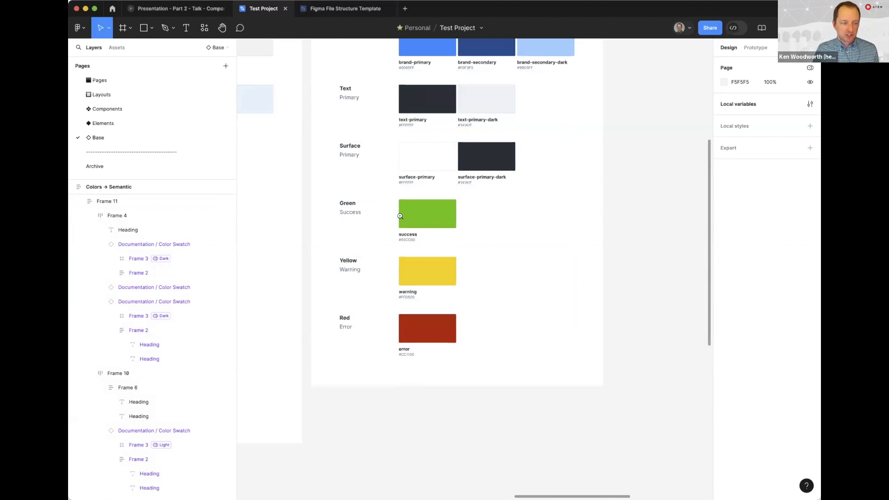
{"action": "scroll", "coordinate": [434, 215], "scroll_direction": "up", "scroll_amount": 5}
{"action": "scroll", "coordinate": [463, 210], "scroll_direction": "down", "scroll_amount": 1}
{"action": "scroll", "coordinate": [463, 211], "scroll_direction": "left", "scroll_amount": 2}
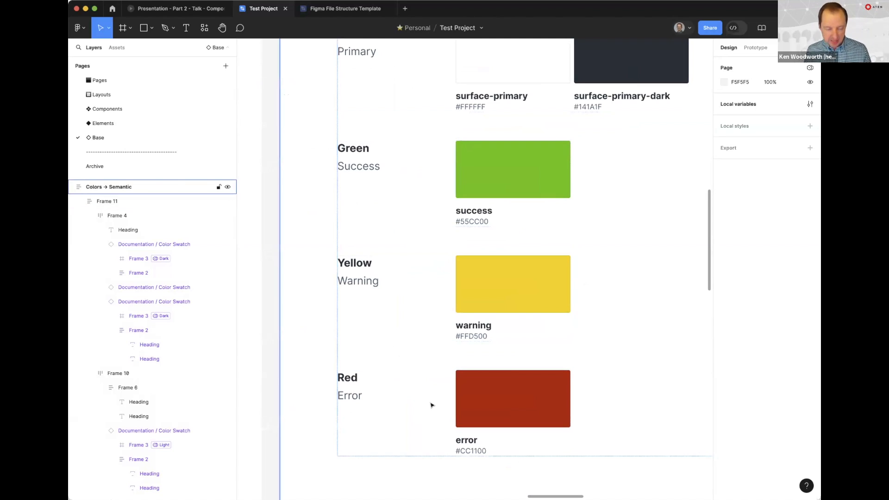
{"action": "key", "text": "minus"}
{"action": "key", "text": "minus"}
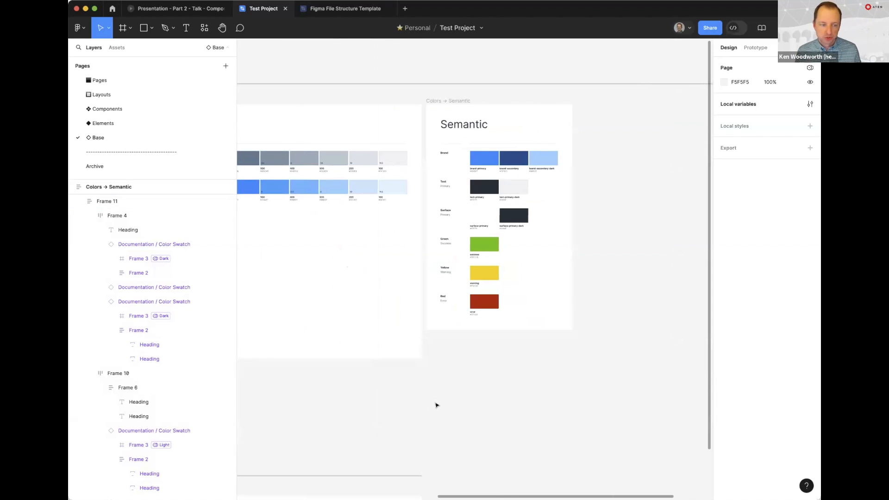
Look over the Primitives frame beside Semantic and the Typography section below it on the Base page
{"action": "scroll", "coordinate": [486, 397], "scroll_direction": "left", "scroll_amount": 2}
{"action": "scroll", "coordinate": [495, 402], "scroll_direction": "up", "scroll_amount": 1}
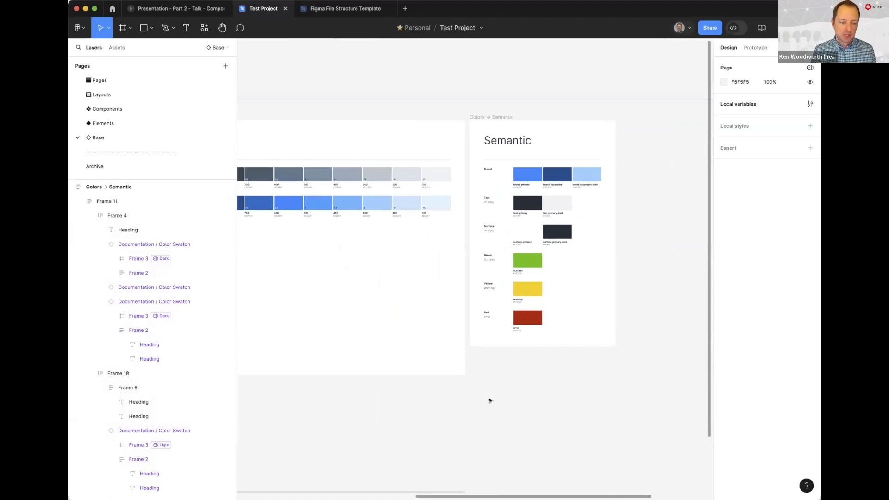
{"action": "scroll", "coordinate": [490, 400], "scroll_direction": "left", "scroll_amount": 3}
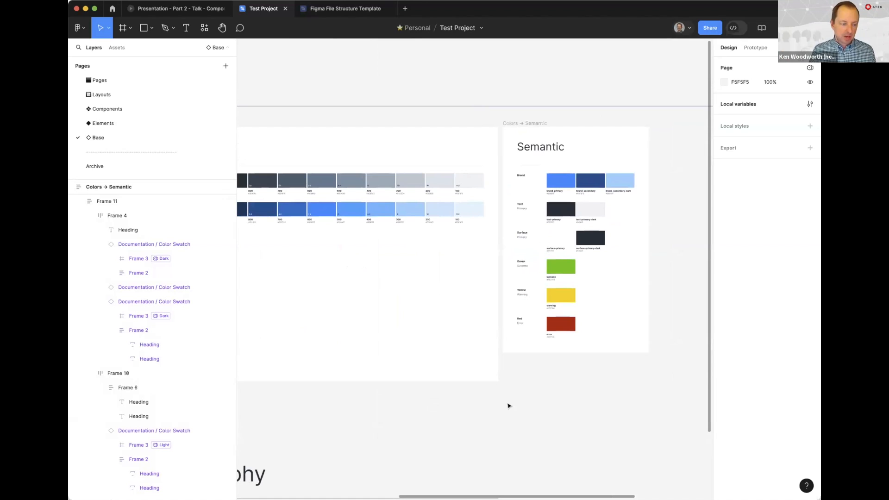
{"action": "left_click_drag", "start_coordinate": [496, 398], "coordinate": [553, 339]}
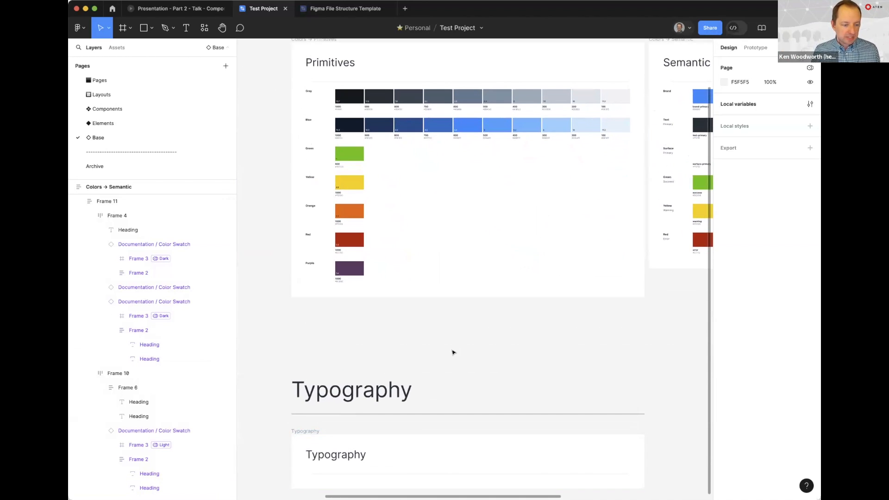
{"action": "scroll", "coordinate": [480, 272], "scroll_direction": "down", "scroll_amount": 3}
{"action": "scroll", "coordinate": [480, 272], "scroll_direction": "left", "scroll_amount": 1}
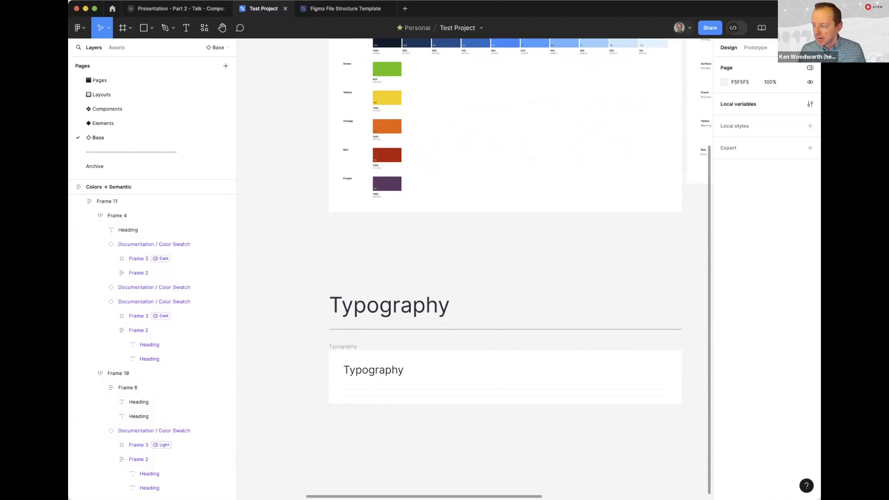
Go to the Elements page and delete its table of contents frame
{"action": "left_click", "coordinate": [88, 123]}
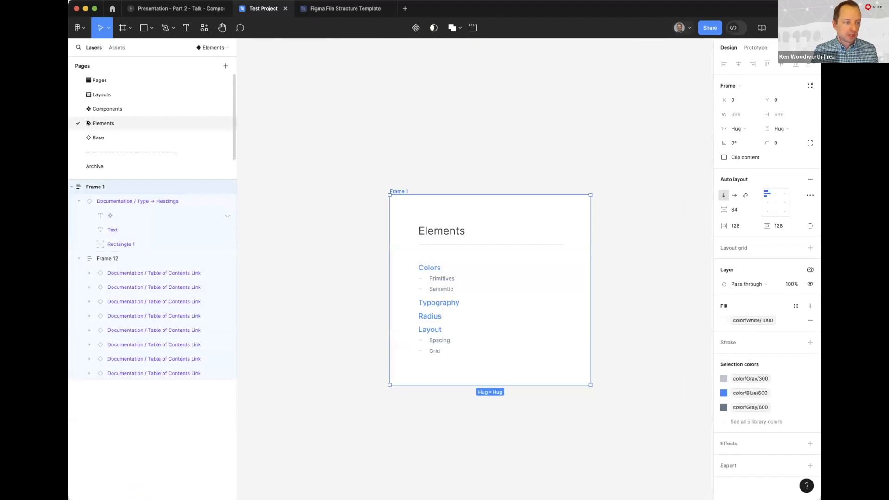
{"action": "left_click", "coordinate": [447, 123]}
{"action": "scroll", "coordinate": [510, 159], "scroll_direction": "right", "scroll_amount": 3}
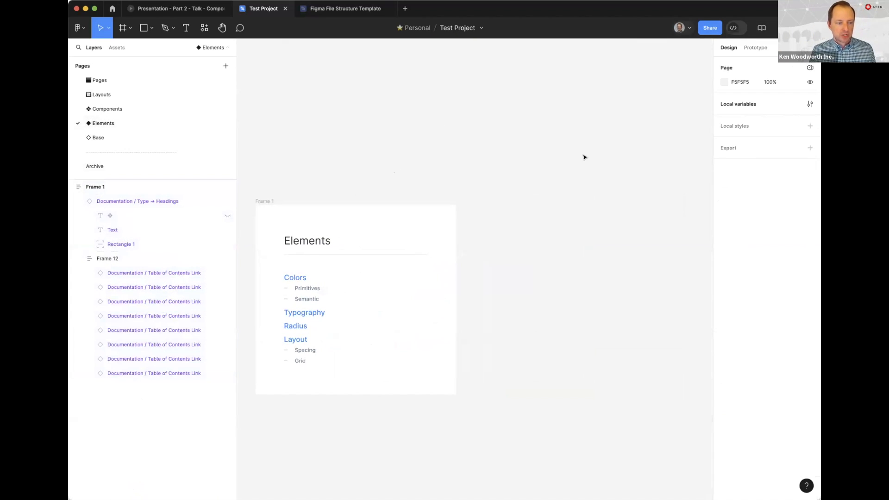
{"action": "scroll", "coordinate": [482, 196], "scroll_direction": "down", "scroll_amount": 3}
{"action": "left_click", "coordinate": [367, 233]}
{"action": "key", "text": "Delete"}
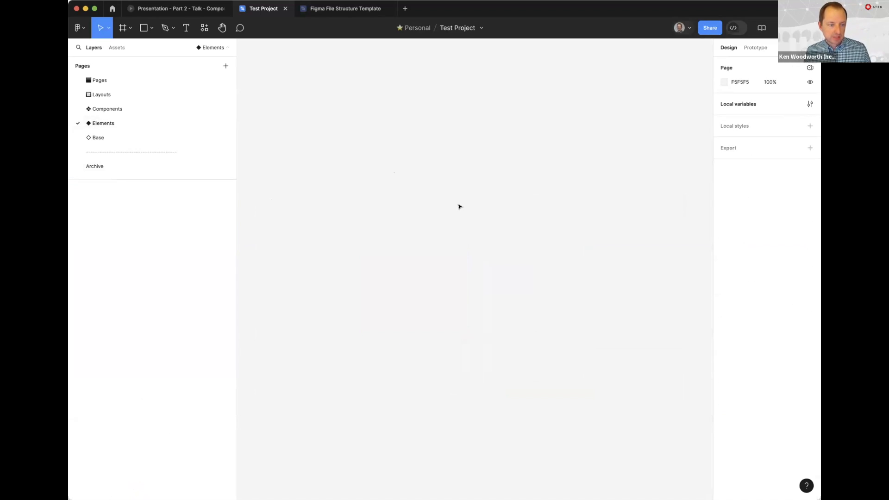
Add a text layer reading "Text" to the empty Elements page
{"action": "key", "text": "t"}
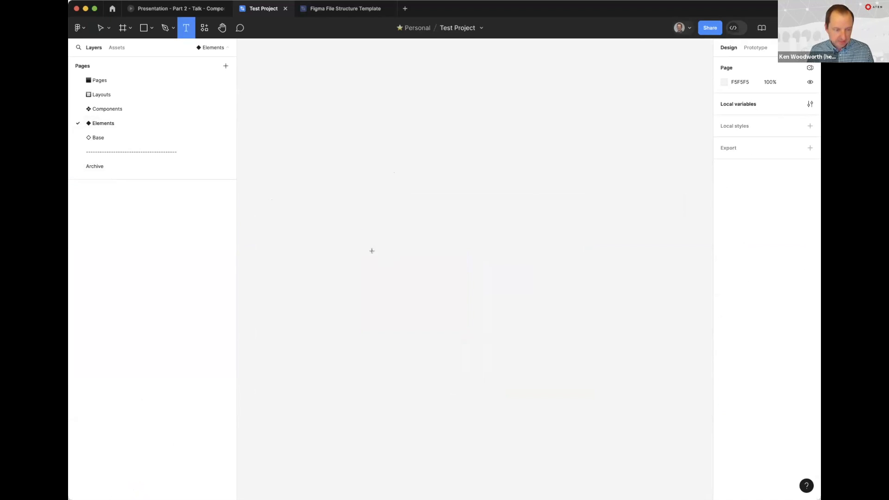
{"action": "left_click", "coordinate": [381, 237]}
{"action": "type", "text": "Text"}
{"action": "key", "text": "Escape"}
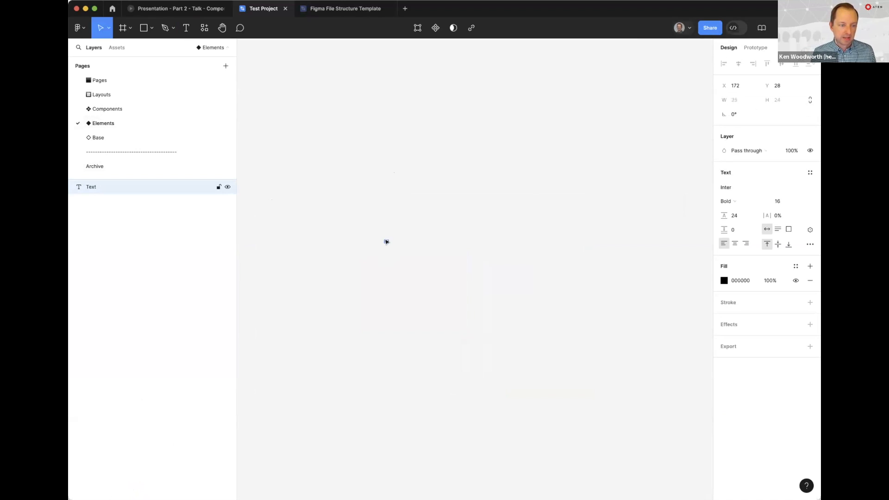
{"action": "left_click_drag", "start_coordinate": [422, 238], "coordinate": [468, 269]}
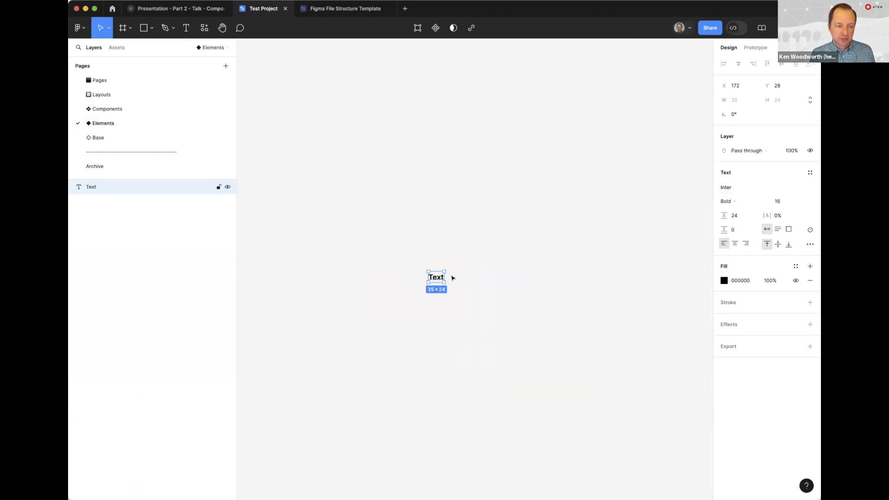
Set the text layer's font size to 18 and its paragraph spacing to 24
{"action": "left_click", "coordinate": [777, 200]}
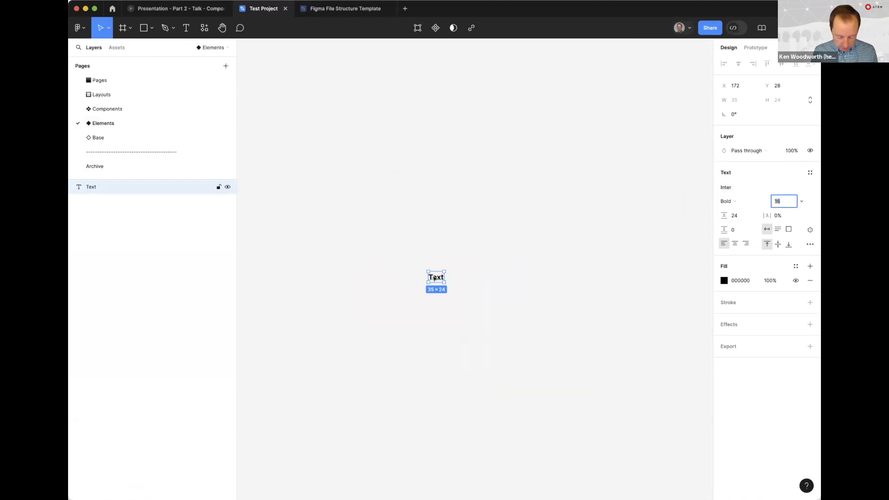
{"action": "type", "text": "18"}
{"action": "key", "text": "Return"}
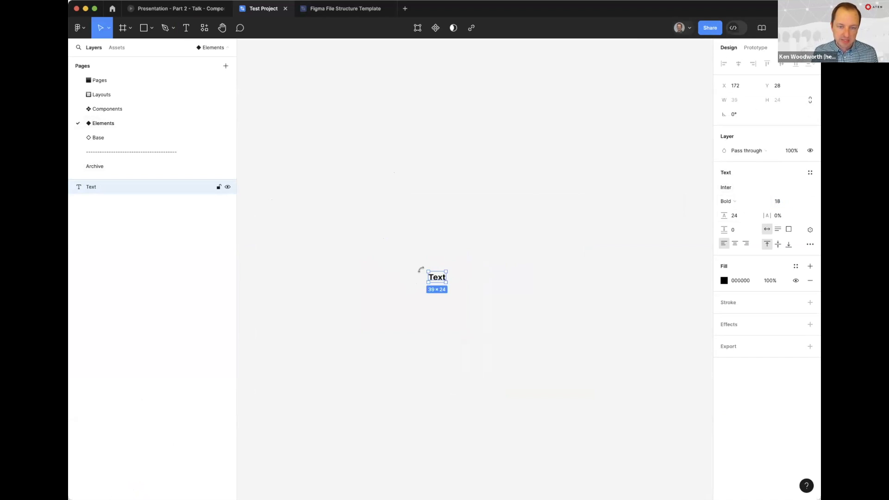
{"action": "left_click", "coordinate": [739, 214]}
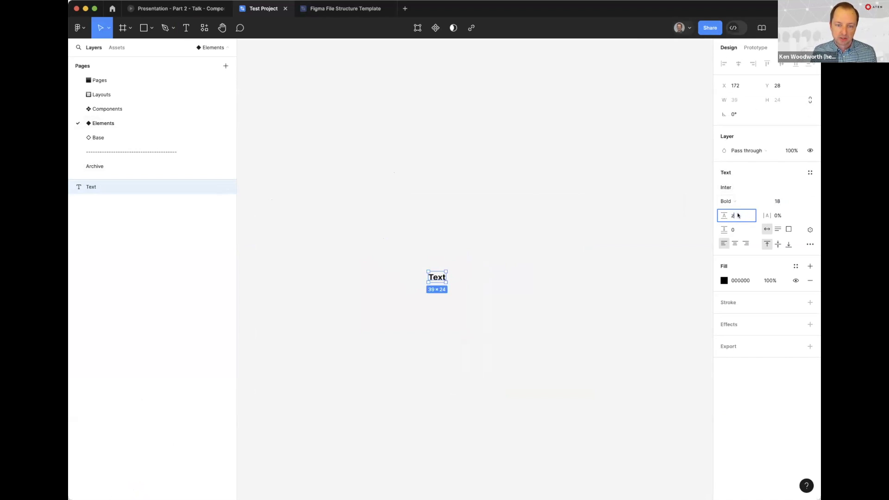
{"action": "key", "text": "Escape"}
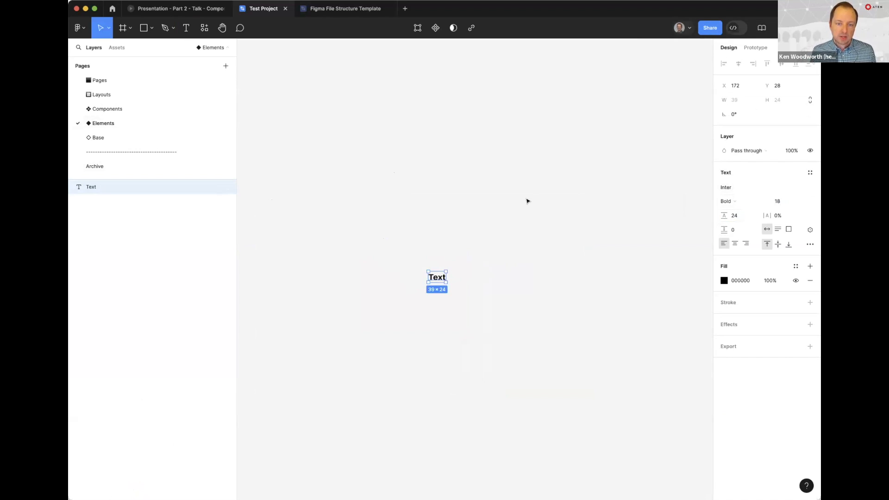
{"action": "left_click", "coordinate": [736, 230]}
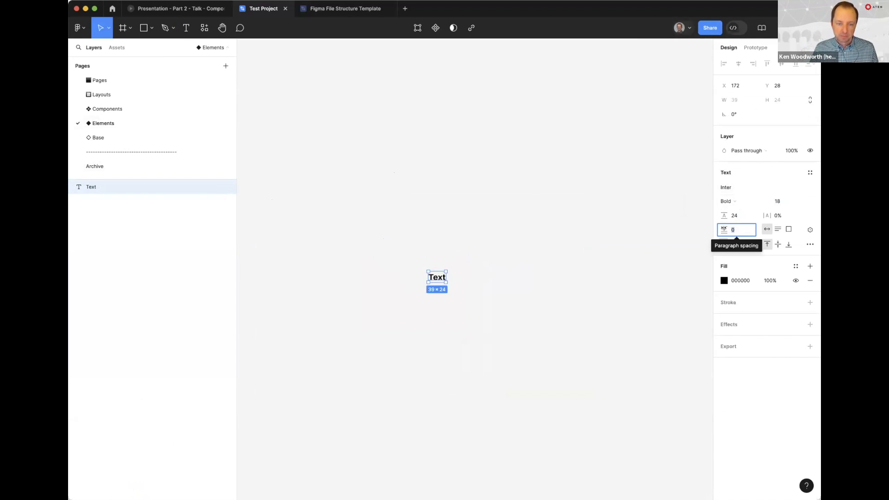
{"action": "type", "text": "24"}
{"action": "key", "text": "Return"}
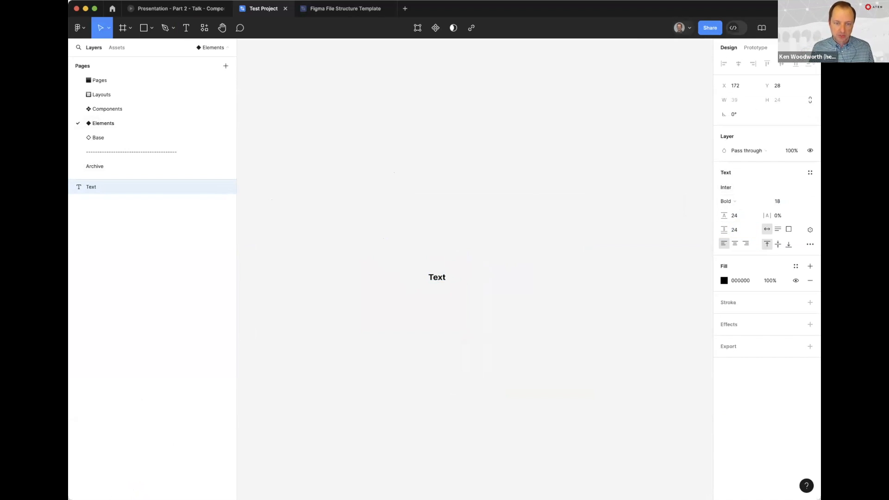
Turn the text layer into a component and rename it Body
{"action": "left_click", "coordinate": [570, 299]}
{"action": "scroll", "coordinate": [448, 278], "scroll_direction": "up", "scroll_amount": 3}
{"action": "left_click", "coordinate": [419, 278]}
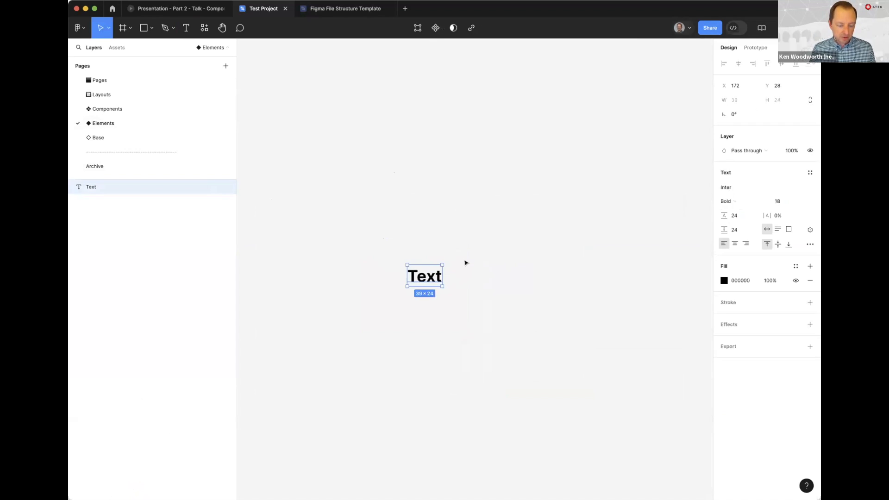
{"action": "key", "text": "super+alt+k"}
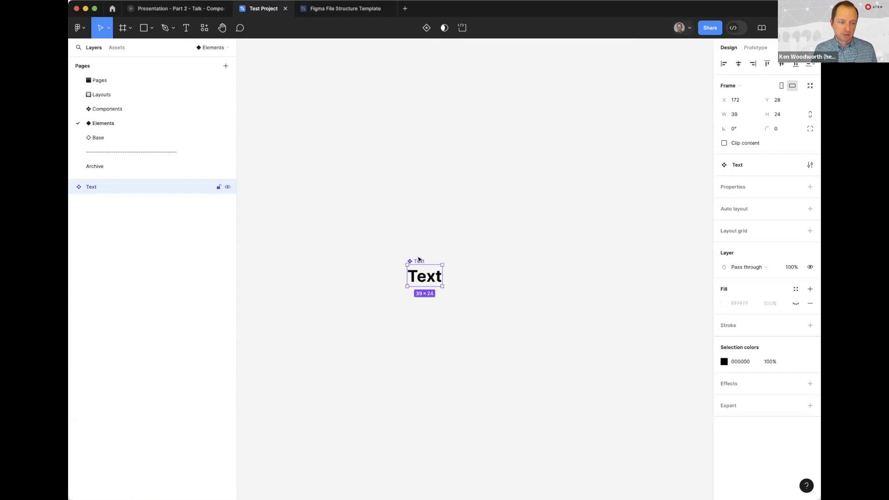
{"action": "key", "text": "super+r"}
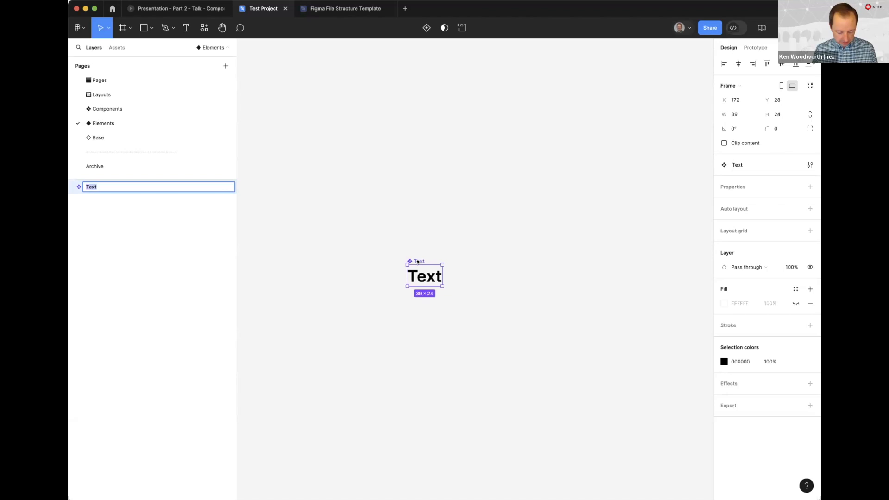
{"action": "type", "text": "Body"}
{"action": "key", "text": "Return"}
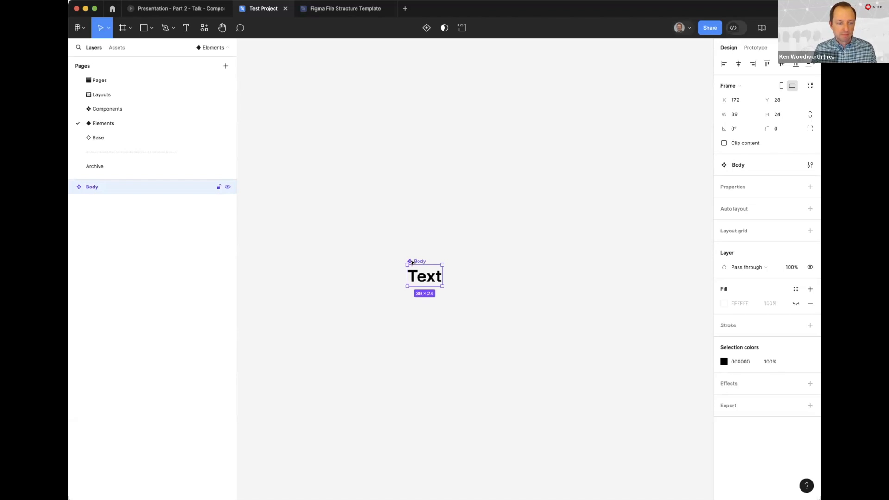
Place an instance of the Body component above the original and change its text to "test"
{"action": "left_click_drag", "start_coordinate": [415, 262], "coordinate": [432, 113]}
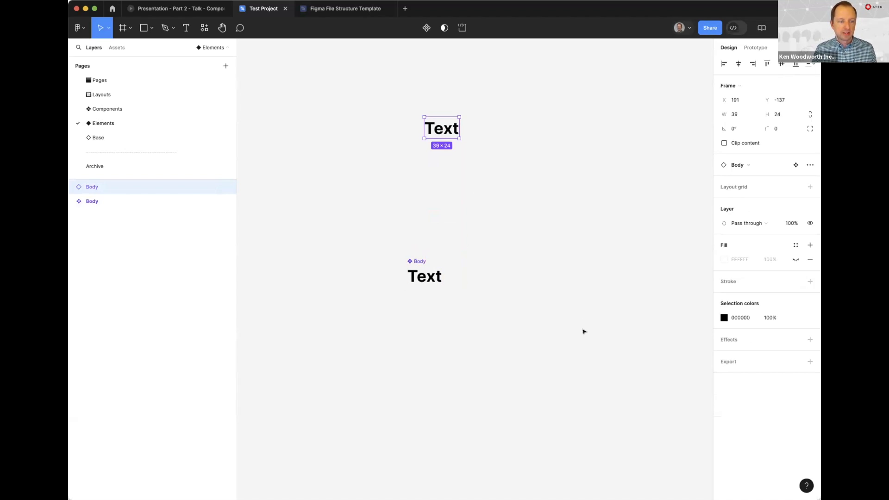
{"action": "left_click", "coordinate": [537, 229]}
{"action": "left_click", "coordinate": [447, 128]}
{"action": "double_click", "coordinate": [444, 129]}
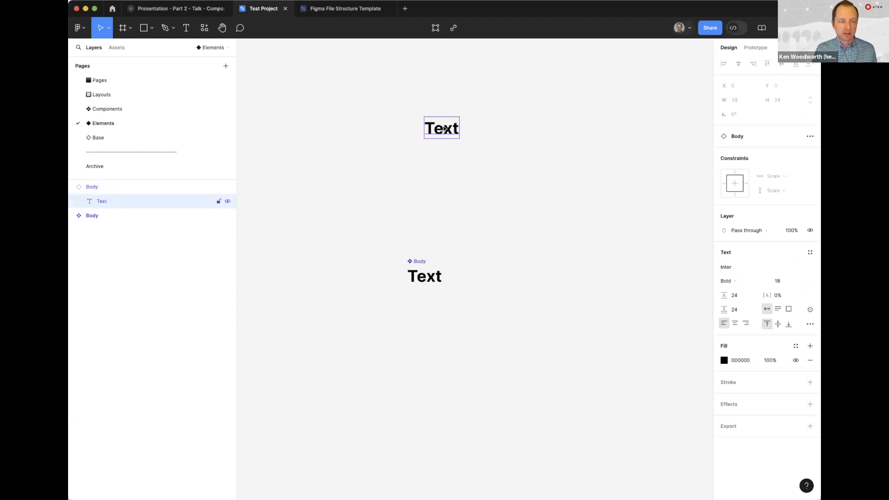
{"action": "double_click", "coordinate": [436, 127]}
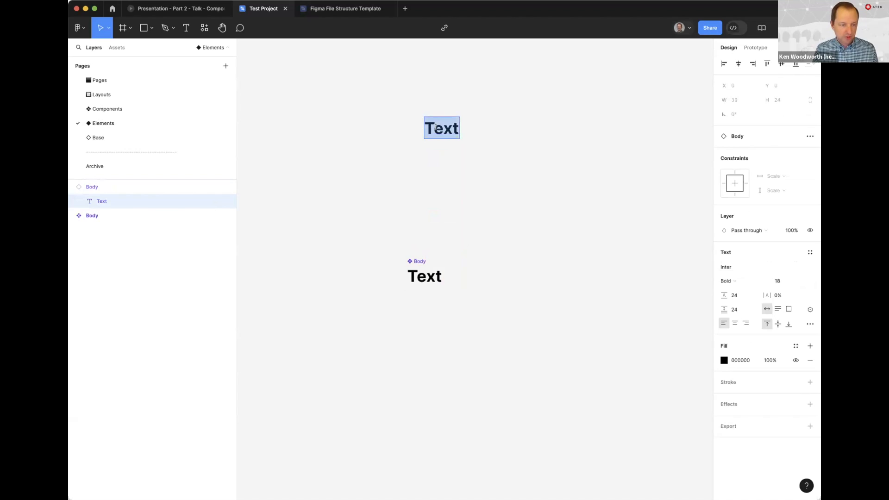
{"action": "type", "text": "test"}
{"action": "key", "text": "Escape"}
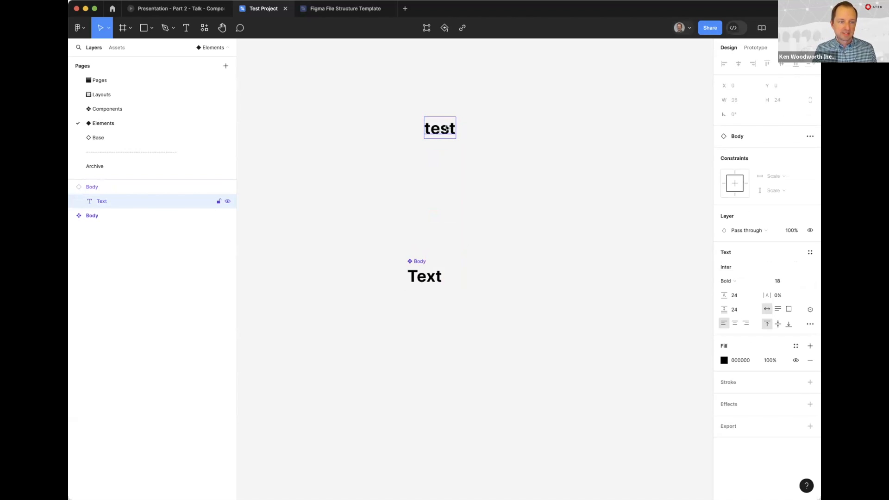
Extend the Body instance's text to "testing" and select the instance to check its bounds
{"action": "left_click", "coordinate": [438, 89]}
{"action": "double_click", "coordinate": [433, 129]}
{"action": "double_click", "coordinate": [432, 129]}
{"action": "key", "text": "Right"}
{"action": "type", "text": "ing"}
{"action": "key", "text": "Escape"}
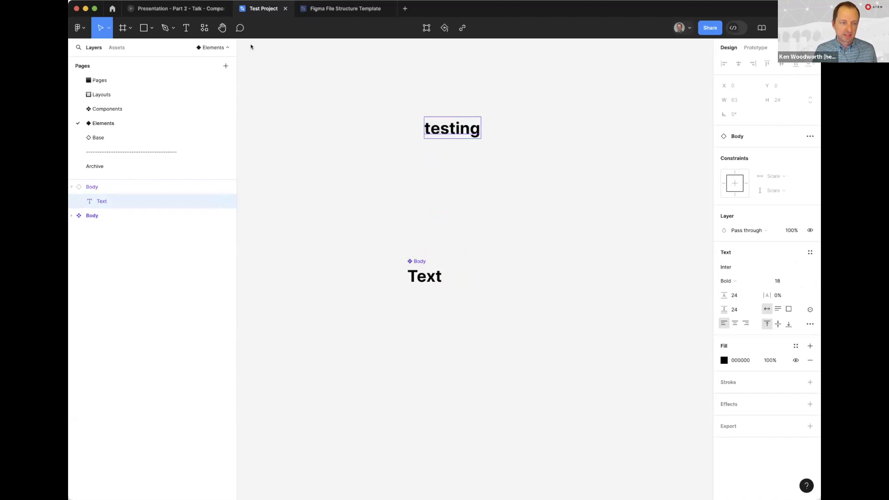
{"action": "left_click", "coordinate": [455, 94]}
{"action": "left_click", "coordinate": [444, 135]}
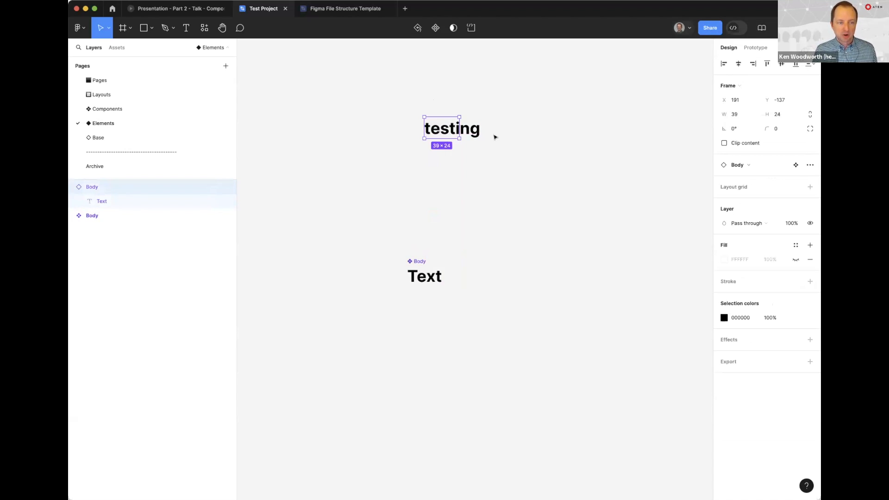
Add auto layout to the Body main component
{"action": "left_click", "coordinate": [432, 236]}
{"action": "left_click", "coordinate": [424, 276]}
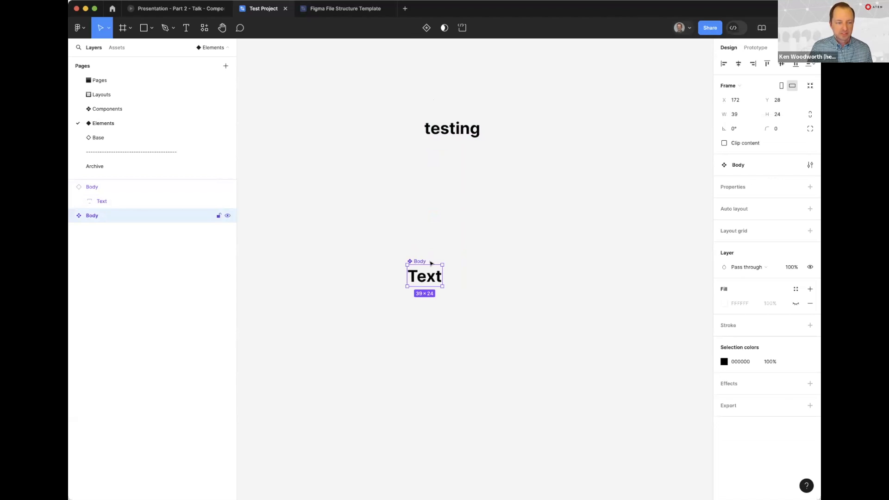
{"action": "left_click", "coordinate": [808, 209]}
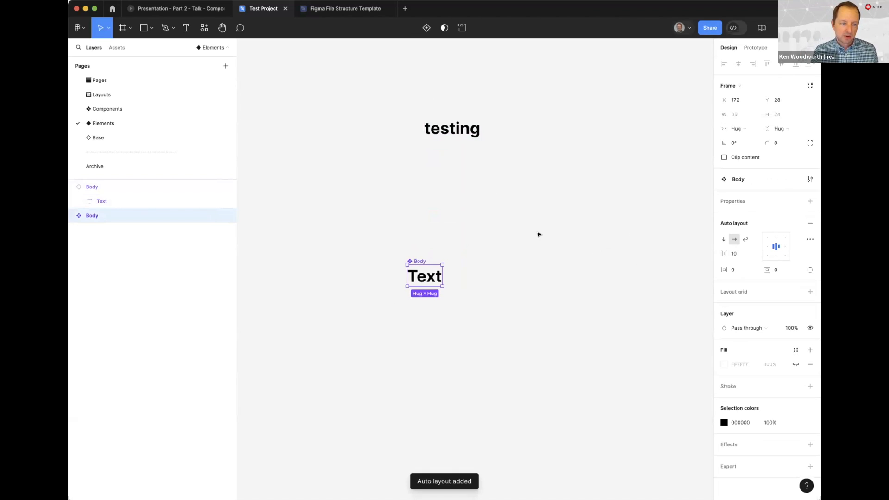
Widen the Body main component to about 297 and align its content to the top left
{"action": "left_click", "coordinate": [425, 132]}
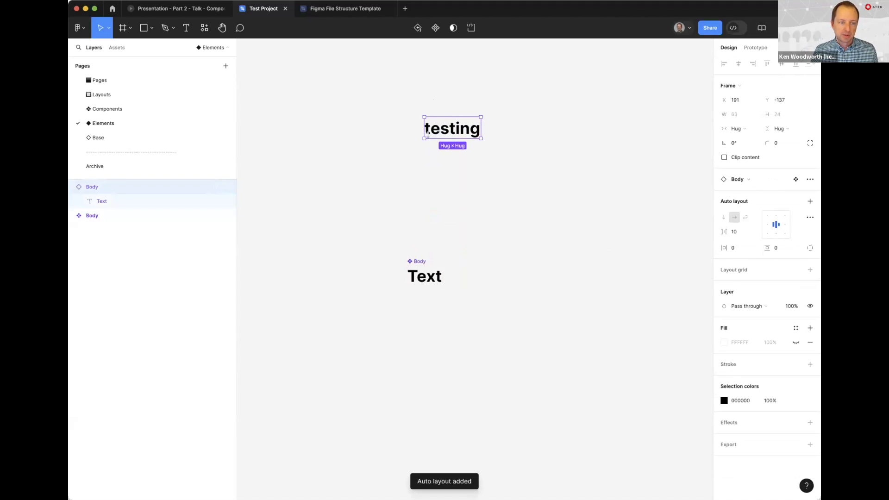
{"action": "left_click", "coordinate": [482, 273]}
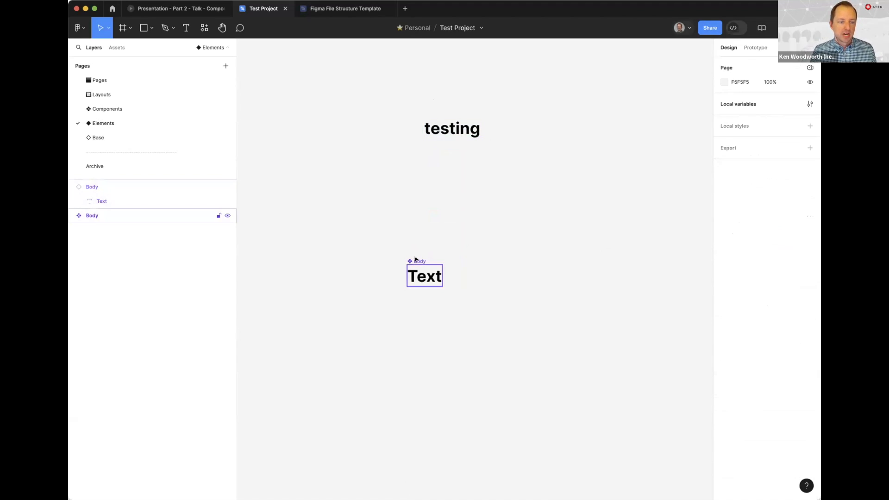
{"action": "left_click", "coordinate": [415, 260]}
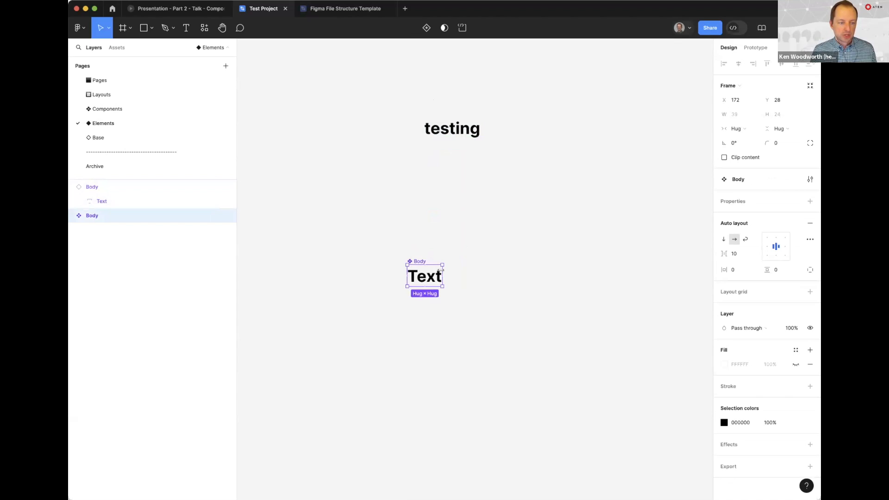
{"action": "left_click_drag", "start_coordinate": [441, 272], "coordinate": [673, 273]}
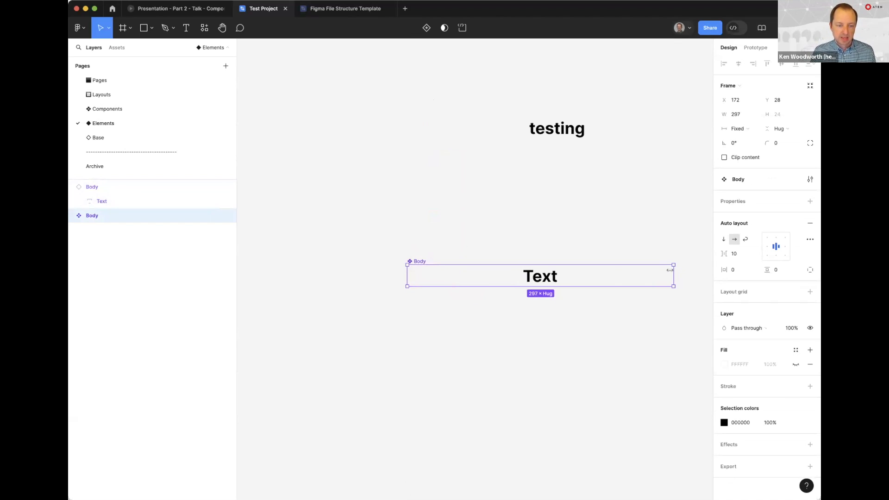
{"action": "left_click", "coordinate": [767, 238]}
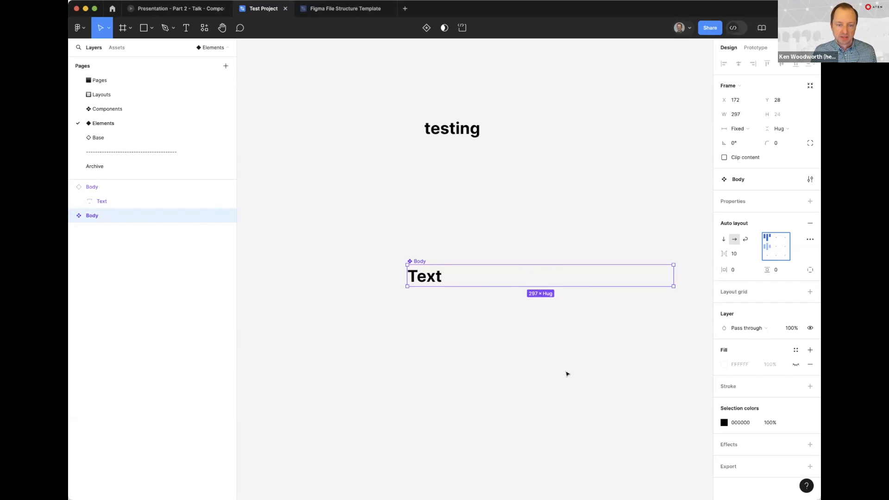
Make the text layer inside the Body component fill its container's width and check the bounds of the instance
{"action": "key", "text": "Return"}
{"action": "left_click", "coordinate": [735, 115]}
{"action": "left_click", "coordinate": [745, 123]}
{"action": "key", "text": "Escape"}
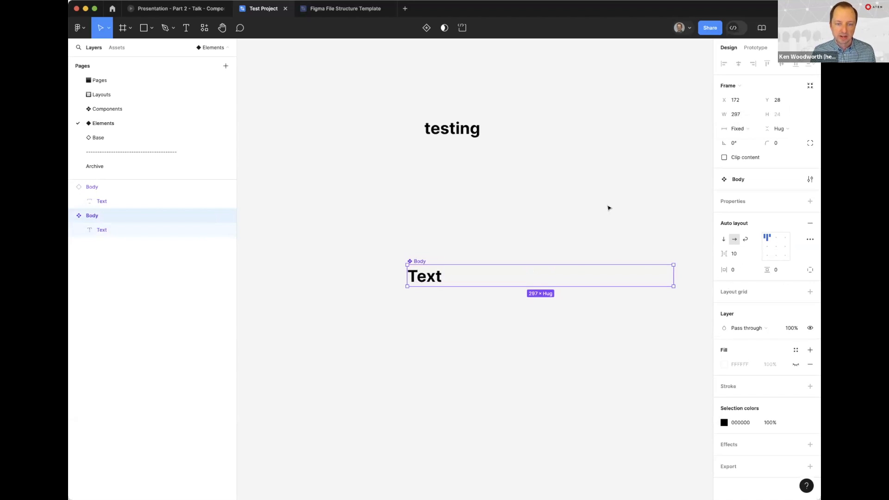
{"action": "scroll", "coordinate": [526, 224], "scroll_direction": "right", "scroll_amount": 3}
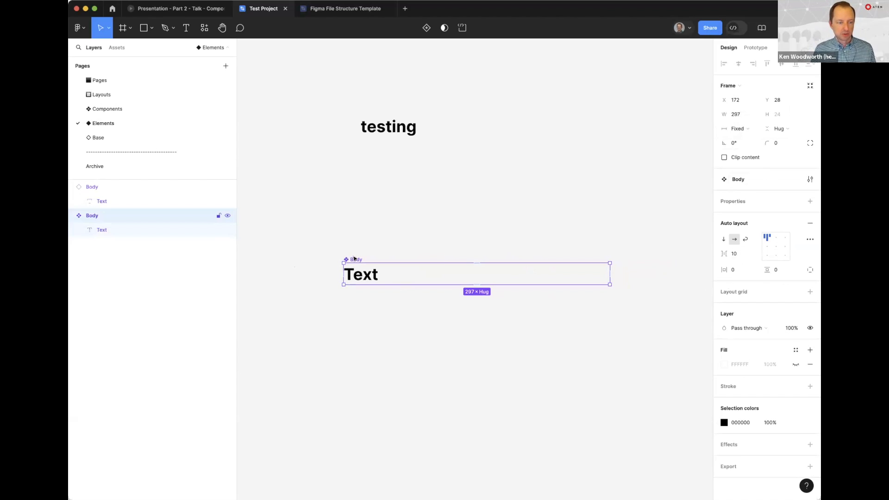
{"action": "left_click", "coordinate": [397, 121]}
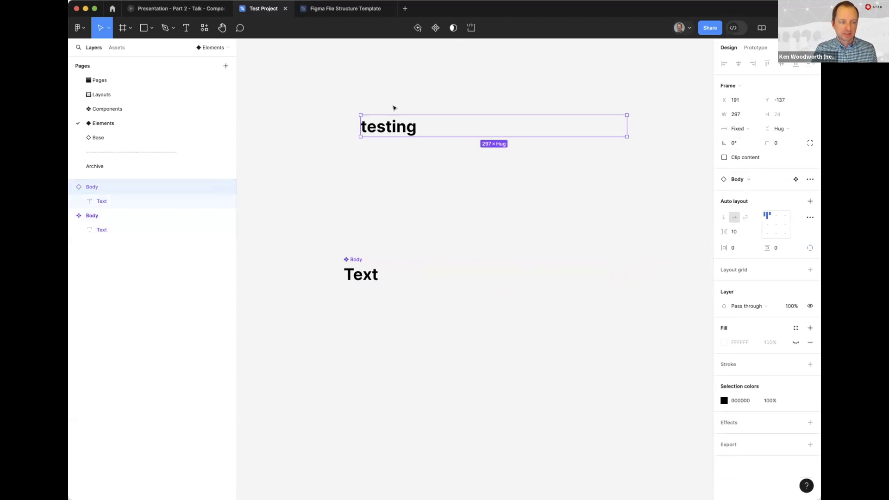
{"action": "left_click", "coordinate": [356, 258]}
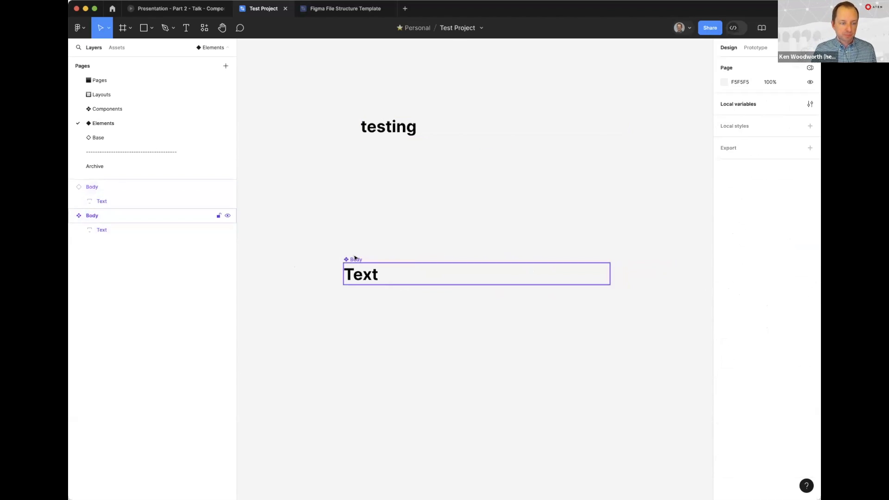
Replace the instance's "testing" text with 2 generated paragraphs using the Lorem ipsum plugin
{"action": "double_click", "coordinate": [404, 121]}
{"action": "double_click", "coordinate": [410, 125]}
{"action": "key", "text": "super+slash"}
{"action": "type", "text": "lorem"}
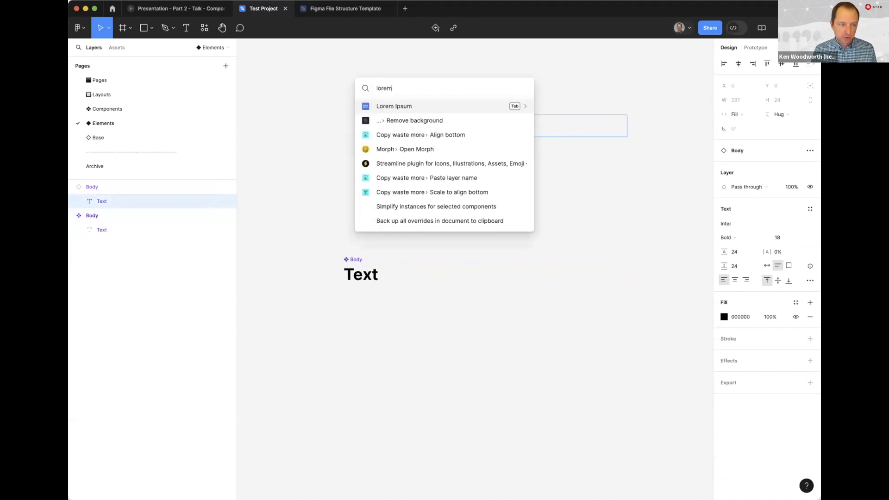
{"action": "key", "text": "Return"}
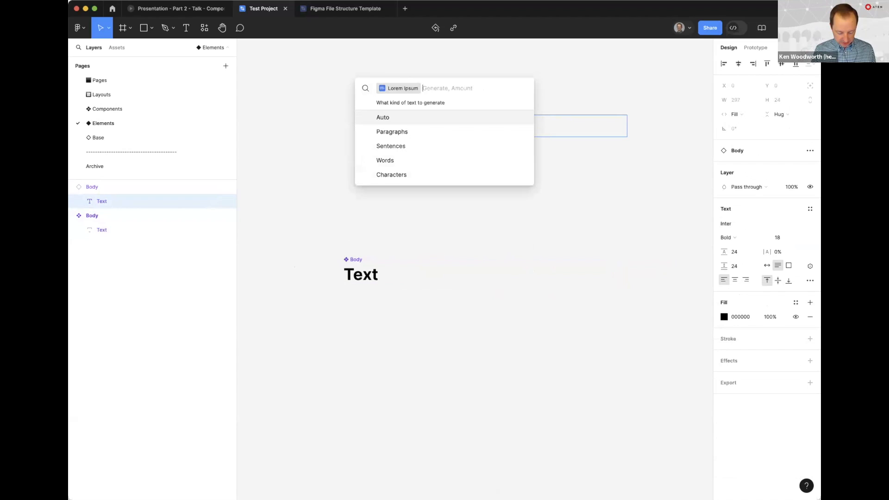
{"action": "type", "text": "auto"}
{"action": "key", "text": "BackSpace"}
{"action": "key", "text": "BackSpace"}
{"action": "key", "text": "BackSpace"}
{"action": "type", "text": "par"}
{"action": "key", "text": "Return"}
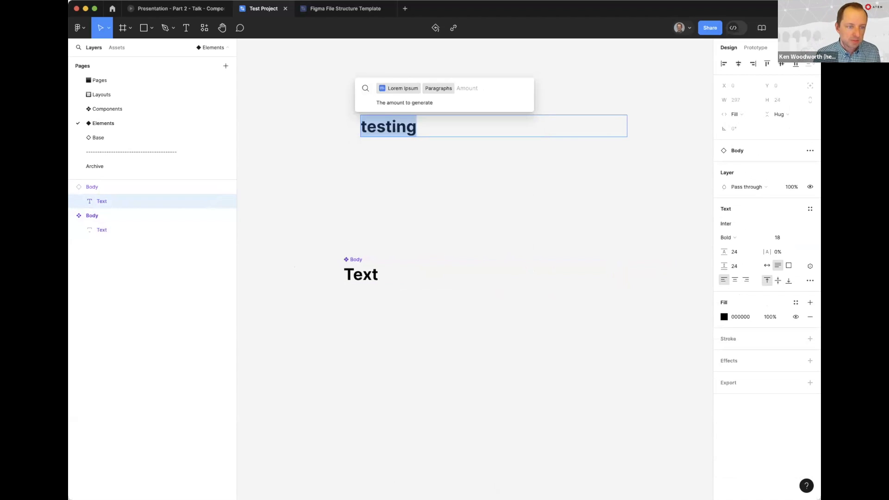
{"action": "type", "text": "2"}
{"action": "key", "text": "Return"}
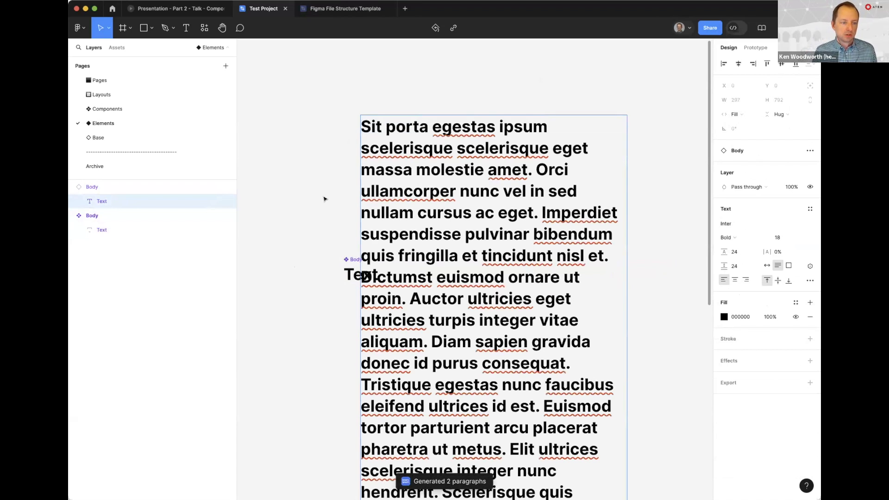
Move the paragraph-filled Body instance to the right of the main component so they do not overlap
{"action": "key", "text": "minus"}
{"action": "left_click", "coordinate": [354, 234]}
{"action": "left_click_drag", "start_coordinate": [399, 247], "coordinate": [356, 148]}
{"action": "left_click_drag", "start_coordinate": [402, 127], "coordinate": [556, 128]}
{"action": "left_click", "coordinate": [364, 97]}
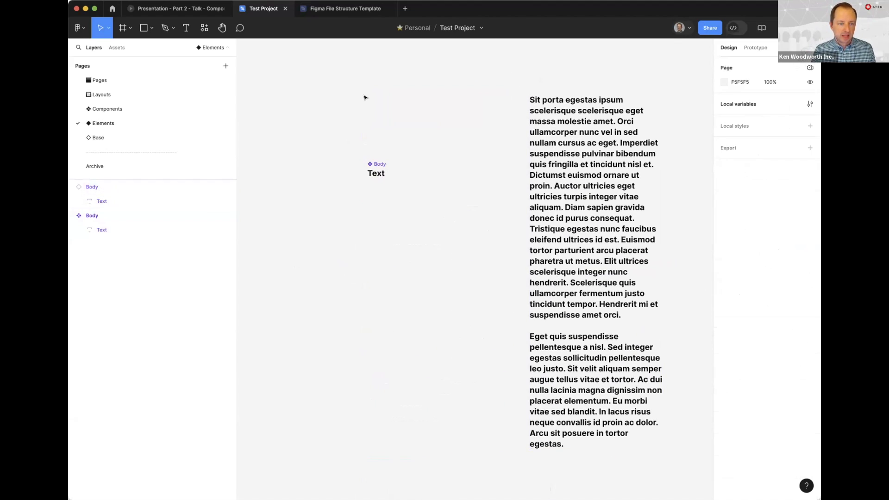
Set the font weight of the Body main component's text to Regular
{"action": "left_click", "coordinate": [367, 176]}
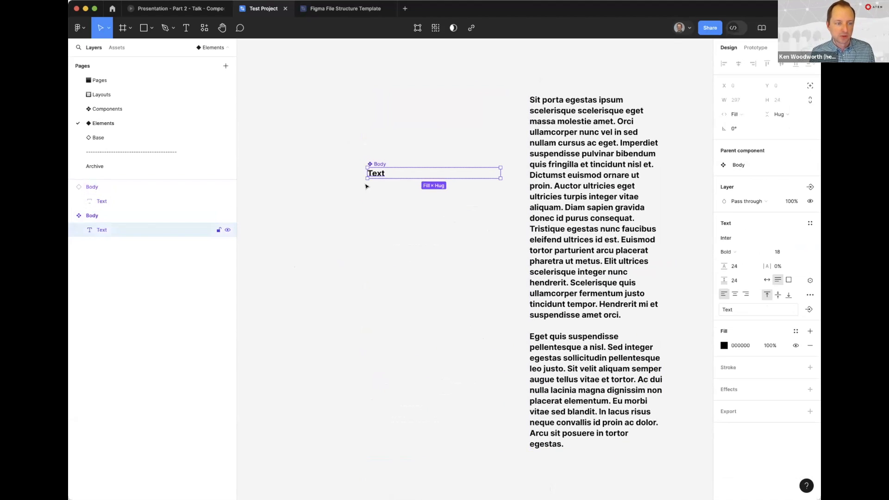
{"action": "left_click", "coordinate": [727, 252]}
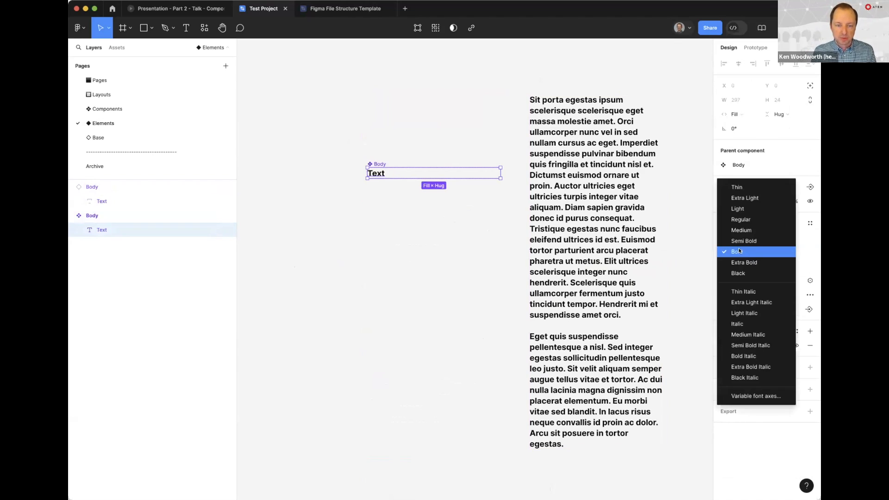
{"action": "left_click", "coordinate": [740, 220]}
{"action": "left_click", "coordinate": [560, 115]}
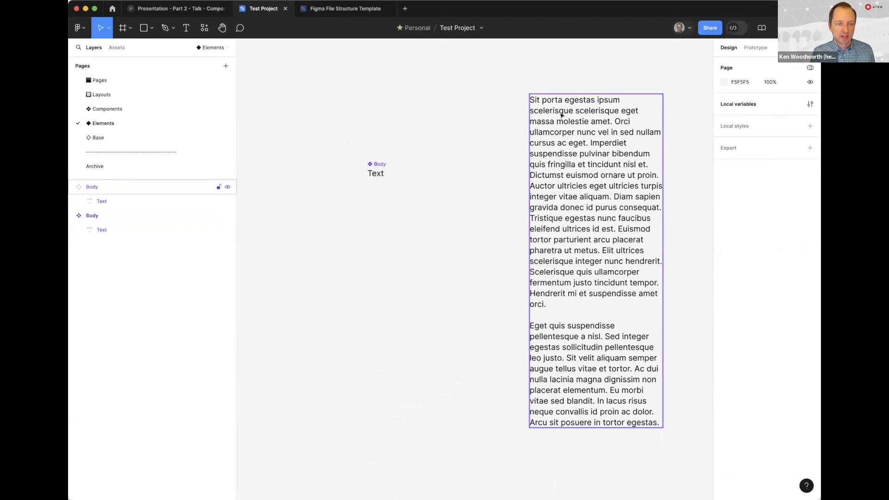
Move the Body instance farther right to leave room beside the main component
{"action": "left_click", "coordinate": [376, 173]}
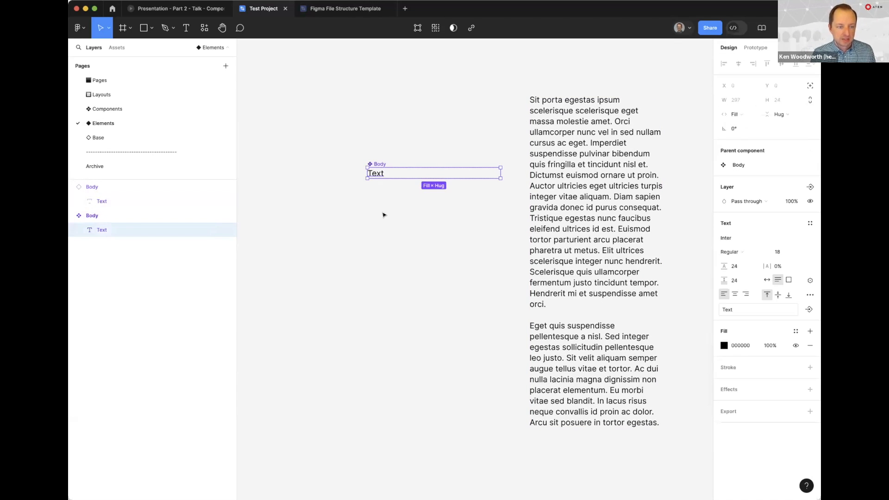
{"action": "left_click", "coordinate": [477, 121]}
{"action": "left_click_drag", "start_coordinate": [541, 134], "coordinate": [614, 161]}
{"action": "left_click", "coordinate": [379, 137]}
{"action": "left_click_drag", "start_coordinate": [371, 145], "coordinate": [476, 136]}
Set the Body main component's width to 960
{"action": "left_click", "coordinate": [345, 170]}
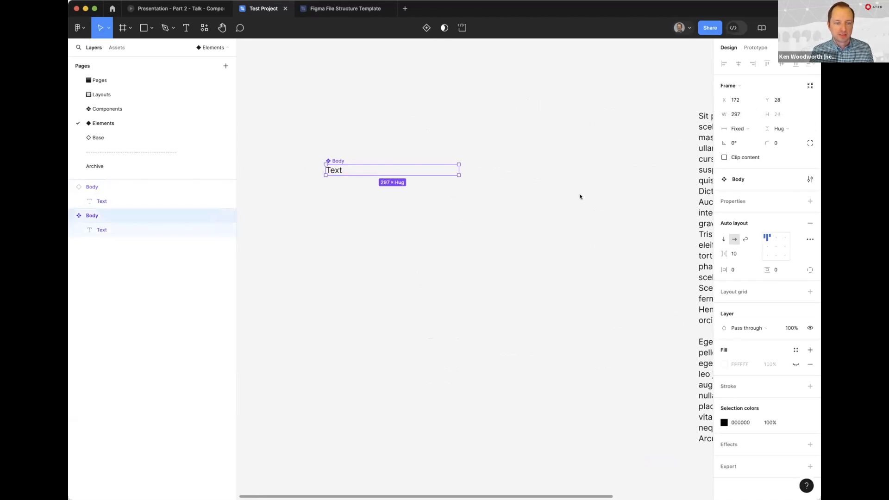
{"action": "left_click", "coordinate": [737, 114]}
{"action": "type", "text": "960"}
{"action": "key", "text": "Return"}
{"action": "left_click", "coordinate": [570, 115]}
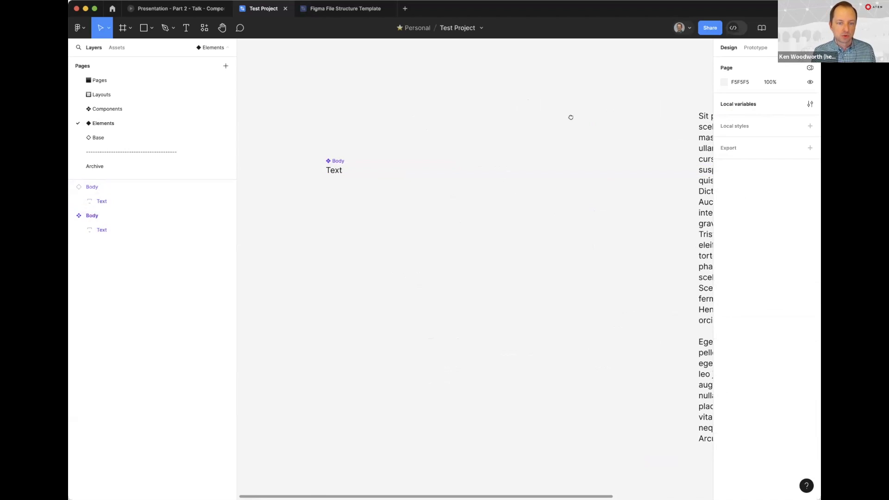
Set the width of the Body instance with the paragraphs to 960
{"action": "scroll", "coordinate": [570, 115], "scroll_direction": "right", "scroll_amount": 5}
{"action": "left_click", "coordinate": [577, 134]}
{"action": "left_click", "coordinate": [749, 114]}
{"action": "type", "text": "960"}
{"action": "key", "text": "Return"}
{"action": "left_click", "coordinate": [539, 307]}
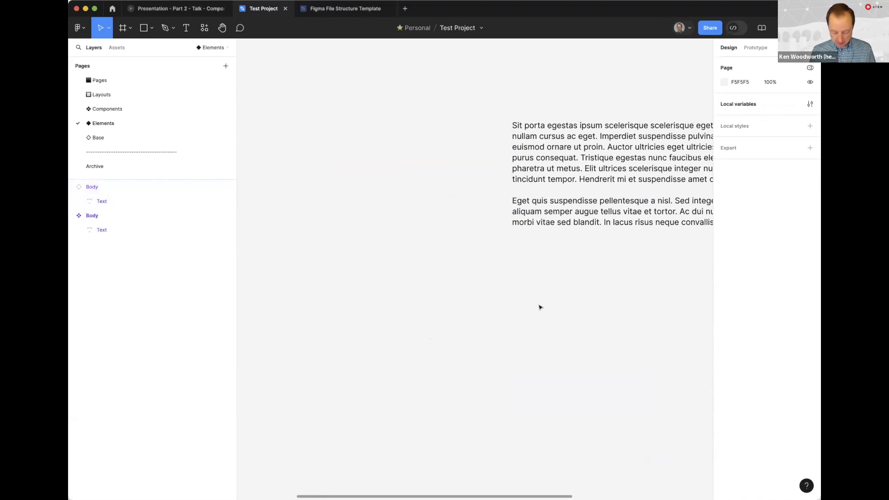
Examine how the paragraphs wrap in the widened Body instance compared with the main component
{"action": "key", "text": "minus"}
{"action": "scroll", "coordinate": [470, 297], "scroll_direction": "right", "scroll_amount": 3}
{"action": "left_click", "coordinate": [466, 224]}
{"action": "left_click", "coordinate": [472, 285]}
{"action": "scroll", "coordinate": [482, 345], "scroll_direction": "up", "scroll_amount": 5}
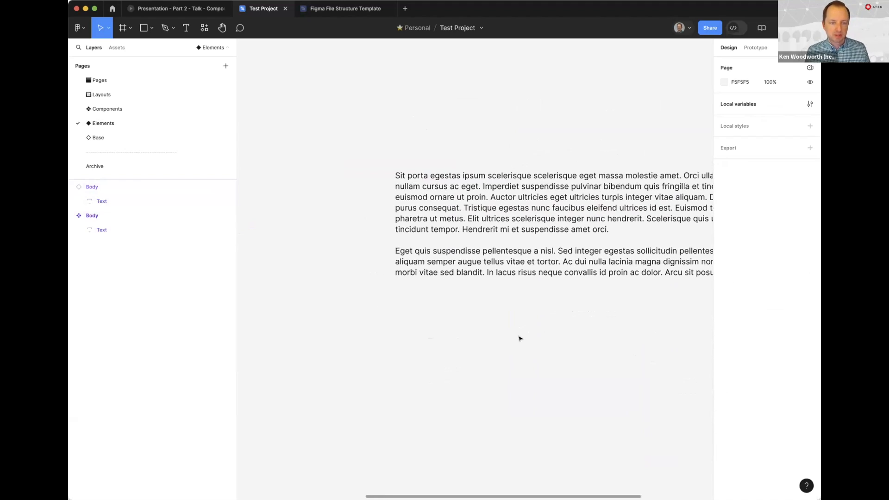
{"action": "key", "text": "minus"}
{"action": "scroll", "coordinate": [390, 315], "scroll_direction": "left", "scroll_amount": 3}
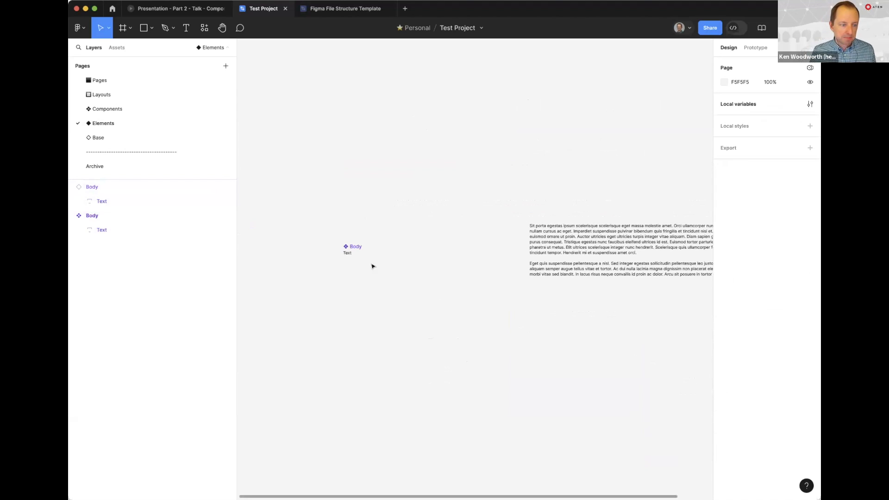
{"action": "left_click", "coordinate": [348, 252]}
{"action": "left_click", "coordinate": [645, 209]}
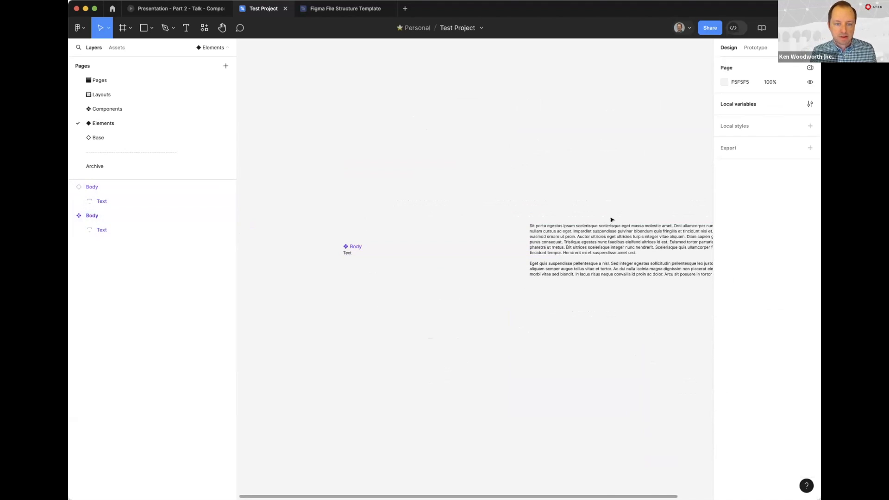
Set the Body instance's width to 720 and check how its paragraphs wrap
{"action": "left_click", "coordinate": [574, 227]}
{"action": "left_click", "coordinate": [556, 201]}
{"action": "left_click", "coordinate": [581, 249]}
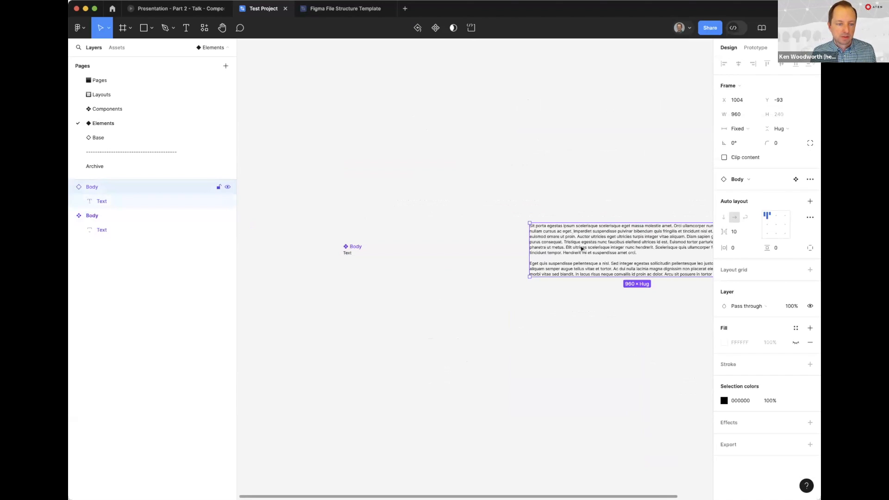
{"action": "left_click", "coordinate": [733, 113]}
{"action": "type", "text": "720"}
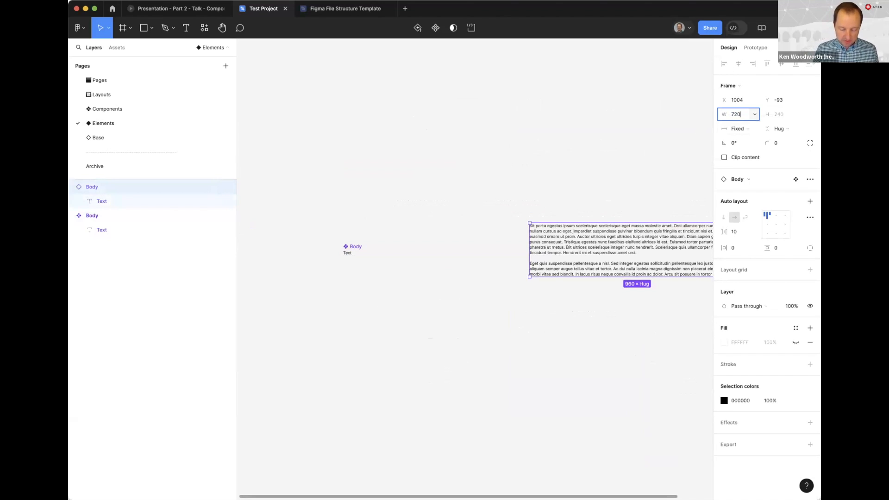
{"action": "key", "text": "Return"}
{"action": "left_click", "coordinate": [526, 185]}
{"action": "scroll", "coordinate": [568, 249], "scroll_direction": "up", "scroll_amount": 5}
{"action": "scroll", "coordinate": [568, 249], "scroll_direction": "right", "scroll_amount": 5}
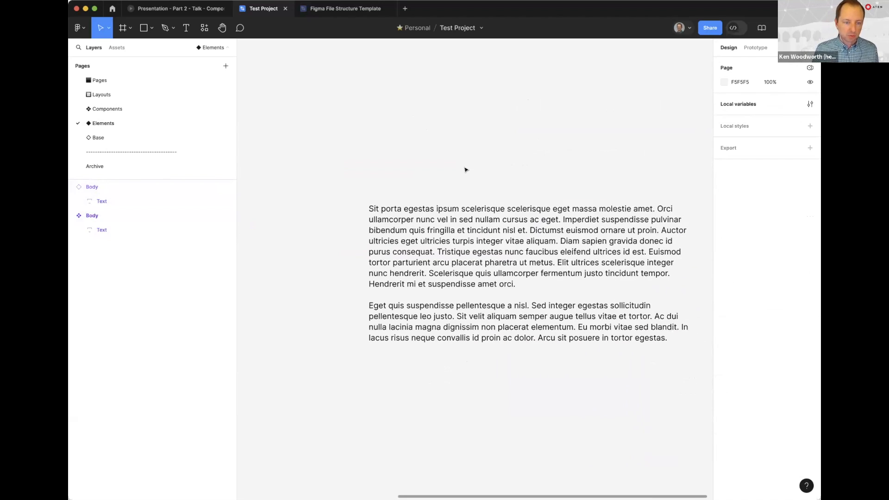
{"action": "scroll", "coordinate": [427, 237], "scroll_direction": "right", "scroll_amount": 1}
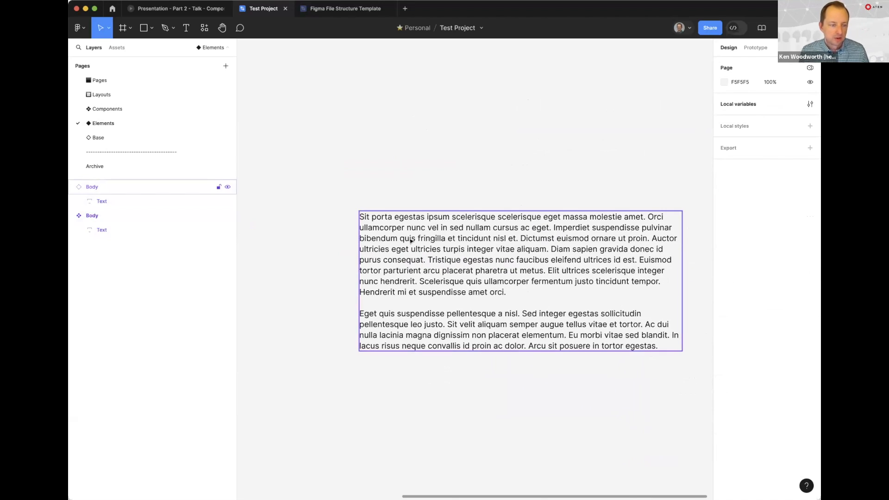
Wrap the Body instance in a frame, expand its layers and add auto layout to the frame
{"action": "left_click", "coordinate": [448, 240]}
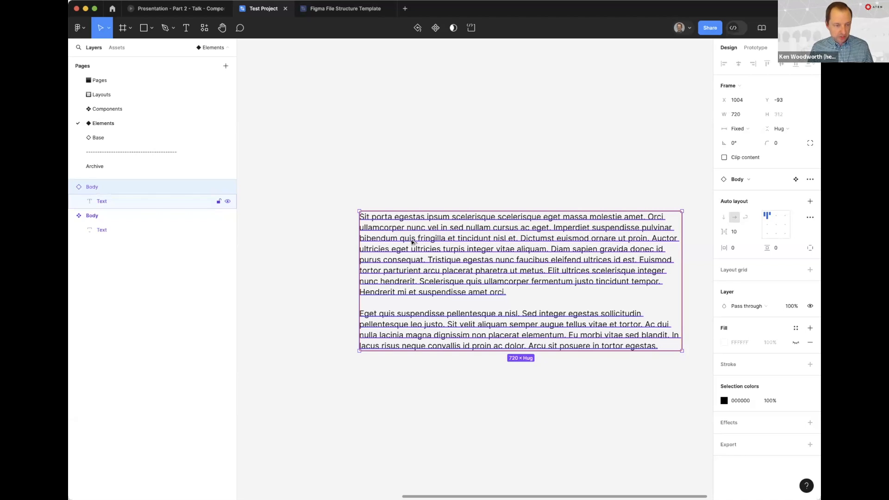
{"action": "key", "text": "super+alt+g"}
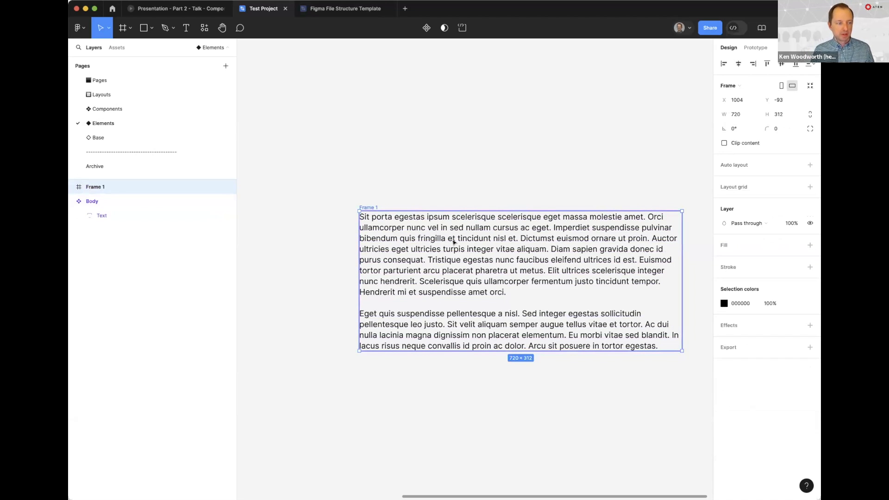
{"action": "left_click", "coordinate": [72, 187]}
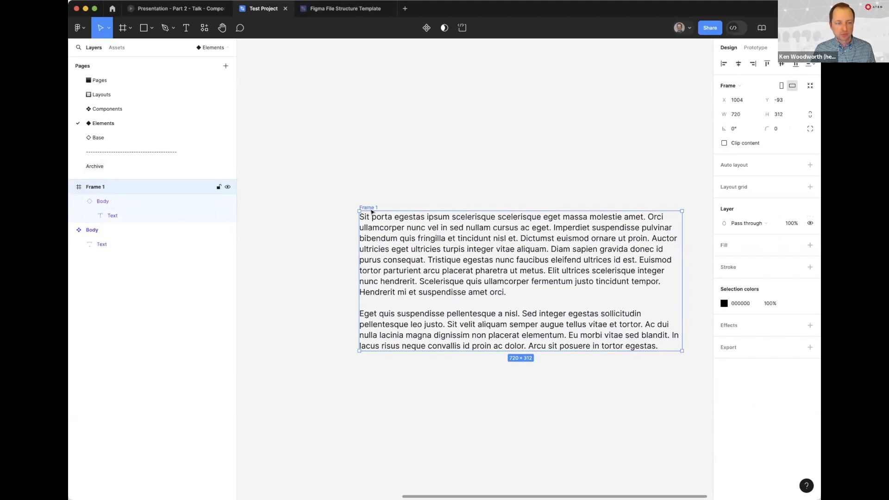
{"action": "left_click", "coordinate": [809, 165]}
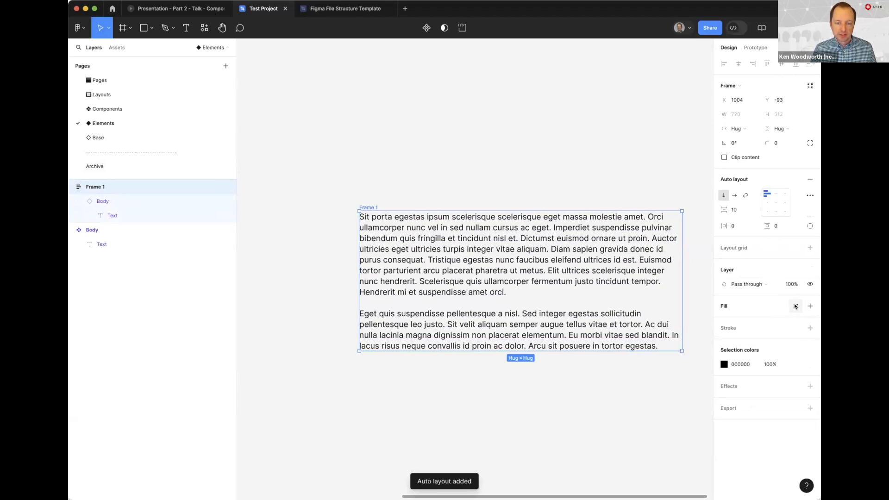
Apply the surface/primary color variable as the new frame's fill
{"action": "left_click", "coordinate": [795, 307]}
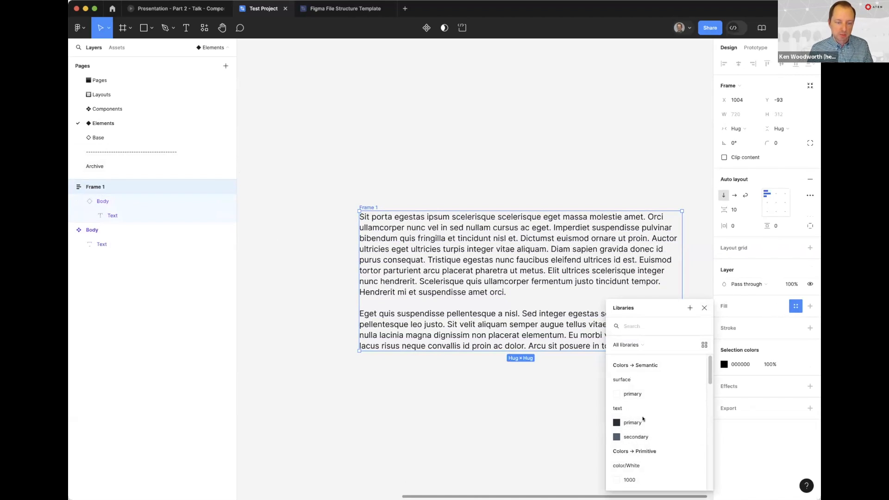
{"action": "left_click", "coordinate": [632, 394]}
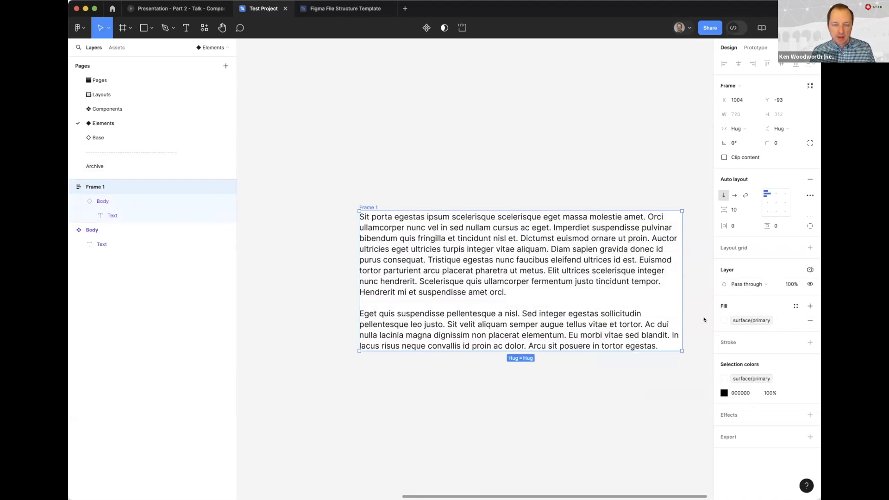
Bind both the horizontal and vertical padding of Frame 1 to the padding/md spacing variable
{"action": "left_click", "coordinate": [753, 226]}
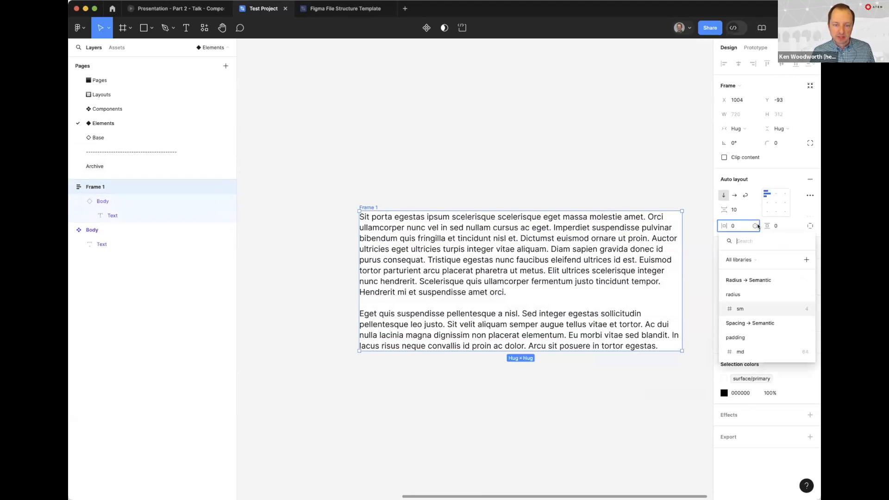
{"action": "left_click", "coordinate": [741, 351]}
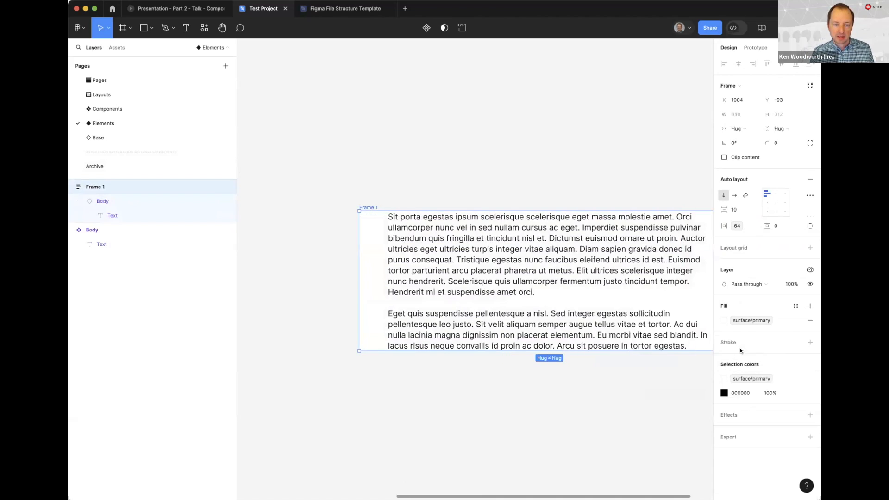
{"action": "left_click", "coordinate": [797, 225]}
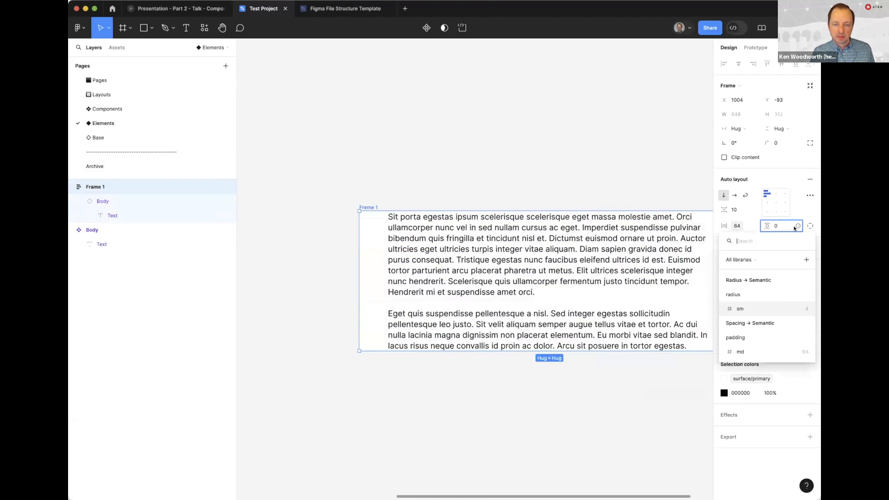
{"action": "left_click", "coordinate": [757, 351]}
{"action": "left_click", "coordinate": [486, 176]}
{"action": "scroll", "coordinate": [421, 162], "scroll_direction": "right", "scroll_amount": 3}
{"action": "left_click", "coordinate": [362, 280]}
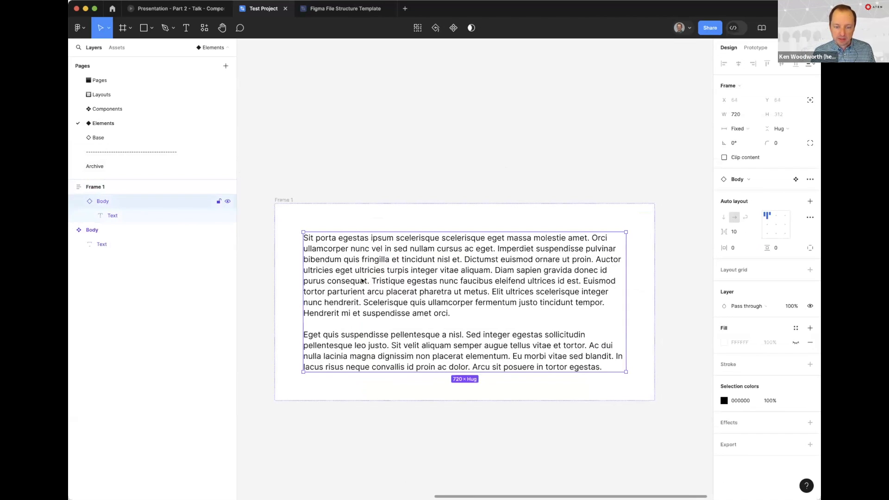
Apply the text/primary color variable as the fill of the text inside the main Body component
{"action": "left_click", "coordinate": [334, 144]}
{"action": "scroll", "coordinate": [525, 193], "scroll_direction": "left", "scroll_amount": 10}
{"action": "key", "text": "minus"}
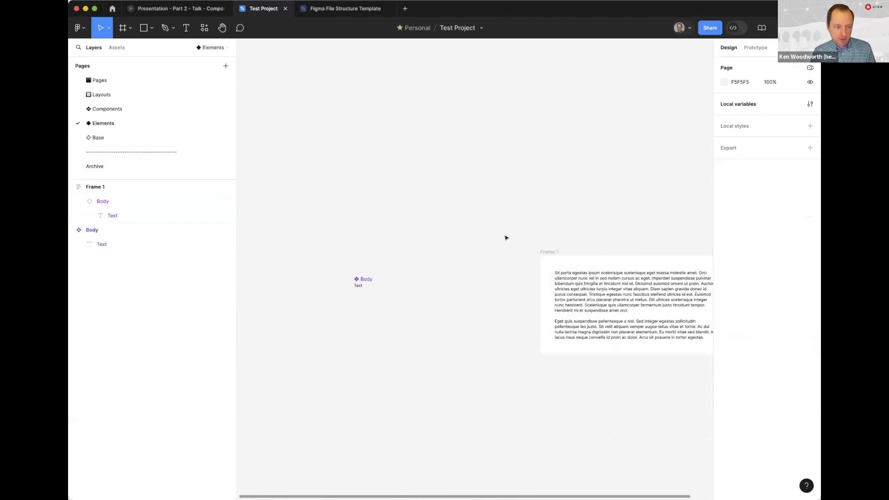
{"action": "left_click", "coordinate": [358, 285]}
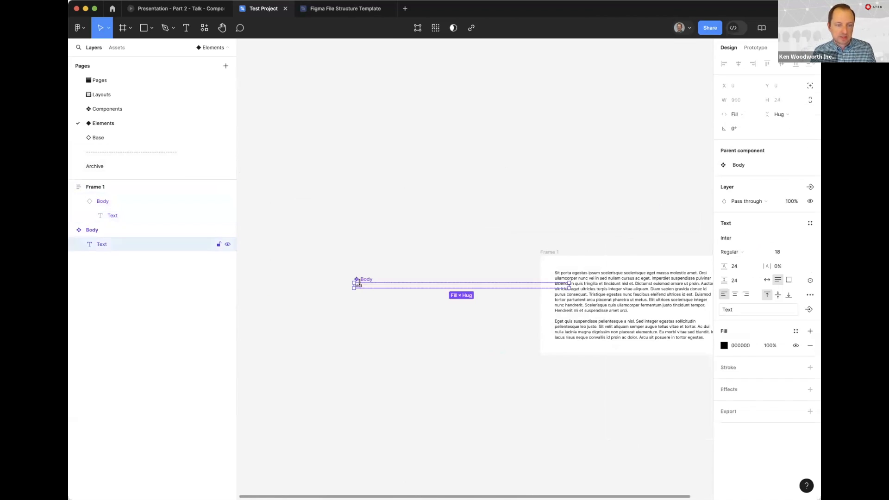
{"action": "left_click", "coordinate": [796, 331]}
{"action": "left_click", "coordinate": [632, 424]}
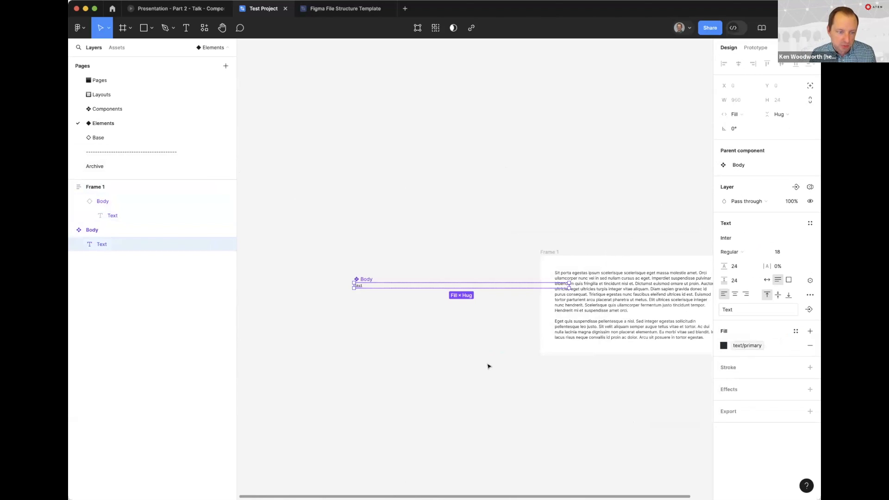
{"action": "left_click", "coordinate": [488, 363]}
Move the main Body component directly above Frame 1, aligned with the frame's left edge
{"action": "left_click", "coordinate": [366, 278]}
{"action": "left_click_drag", "start_coordinate": [511, 200], "coordinate": [401, 162]}
{"action": "left_click", "coordinate": [529, 234]}
{"action": "left_click", "coordinate": [590, 237], "text": "super"}
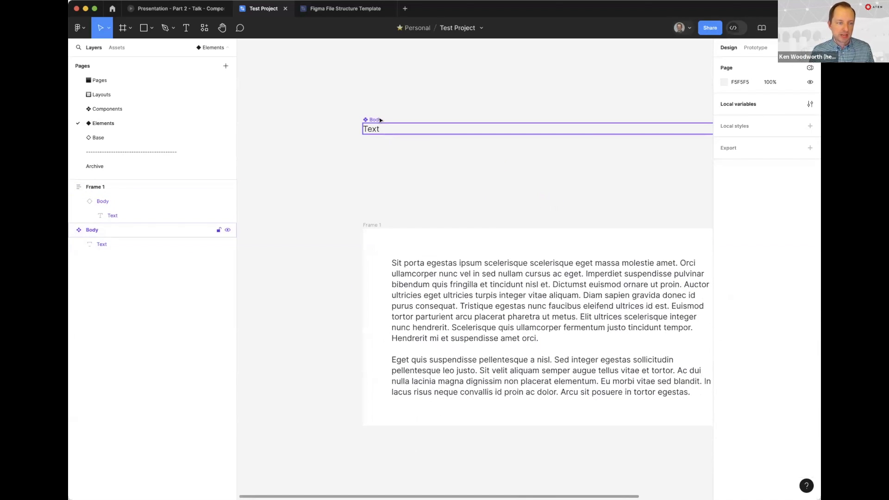
{"action": "left_click", "coordinate": [375, 126]}
Switch the Colors Semantic variable mode of Frame 1 to Dark and view the recolored surface and text
{"action": "left_click", "coordinate": [372, 225]}
{"action": "left_click", "coordinate": [495, 260]}
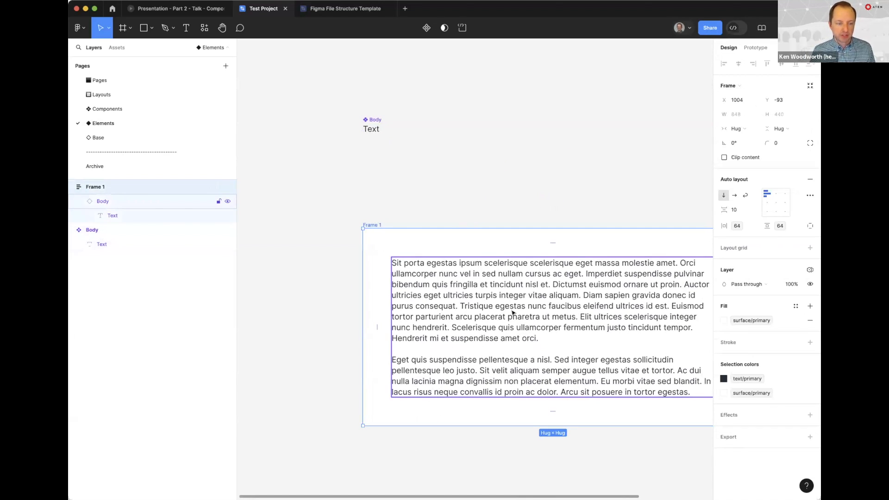
{"action": "left_click", "coordinate": [450, 186]}
{"action": "left_click", "coordinate": [471, 300]}
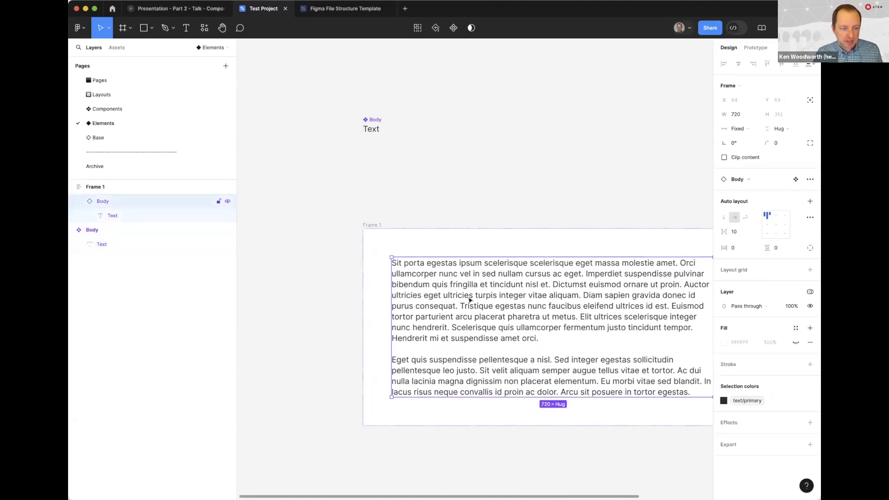
{"action": "left_click", "coordinate": [368, 223]}
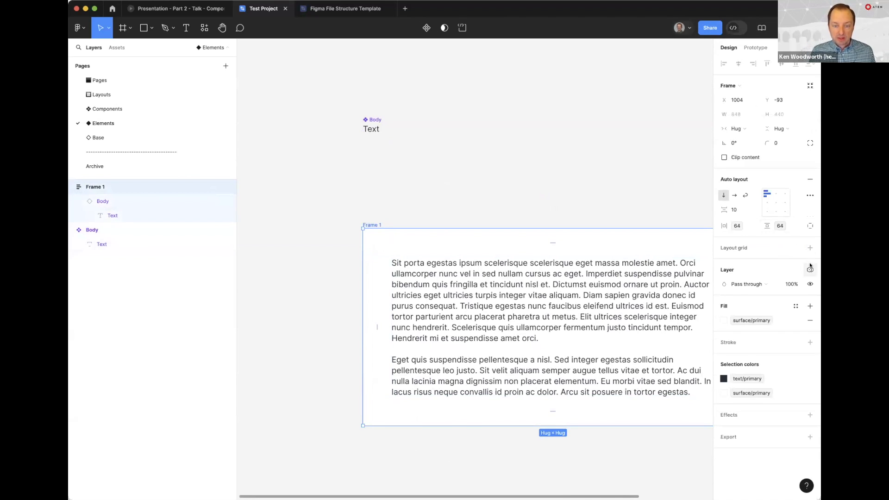
{"action": "left_click", "coordinate": [809, 270]}
{"action": "mouse_move", "coordinate": [776, 305]}
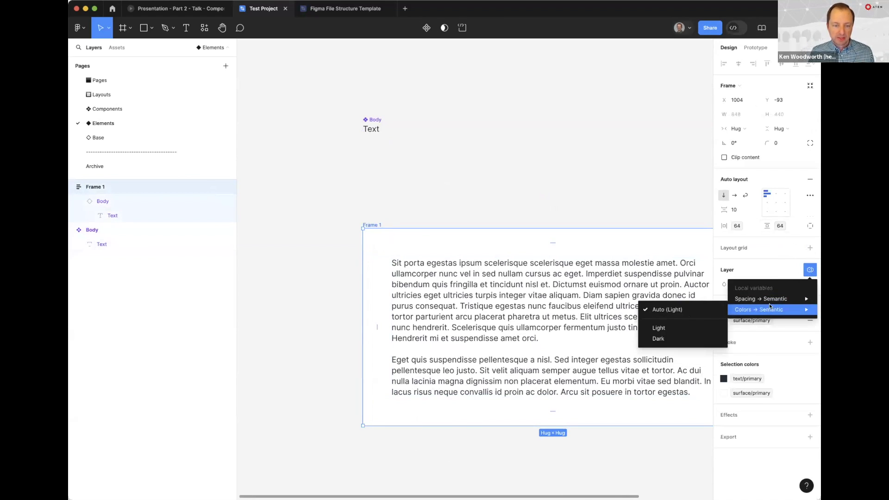
{"action": "left_click", "coordinate": [658, 338]}
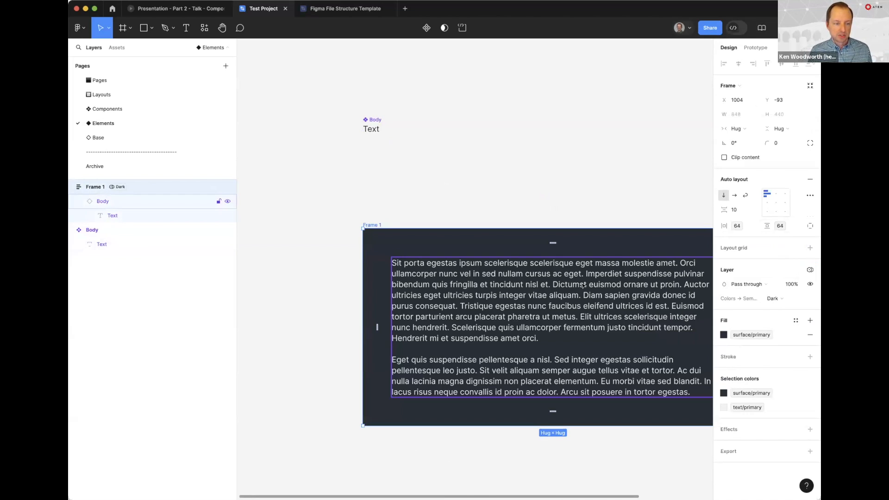
{"action": "left_click", "coordinate": [494, 211]}
{"action": "left_click", "coordinate": [461, 291]}
{"action": "left_click", "coordinate": [446, 211]}
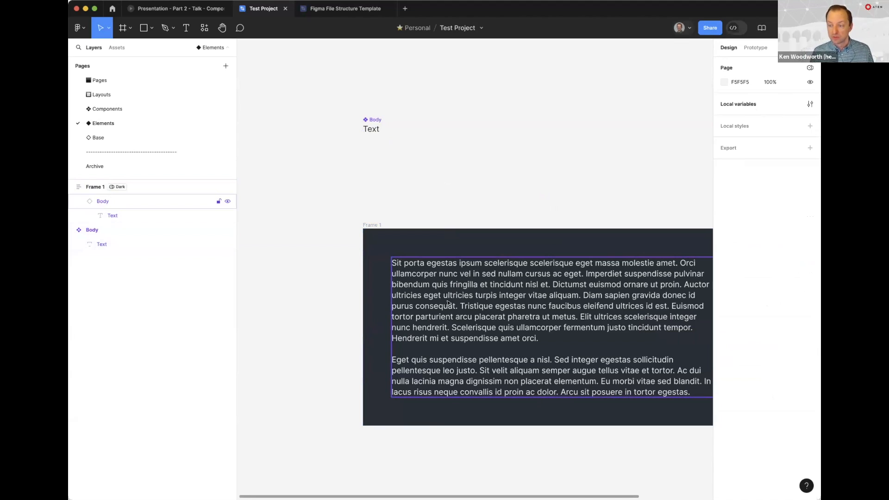
Switch the Spacing Semantic variable mode of Frame 1 to Tablet and check the variable bound to its horizontal padding
{"action": "left_click", "coordinate": [372, 225]}
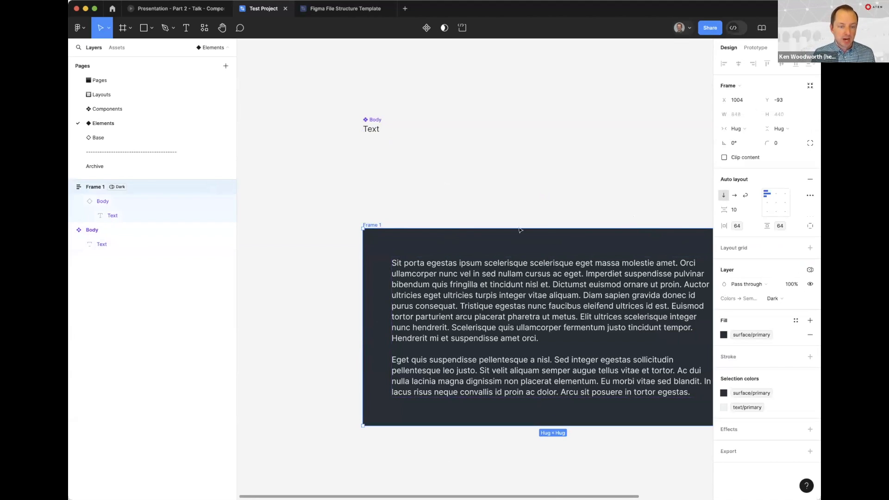
{"action": "left_click", "coordinate": [809, 270]}
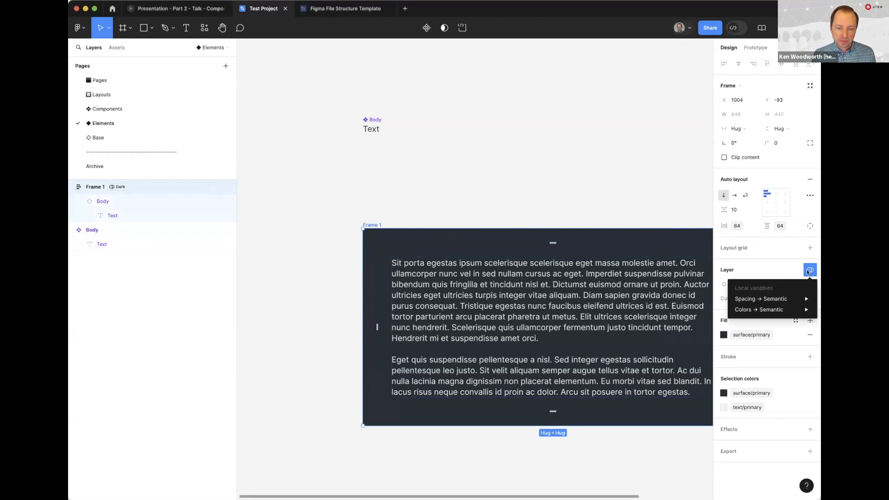
{"action": "mouse_move", "coordinate": [789, 297]}
{"action": "left_click", "coordinate": [662, 338]}
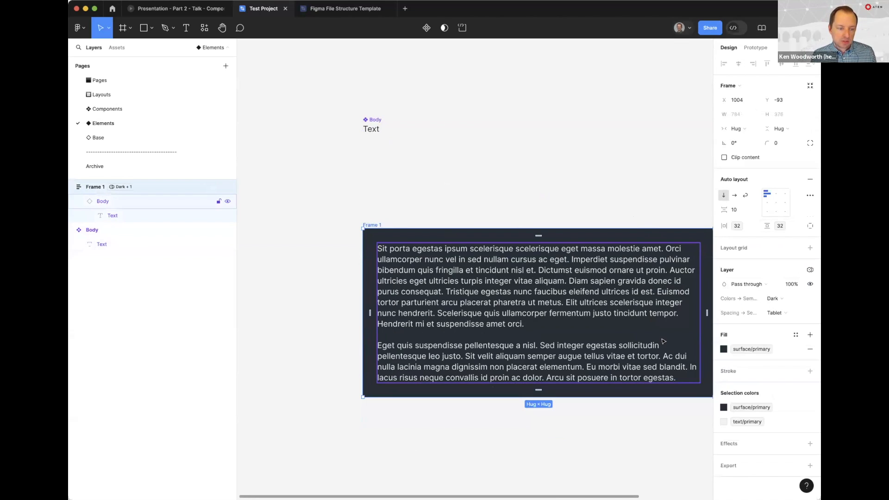
{"action": "left_click", "coordinate": [398, 217]}
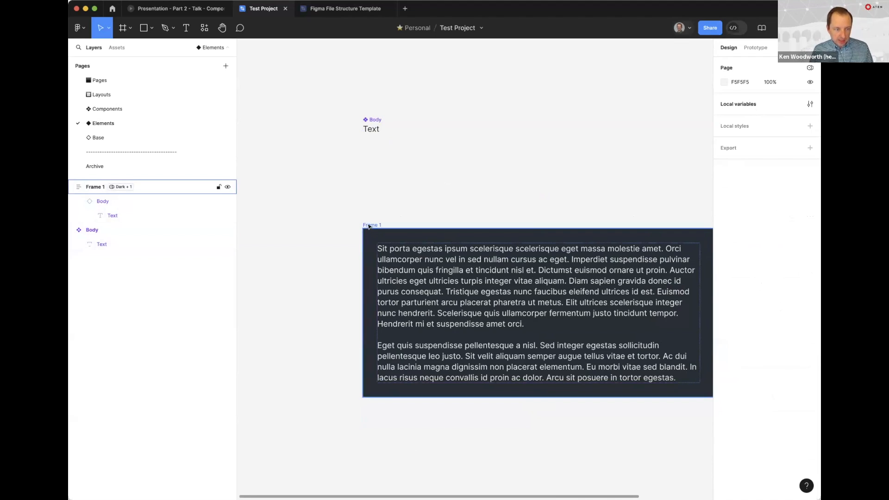
{"action": "left_click", "coordinate": [380, 225]}
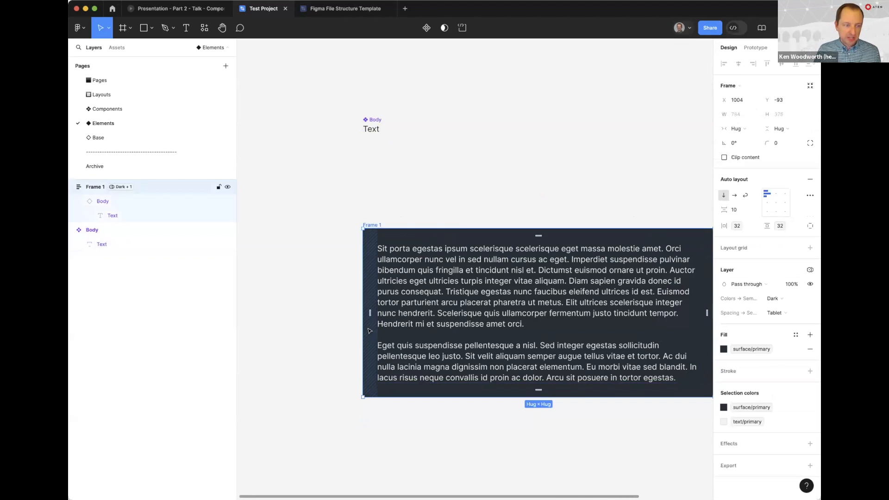
{"action": "left_click", "coordinate": [737, 226]}
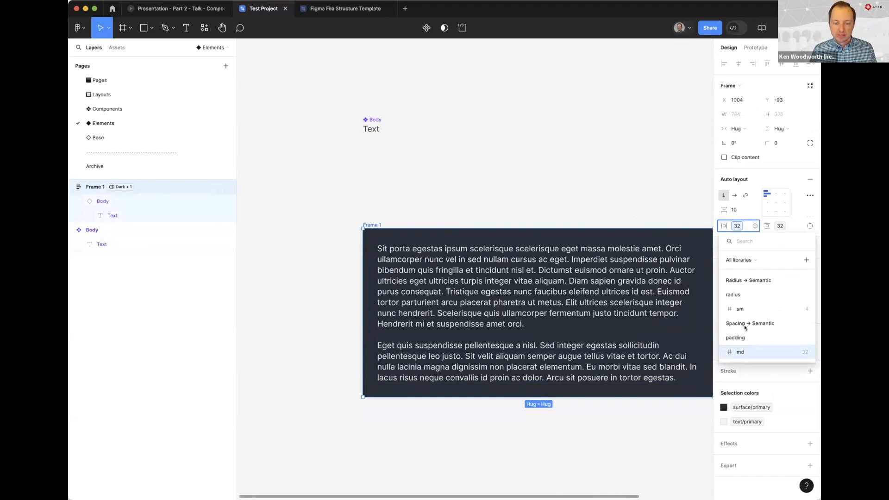
{"action": "key", "text": "Escape"}
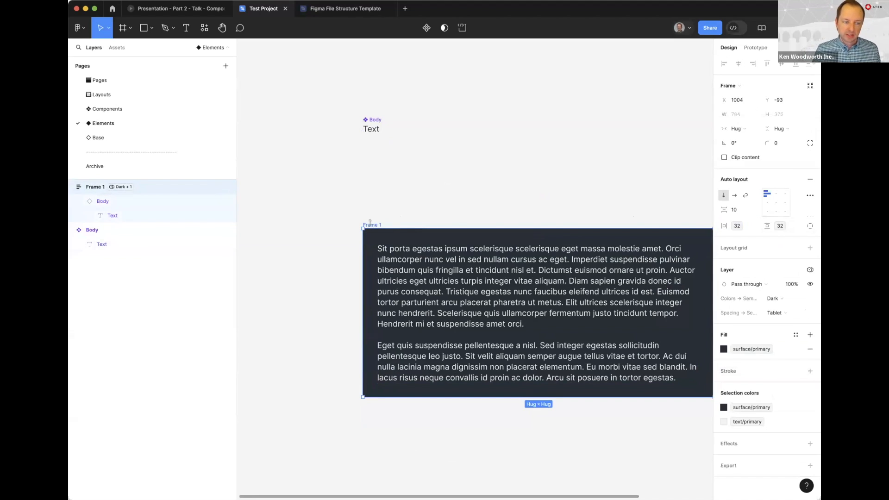
{"action": "left_click", "coordinate": [447, 191]}
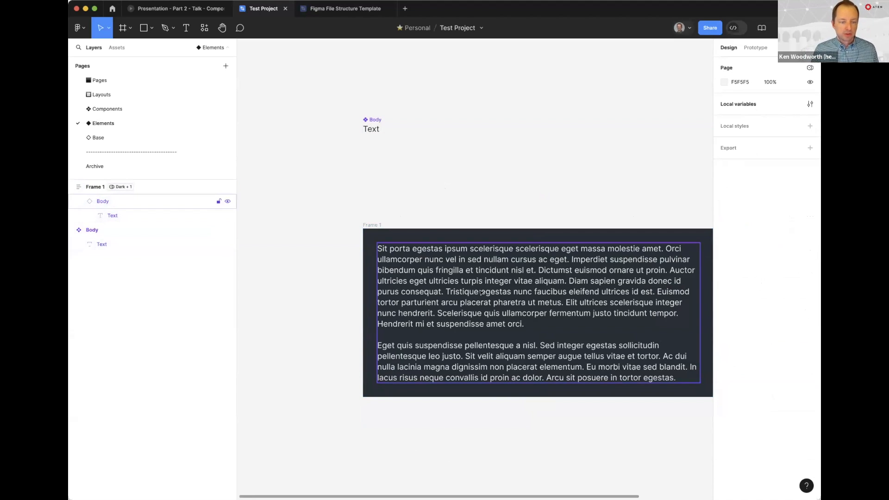
Set the width of the main Body component to 300
{"action": "scroll", "coordinate": [542, 177], "scroll_direction": "right", "scroll_amount": 2}
{"action": "scroll", "coordinate": [542, 177], "scroll_direction": "up", "scroll_amount": 2}
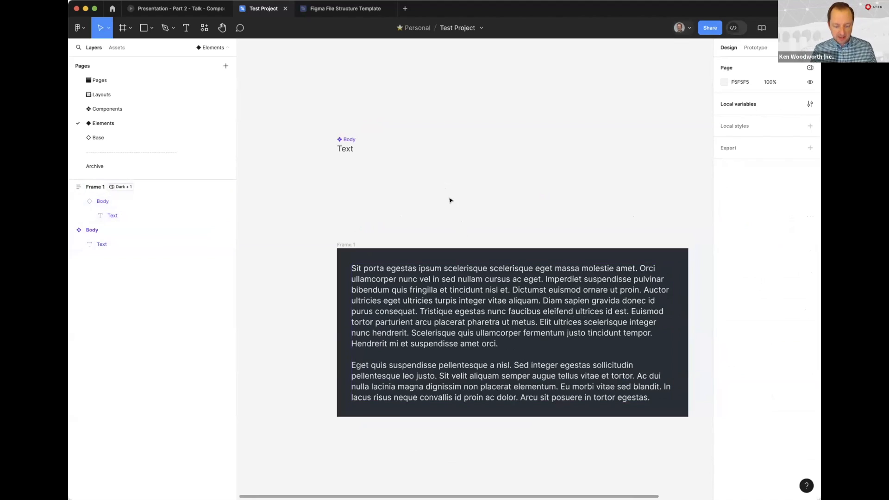
{"action": "key", "text": "minus"}
{"action": "left_click", "coordinate": [443, 208]}
{"action": "left_click", "coordinate": [740, 116]}
{"action": "type", "text": "300"}
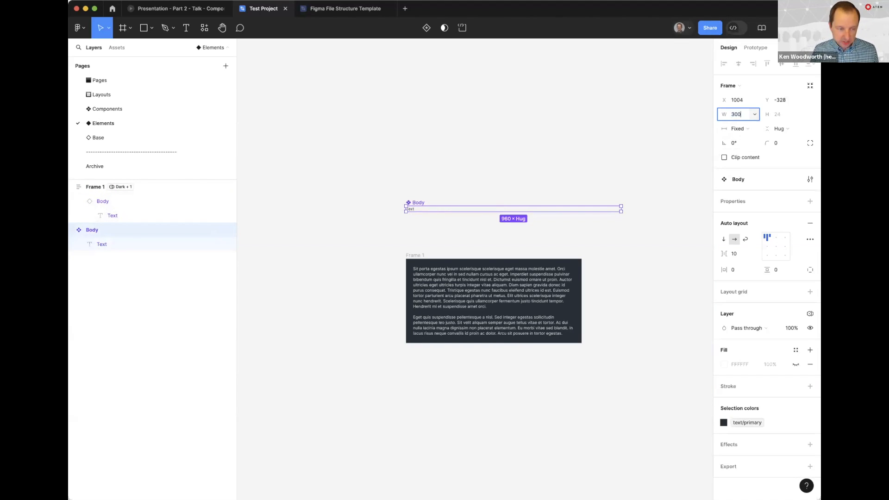
{"action": "key", "text": "Return"}
{"action": "left_click", "coordinate": [391, 139]}
{"action": "key", "text": "z"}
{"action": "left_click", "coordinate": [392, 178]}
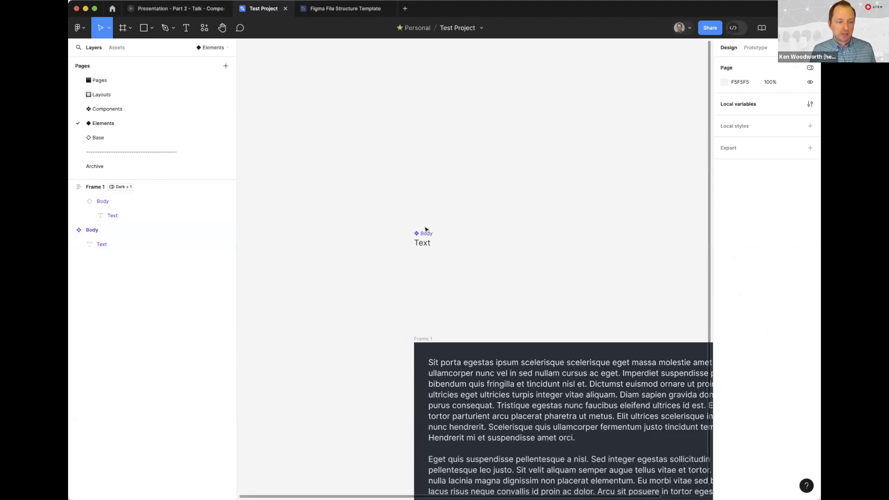
Add a variant property to the Body component and realign the resulting component set with the left edge of Frame 1
{"action": "left_click", "coordinate": [424, 233]}
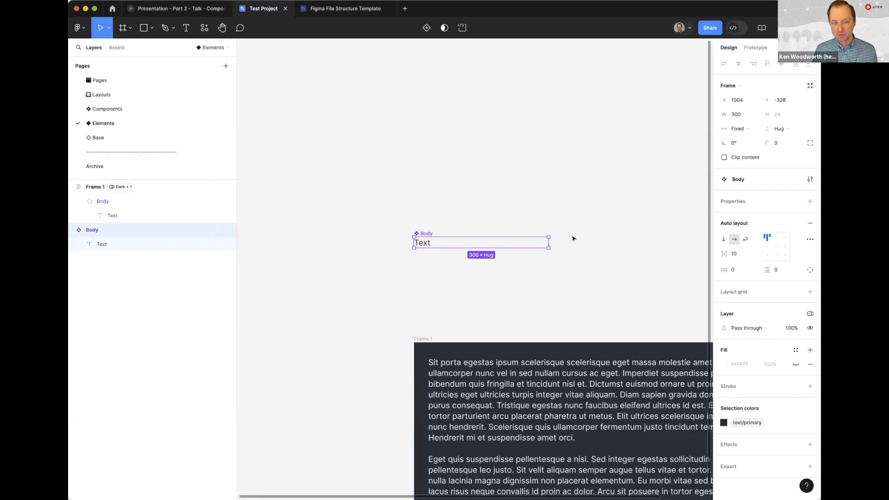
{"action": "left_click", "coordinate": [807, 201]}
{"action": "left_click", "coordinate": [753, 230]}
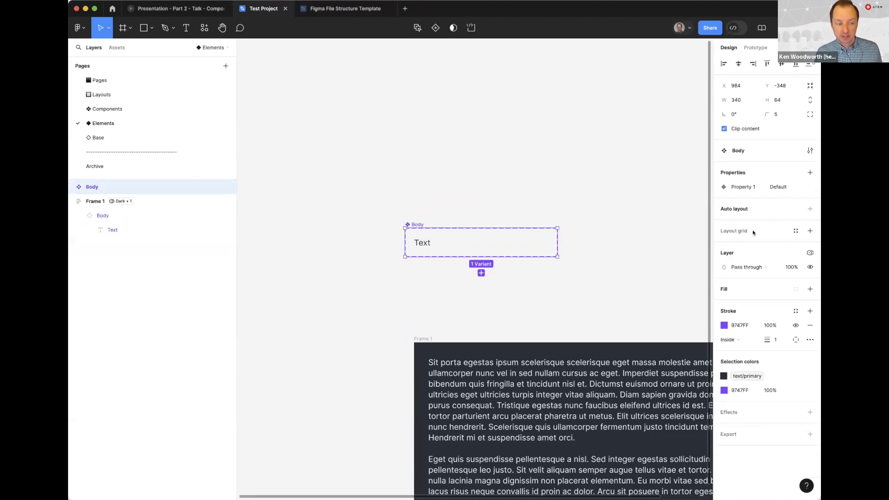
{"action": "left_click", "coordinate": [466, 201]}
{"action": "left_click", "coordinate": [424, 223]}
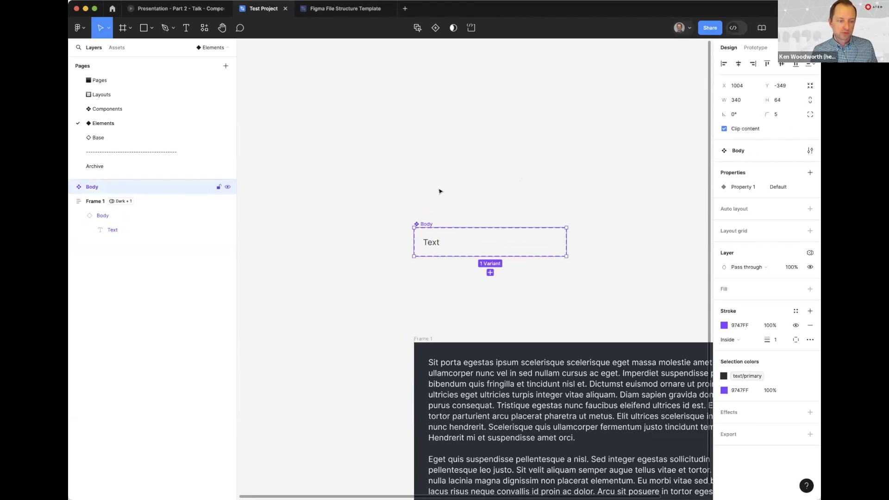
{"action": "left_click", "coordinate": [439, 189]}
Rename the Default variant's property to Size
{"action": "left_click", "coordinate": [438, 236]}
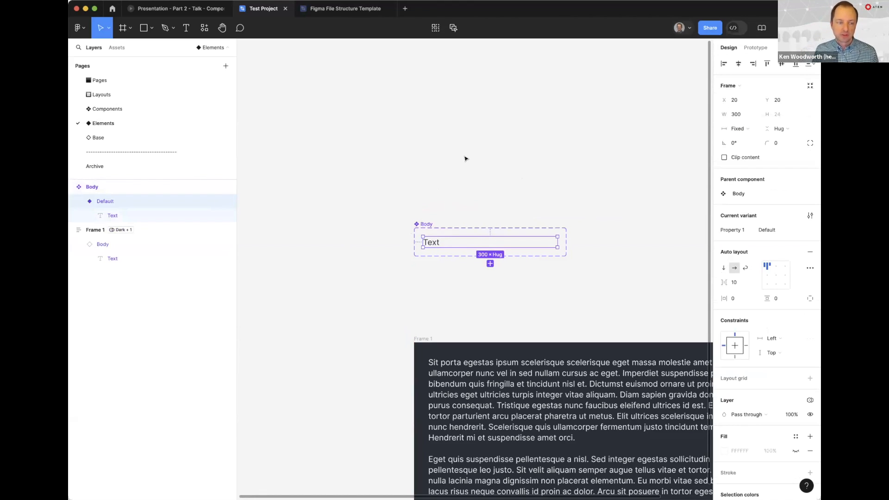
{"action": "left_click", "coordinate": [763, 230]}
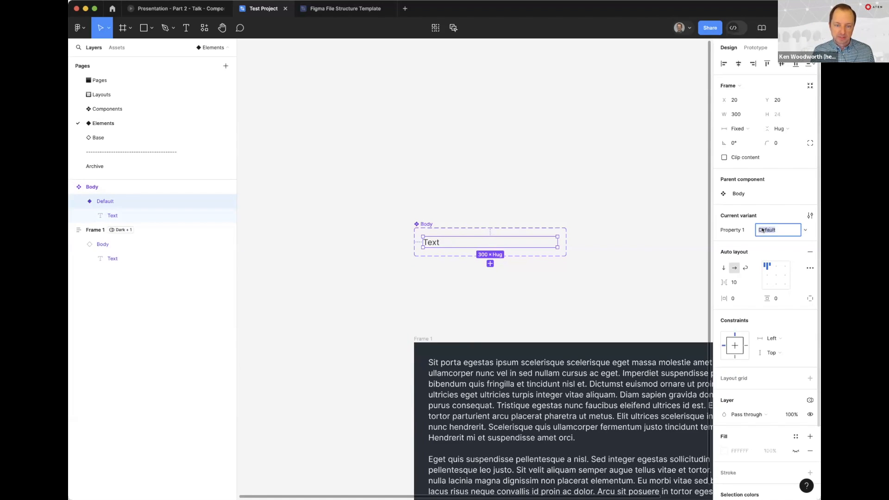
{"action": "left_click", "coordinate": [732, 230]}
{"action": "type", "text": "Size"}
{"action": "key", "text": "Return"}
{"action": "left_click", "coordinate": [458, 181]}
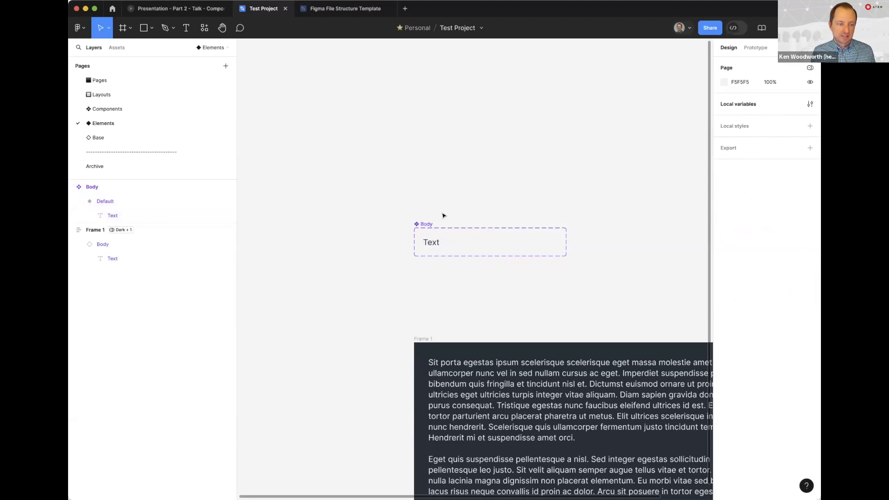
Add a second variant property named Screen to the Body component set
{"action": "left_click", "coordinate": [429, 242]}
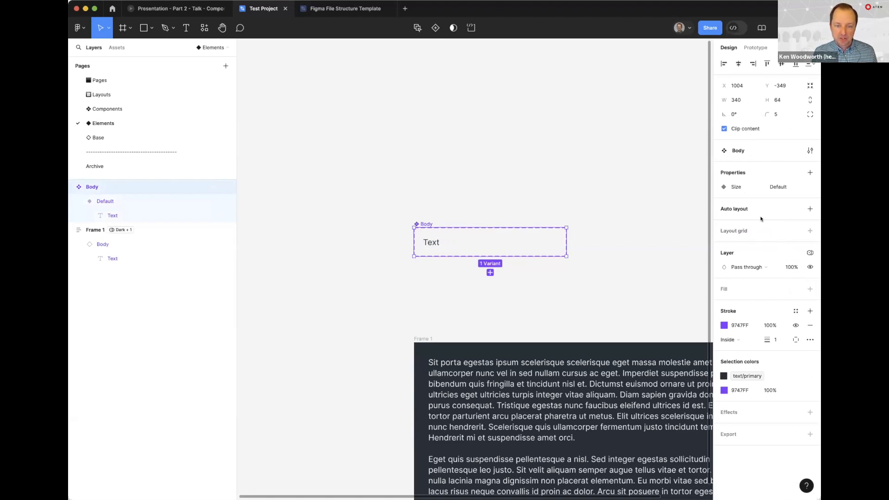
{"action": "left_click", "coordinate": [810, 172]}
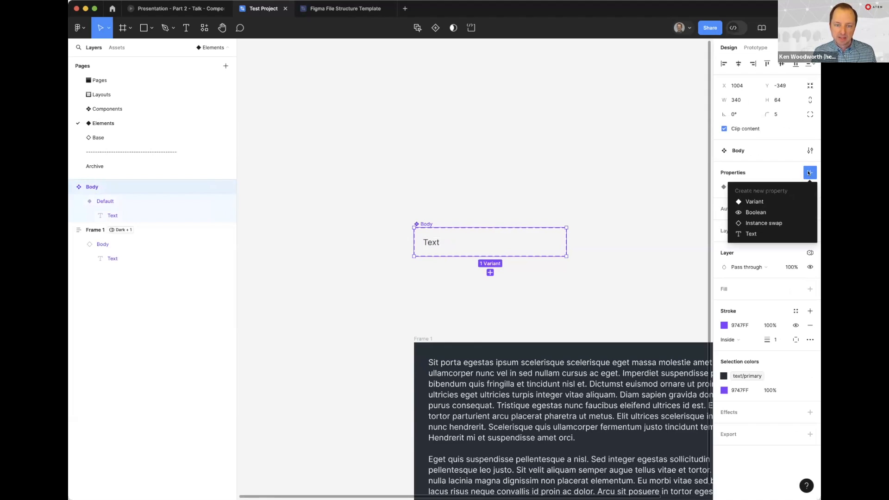
{"action": "left_click", "coordinate": [767, 201]}
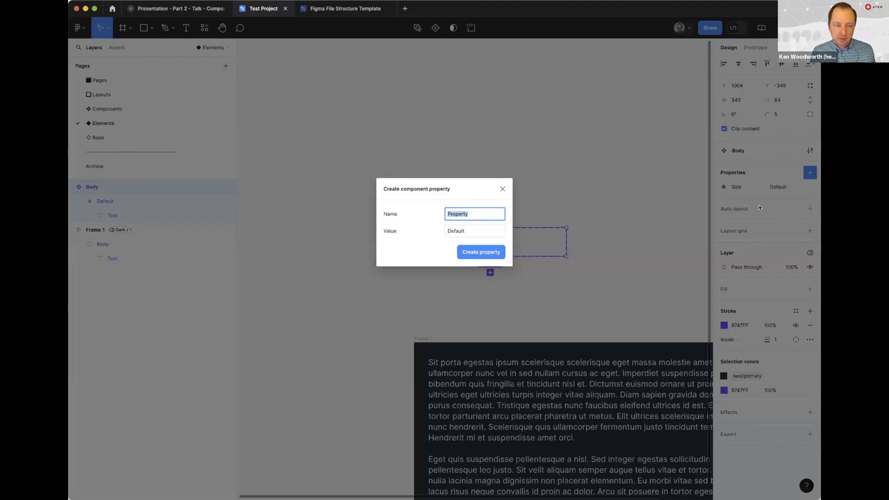
{"action": "type", "text": "Screen"}
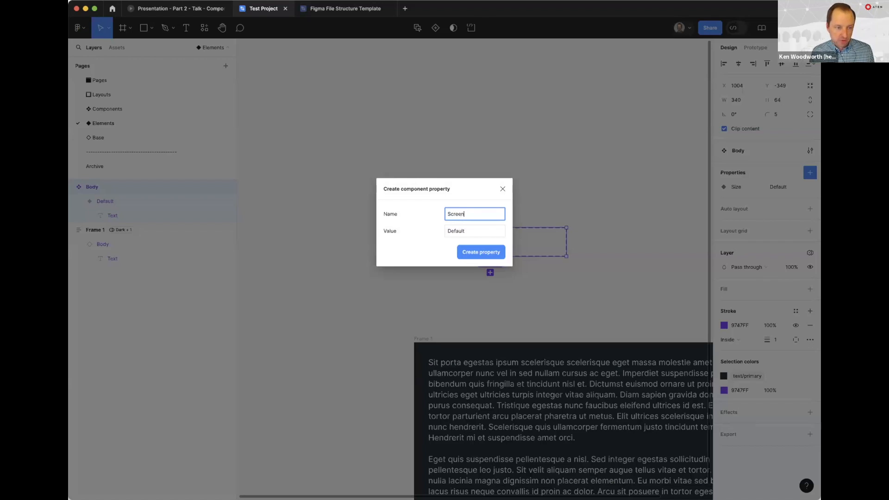
{"action": "key", "text": "Return"}
Set the Screen value of the Body variant to Desktop large
{"action": "left_click", "coordinate": [440, 243]}
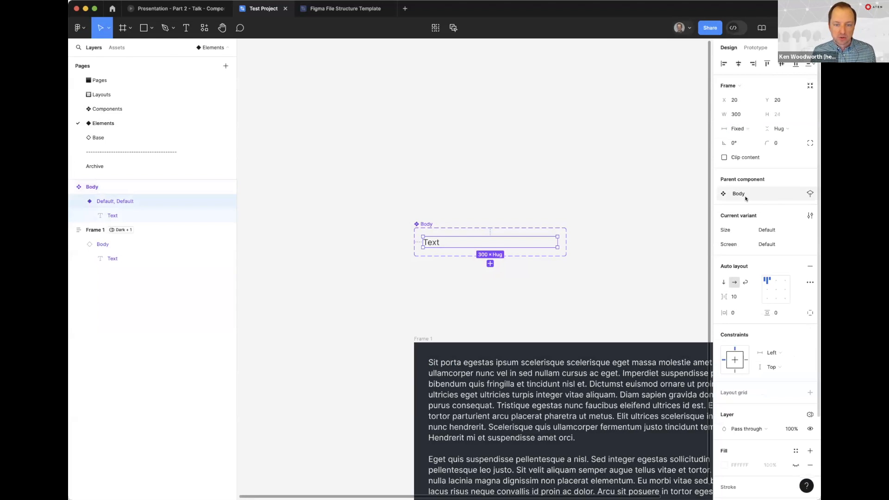
{"action": "left_click", "coordinate": [766, 245]}
{"action": "type", "text": "Desktop"}
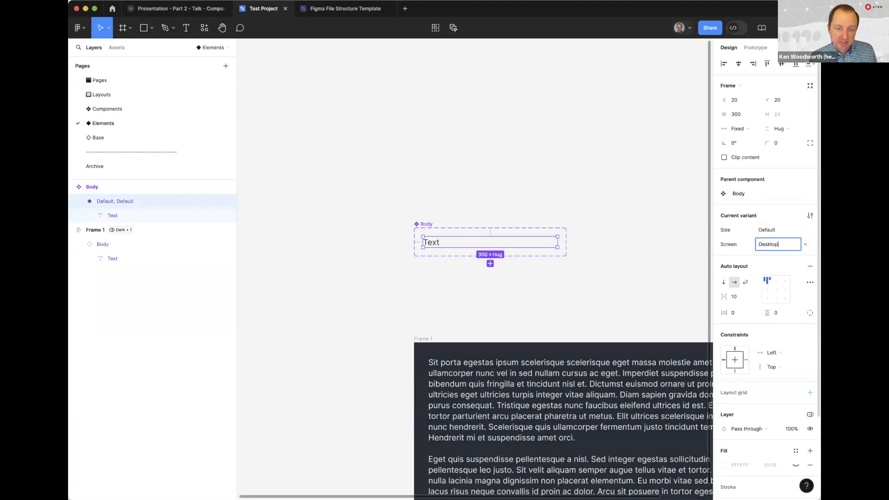
{"action": "key", "text": "Return"}
{"action": "key", "text": "Return"}
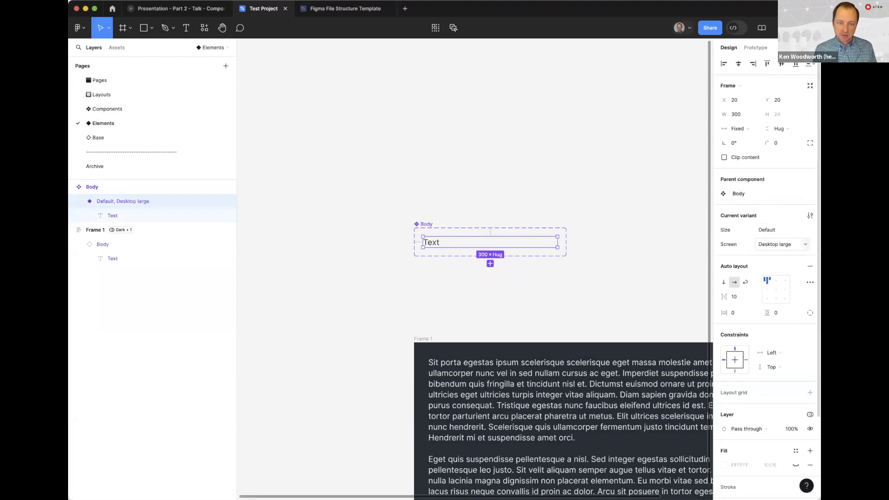
{"action": "left_click", "coordinate": [528, 252]}
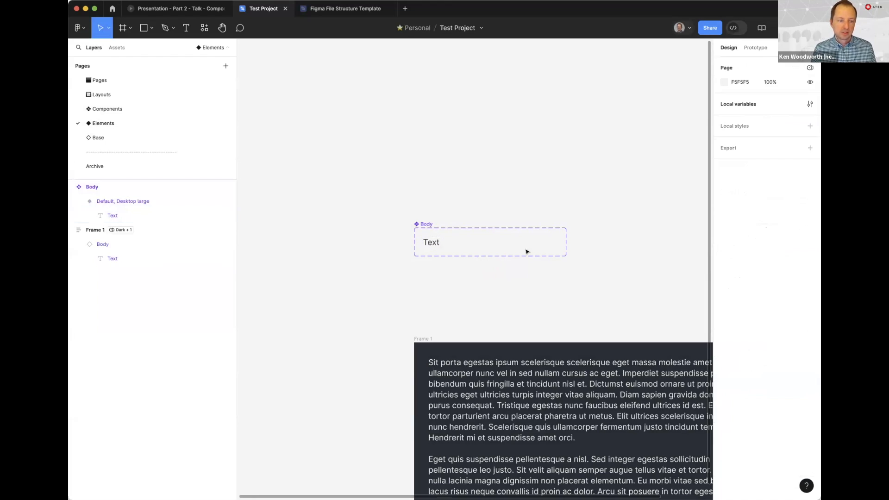
Correct the capitalization of the variant's Screen value to Desktop Large
{"action": "left_click", "coordinate": [458, 238]}
{"action": "left_click", "coordinate": [781, 244]}
{"action": "left_click", "coordinate": [781, 246]}
{"action": "key", "text": "BackSpace"}
{"action": "type", "text": "L"}
{"action": "key", "text": "Return"}
{"action": "left_click", "coordinate": [554, 208]}
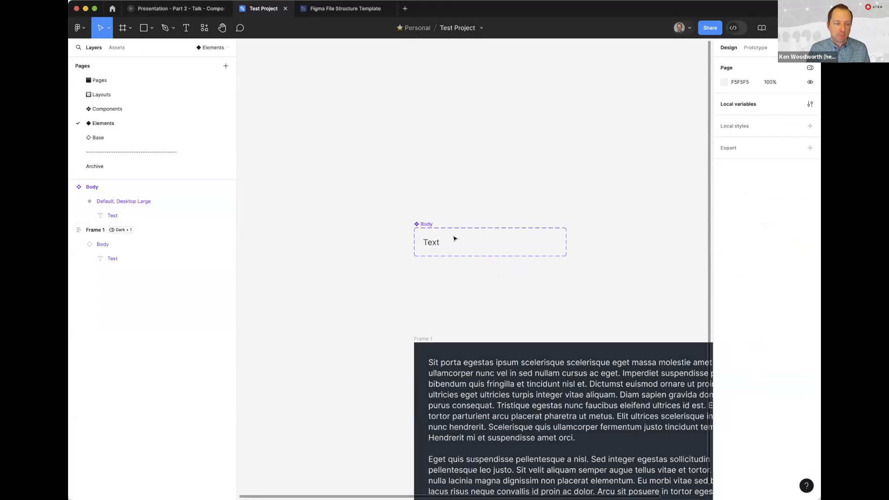
{"action": "left_click", "coordinate": [419, 224]}
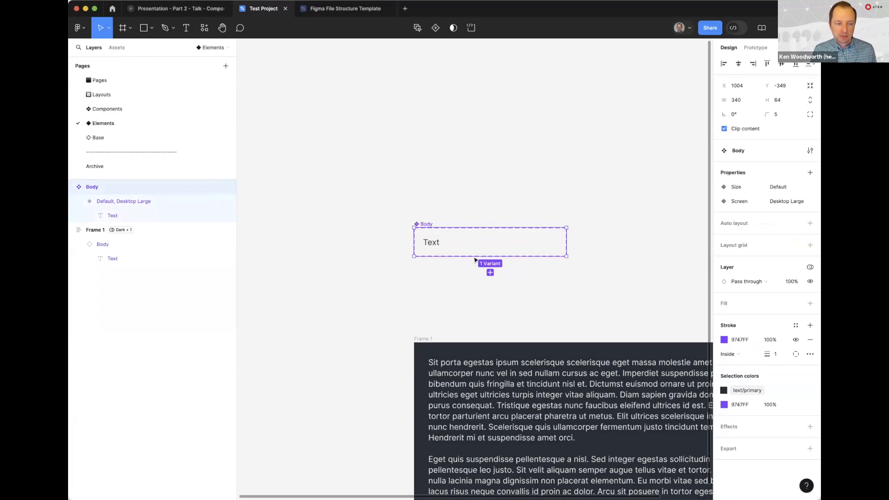
{"action": "left_click", "coordinate": [490, 272]}
{"action": "key", "text": "ctrl+z"}
Add auto layout to the Body component set and duplicate its variant with the Screen value Desktop
{"action": "left_click", "coordinate": [424, 223]}
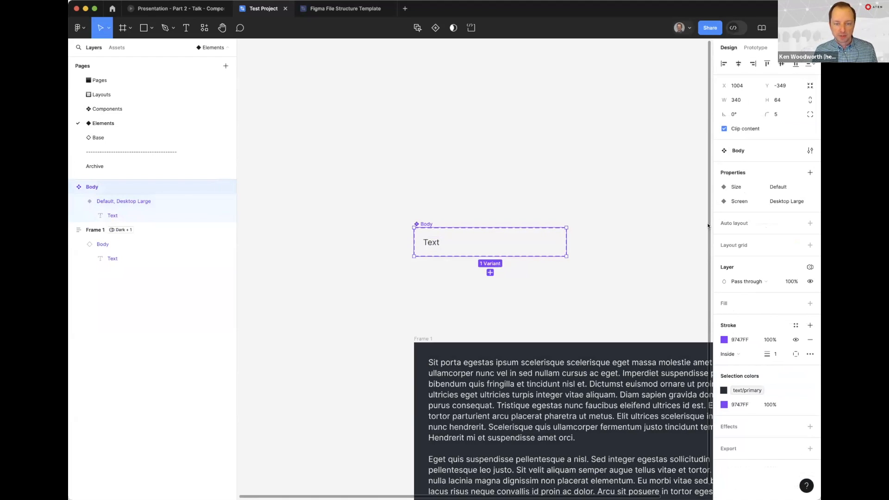
{"action": "key", "text": "shift+a"}
{"action": "left_click", "coordinate": [421, 240]}
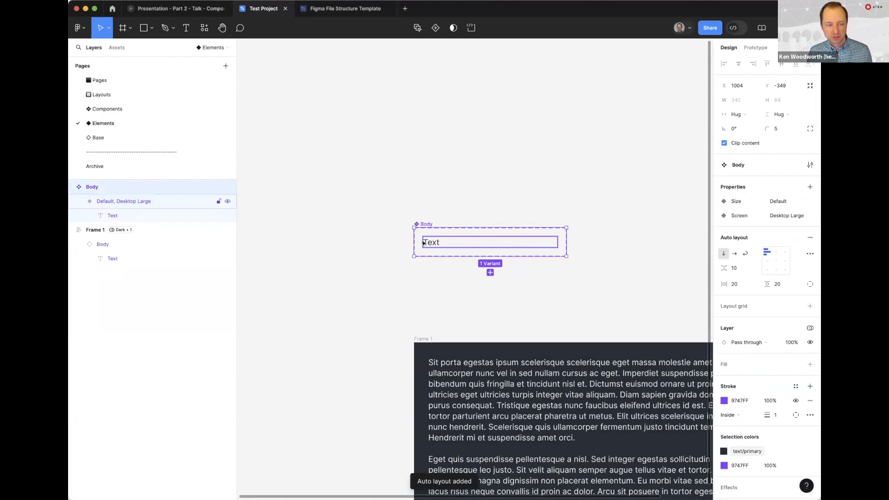
{"action": "key", "text": "ctrl+d"}
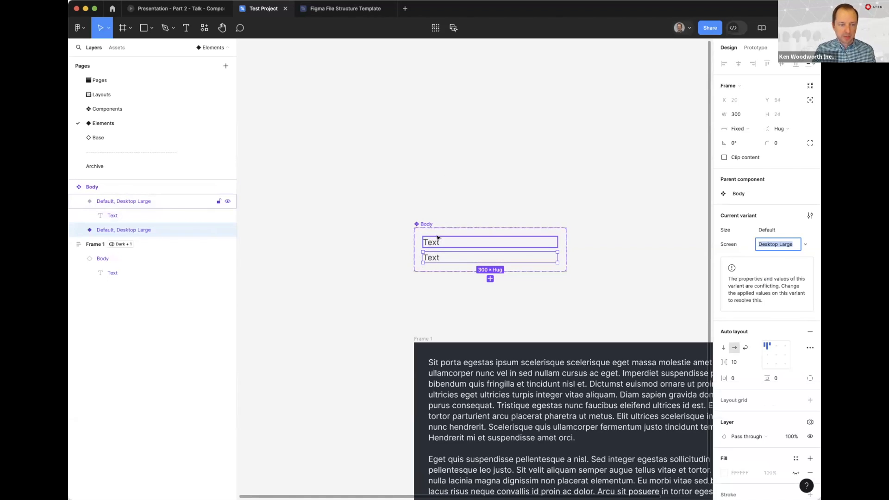
{"action": "type", "text": "Desktop"}
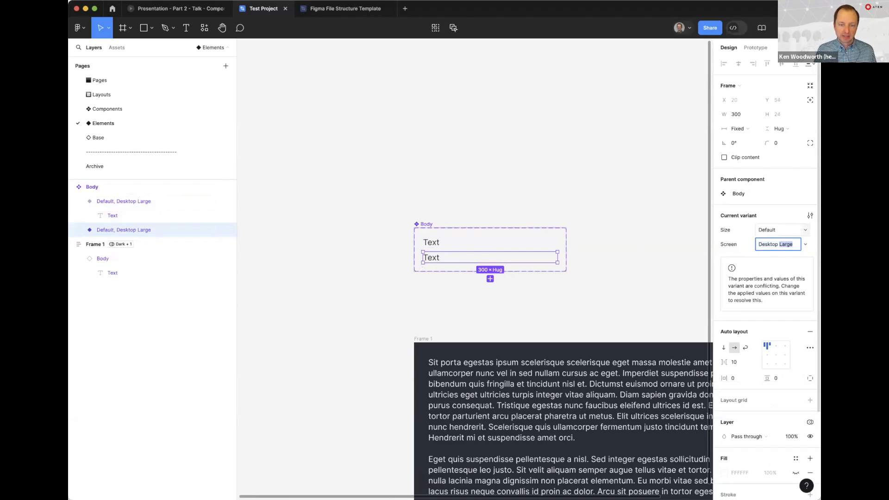
{"action": "key", "text": "Return"}
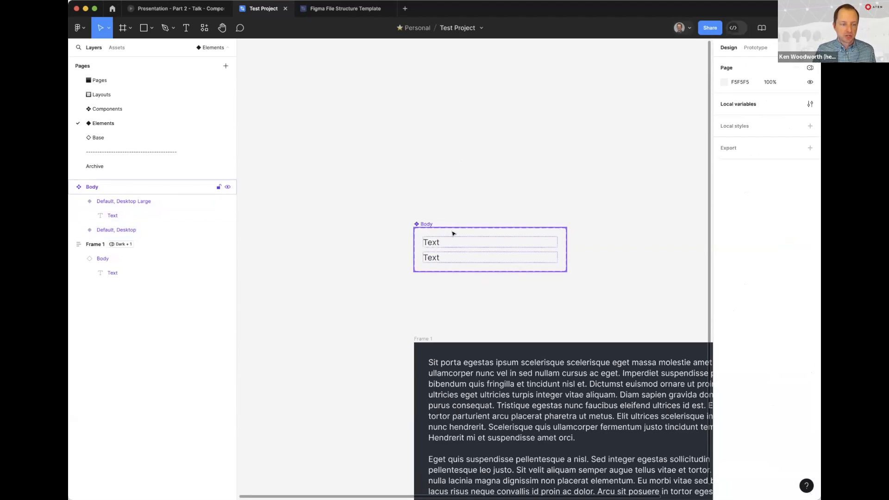
{"action": "left_click", "coordinate": [428, 257]}
{"action": "left_click", "coordinate": [782, 250]}
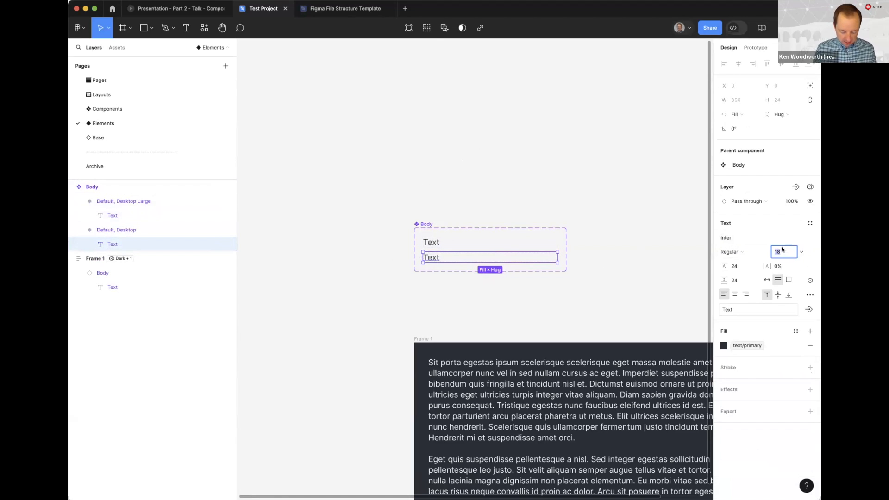
{"action": "left_click", "coordinate": [600, 255]}
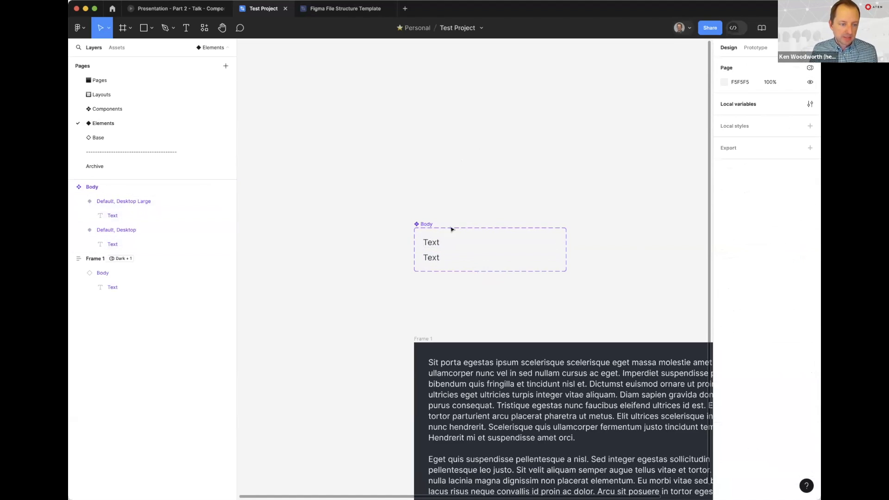
Set the Desktop Large variant's text to font size 20, line height 32 and paragraph spacing 32
{"action": "double_click", "coordinate": [436, 241]}
{"action": "left_click", "coordinate": [779, 251]}
{"action": "type", "text": "20"}
{"action": "key", "text": "Tab"}
{"action": "type", "text": "32"}
{"action": "key", "text": "Tab"}
{"action": "key", "text": "Tab"}
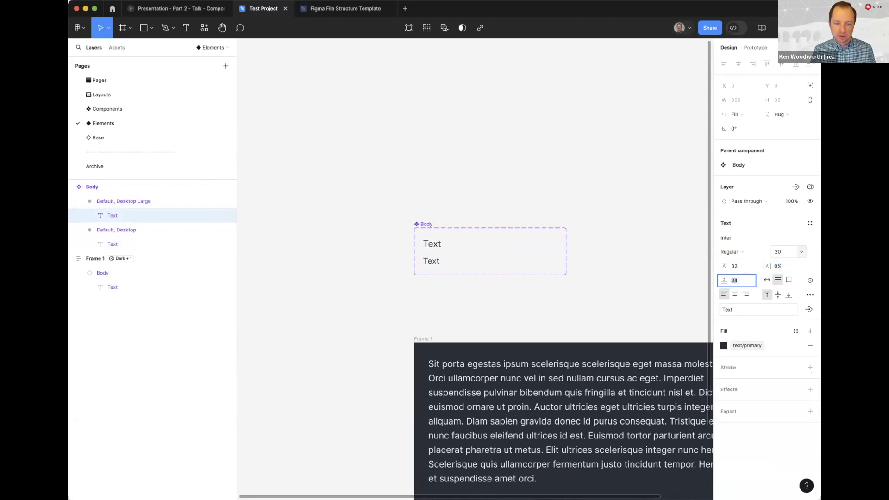
{"action": "type", "text": "32"}
{"action": "key", "text": "Return"}
{"action": "left_click", "coordinate": [430, 157]}
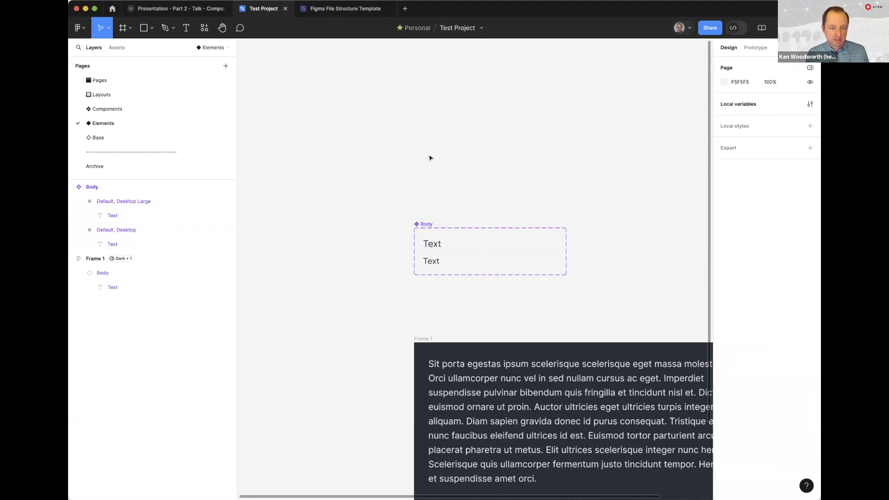
{"action": "double_click", "coordinate": [429, 262]}
{"action": "left_click", "coordinate": [789, 251]}
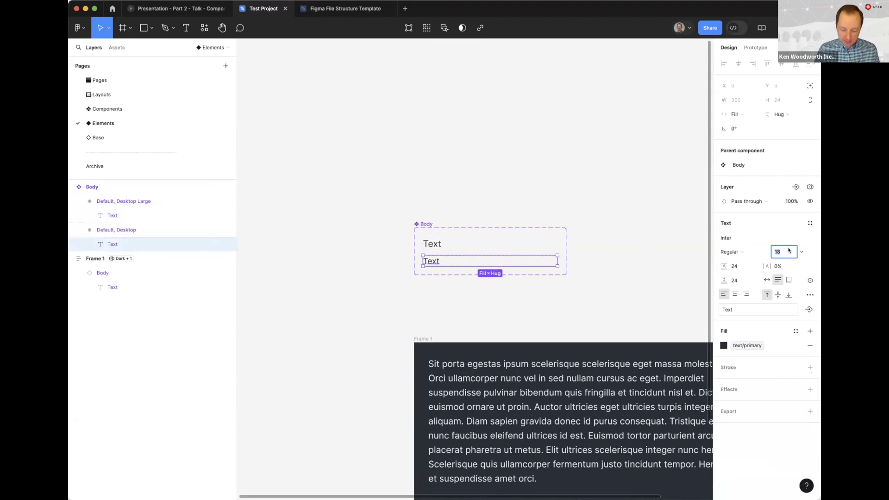
{"action": "type", "text": "20"}
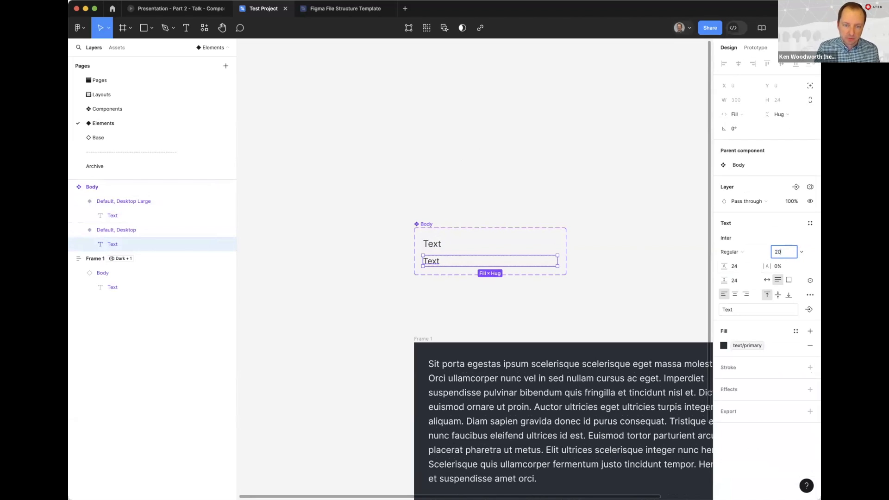
{"action": "key", "text": "Tab"}
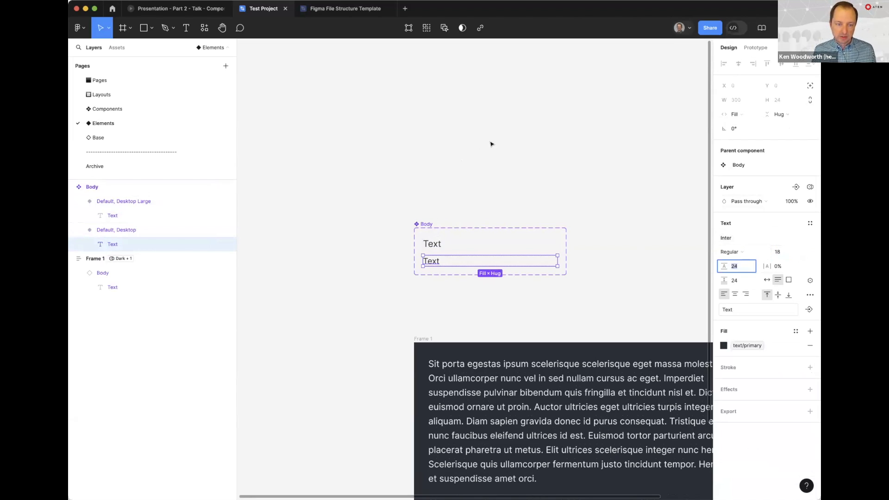
{"action": "left_click", "coordinate": [477, 144]}
Duplicate the Desktop variant and set the copy's Screen value to Tablet
{"action": "left_click", "coordinate": [433, 262]}
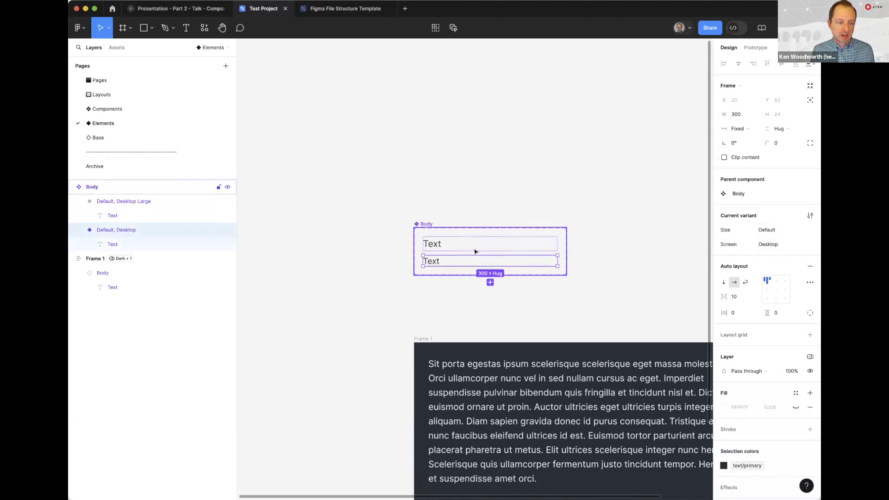
{"action": "key", "text": "ctrl+d"}
{"action": "type", "text": "Tablet"}
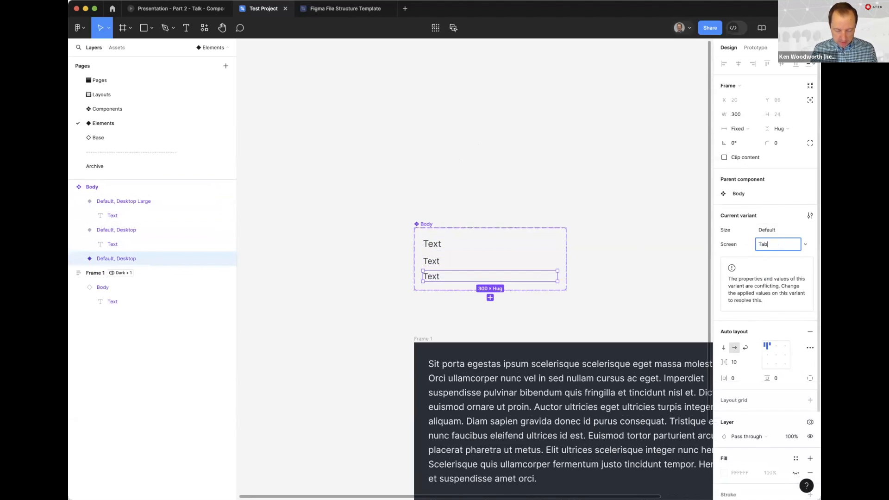
{"action": "key", "text": "Return"}
Set the Tablet variant's text to font size 16 and line height 20
{"action": "left_click", "coordinate": [429, 273]}
{"action": "left_click", "coordinate": [782, 252]}
{"action": "type", "text": "16"}
{"action": "key", "text": "Return"}
{"action": "left_click", "coordinate": [740, 266]}
{"action": "type", "text": "20"}
{"action": "key", "text": "Tab"}
Set the Tablet variant's text to 0% letter spacing and paragraph spacing 20
{"action": "type", "text": "2"}
{"action": "key", "text": "Tab"}
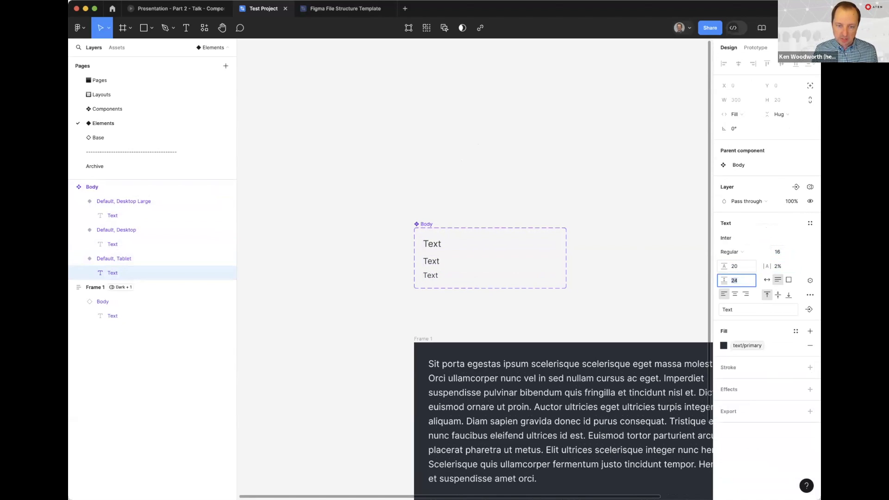
{"action": "key", "text": "shift+Tab"}
{"action": "type", "text": "0"}
{"action": "key", "text": "Tab"}
{"action": "type", "text": "20"}
{"action": "key", "text": "Return"}
{"action": "left_click_drag", "start_coordinate": [422, 280], "coordinate": [423, 285]}
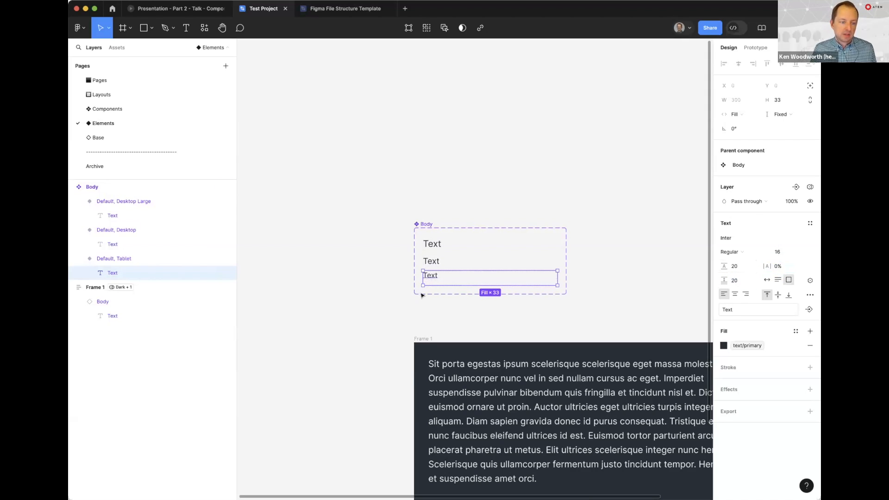
{"action": "left_click", "coordinate": [423, 307]}
Duplicate the Tablet variant and set the copy's Screen value to Mobile
{"action": "left_click", "coordinate": [428, 276]}
{"action": "key", "text": "super+d"}
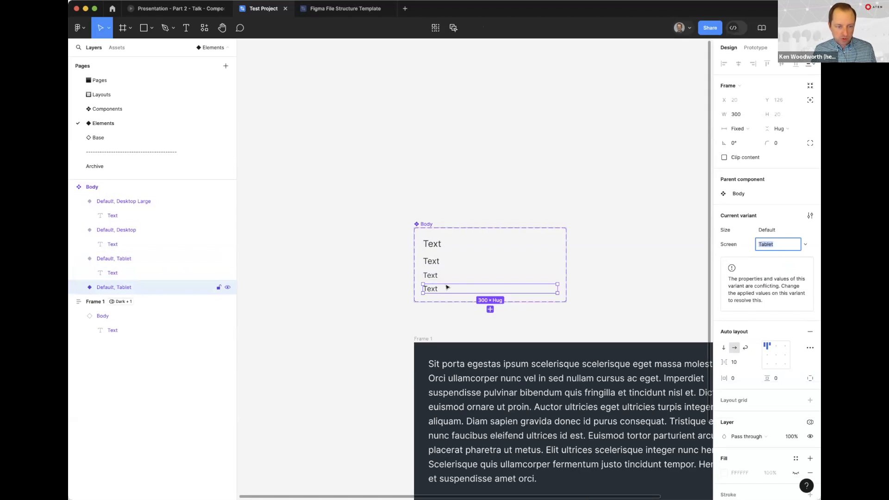
{"action": "type", "text": "Mobile"}
{"action": "key", "text": "Return"}
{"action": "left_click", "coordinate": [536, 330]}
Set the font size of the Mobile variant's text to 14
{"action": "left_click", "coordinate": [429, 287]}
{"action": "left_click", "coordinate": [429, 287]}
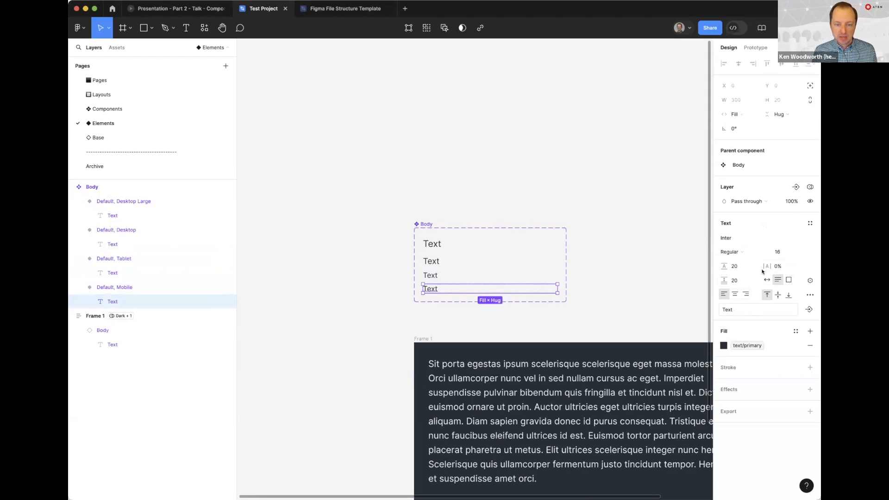
{"action": "left_click", "coordinate": [778, 251]}
{"action": "type", "text": "14"}
{"action": "key", "text": "Return"}
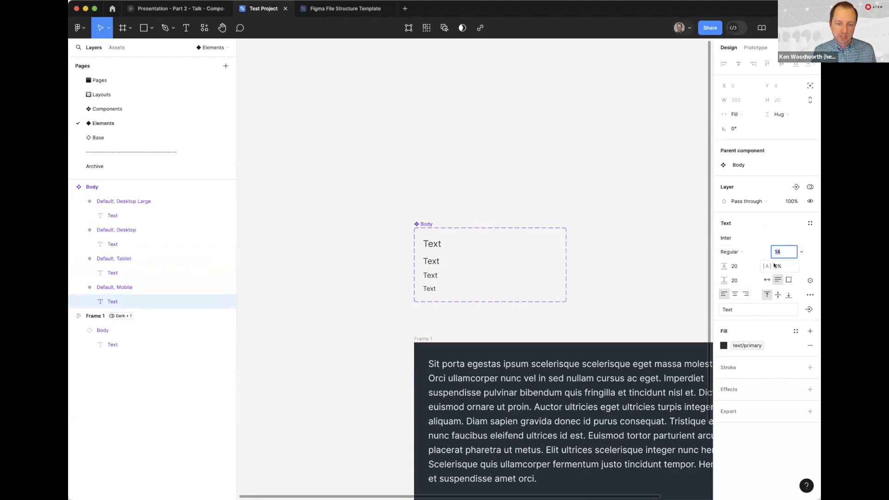
{"action": "left_click", "coordinate": [738, 267]}
{"action": "left_click", "coordinate": [596, 308]}
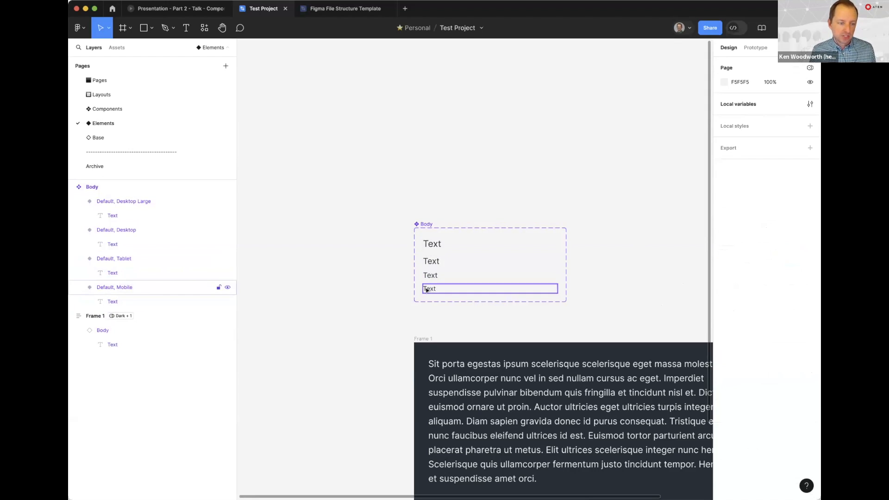
{"action": "left_click", "coordinate": [430, 290]}
{"action": "left_click", "coordinate": [373, 322]}
Switch the Screen property of the Body instance in Frame 1 to Desktop and back to Desktop Large
{"action": "scroll", "coordinate": [347, 295], "scroll_direction": "down", "scroll_amount": 5}
{"action": "scroll", "coordinate": [347, 296], "scroll_direction": "right", "scroll_amount": 4}
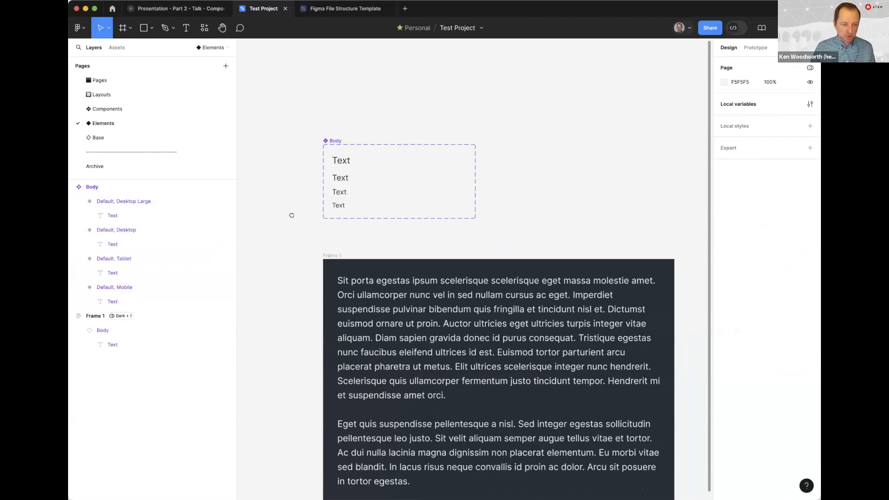
{"action": "left_click", "coordinate": [326, 223]}
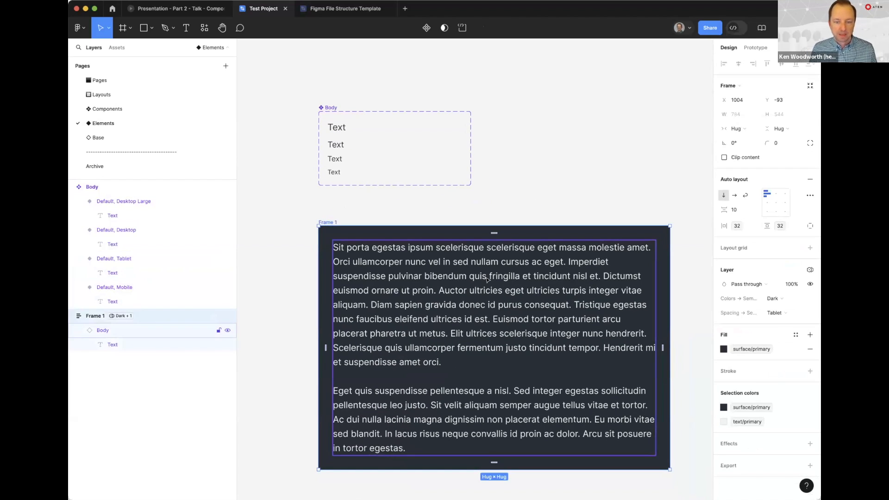
{"action": "left_click", "coordinate": [359, 194]}
{"action": "left_click", "coordinate": [403, 250]}
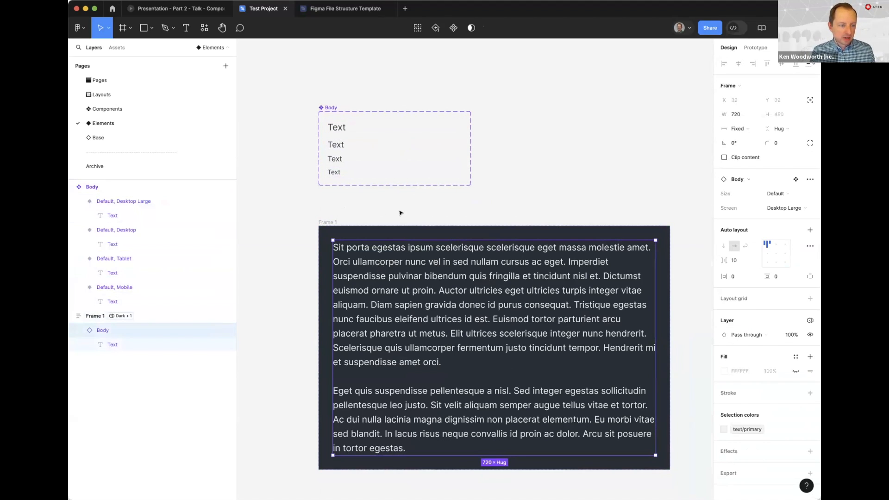
{"action": "left_click", "coordinate": [328, 222]}
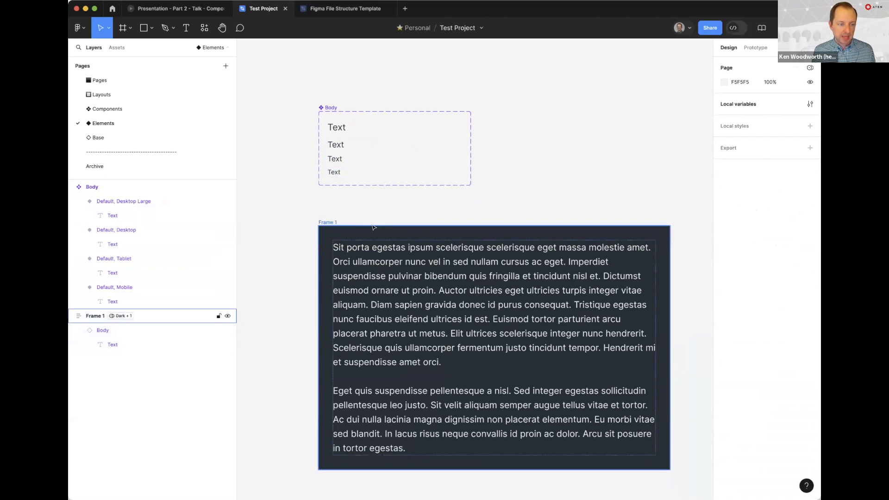
{"action": "left_click", "coordinate": [404, 262]}
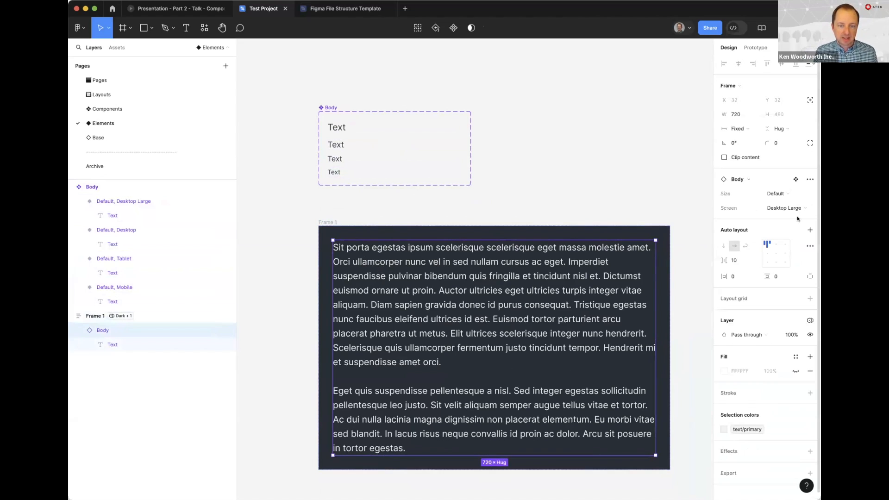
{"action": "left_click", "coordinate": [769, 208]}
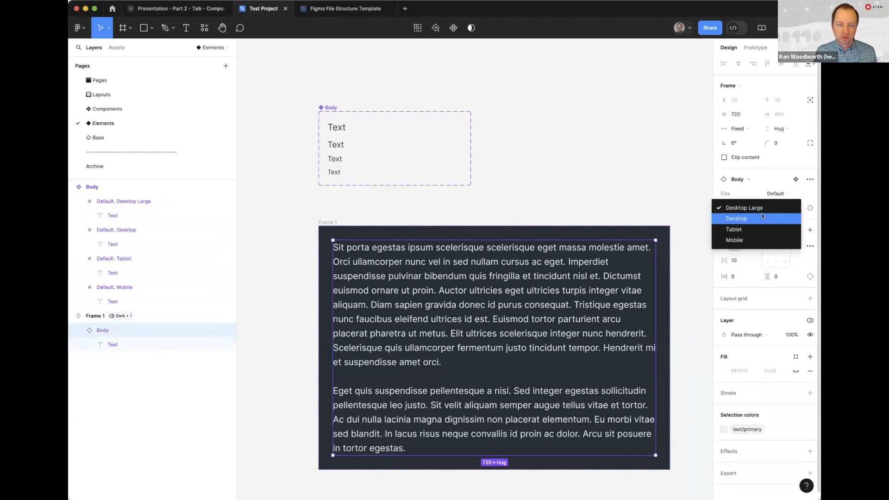
{"action": "left_click", "coordinate": [768, 218]}
{"action": "left_click", "coordinate": [768, 207]}
{"action": "left_click", "coordinate": [768, 198]}
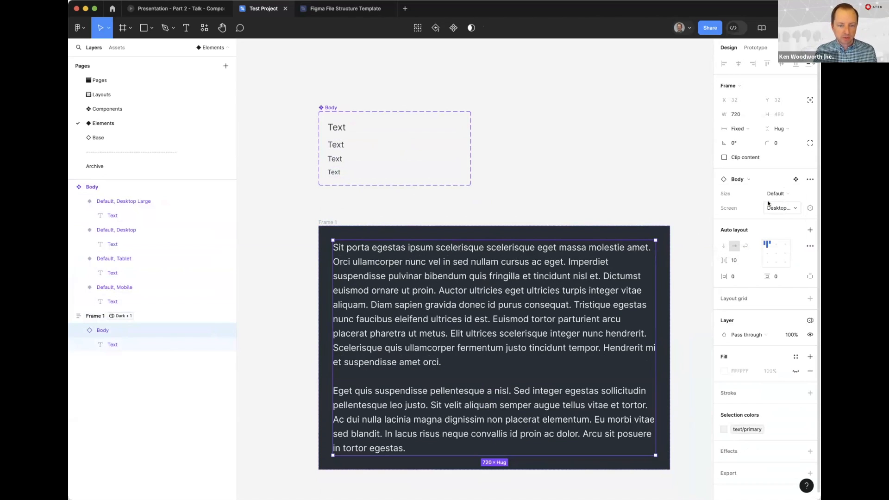
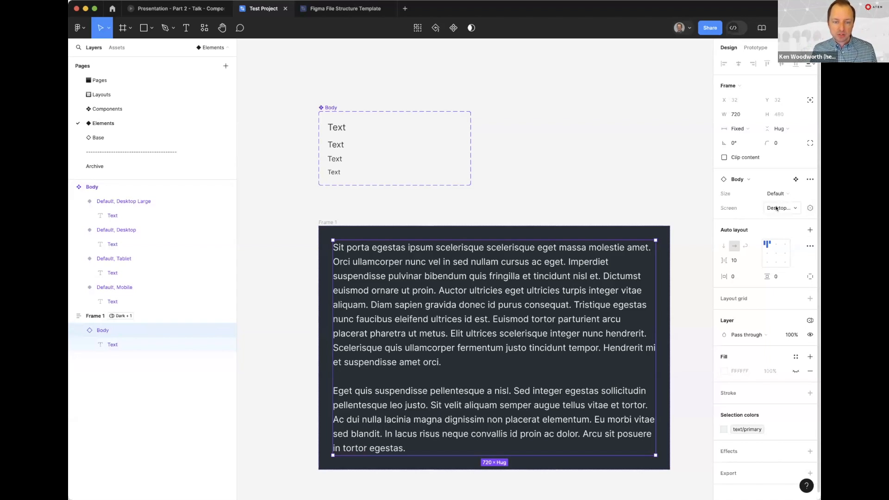
Check which variables can be assigned to the Screen property of the Body instance in Frame 1
{"action": "left_click", "coordinate": [810, 207]}
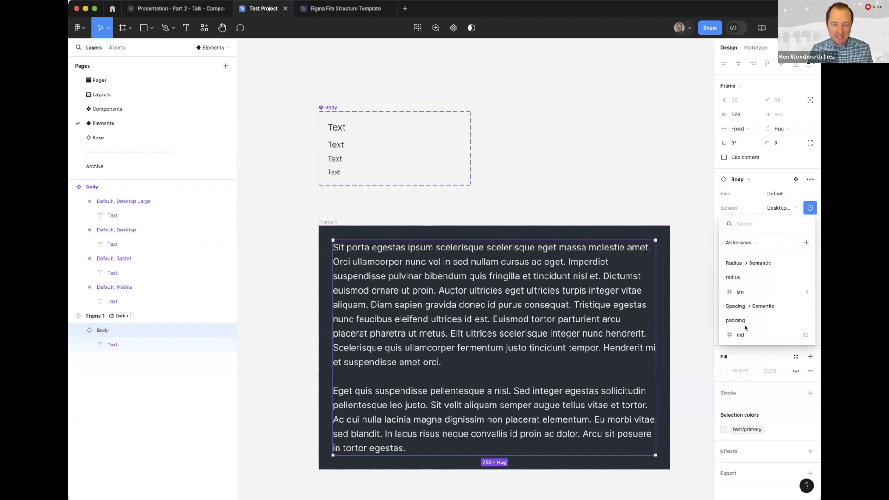
{"action": "left_click", "coordinate": [623, 157]}
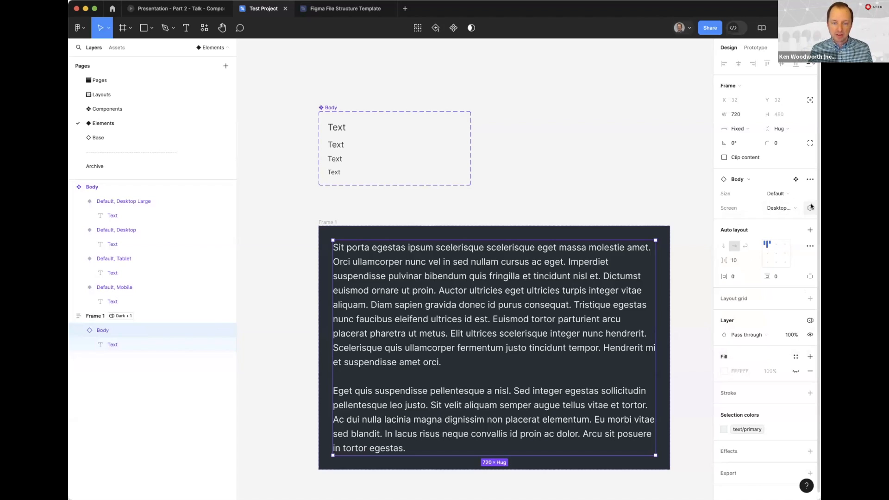
{"action": "left_click", "coordinate": [623, 158]}
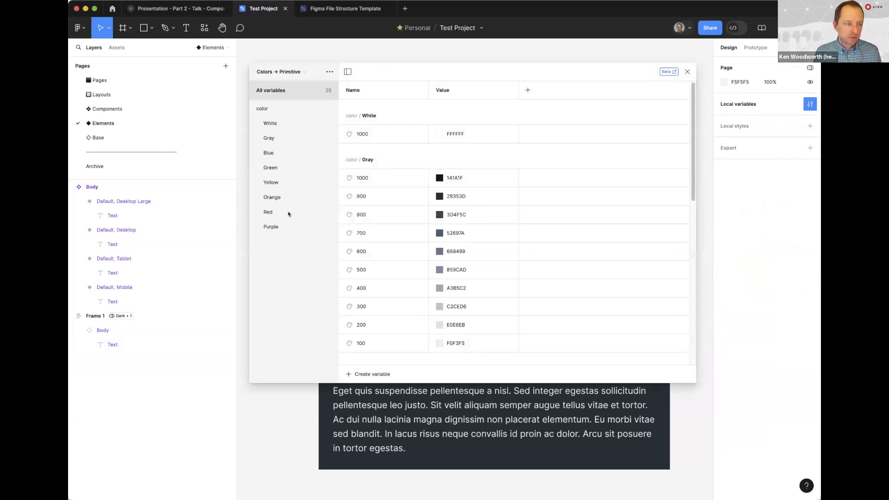
Create a string variable named Screen in the Spacing → Semantic collection of local variables
{"action": "left_click", "coordinate": [275, 72]}
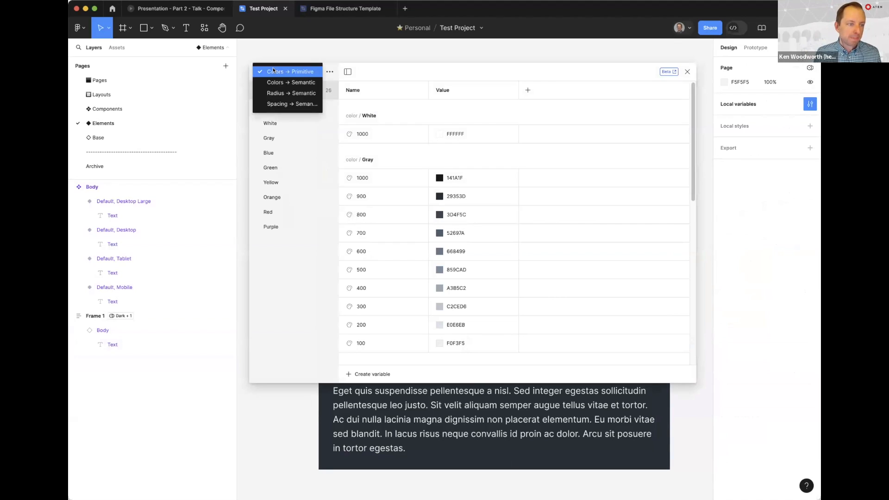
{"action": "left_click", "coordinate": [279, 104]}
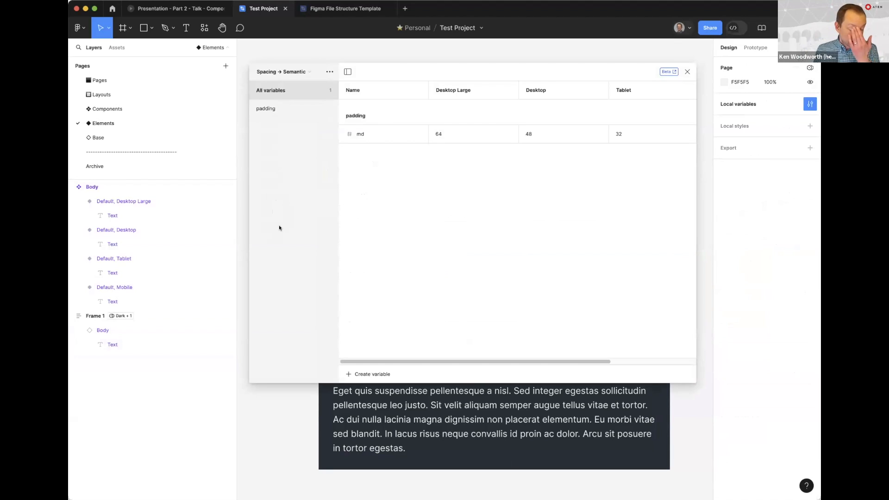
{"action": "left_click", "coordinate": [360, 374]}
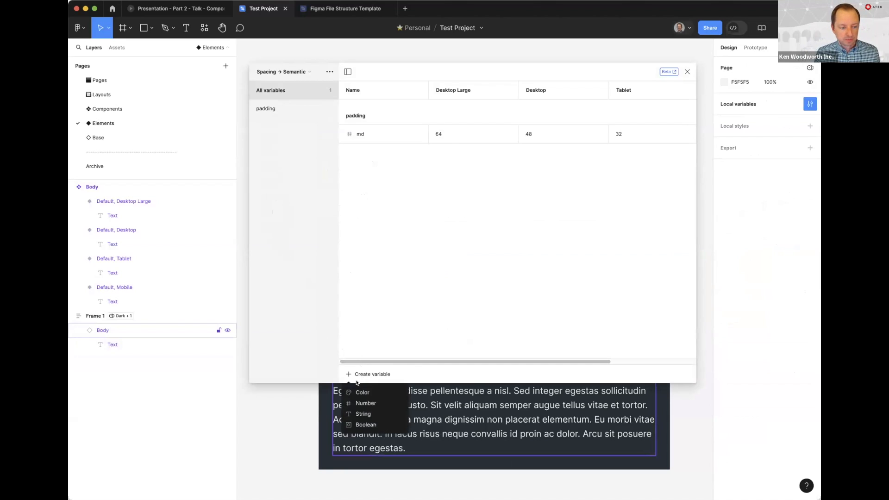
{"action": "left_click", "coordinate": [365, 415]}
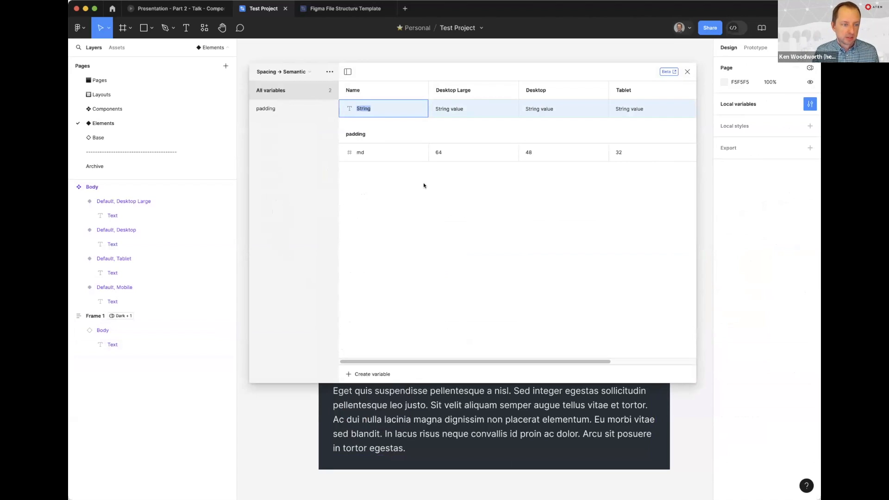
{"action": "type", "text": "Scree"}
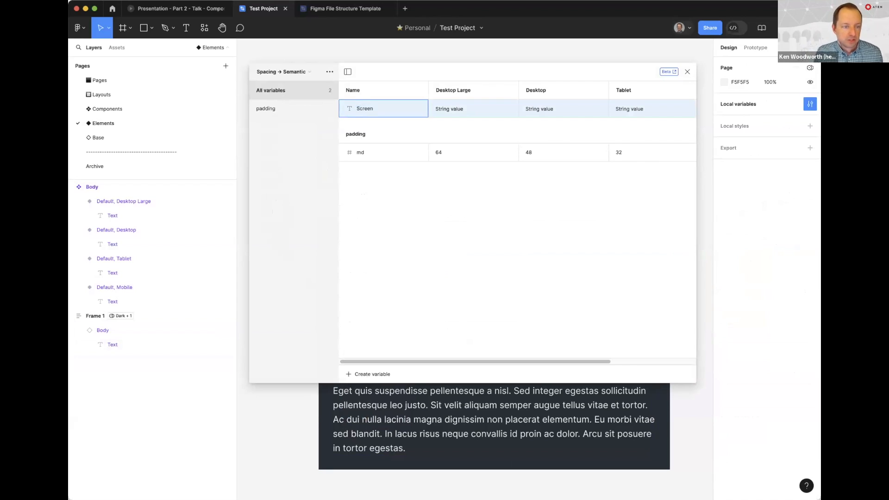
{"action": "key", "text": "Tab"}
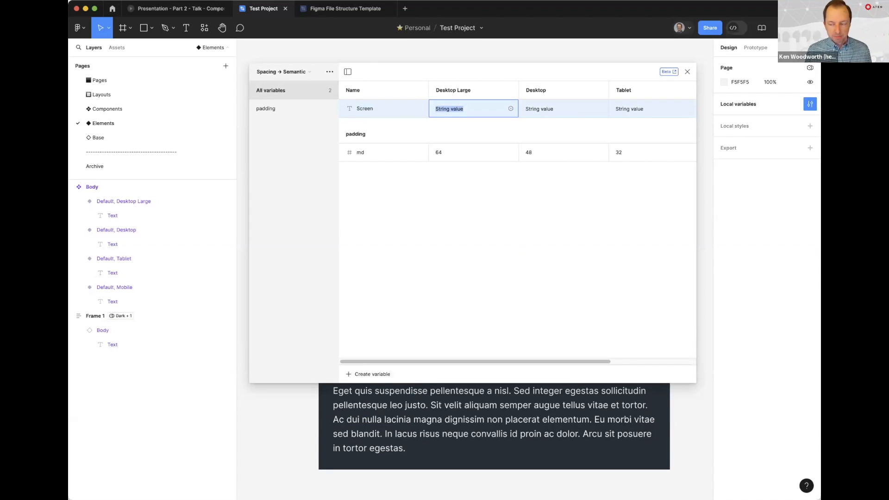
Set the Screen variable to "Desktop Large" in the Desktop Large mode and "Desktop" in the Desktop mode
{"action": "type", "text": "Desktop Large"}
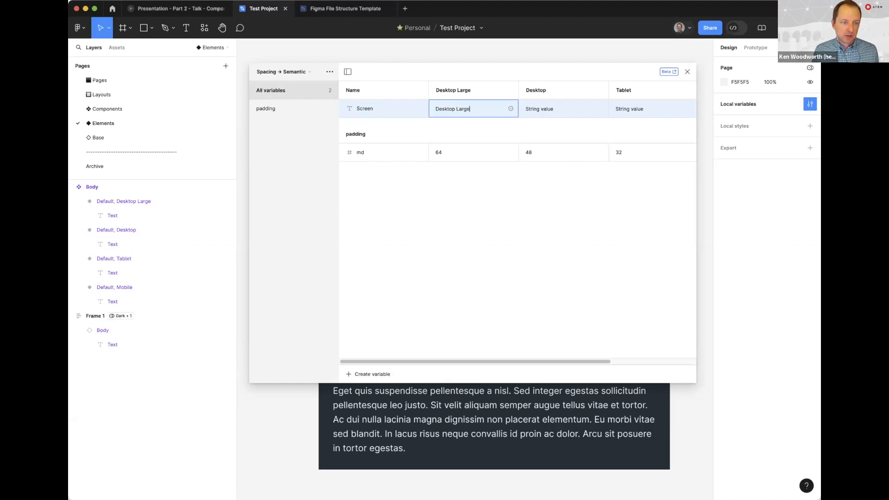
{"action": "key", "text": "Tab"}
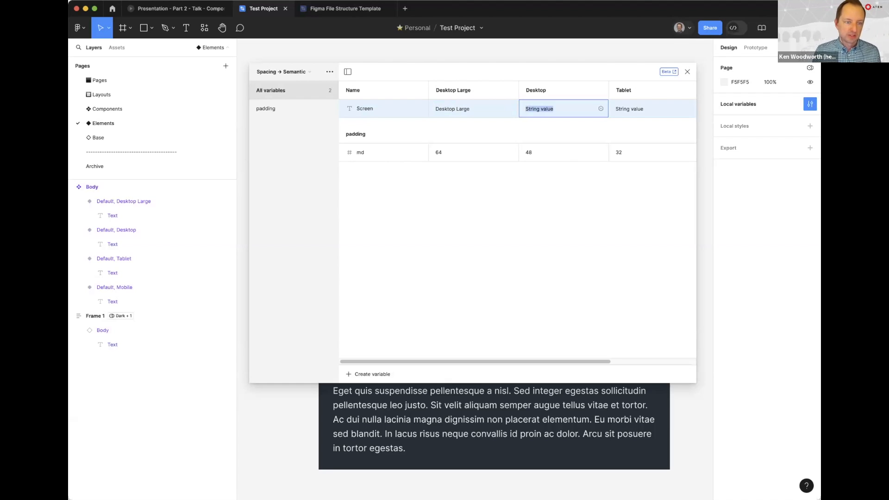
{"action": "type", "text": "Desktop"}
{"action": "key", "text": "Tab"}
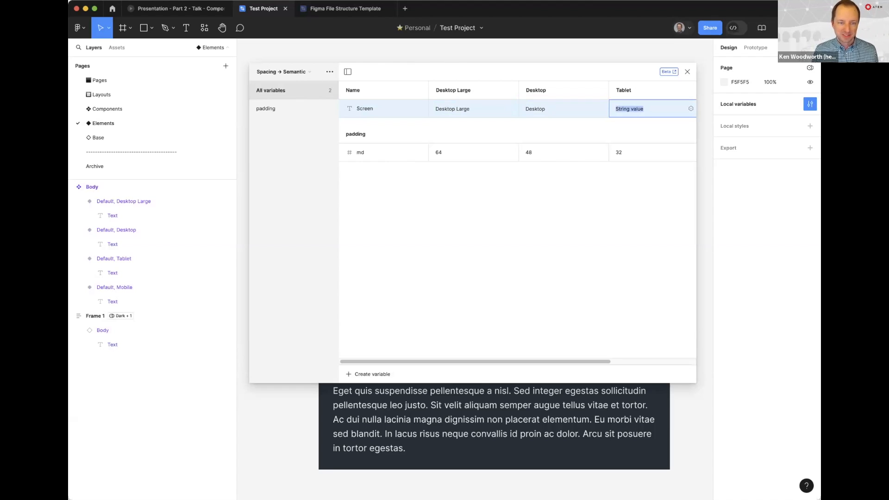
Set the Screen variable to "Tablet" in the Tablet mode and "Mobile" in the Mobile mode, and close the variables window
{"action": "type", "text": "Tablet"}
{"action": "key", "text": "Return"}
{"action": "scroll", "coordinate": [528, 119], "scroll_direction": "right", "scroll_amount": 3}
{"action": "triple_click", "coordinate": [602, 107]}
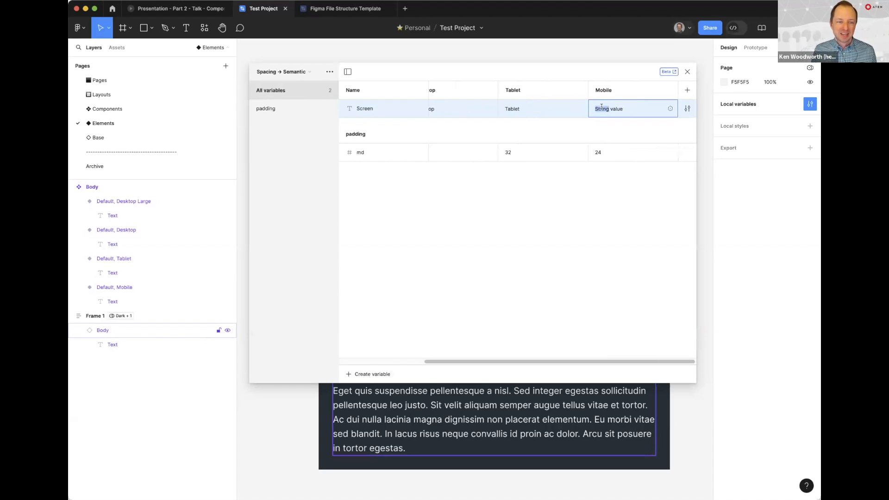
{"action": "type", "text": "Mobile"}
{"action": "key", "text": "Return"}
{"action": "scroll", "coordinate": [482, 125], "scroll_direction": "left", "scroll_amount": 3}
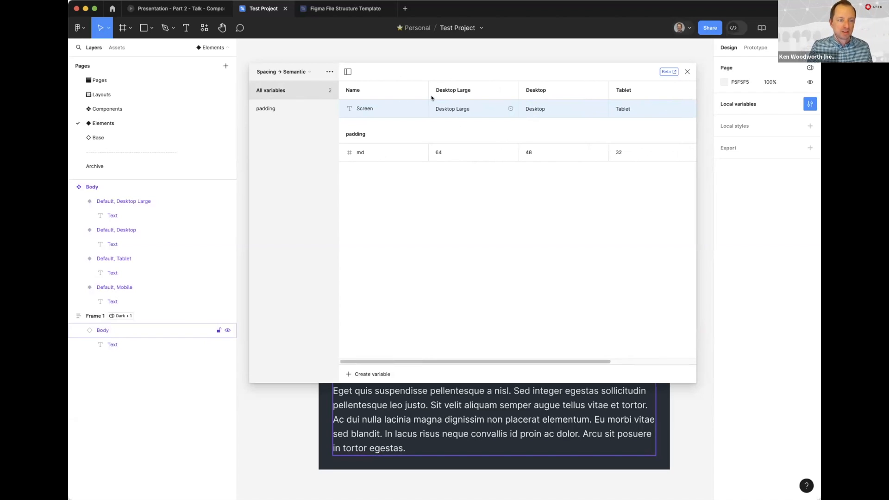
{"action": "left_click", "coordinate": [687, 71]}
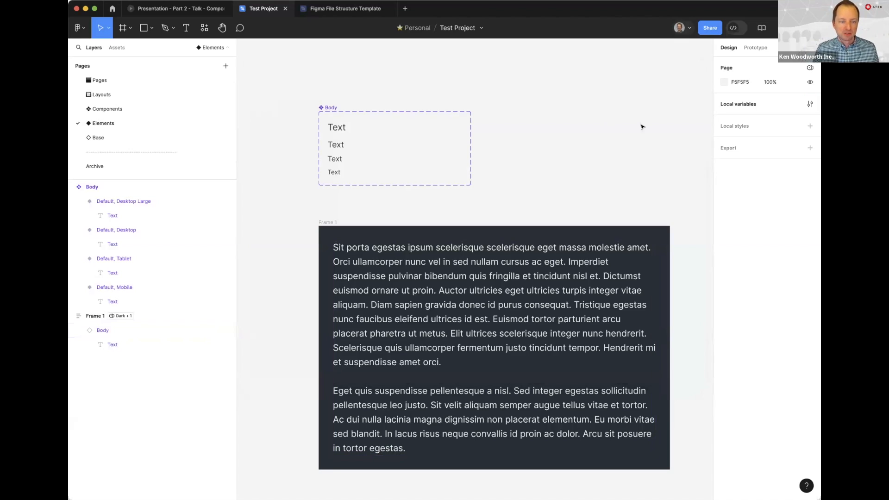
Assign the Screen variable to the Screen property of the Body instance in Frame 1
{"action": "left_click", "coordinate": [480, 271]}
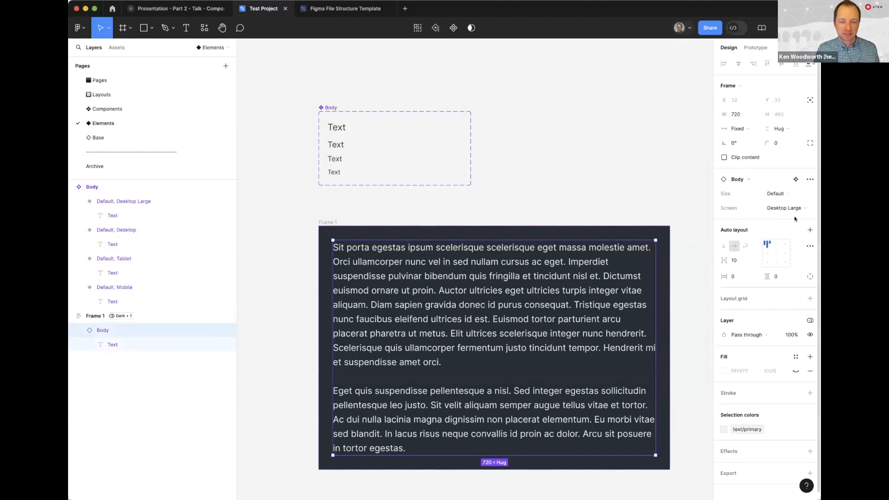
{"action": "left_click", "coordinate": [808, 208]}
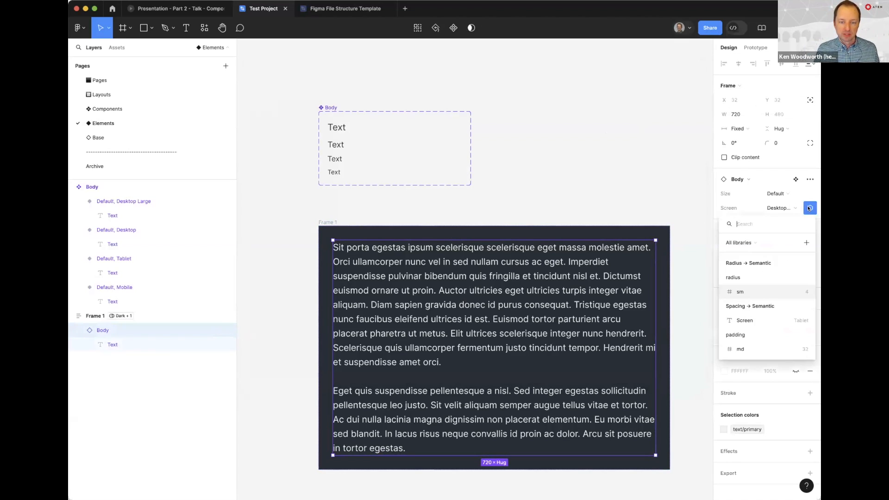
{"action": "left_click", "coordinate": [741, 321]}
{"action": "left_click", "coordinate": [624, 168]}
Switch Frame 1's Spacing → Semantic mode to Mobile, Tablet, Desktop and finally Desktop Large
{"action": "left_click", "coordinate": [490, 256]}
{"action": "left_click", "coordinate": [320, 222]}
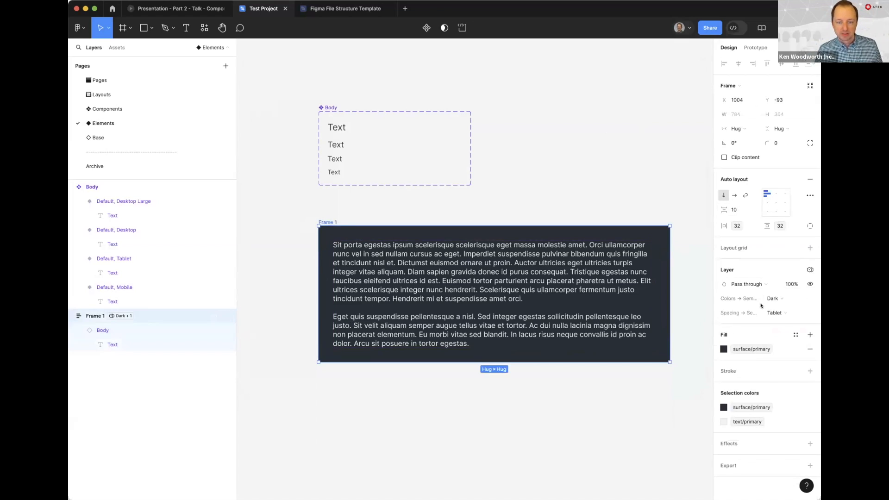
{"action": "left_click", "coordinate": [774, 312]}
{"action": "left_click", "coordinate": [774, 323]}
{"action": "left_click", "coordinate": [773, 309]}
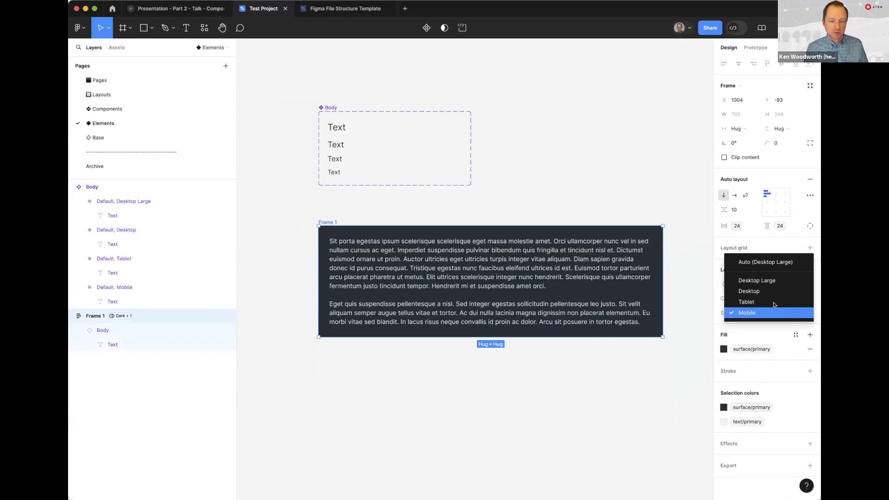
{"action": "left_click", "coordinate": [774, 302]}
{"action": "left_click", "coordinate": [779, 312]}
{"action": "left_click", "coordinate": [778, 302]}
{"action": "left_click", "coordinate": [780, 312]}
{"action": "left_click", "coordinate": [776, 299]}
Inspect the Body instance's Screen property and Frame 1's variable mode settings
{"action": "left_click", "coordinate": [596, 168]}
{"action": "left_click_drag", "start_coordinate": [618, 174], "coordinate": [576, 108]}
{"action": "left_click", "coordinate": [500, 210]}
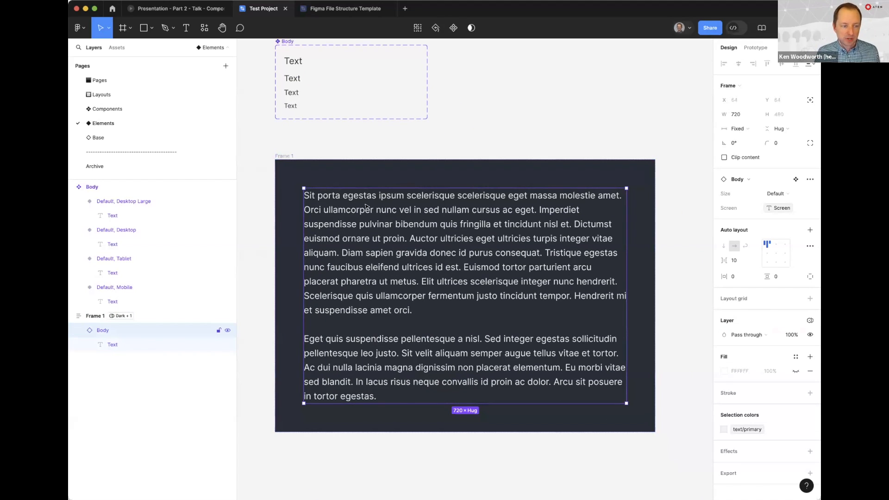
{"action": "left_click", "coordinate": [277, 156]}
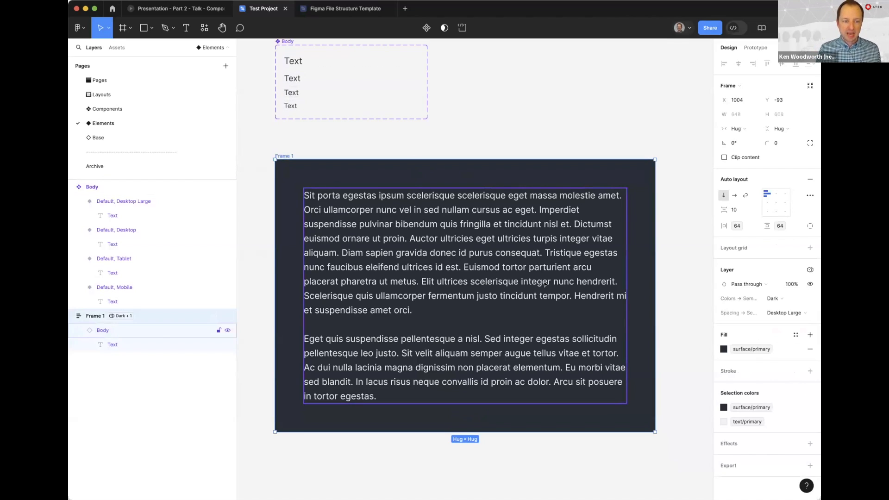
{"action": "left_click", "coordinate": [574, 145]}
Set Frame 1's Colors → Semantic mode to Light
{"action": "left_click", "coordinate": [294, 156]}
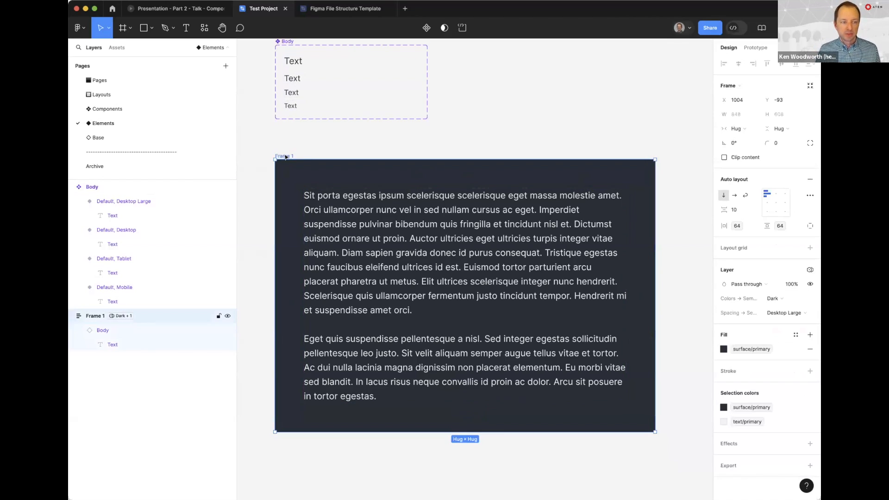
{"action": "left_click", "coordinate": [772, 298]}
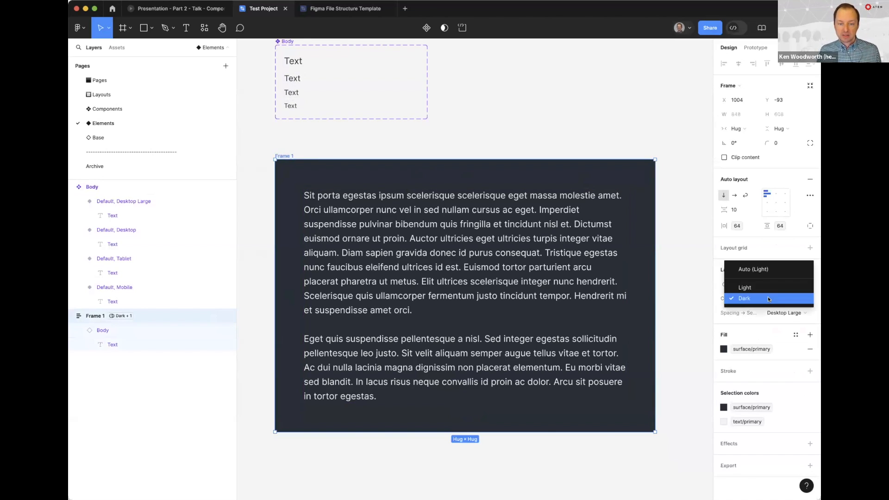
{"action": "left_click", "coordinate": [772, 288]}
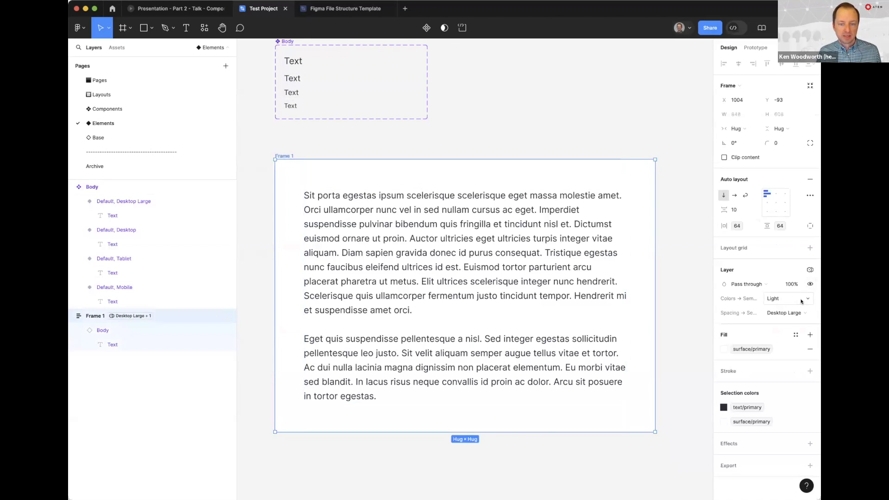
Try Frame 1's spacing mode as Desktop and Mobile, and return it to Desktop Large
{"action": "left_click", "coordinate": [785, 313]}
{"action": "left_click", "coordinate": [759, 323]}
{"action": "left_click", "coordinate": [783, 312]}
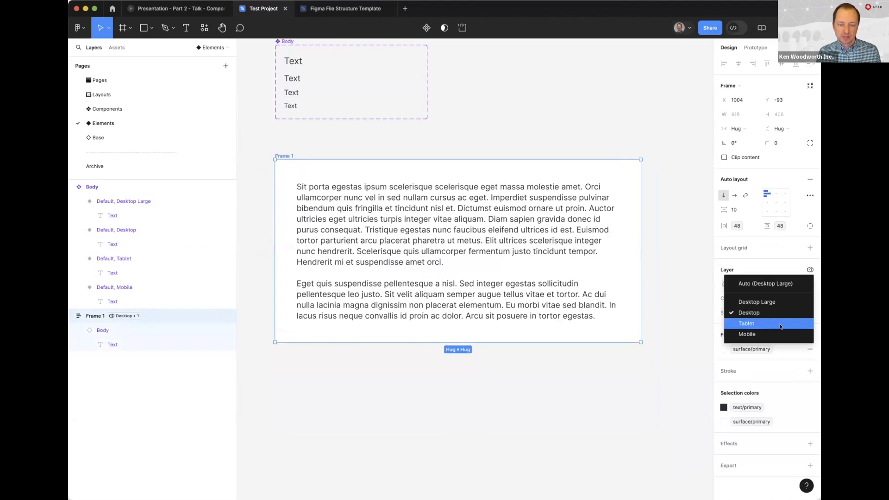
{"action": "left_click", "coordinate": [778, 334]}
{"action": "left_click", "coordinate": [780, 313]}
{"action": "left_click", "coordinate": [756, 280]}
{"action": "left_click", "coordinate": [501, 129]}
{"action": "left_click", "coordinate": [394, 216]}
{"action": "left_click", "coordinate": [485, 131]}
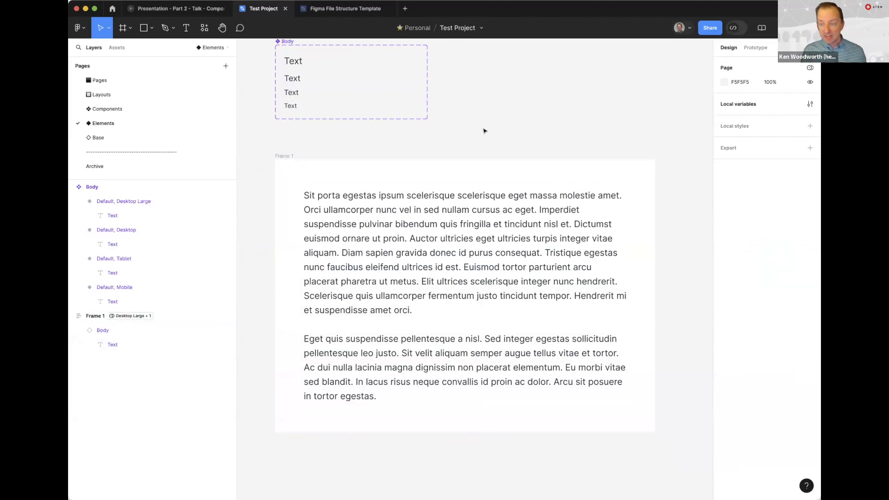
Duplicate the Body component set beside the original and rename the copy Heading
{"action": "key", "text": "ctrl+minus"}
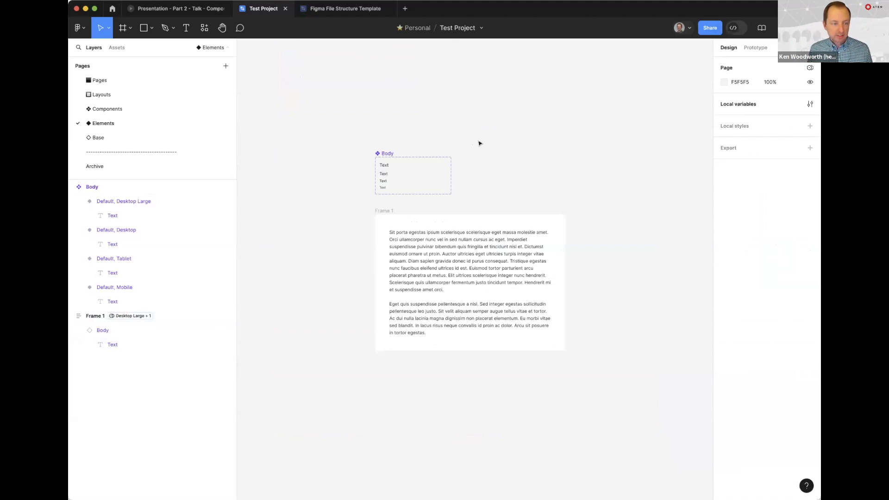
{"action": "left_click_drag", "start_coordinate": [386, 152], "coordinate": [475, 153]}
{"action": "scroll", "coordinate": [472, 143], "scroll_direction": "up", "scroll_amount": 5}
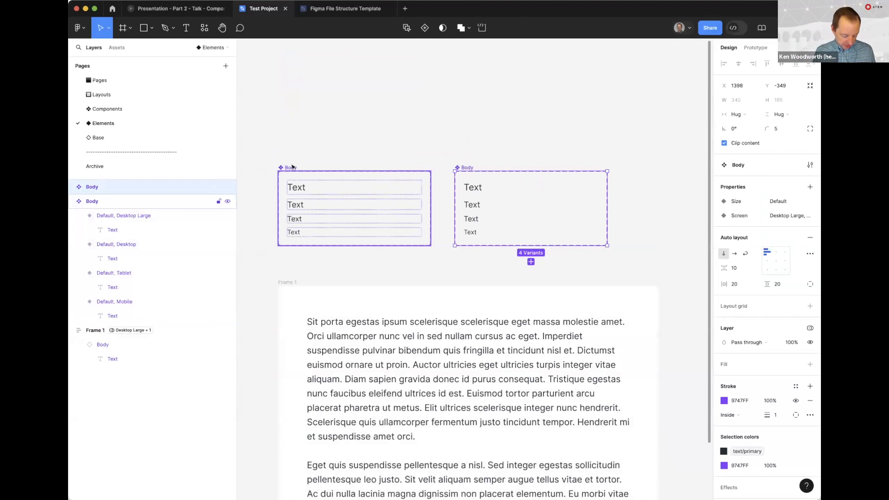
{"action": "key", "text": "super+r"}
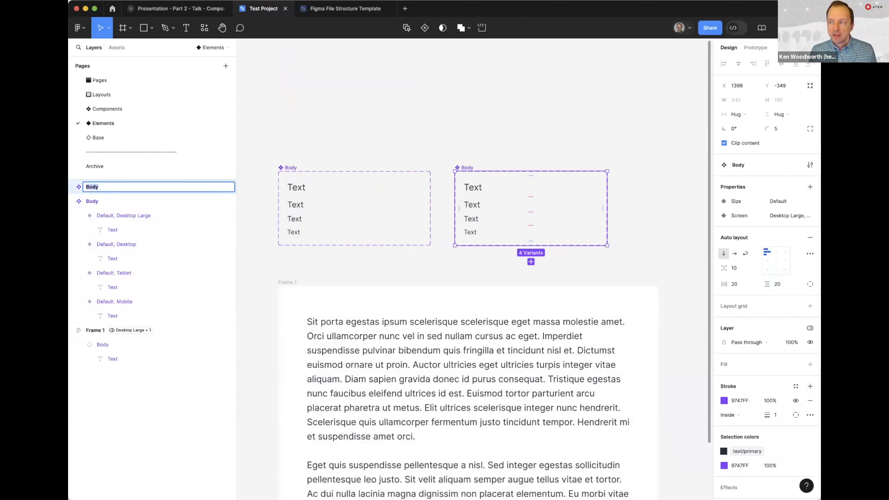
{"action": "type", "text": "Heading"}
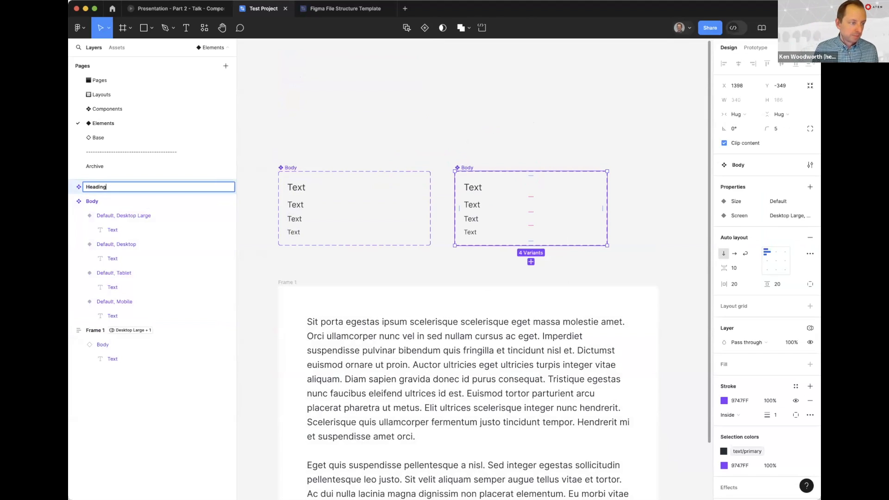
{"action": "key", "text": "Return"}
Set the Size value of all four Heading variants to H1
{"action": "left_click_drag", "start_coordinate": [471, 157], "coordinate": [473, 272]}
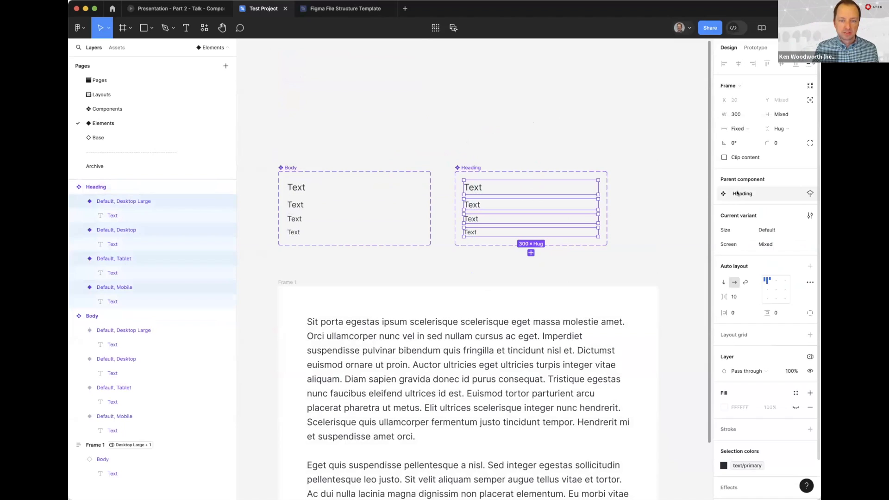
{"action": "left_click", "coordinate": [766, 234]}
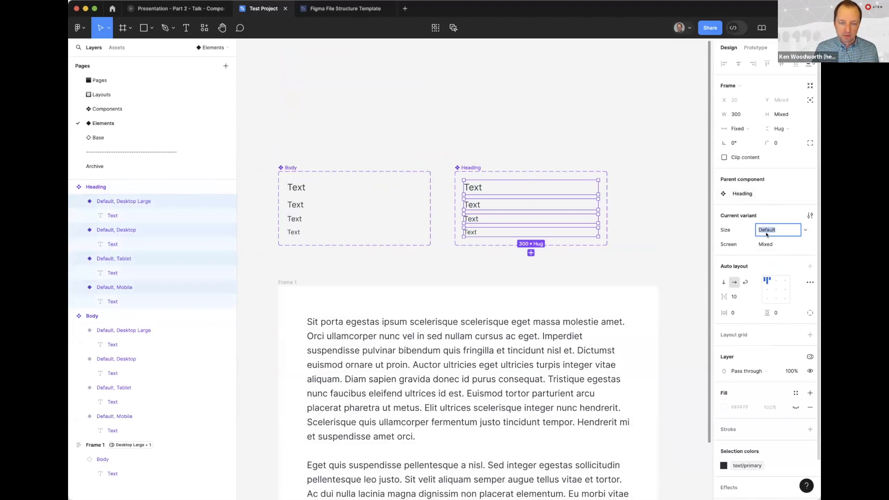
{"action": "type", "text": "H1"}
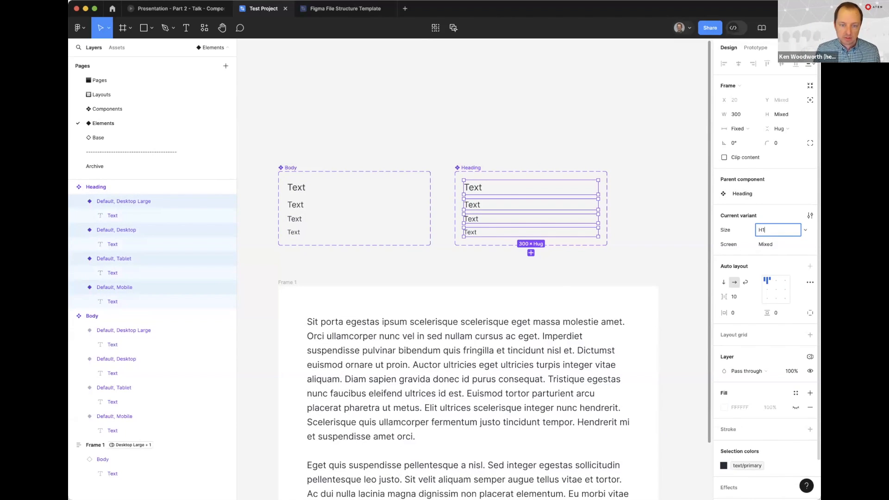
{"action": "left_click", "coordinate": [525, 130]}
Set the font weight of the text in all four Heading variants to Bold
{"action": "left_click_drag", "start_coordinate": [476, 147], "coordinate": [469, 271]}
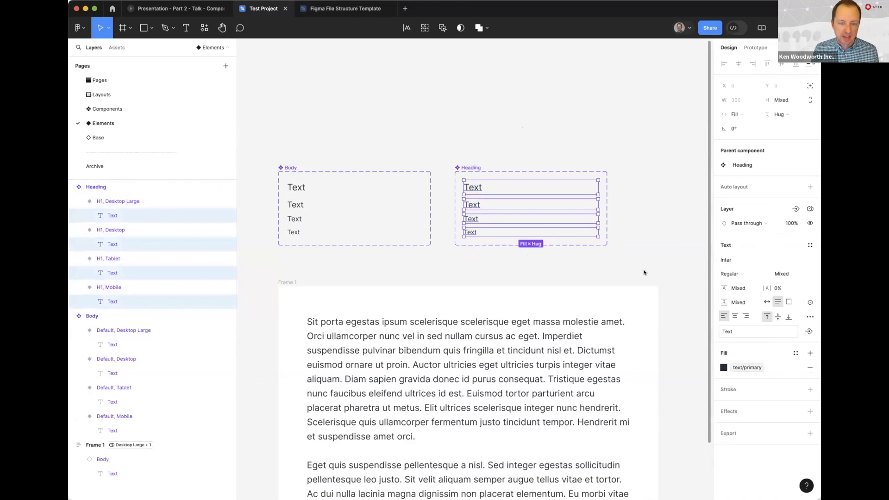
{"action": "left_click", "coordinate": [731, 274]}
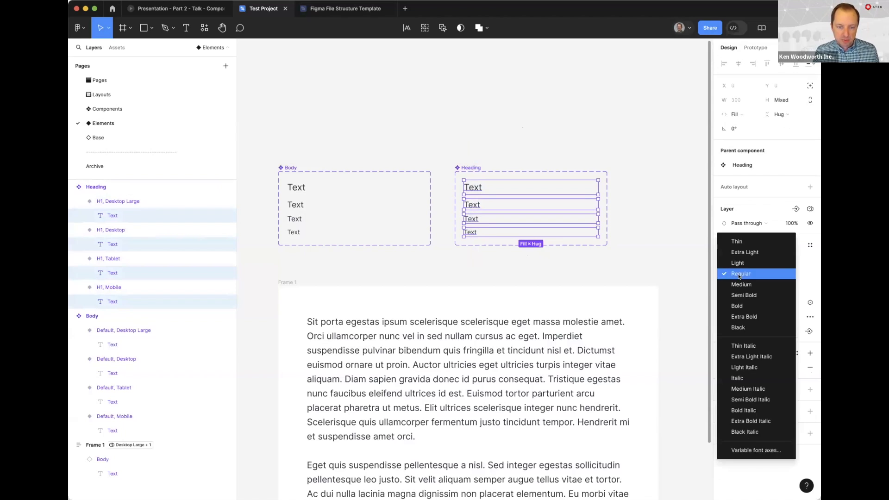
{"action": "left_click", "coordinate": [752, 302]}
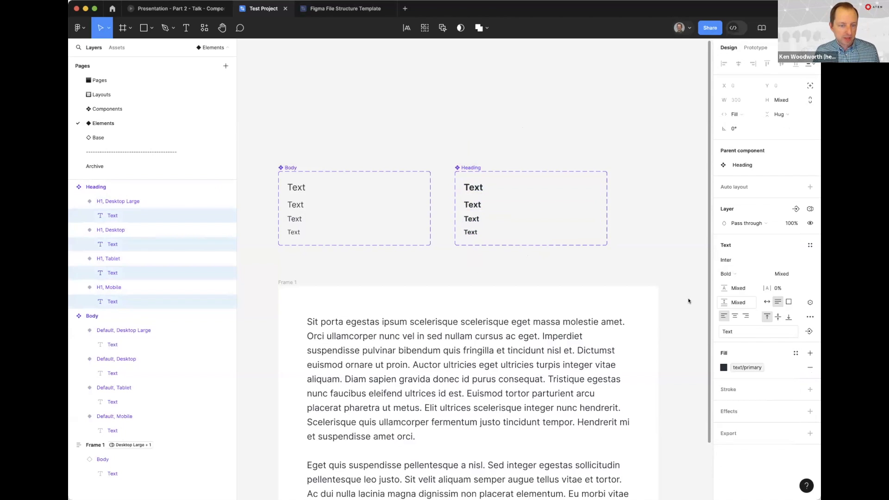
{"action": "left_click", "coordinate": [605, 266]}
{"action": "scroll", "coordinate": [506, 194], "scroll_direction": "up", "scroll_amount": 5}
{"action": "scroll", "coordinate": [447, 319], "scroll_direction": "right", "scroll_amount": 3}
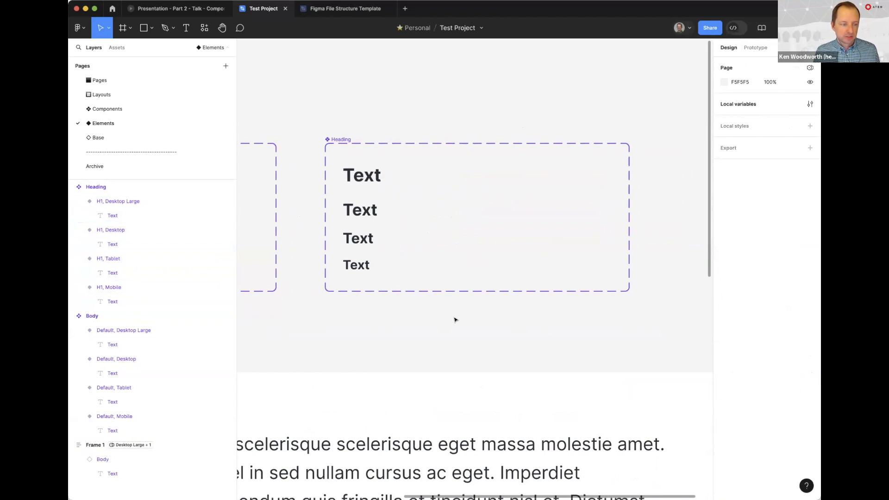
{"action": "left_click", "coordinate": [361, 174]}
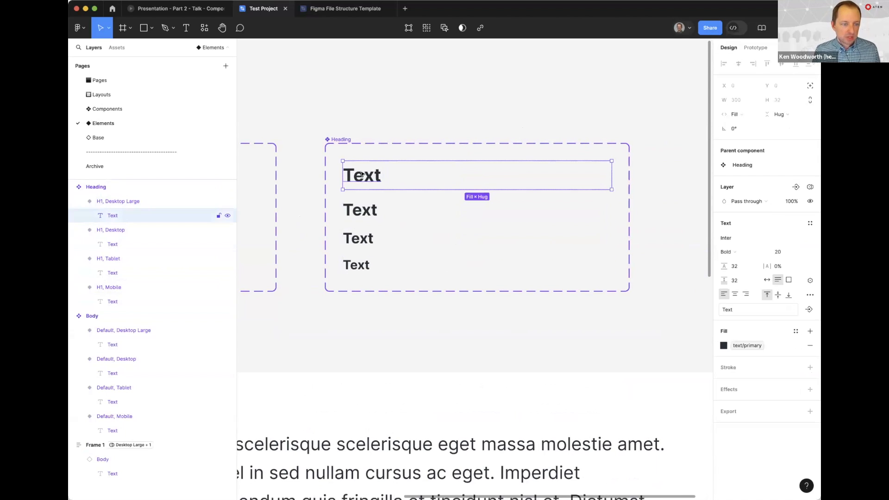
{"action": "left_click", "coordinate": [377, 312]}
{"action": "scroll", "coordinate": [390, 316], "scroll_direction": "down", "scroll_amount": 3}
{"action": "scroll", "coordinate": [391, 316], "scroll_direction": "left", "scroll_amount": 5}
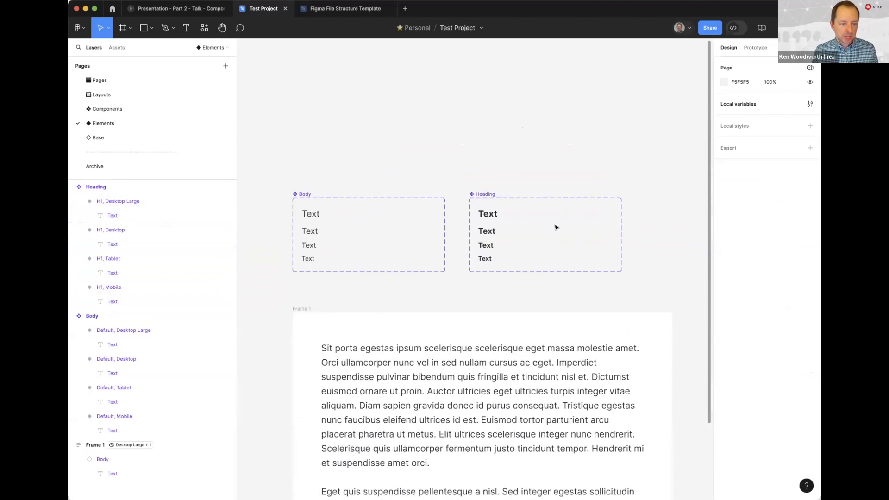
Paste an instance of the H1 Desktop Large Heading into Frame 1 and move it above the Body text
{"action": "left_click", "coordinate": [547, 199]}
{"action": "left_click", "coordinate": [357, 294]}
{"action": "key", "text": "super+v"}
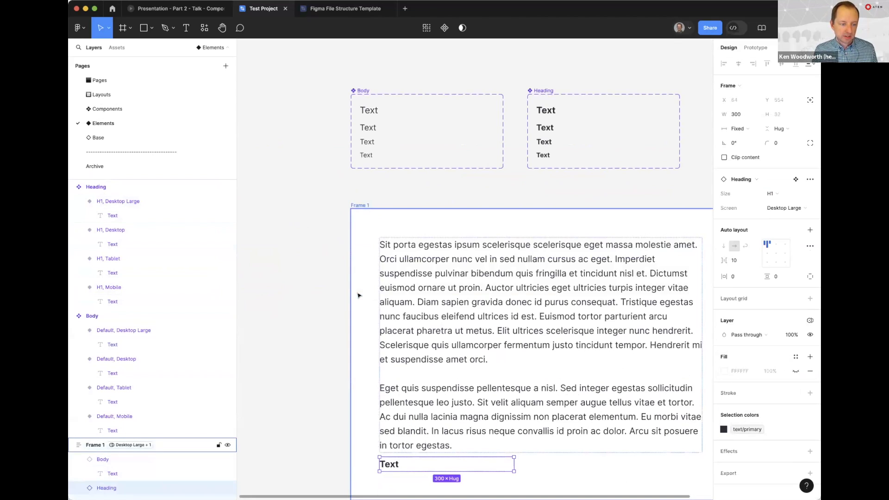
{"action": "key", "text": "Up"}
{"action": "left_click", "coordinate": [381, 223]}
{"action": "left_click", "coordinate": [399, 244]}
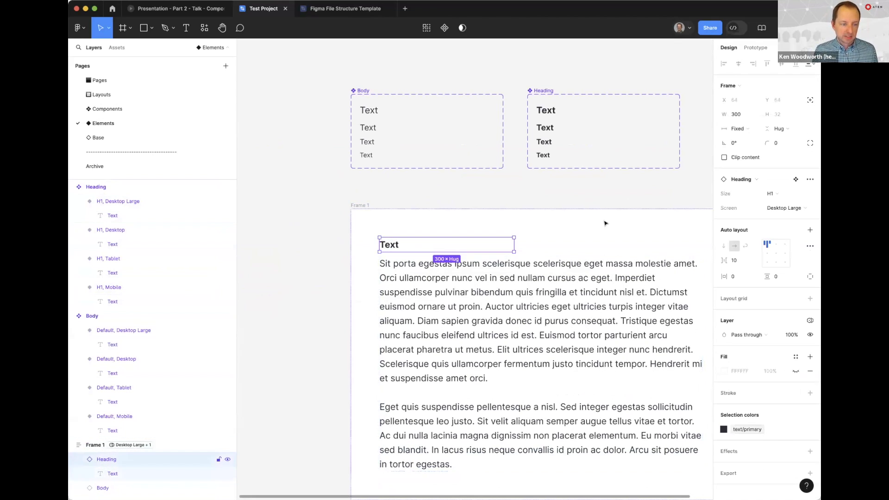
Set the Heading and Body instances inside Frame 1 to fill the container's width
{"action": "left_click", "coordinate": [737, 132]}
{"action": "left_click", "coordinate": [751, 151]}
{"action": "left_click", "coordinate": [536, 298]}
{"action": "left_click", "coordinate": [741, 130]}
{"action": "left_click", "coordinate": [747, 148]}
{"action": "left_click", "coordinate": [446, 204]}
{"action": "scroll", "coordinate": [452, 140], "scroll_direction": "right", "scroll_amount": 5}
{"action": "scroll", "coordinate": [452, 140], "scroll_direction": "up", "scroll_amount": 1}
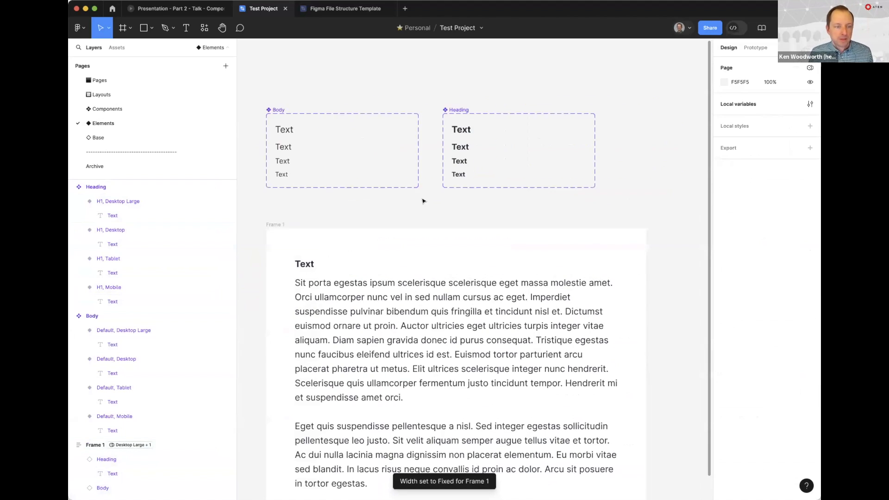
Set the Desktop Large Heading text to font size 64, with line height and paragraph spacing of 64
{"action": "double_click", "coordinate": [452, 141]}
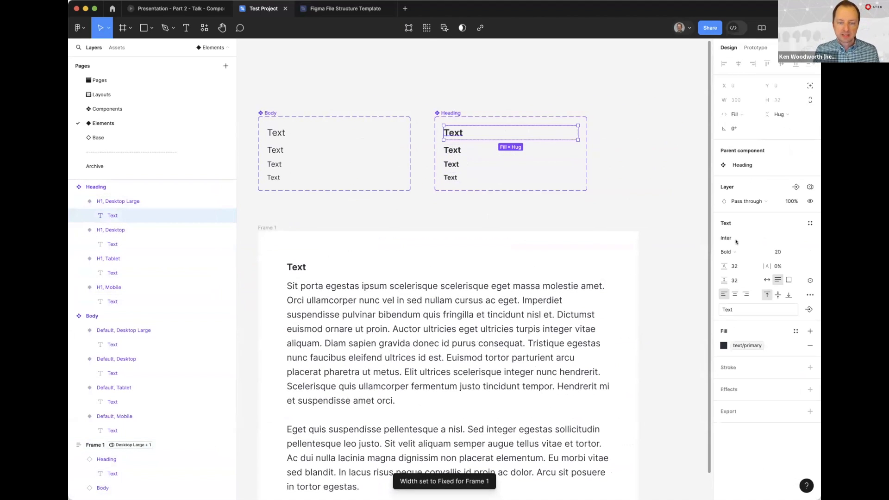
{"action": "left_click", "coordinate": [783, 251]}
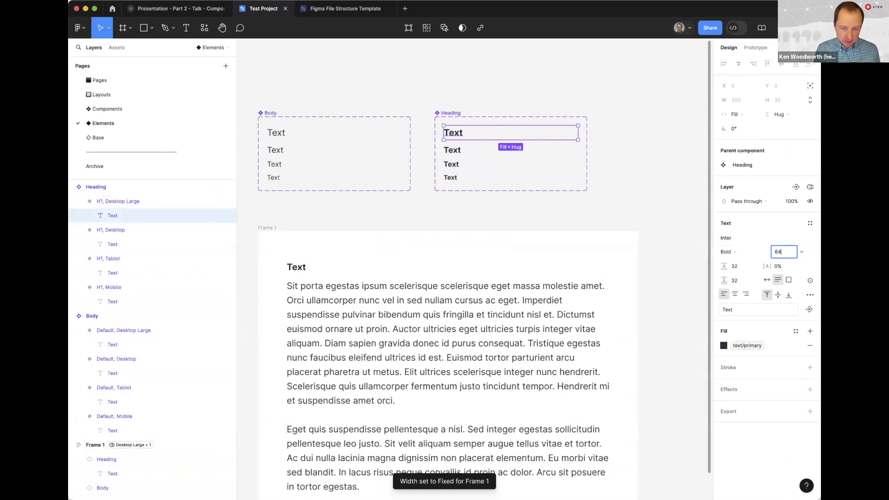
{"action": "key", "text": "Tab"}
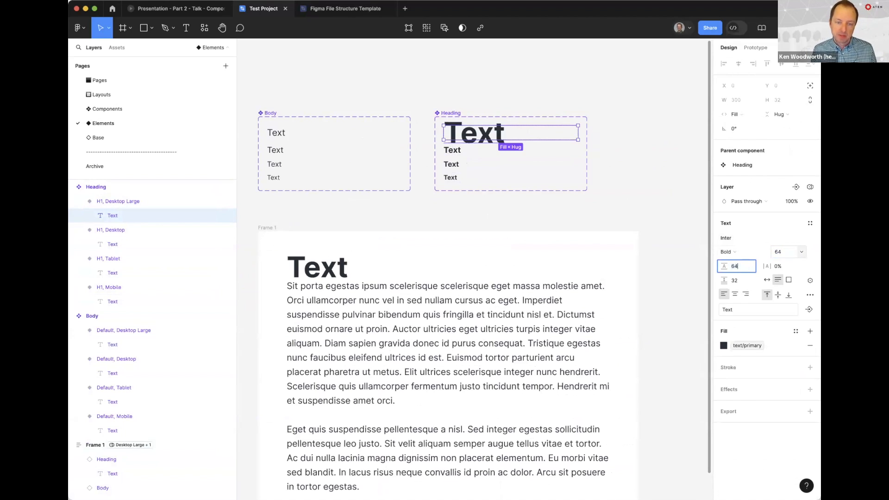
{"action": "type", "text": "64"}
{"action": "key", "text": "Tab"}
{"action": "key", "text": "Return"}
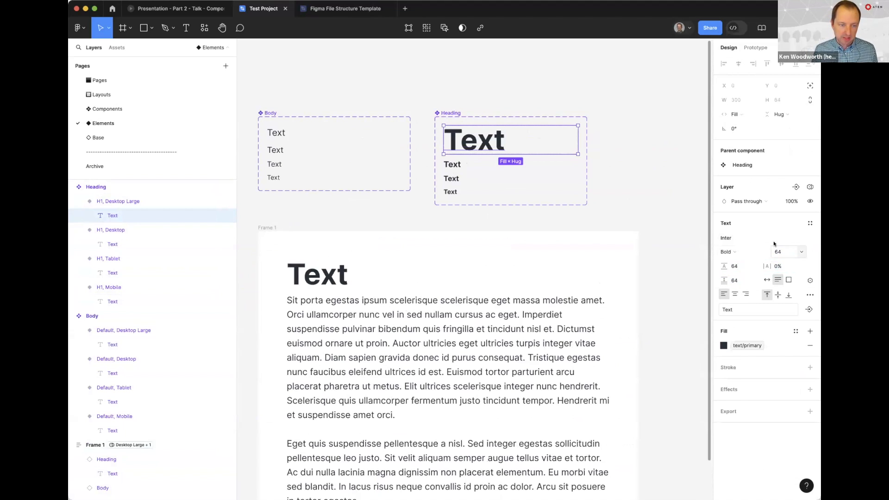
Replace the Heading instance's text in Frame 1 with the opening Body sentences, from "Sit porta egestas" through "cursus ac eget."
{"action": "left_click", "coordinate": [339, 226]}
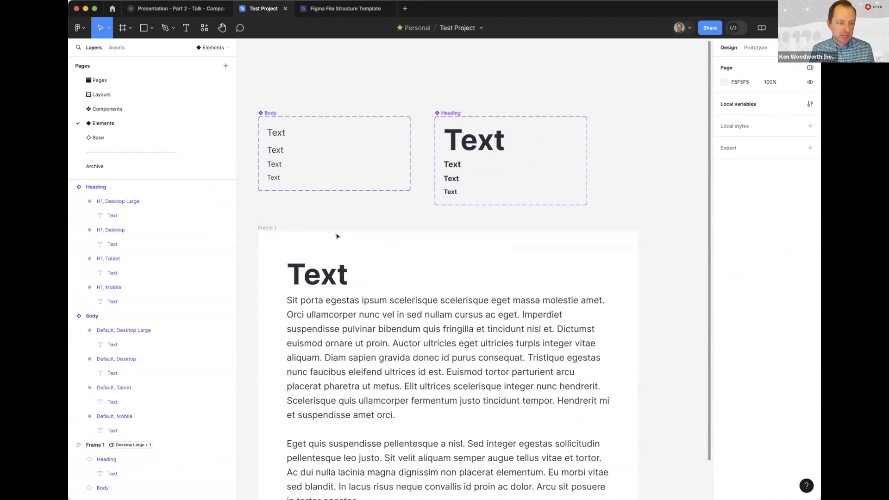
{"action": "left_click", "coordinate": [325, 272], "text": "super"}
{"action": "double_click", "coordinate": [325, 273]}
{"action": "key", "text": "Right"}
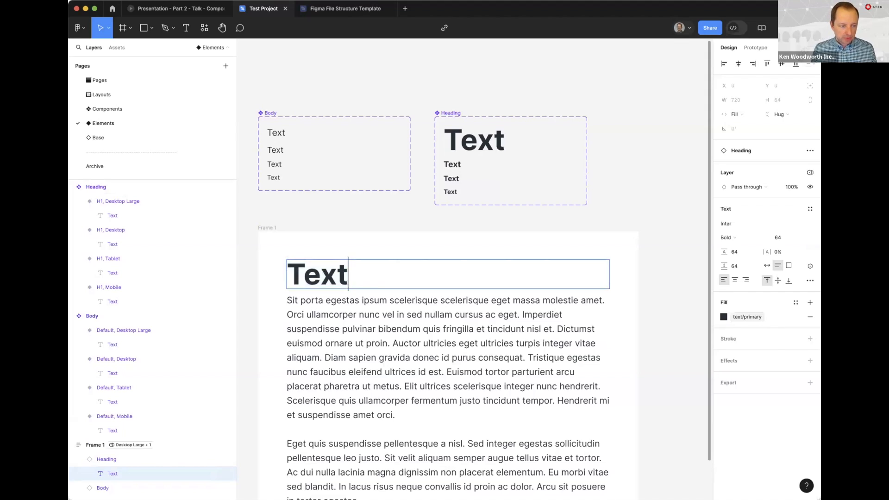
{"action": "left_click", "coordinate": [374, 314]}
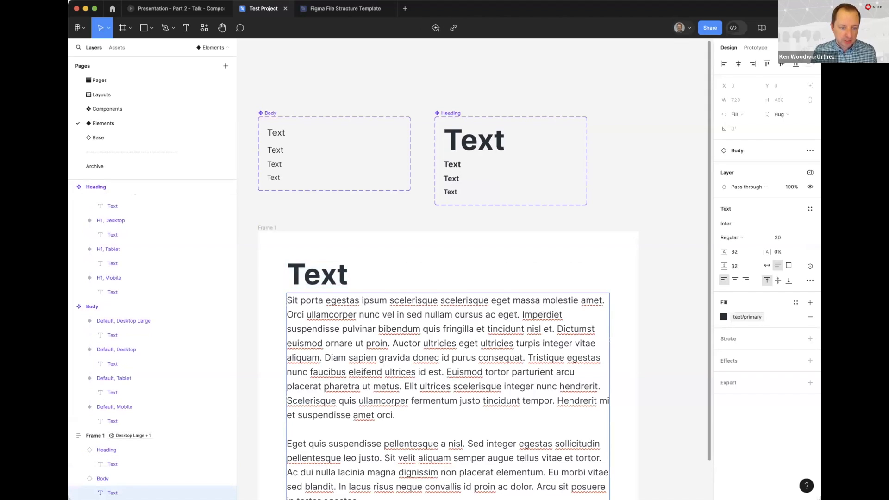
{"action": "left_click_drag", "start_coordinate": [519, 313], "coordinate": [288, 298]}
{"action": "key", "text": "super+c"}
{"action": "double_click", "coordinate": [346, 270]}
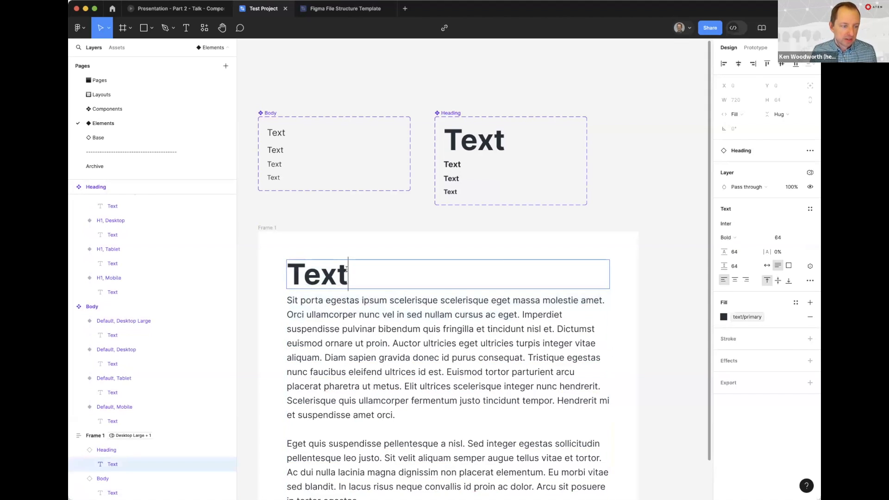
{"action": "key", "text": "super+v"}
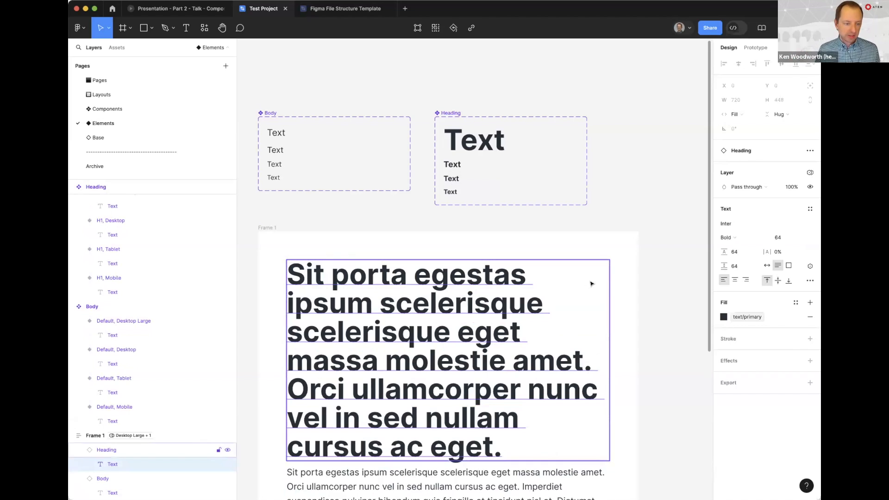
Bind Frame 1's vertical gap between items to the padding md variable from Spacing → Semantic
{"action": "left_click", "coordinate": [658, 277]}
{"action": "scroll", "coordinate": [667, 273], "scroll_direction": "down", "scroll_amount": 5}
{"action": "left_click", "coordinate": [351, 132]}
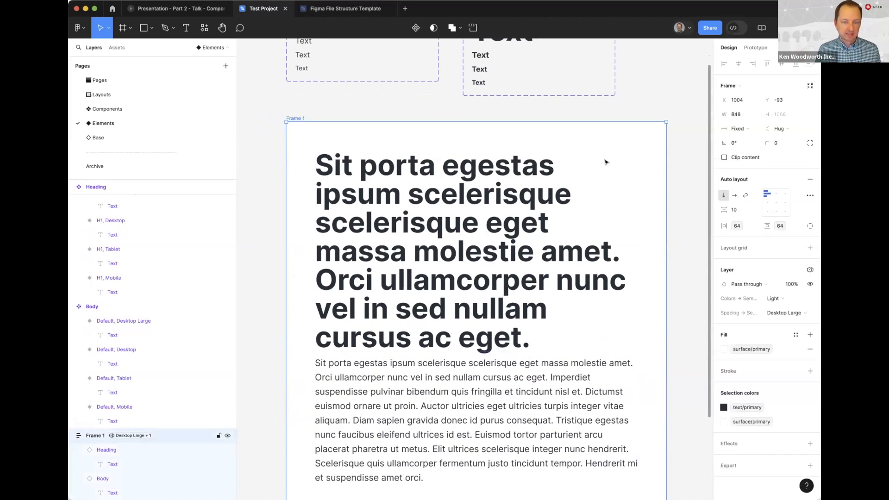
{"action": "left_click", "coordinate": [738, 211]}
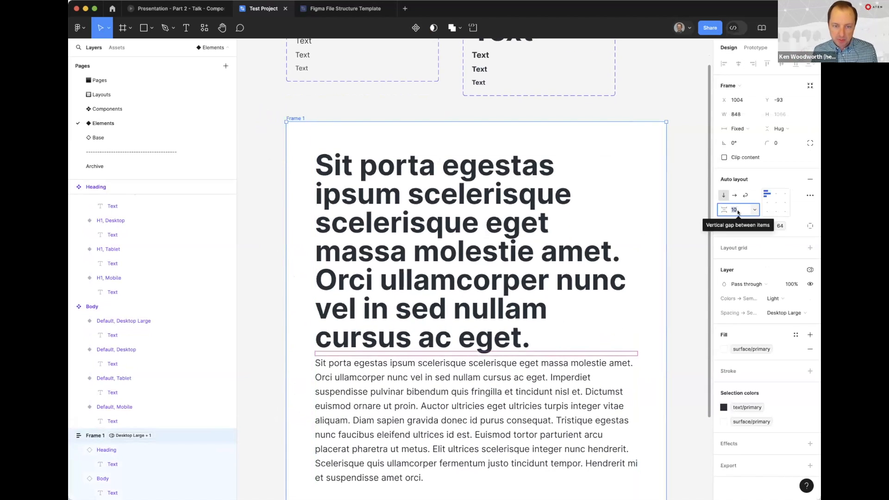
{"action": "left_click", "coordinate": [754, 210]}
{"action": "left_click", "coordinate": [752, 240]}
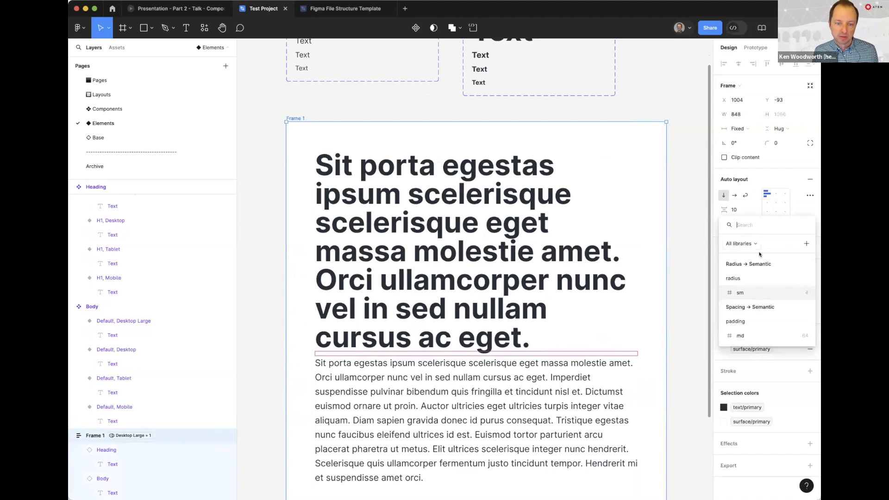
{"action": "left_click", "coordinate": [741, 333]}
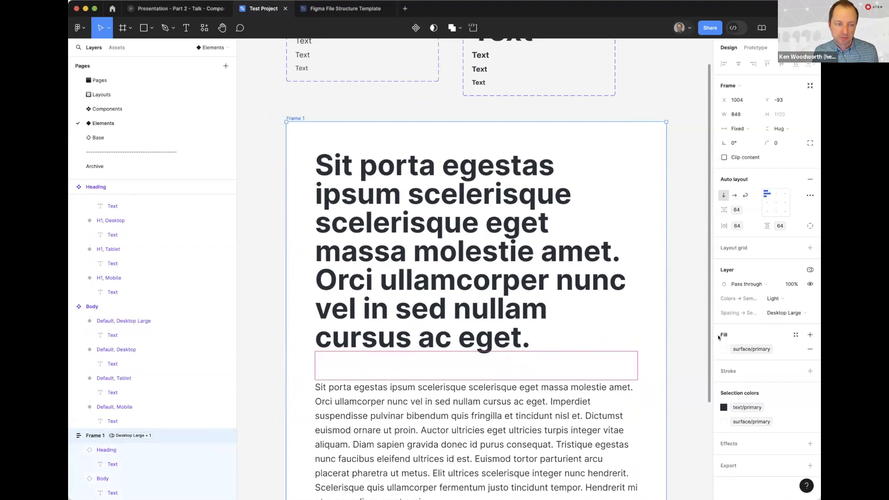
{"action": "left_click", "coordinate": [685, 296]}
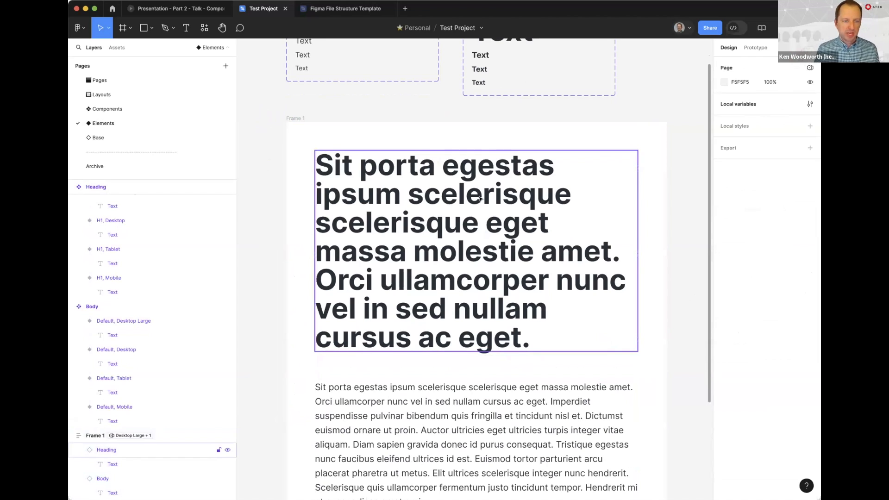
Set the Desktop Large Heading text's paragraph spacing and line height to 72
{"action": "scroll", "coordinate": [478, 198], "scroll_direction": "up", "scroll_amount": 5}
{"action": "left_click", "coordinate": [539, 230]}
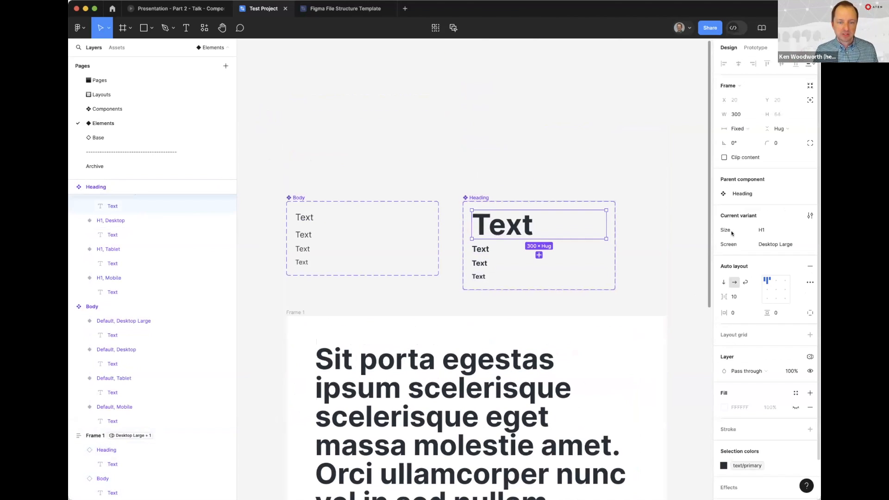
{"action": "key", "text": "Return"}
{"action": "left_click", "coordinate": [741, 280]}
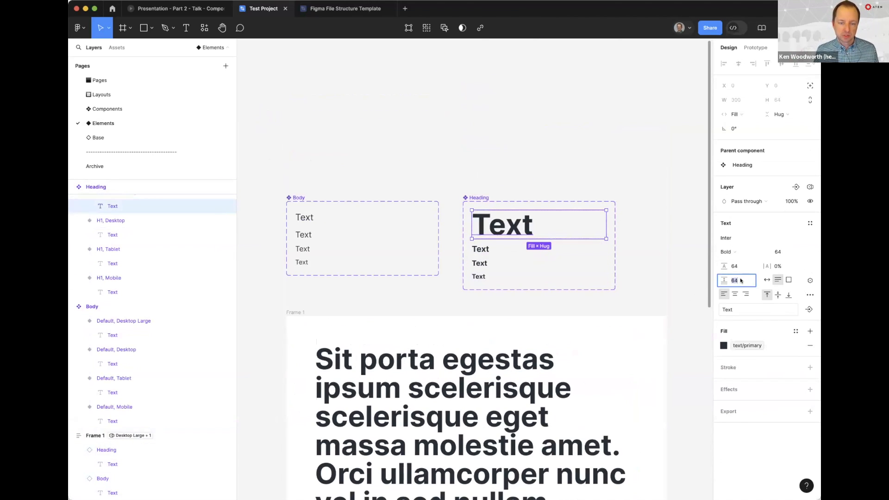
{"action": "type", "text": "72"}
{"action": "key", "text": "Return"}
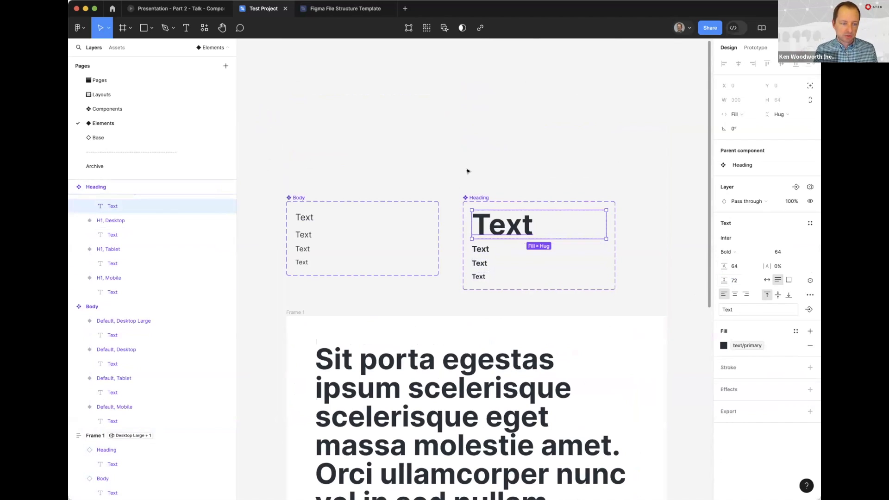
{"action": "left_click", "coordinate": [741, 266]}
{"action": "type", "text": "72"}
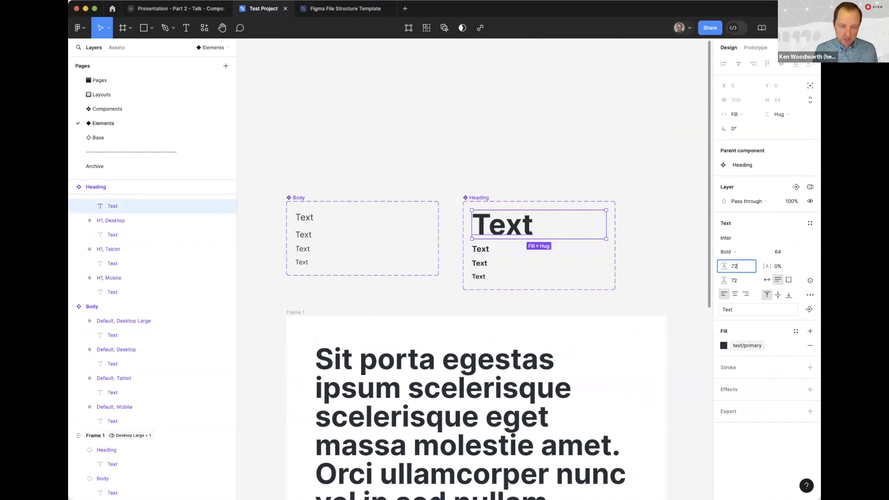
{"action": "key", "text": "Return"}
{"action": "left_click", "coordinate": [454, 179]}
Replace the long placeholder text of the Heading instance in Frame 1 with "Heading"
{"action": "scroll", "coordinate": [497, 223], "scroll_direction": "down", "scroll_amount": 5}
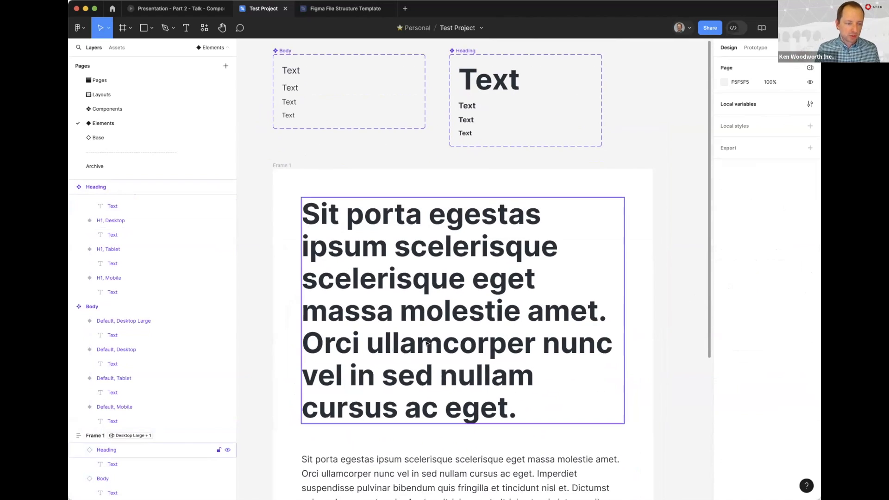
{"action": "left_click", "coordinate": [417, 329]}
{"action": "double_click", "coordinate": [418, 329]}
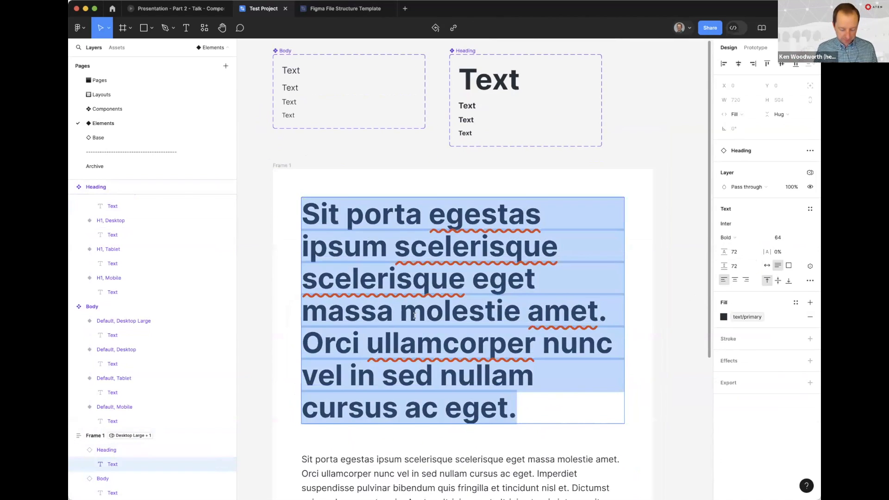
{"action": "type", "text": "heading"}
{"action": "key", "text": "super+Left"}
{"action": "key", "text": "Delete"}
{"action": "type", "text": "H"}
{"action": "key", "text": "Escape"}
Set the Desktop Heading text to font size 48, with line height and paragraph spacing of 64
{"action": "left_click", "coordinate": [502, 81]}
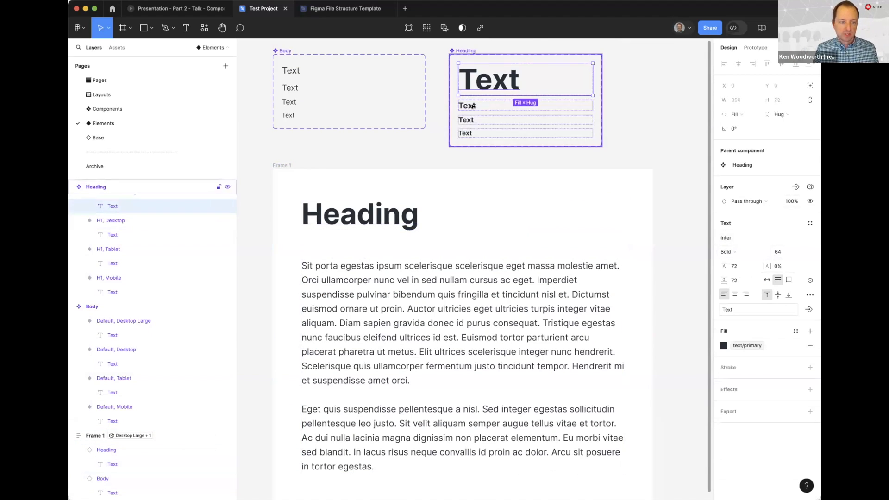
{"action": "left_click", "coordinate": [493, 108]}
{"action": "left_click", "coordinate": [782, 252]}
{"action": "type", "text": "48"}
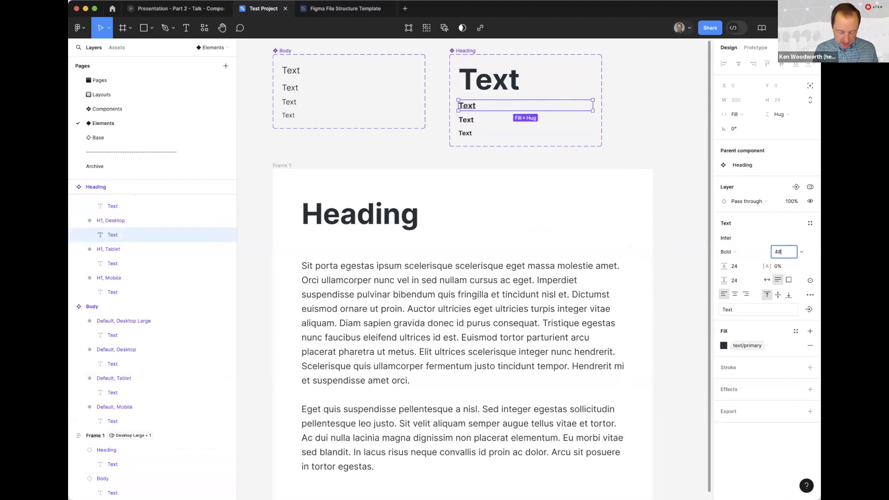
{"action": "key", "text": "Tab"}
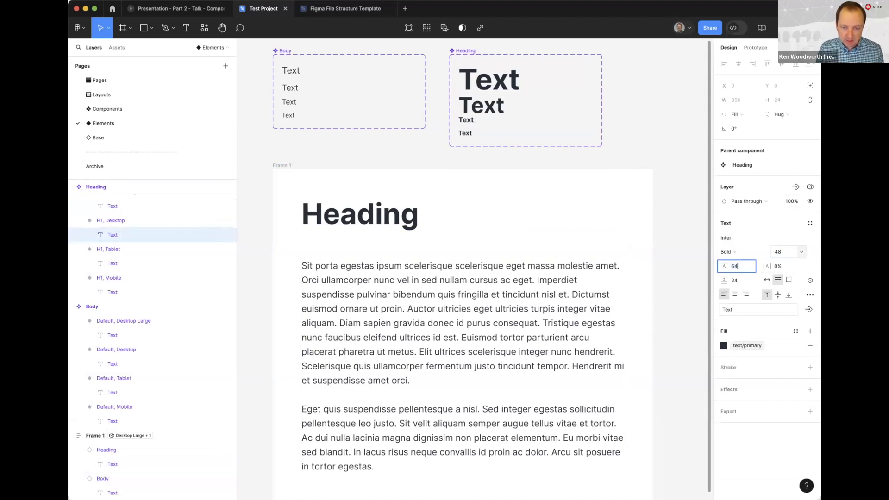
{"action": "type", "text": "64"}
{"action": "key", "text": "Tab"}
{"action": "type", "text": "64"}
{"action": "key", "text": "Return"}
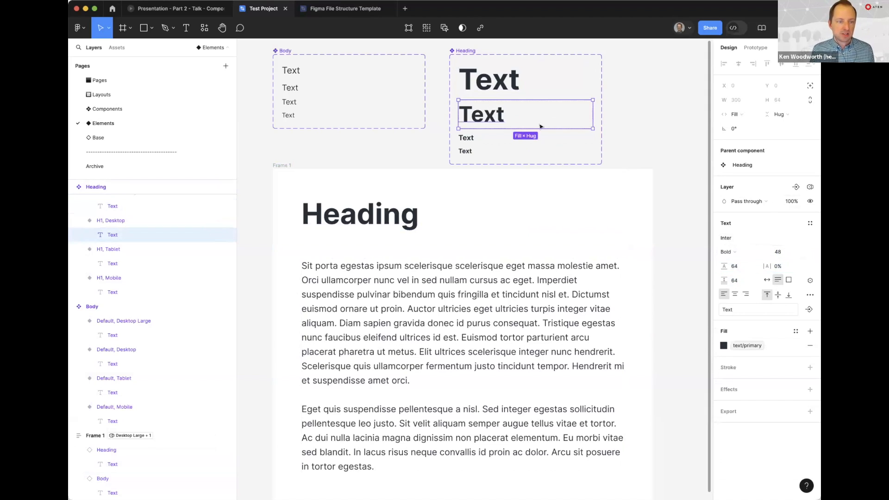
Set the Tablet Heading text to font size 40 with a line height of 48
{"action": "left_click", "coordinate": [467, 140], "text": "super"}
{"action": "left_click", "coordinate": [778, 250]}
{"action": "type", "text": "40"}
{"action": "key", "text": "Tab"}
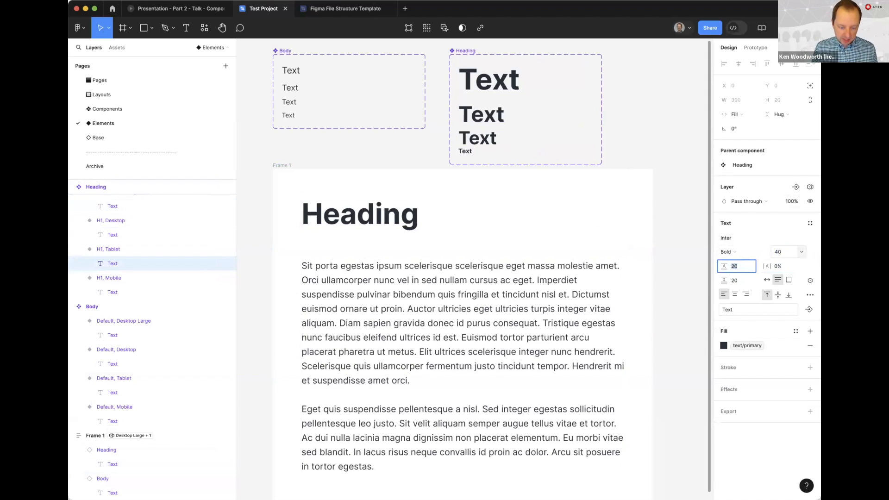
{"action": "key", "text": "Return"}
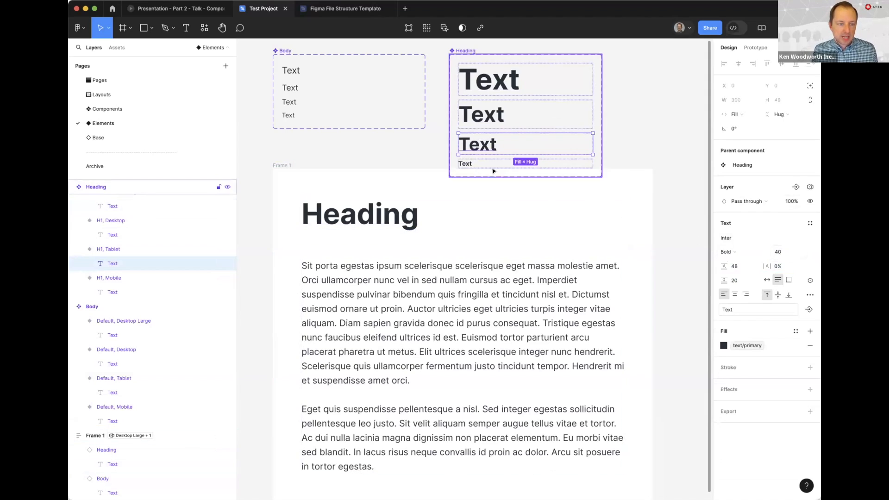
Set the Mobile Heading text to font size 36 with a line height of 40
{"action": "left_click", "coordinate": [467, 163], "text": "super"}
{"action": "left_click", "coordinate": [785, 254]}
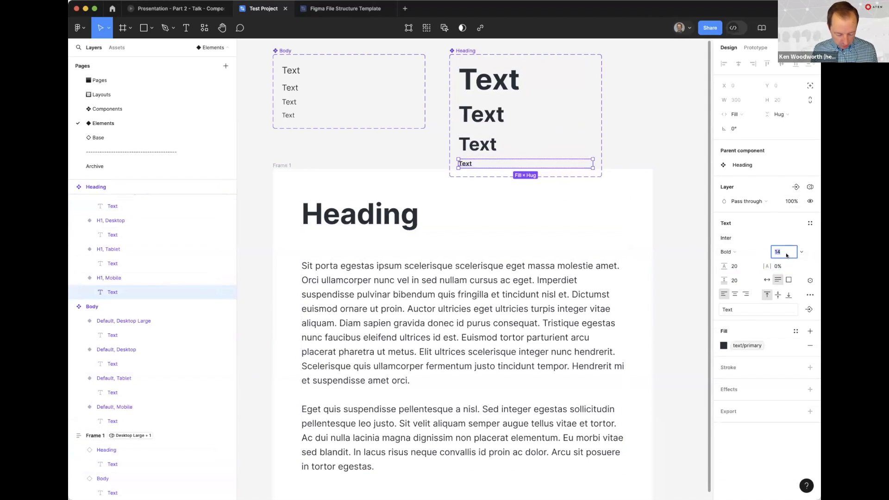
{"action": "key", "text": "Tab"}
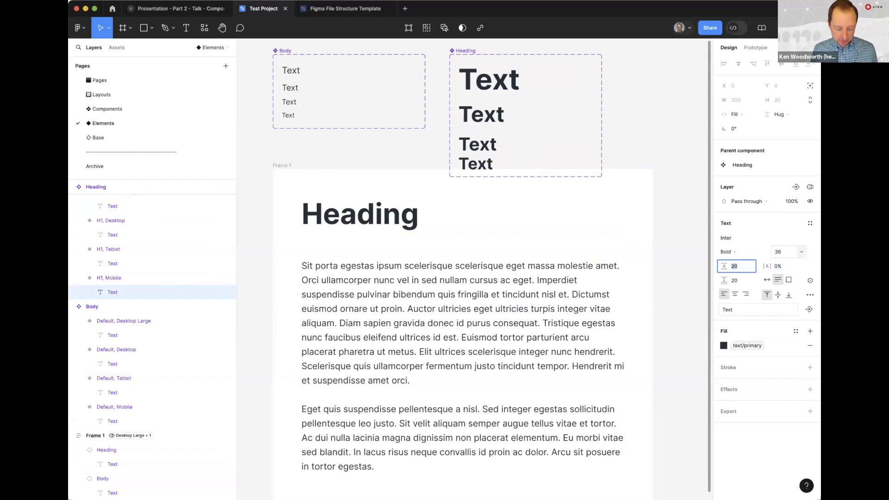
{"action": "type", "text": "40"}
{"action": "key", "text": "Return"}
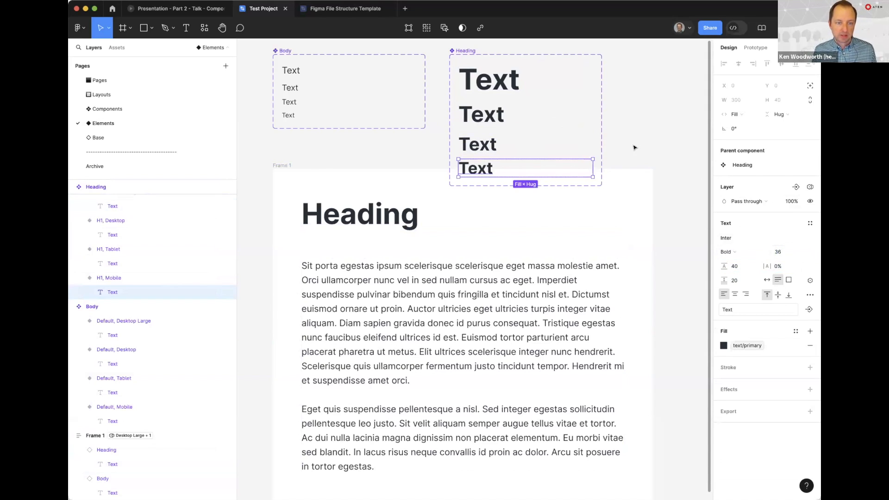
{"action": "left_click", "coordinate": [619, 95]}
Switch Frame 1's Spacing variable mode through Desktop and Tablet to Mobile
{"action": "scroll", "coordinate": [619, 95], "scroll_direction": "up", "scroll_amount": 3}
{"action": "left_click", "coordinate": [482, 126]}
{"action": "left_click", "coordinate": [301, 126], "text": "shift"}
{"action": "left_click_drag", "start_coordinate": [302, 127], "coordinate": [306, 61]}
{"action": "left_click", "coordinate": [343, 234]}
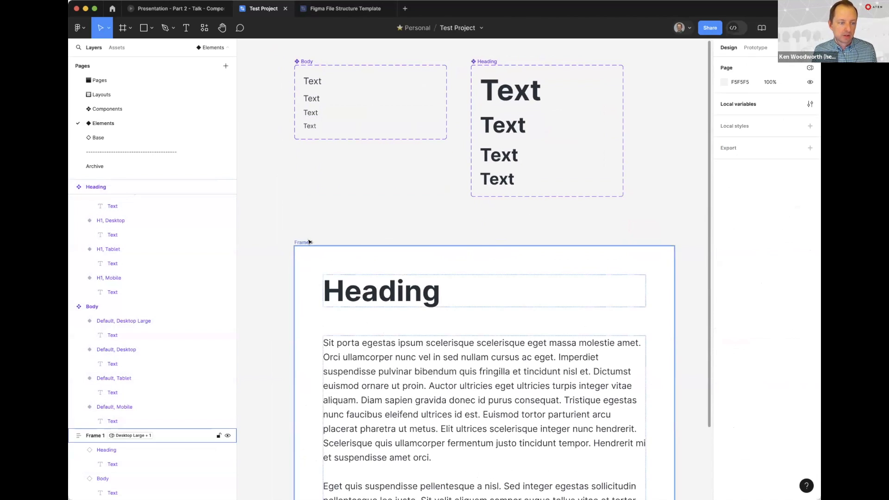
{"action": "left_click", "coordinate": [303, 242]}
{"action": "scroll", "coordinate": [468, 277], "scroll_direction": "down", "scroll_amount": 2}
{"action": "scroll", "coordinate": [468, 278], "scroll_direction": "left", "scroll_amount": 1}
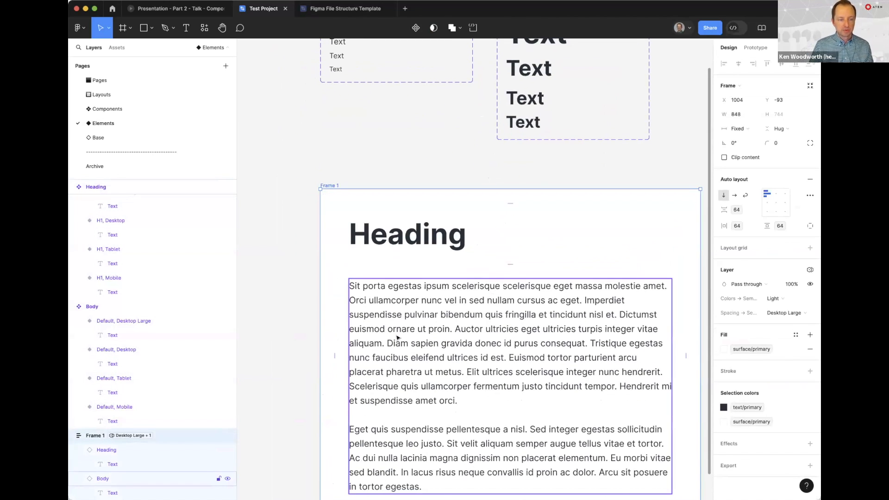
{"action": "left_click", "coordinate": [783, 311]}
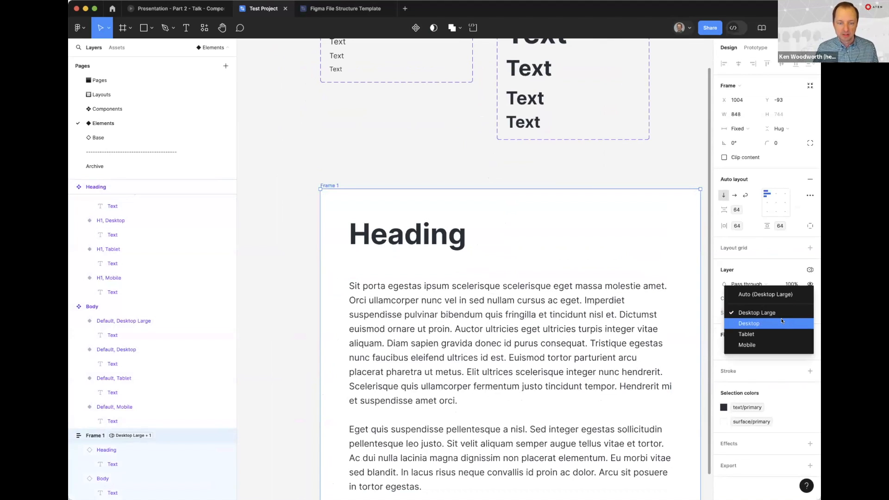
{"action": "left_click", "coordinate": [782, 323]}
{"action": "left_click", "coordinate": [781, 312]}
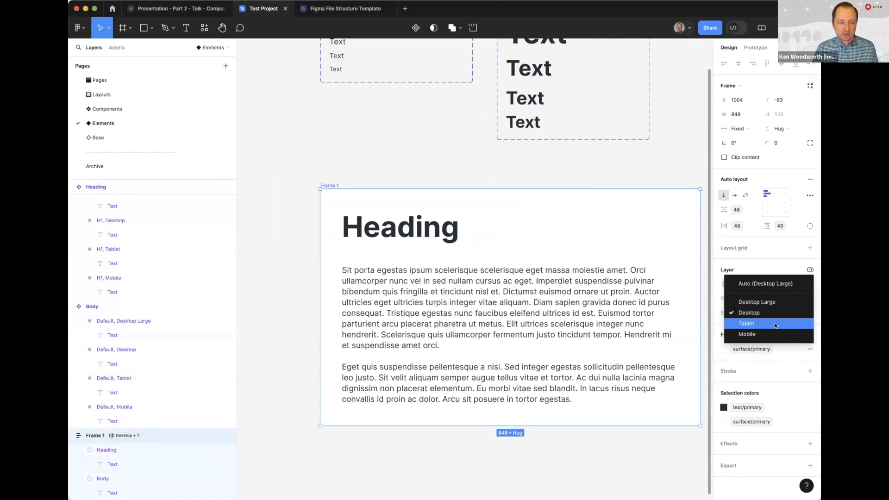
{"action": "left_click", "coordinate": [779, 323]}
{"action": "left_click", "coordinate": [781, 313]}
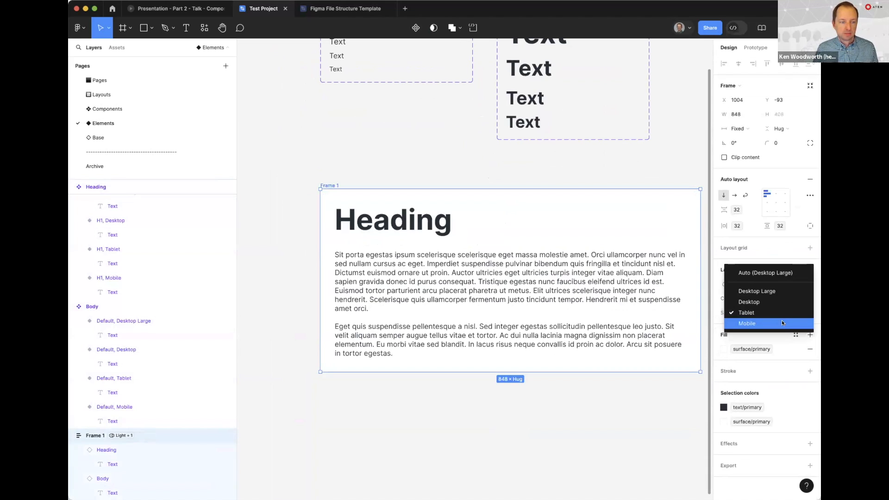
{"action": "left_click", "coordinate": [782, 323]}
{"action": "left_click", "coordinate": [374, 139]}
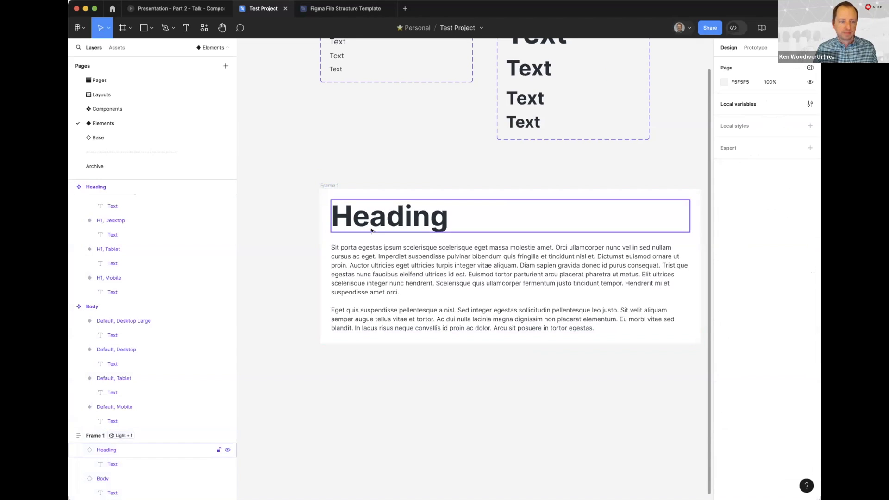
Bind the Screen property of Frame 1's Heading instance to the Screen variable from the Spacing collection
{"action": "left_click", "coordinate": [373, 222]}
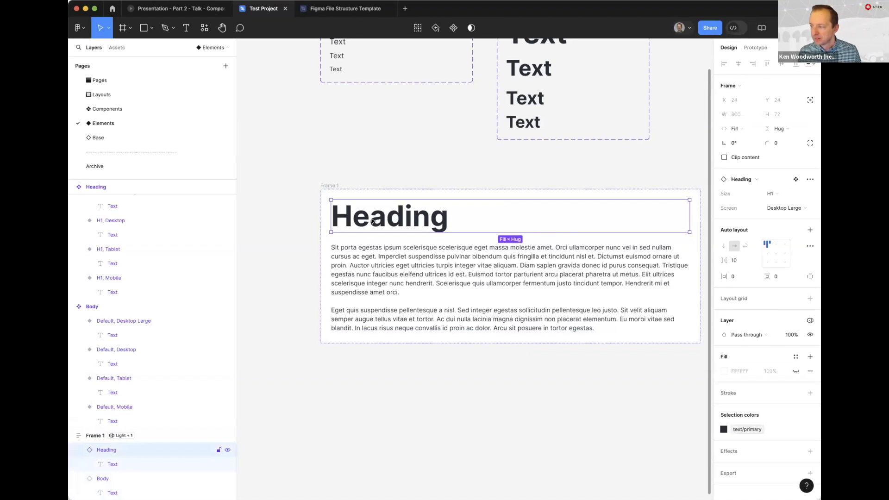
{"action": "left_click", "coordinate": [354, 156]}
{"action": "left_click", "coordinate": [383, 212]}
{"action": "mouse_move", "coordinate": [803, 210]}
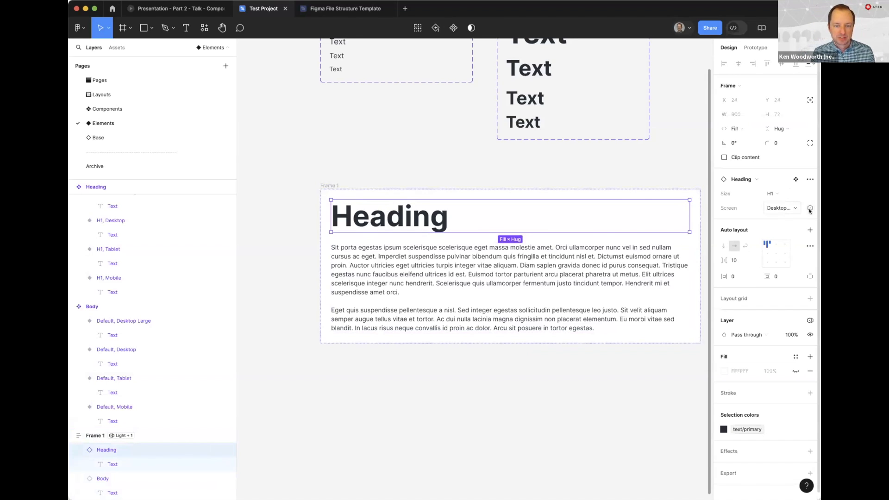
{"action": "left_click", "coordinate": [809, 207]}
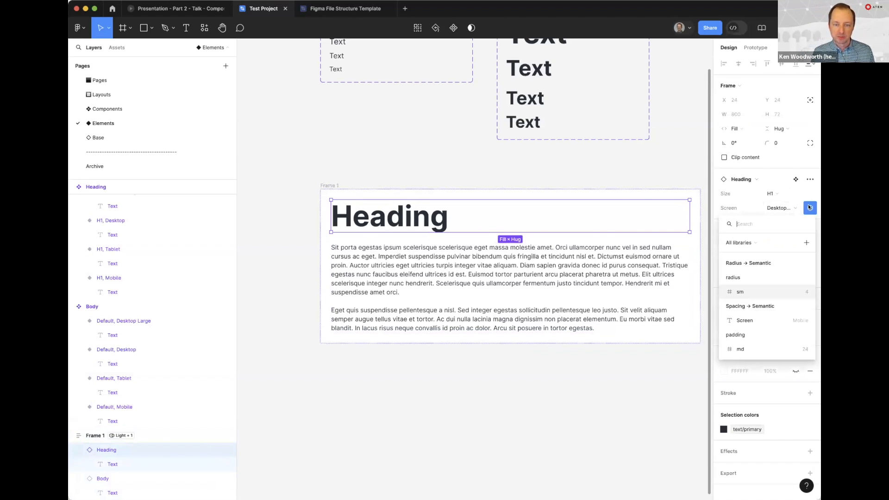
{"action": "left_click", "coordinate": [747, 321]}
{"action": "left_click", "coordinate": [347, 173]}
Change Frame 1's Spacing variable mode to Tablet, Desktop and finally Desktop Large
{"action": "left_click", "coordinate": [340, 185]}
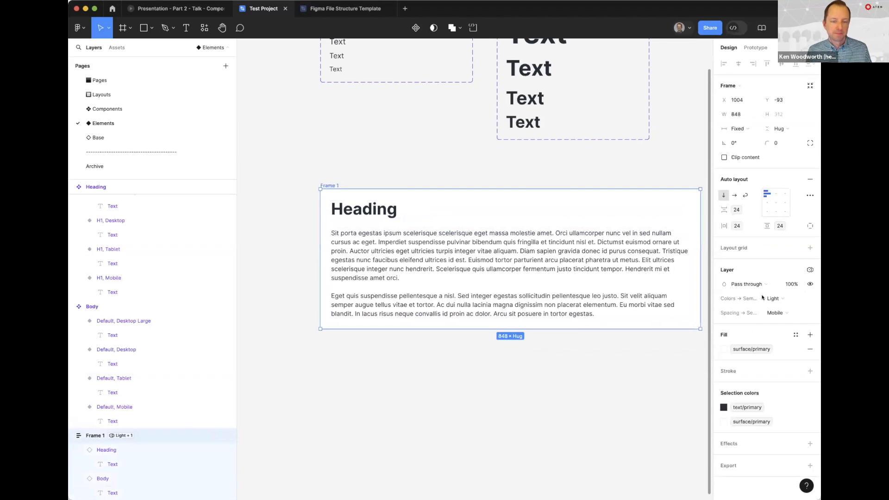
{"action": "left_click", "coordinate": [775, 313]}
{"action": "left_click", "coordinate": [774, 302]}
{"action": "left_click", "coordinate": [782, 315]}
{"action": "left_click", "coordinate": [781, 303]}
{"action": "left_click", "coordinate": [782, 313]}
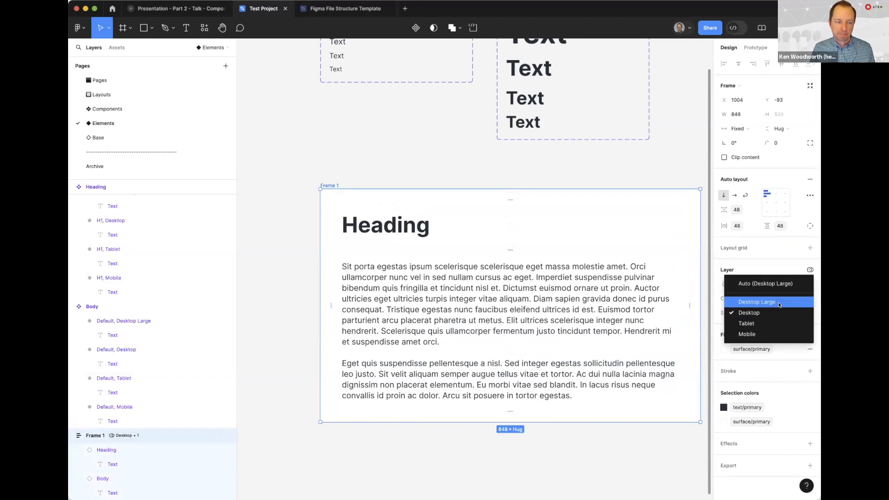
{"action": "left_click", "coordinate": [780, 302]}
{"action": "left_click", "coordinate": [426, 152]}
{"action": "scroll", "coordinate": [389, 223], "scroll_direction": "down", "scroll_amount": 2}
{"action": "scroll", "coordinate": [388, 222], "scroll_direction": "right", "scroll_amount": 2}
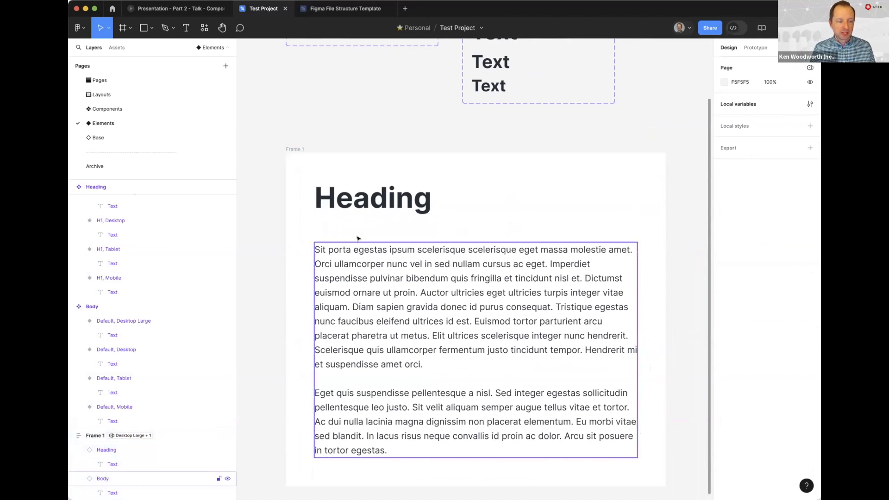
{"action": "left_click", "coordinate": [302, 202]}
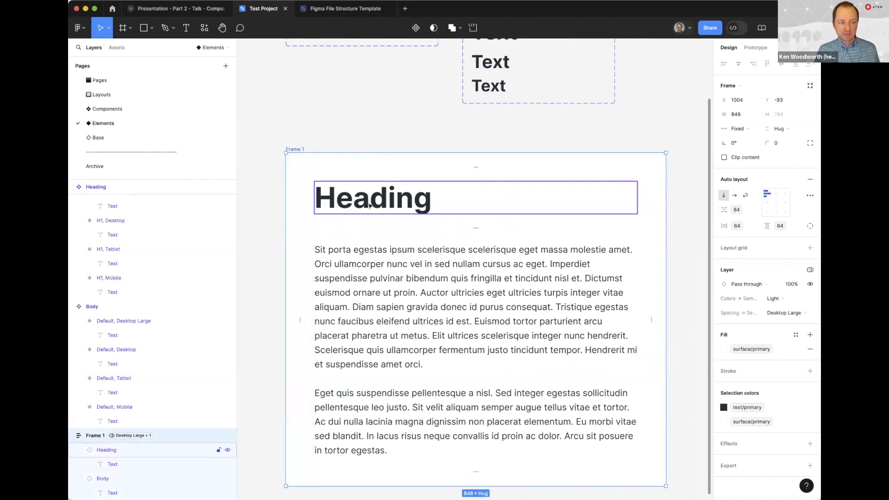
{"action": "left_click", "coordinate": [319, 199]}
{"action": "left_click", "coordinate": [357, 245]}
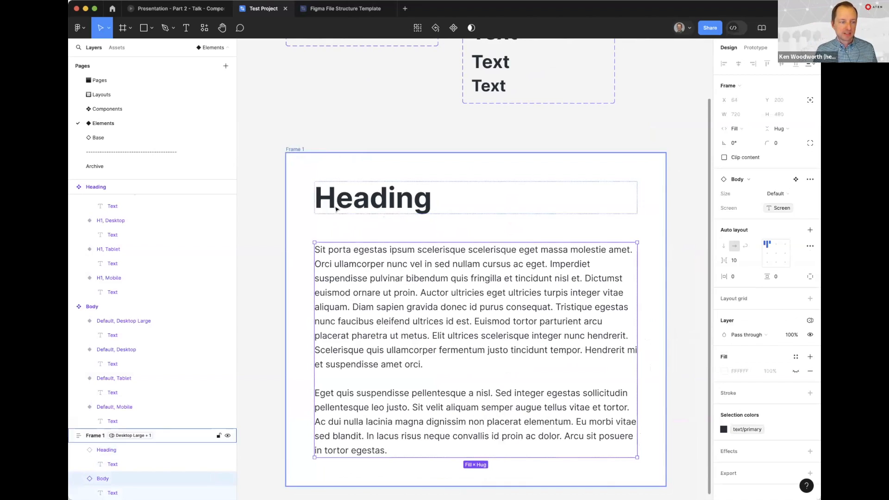
{"action": "left_click", "coordinate": [322, 120]}
Duplicate the md padding variable in the Spacing collection and name the copy sm
{"action": "left_click", "coordinate": [809, 104]}
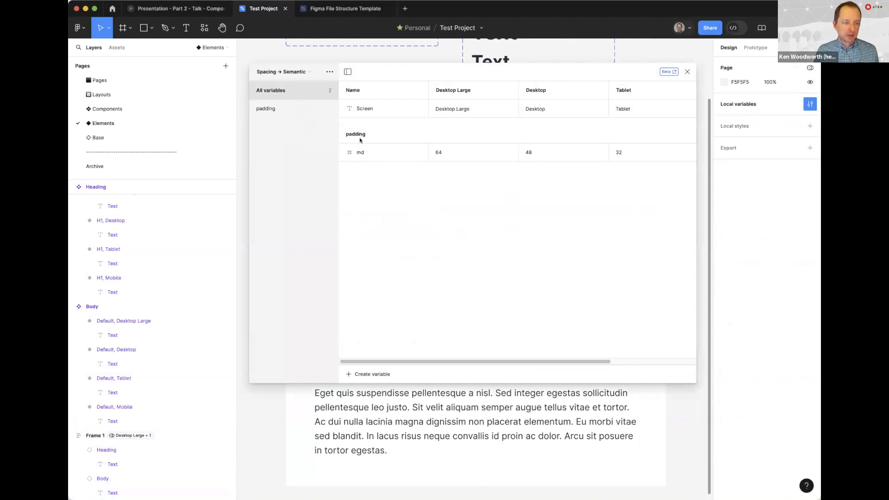
{"action": "left_click", "coordinate": [381, 155]}
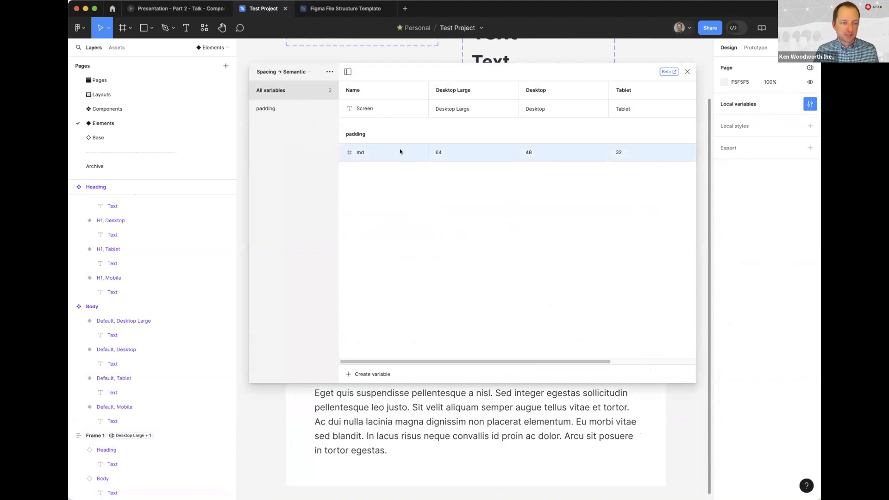
{"action": "right_click", "coordinate": [400, 151]}
{"action": "left_click", "coordinate": [411, 179]}
{"action": "type", "text": "sm"}
{"action": "key", "text": "Return"}
Set the sm padding variable to 32 for Desktop Large, 24 for Desktop, 16 for Tablet and 12 for Mobile
{"action": "left_click", "coordinate": [444, 172]}
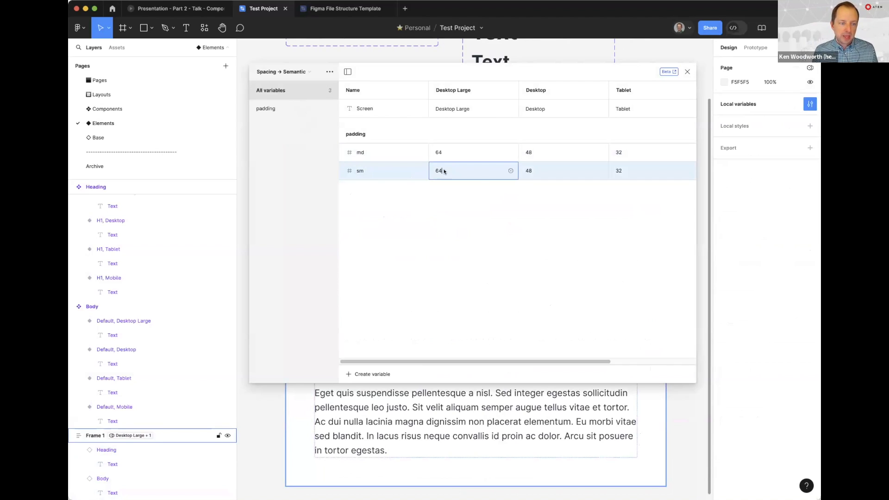
{"action": "type", "text": "32"}
{"action": "double_click", "coordinate": [538, 172]}
{"action": "type", "text": "24"}
{"action": "left_click", "coordinate": [623, 170]}
{"action": "type", "text": "16"}
{"action": "scroll", "coordinate": [624, 159], "scroll_direction": "right", "scroll_amount": 3}
{"action": "left_click", "coordinate": [614, 170]}
{"action": "type", "text": "12"}
{"action": "key", "text": "Return"}
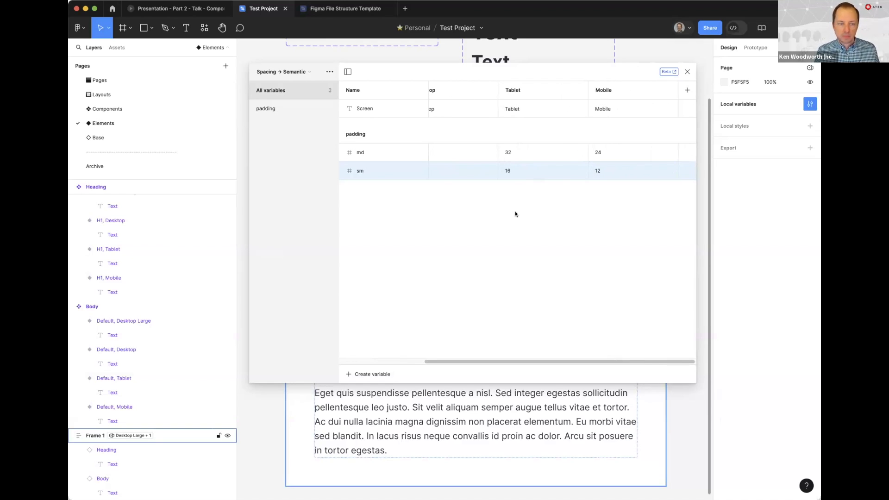
{"action": "left_click", "coordinate": [687, 72]}
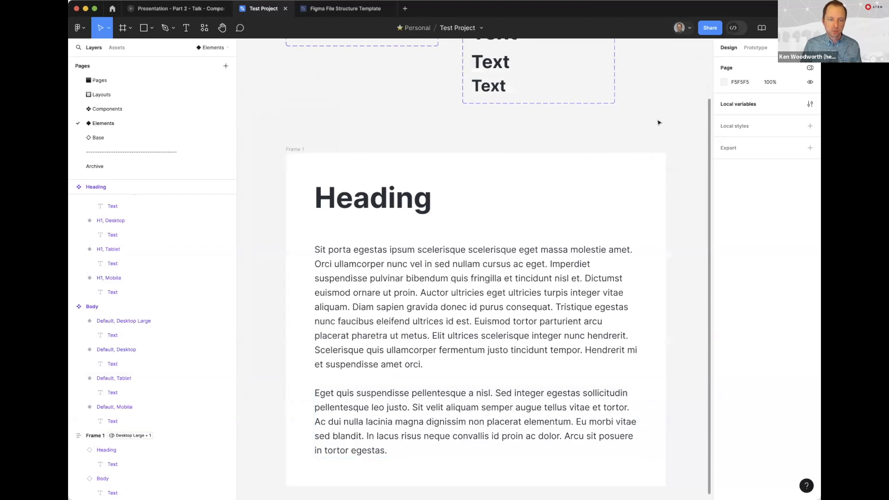
Apply the sm padding variable to Frame 1's vertical gap between the heading and body
{"action": "left_click", "coordinate": [294, 148]}
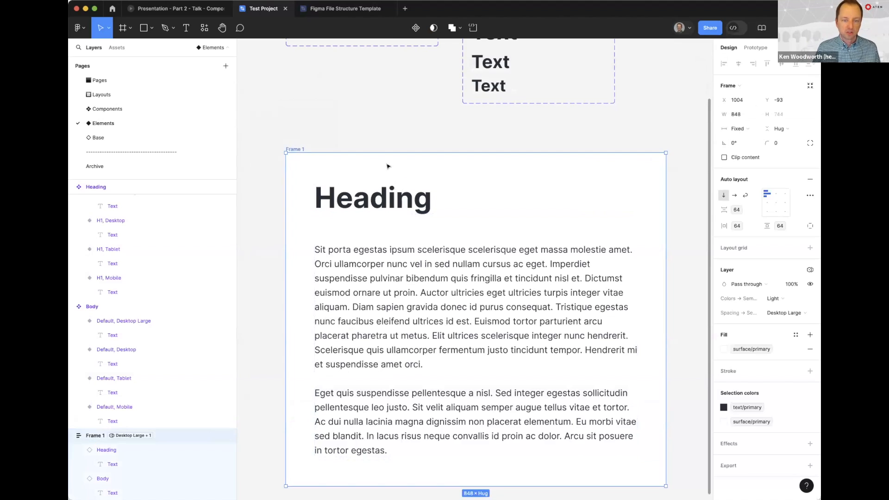
{"action": "left_click", "coordinate": [735, 210]}
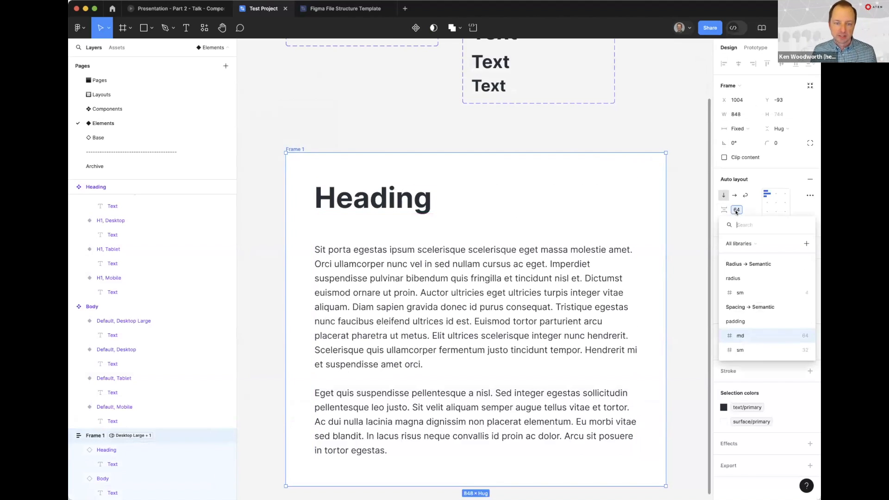
{"action": "left_click", "coordinate": [740, 350]}
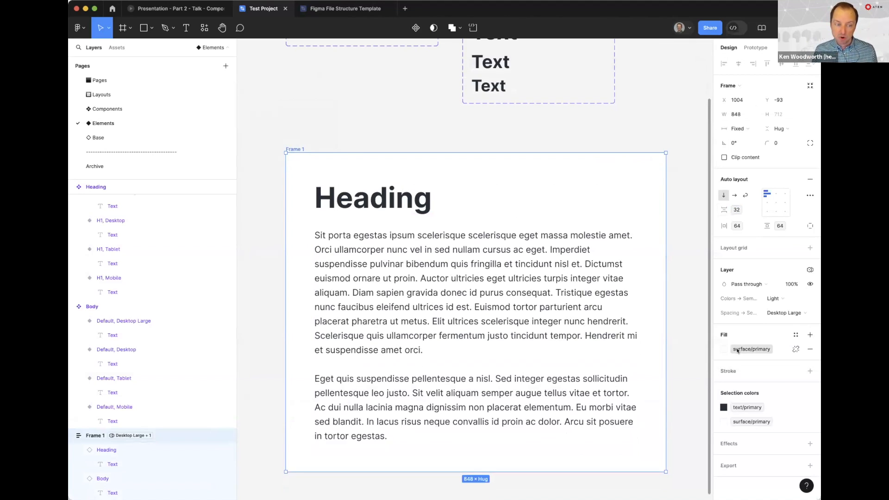
{"action": "left_click", "coordinate": [318, 121]}
Test the responsive gap by stepping Frame 1's Spacing mode through Desktop and Tablet, ending on Mobile
{"action": "left_click", "coordinate": [295, 148]}
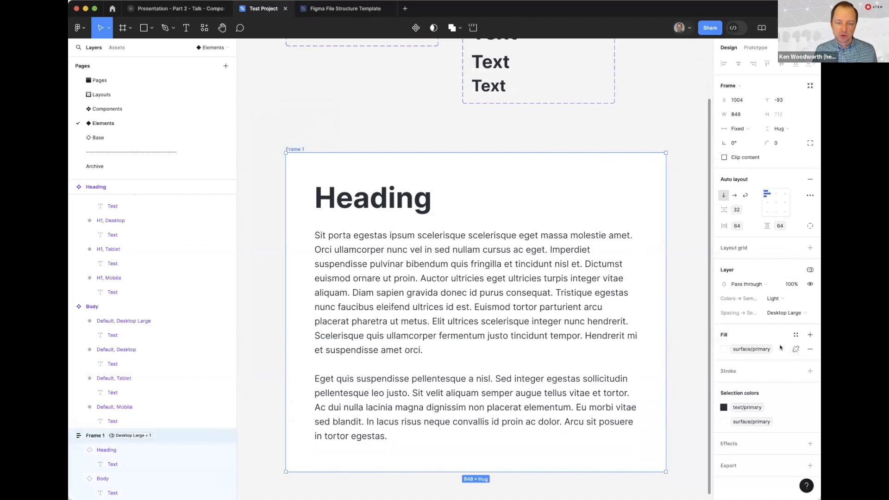
{"action": "left_click", "coordinate": [780, 313]}
{"action": "left_click", "coordinate": [771, 323]}
{"action": "left_click", "coordinate": [783, 312]}
{"action": "left_click", "coordinate": [779, 323]}
{"action": "left_click", "coordinate": [780, 313]}
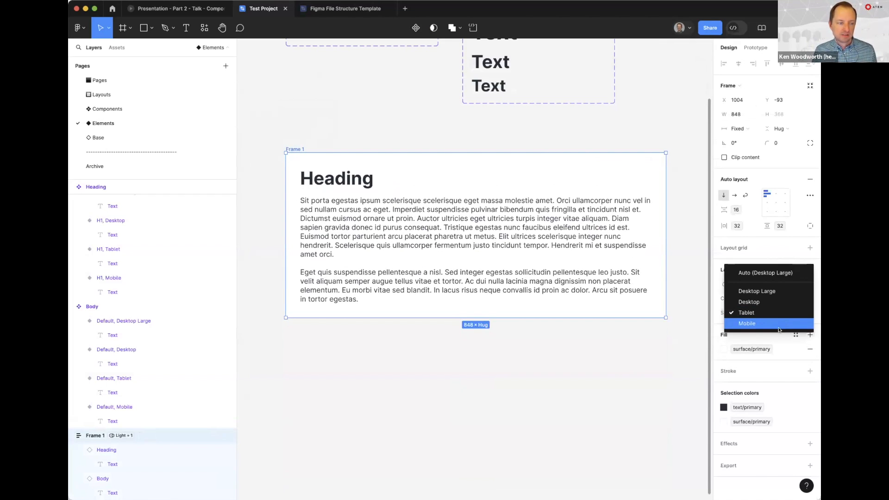
{"action": "left_click", "coordinate": [779, 325]}
{"action": "left_click", "coordinate": [325, 112]}
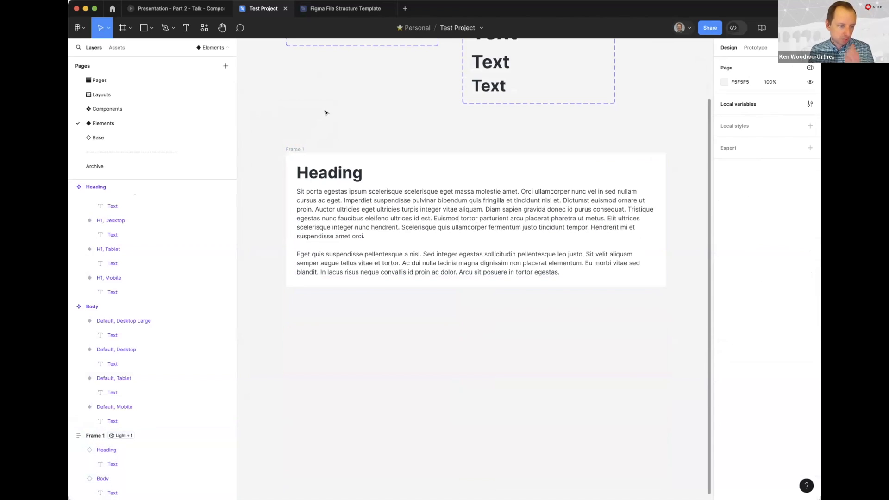
{"action": "left_click", "coordinate": [291, 148]}
{"action": "left_click", "coordinate": [307, 123]}
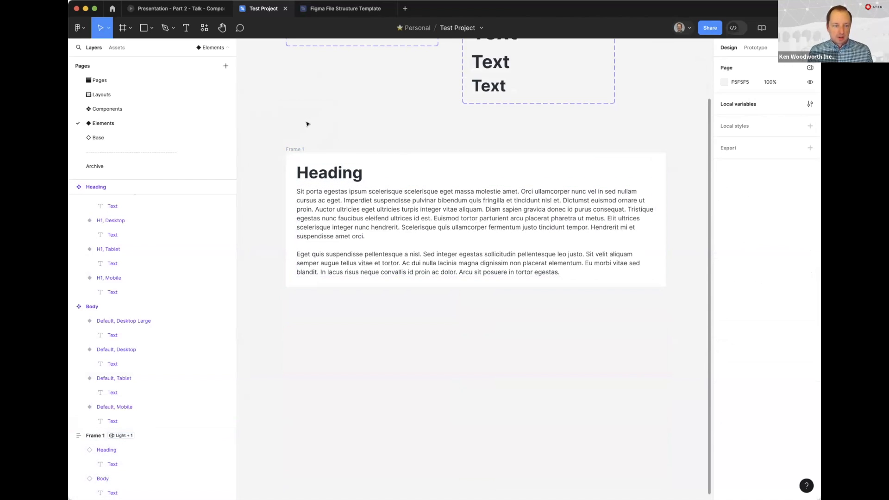
{"action": "left_click", "coordinate": [293, 147]}
{"action": "left_click", "coordinate": [358, 107]}
{"action": "left_click_drag", "start_coordinate": [350, 120], "coordinate": [367, 147]}
{"action": "left_click", "coordinate": [314, 175]}
{"action": "left_click", "coordinate": [341, 223]}
{"action": "left_click", "coordinate": [340, 156]}
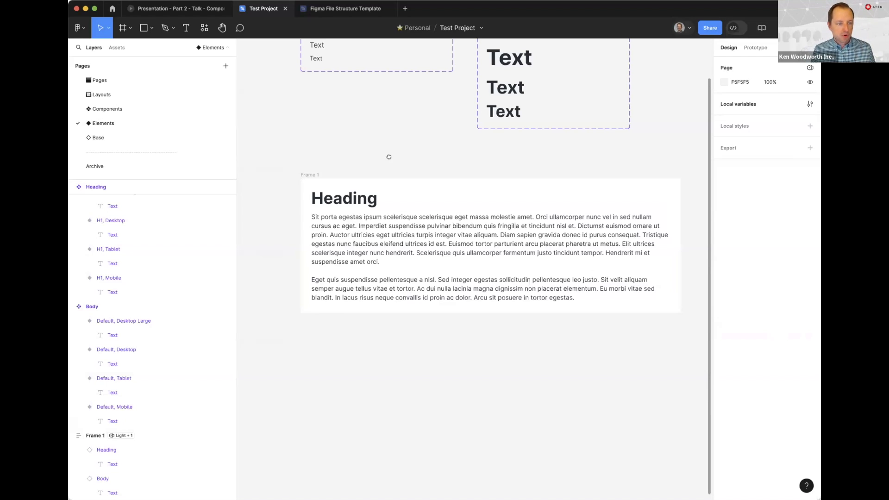
Move the Default, Desktop Large variant out of the Body component set onto the canvas and select its text
{"action": "scroll", "coordinate": [430, 244], "scroll_direction": "up", "scroll_amount": 5}
{"action": "scroll", "coordinate": [429, 244], "scroll_direction": "left", "scroll_amount": 2}
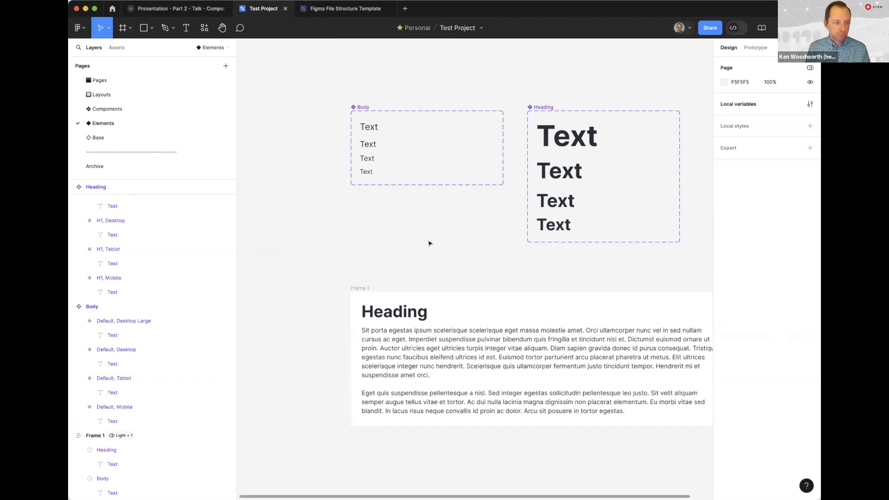
{"action": "scroll", "coordinate": [430, 248], "scroll_direction": "up", "scroll_amount": 2}
{"action": "scroll", "coordinate": [430, 248], "scroll_direction": "left", "scroll_amount": 1}
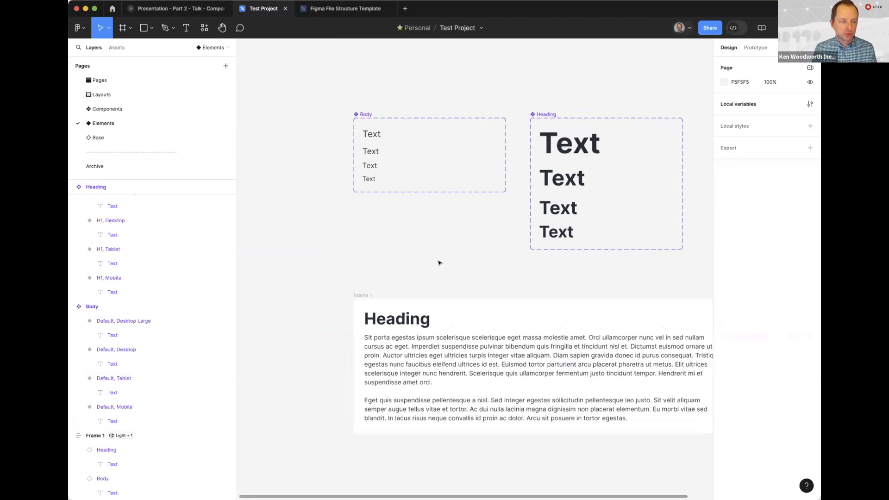
{"action": "left_click", "coordinate": [397, 163]}
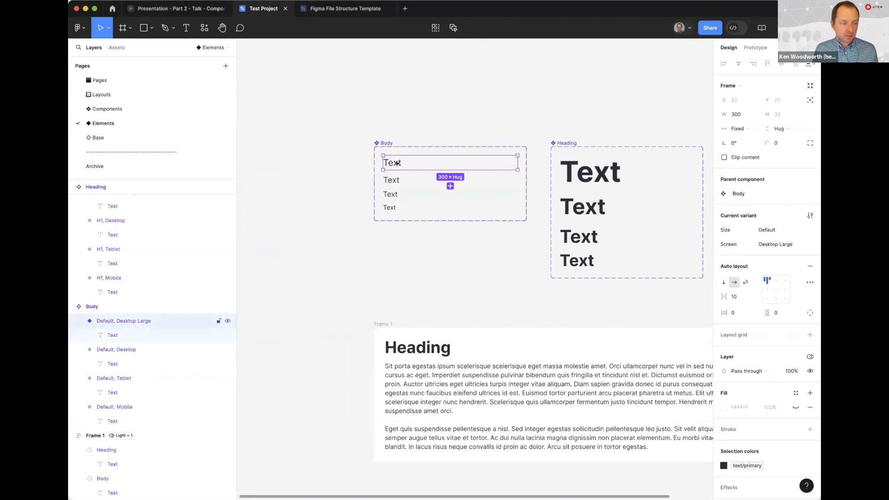
{"action": "left_click_drag", "start_coordinate": [394, 162], "coordinate": [311, 291]}
{"action": "left_click_drag", "start_coordinate": [304, 260], "coordinate": [295, 223]}
{"action": "left_click", "coordinate": [295, 222]}
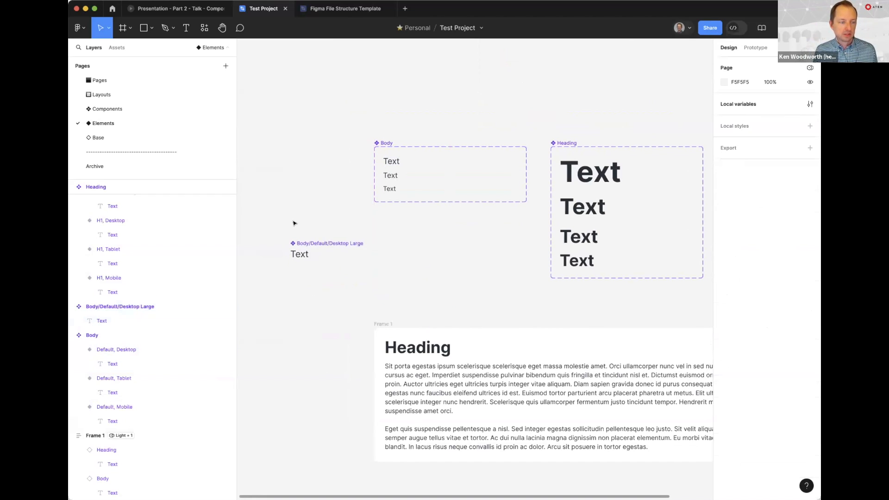
{"action": "left_click", "coordinate": [301, 256]}
{"action": "left_click", "coordinate": [301, 256]}
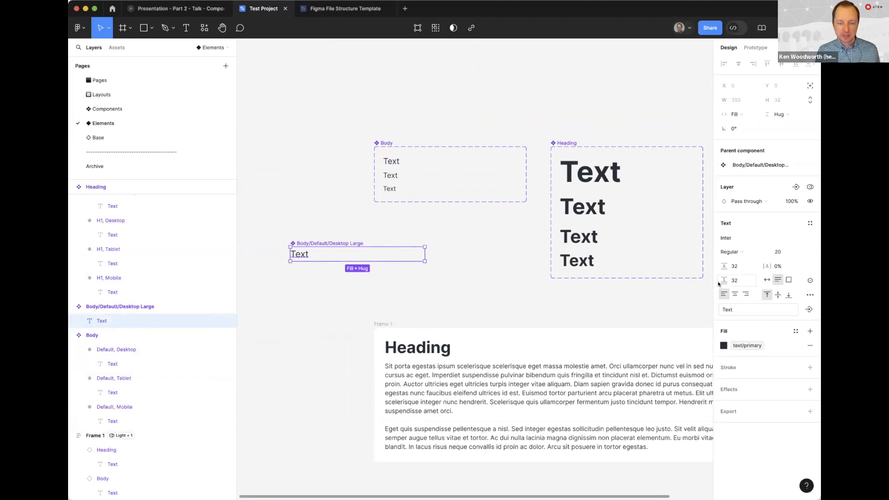
Set the moved Default, Desktop Large Body variant's width to hug its contents
{"action": "left_click", "coordinate": [307, 278]}
{"action": "left_click", "coordinate": [301, 253]}
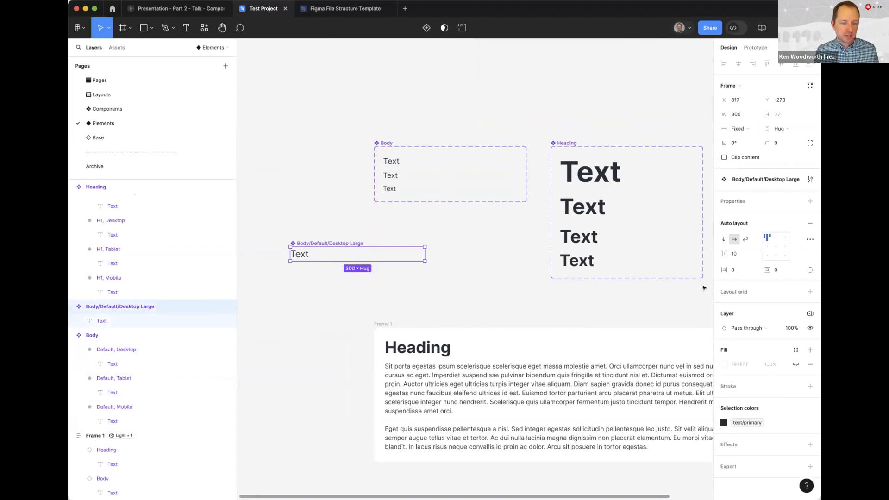
{"action": "left_click", "coordinate": [738, 128]}
{"action": "left_click", "coordinate": [743, 137]}
{"action": "left_click", "coordinate": [292, 236]}
{"action": "left_click", "coordinate": [295, 243]}
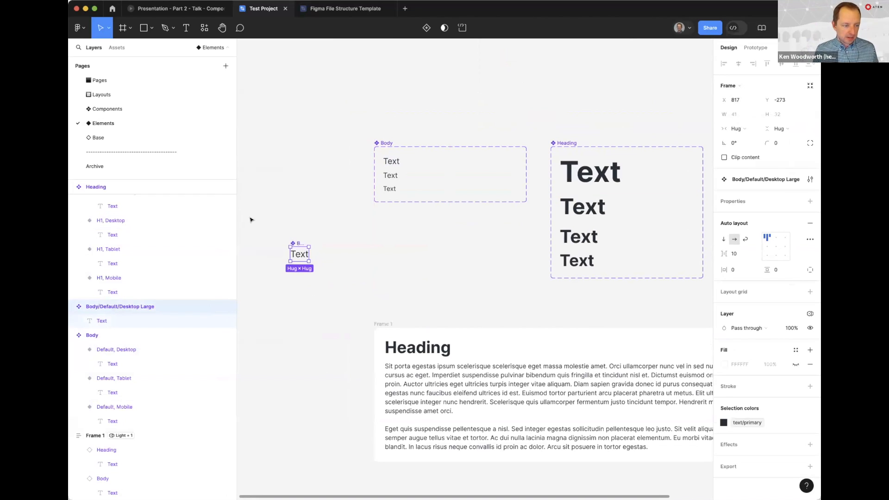
Undo the width change and the move of the Desktop Large variant out of the Body component set
{"action": "key", "text": "super+z"}
{"action": "key", "text": "super+z"}
{"action": "key", "text": "super+z"}
{"action": "key", "text": "super+z"}
{"action": "key", "text": "super+z"}
{"action": "key", "text": "super+z"}
{"action": "key", "text": "super+z"}
{"action": "key", "text": "super+z"}
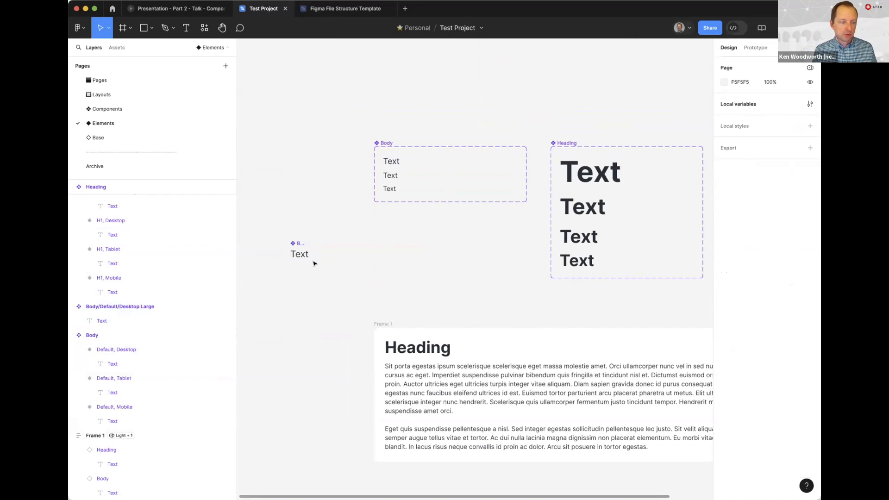
{"action": "key", "text": "super+z"}
{"action": "key", "text": "super+z"}
Place an instance of the Desktop Large Body variant on the empty canvas below the set and make its width hug contents
{"action": "left_click", "coordinate": [401, 164]}
{"action": "left_click_drag", "start_coordinate": [401, 165], "coordinate": [305, 276], "text": "alt"}
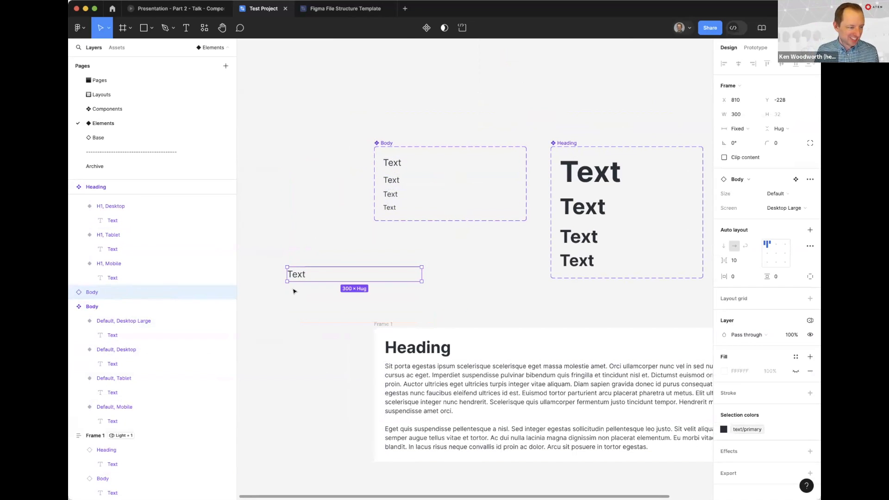
{"action": "key", "text": "Return"}
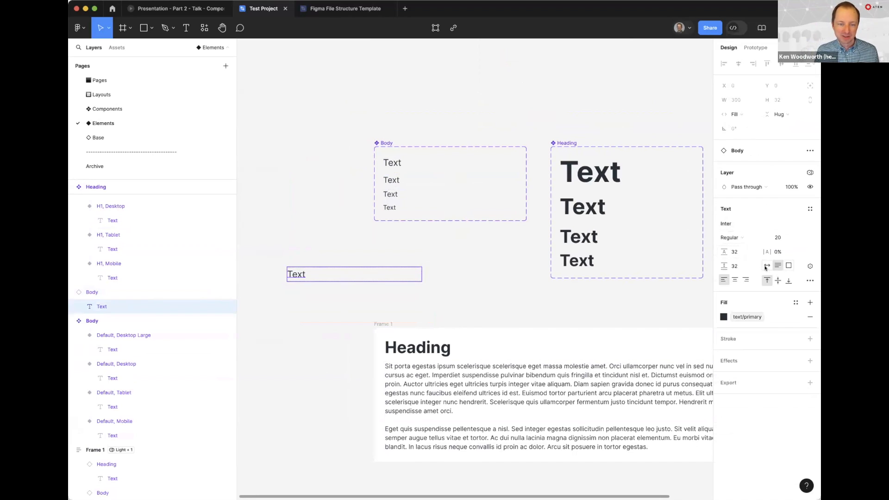
{"action": "key", "text": "Escape"}
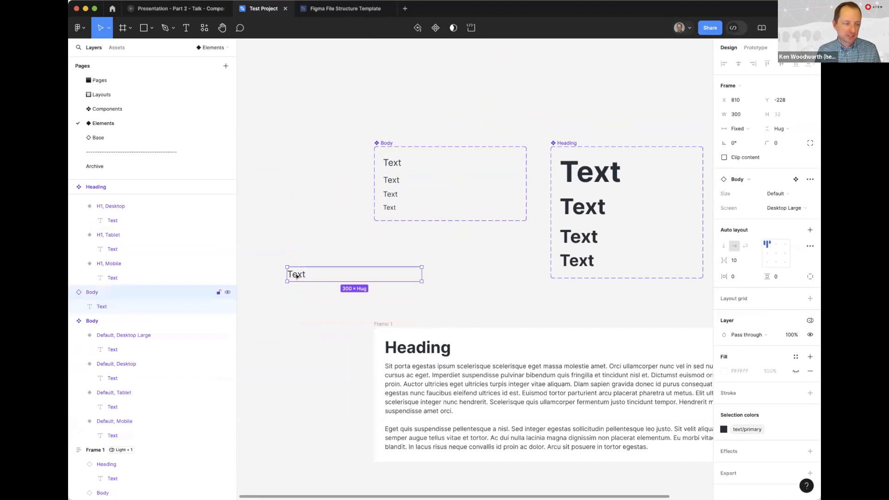
{"action": "left_click", "coordinate": [737, 129]}
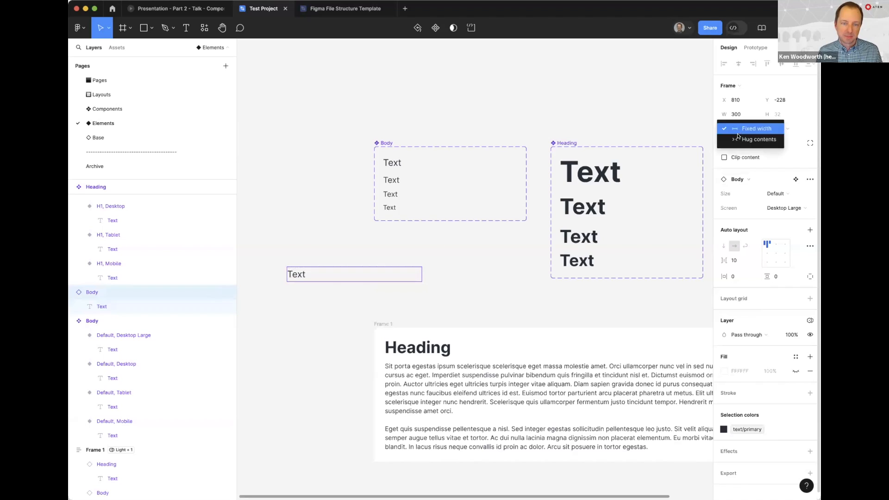
{"action": "left_click", "coordinate": [739, 139]}
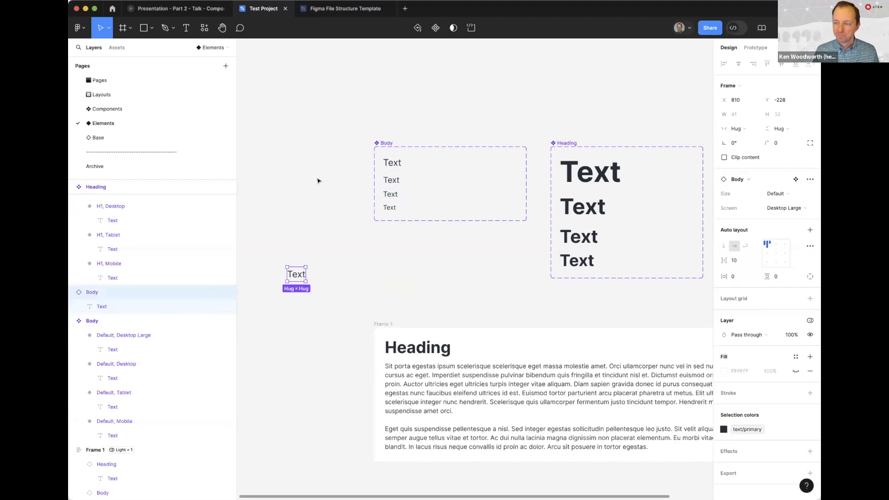
{"action": "left_click", "coordinate": [311, 236]}
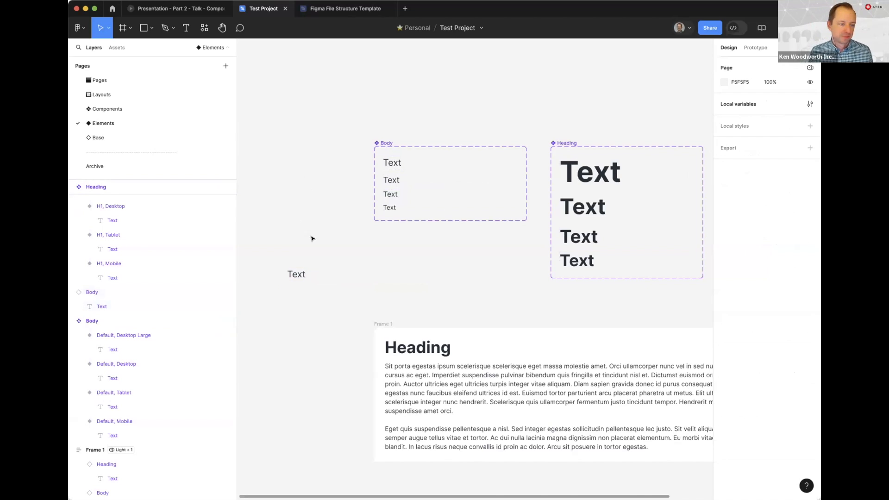
{"action": "scroll", "coordinate": [301, 264], "scroll_direction": "up", "scroll_amount": 5}
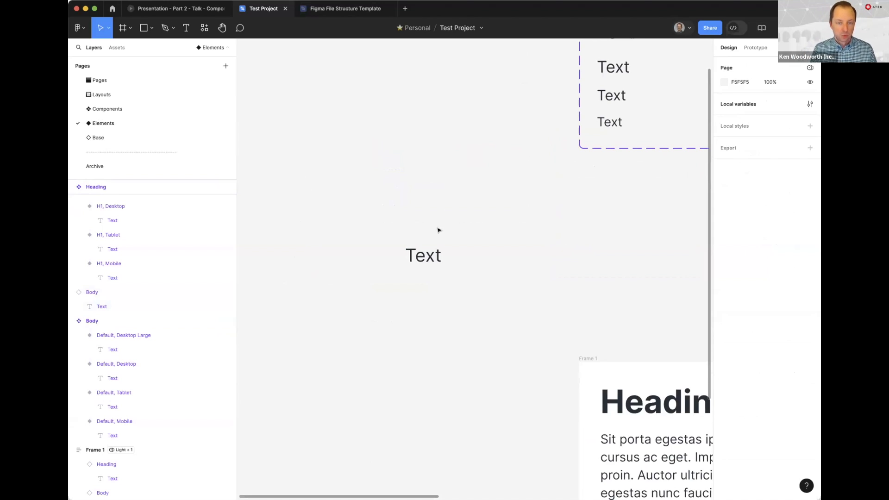
{"action": "scroll", "coordinate": [477, 208], "scroll_direction": "up", "scroll_amount": 2}
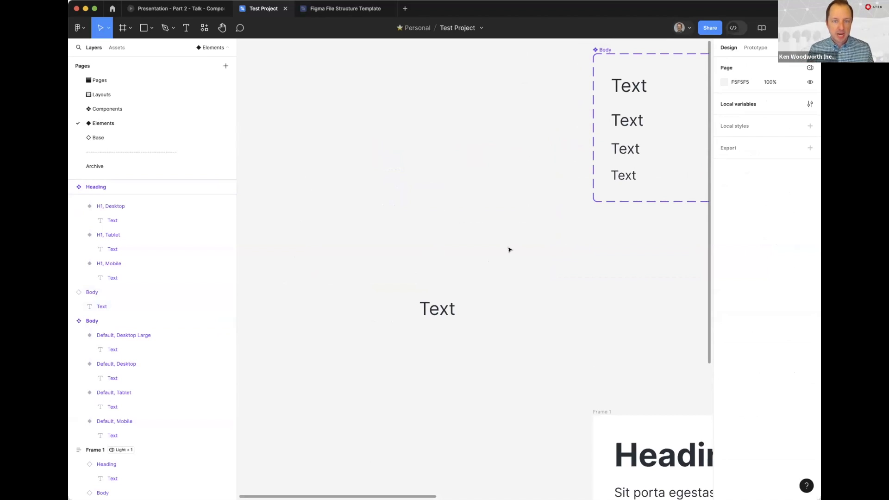
{"action": "left_click", "coordinate": [448, 307]}
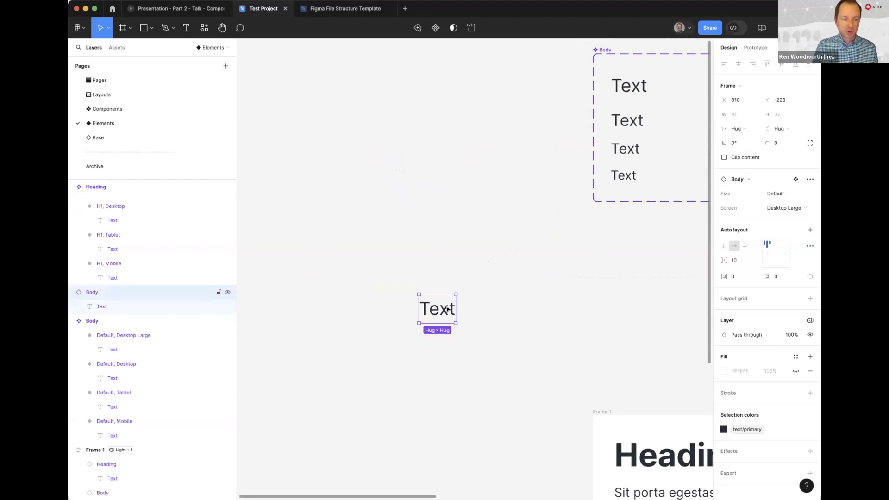
{"action": "left_click", "coordinate": [588, 322]}
Set Frame 1's Spacing variable mode to Desktop Large
{"action": "left_click_drag", "start_coordinate": [540, 357], "coordinate": [290, 71]}
{"action": "scroll", "coordinate": [290, 71], "scroll_direction": "right", "scroll_amount": 3}
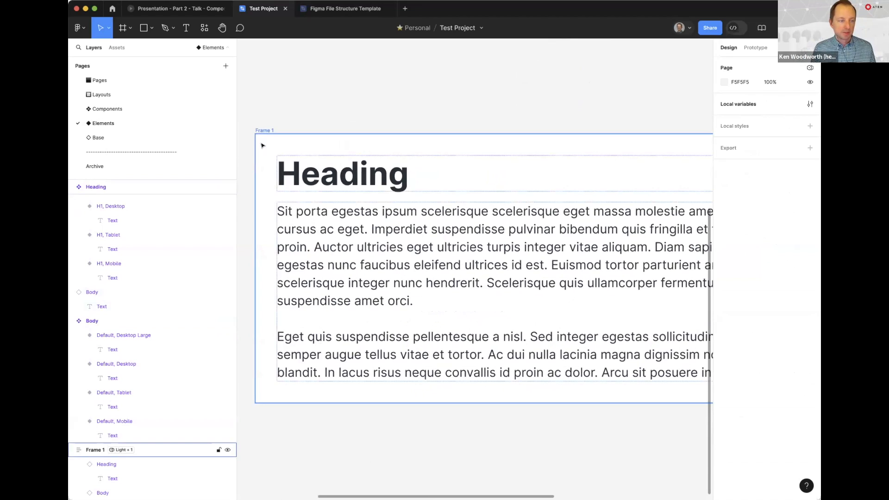
{"action": "left_click", "coordinate": [260, 143]}
{"action": "left_click", "coordinate": [782, 315]}
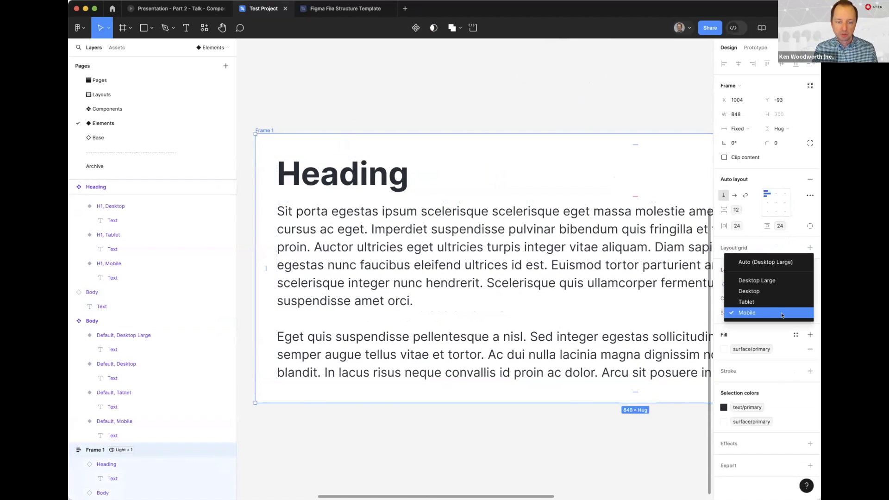
{"action": "left_click", "coordinate": [780, 281]}
{"action": "left_click", "coordinate": [448, 89]}
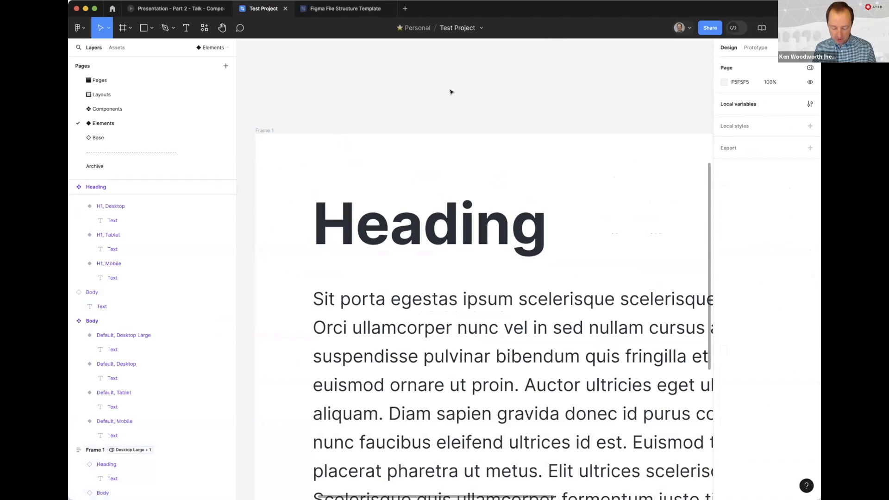
Duplicate Frame 1 beside the original and set the copy's Spacing mode to Desktop
{"action": "key", "text": "super+minus"}
{"action": "key", "text": "super+minus"}
{"action": "scroll", "coordinate": [496, 225], "scroll_direction": "right", "scroll_amount": 3}
{"action": "left_click_drag", "start_coordinate": [308, 218], "coordinate": [505, 215]}
{"action": "left_click", "coordinate": [782, 313]}
{"action": "left_click", "coordinate": [777, 323]}
{"action": "left_click", "coordinate": [559, 205]}
Duplicate Frame 2 beside itself and set the new copy's Spacing mode to Tablet
{"action": "scroll", "coordinate": [573, 180], "scroll_direction": "right", "scroll_amount": 3}
{"action": "left_click_drag", "start_coordinate": [388, 223], "coordinate": [590, 222]}
{"action": "left_click", "coordinate": [777, 313]}
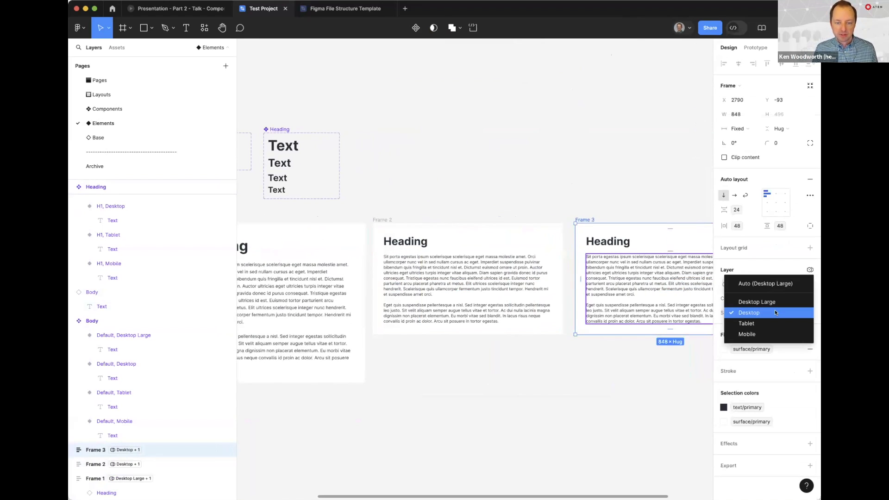
{"action": "left_click", "coordinate": [768, 324]}
{"action": "left_click", "coordinate": [563, 195]}
Set Frame 3's width to 768
{"action": "scroll", "coordinate": [563, 196], "scroll_direction": "right", "scroll_amount": 3}
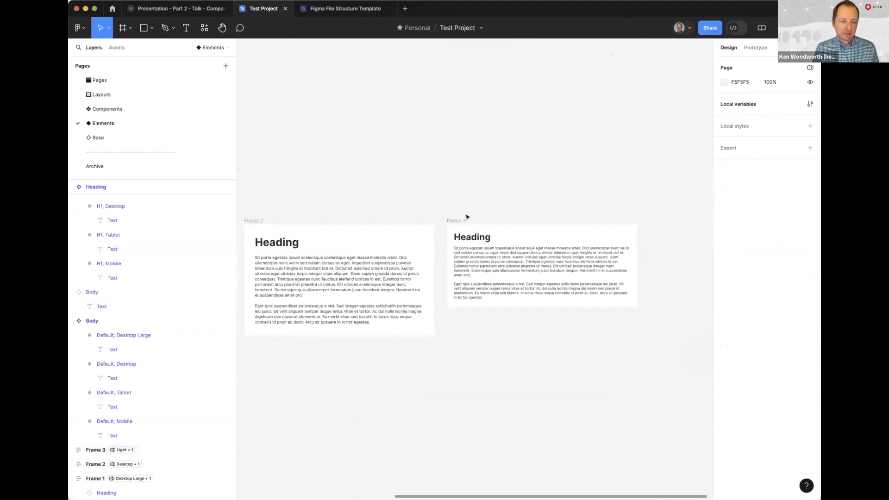
{"action": "left_click_drag", "start_coordinate": [460, 221], "coordinate": [579, 217]}
{"action": "left_click", "coordinate": [735, 114]}
{"action": "type", "text": "760"}
{"action": "key", "text": "Return"}
{"action": "left_click", "coordinate": [212, 163]}
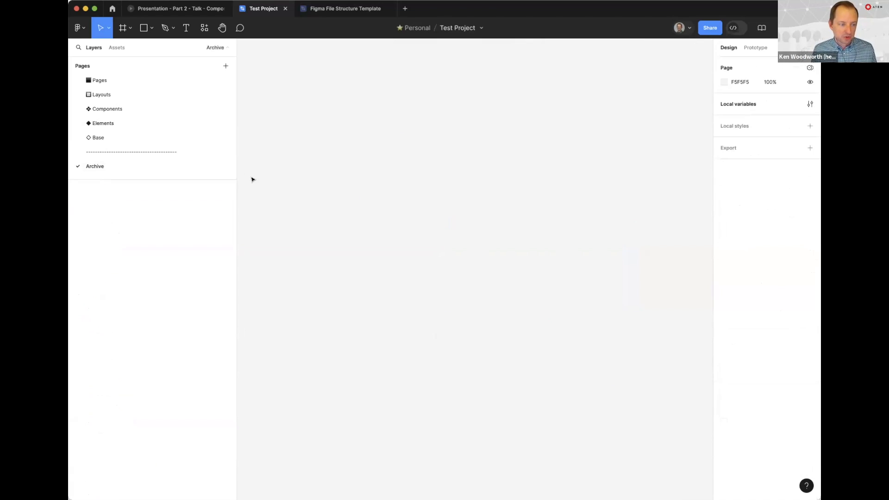
{"action": "left_click", "coordinate": [104, 124]}
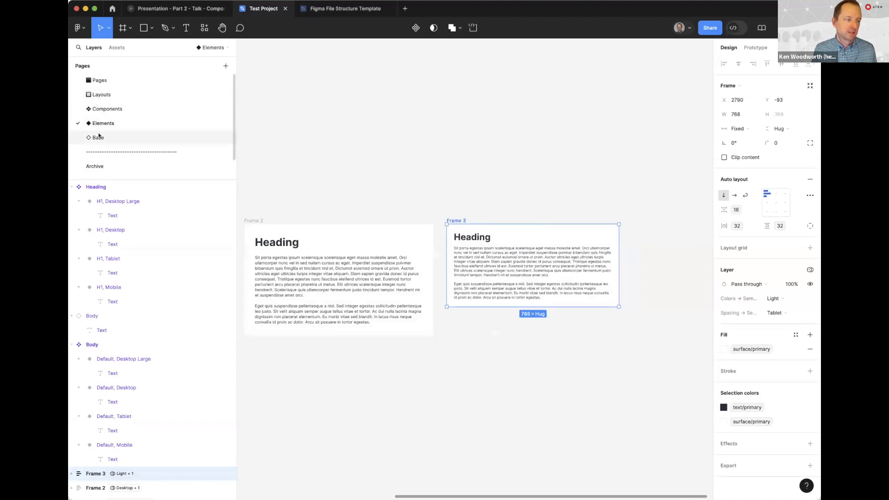
Duplicate Frame 3 beside itself and set the new copy's Spacing mode to Mobile
{"action": "left_click", "coordinate": [497, 180]}
{"action": "scroll", "coordinate": [496, 179], "scroll_direction": "right", "scroll_amount": 2}
{"action": "left_click_drag", "start_coordinate": [375, 224], "coordinate": [560, 226]}
{"action": "left_click", "coordinate": [772, 313]}
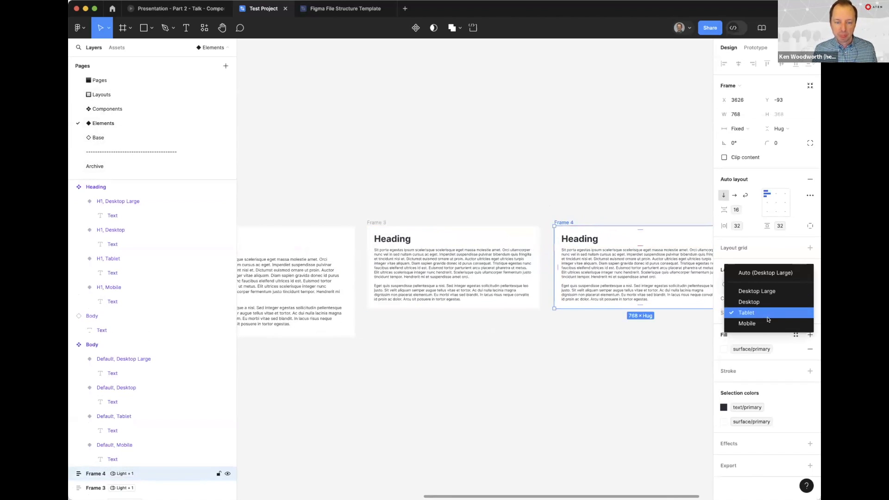
{"action": "left_click", "coordinate": [746, 323]}
Set Frame 4's width to 390
{"action": "left_click", "coordinate": [736, 114]}
{"action": "type", "text": "390"}
{"action": "key", "text": "Return"}
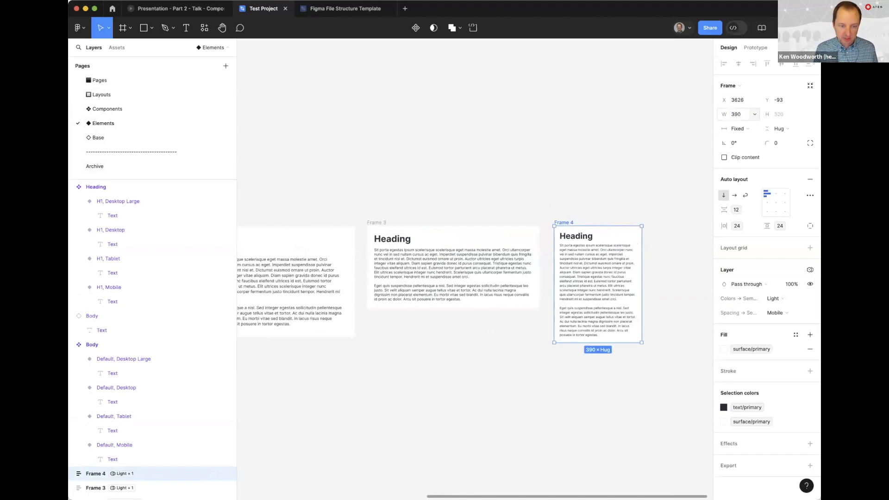
{"action": "left_click", "coordinate": [454, 173]}
{"action": "left_click_drag", "start_coordinate": [459, 173], "coordinate": [482, 172]}
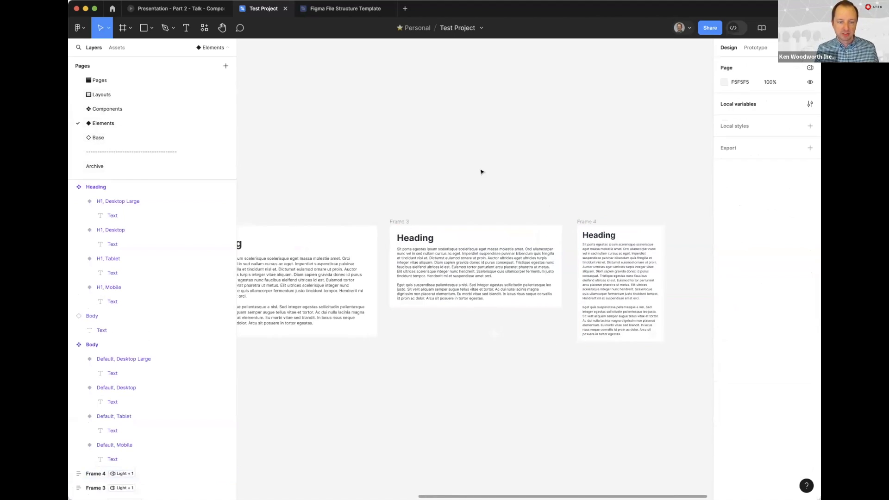
Compare the four frames side by side to examine how text sizes and spacing differ per screen mode
{"action": "left_click", "coordinate": [584, 221]}
{"action": "scroll", "coordinate": [476, 165], "scroll_direction": "left", "scroll_amount": 3}
{"action": "scroll", "coordinate": [518, 157], "scroll_direction": "down", "scroll_amount": 5}
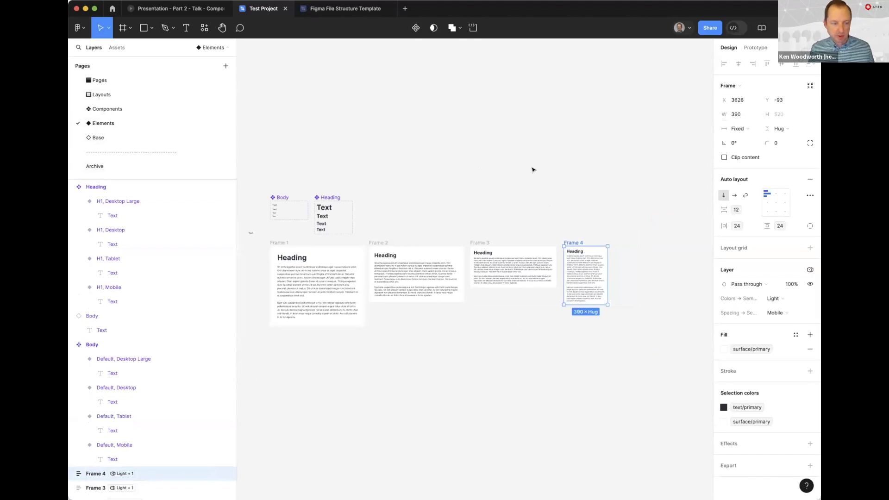
{"action": "left_click", "coordinate": [348, 356]}
{"action": "left_click_drag", "start_coordinate": [263, 347], "coordinate": [647, 236]}
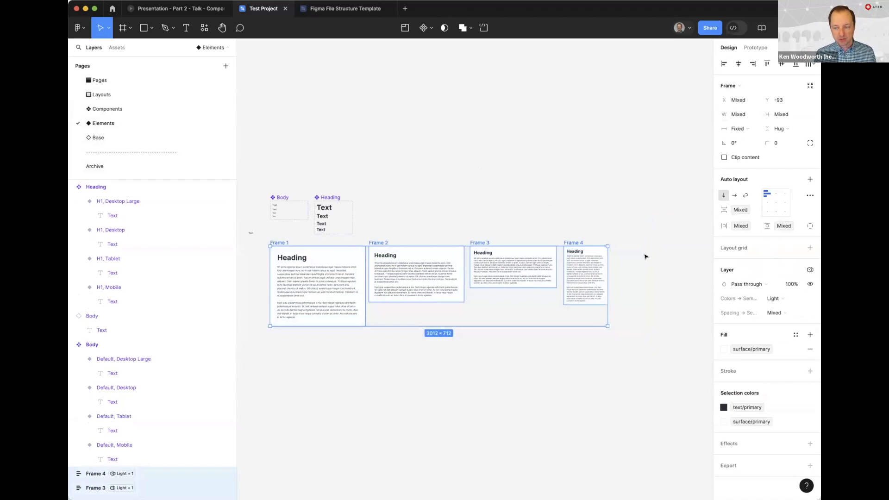
{"action": "left_click", "coordinate": [629, 186]}
{"action": "scroll", "coordinate": [512, 189], "scroll_direction": "left", "scroll_amount": 8}
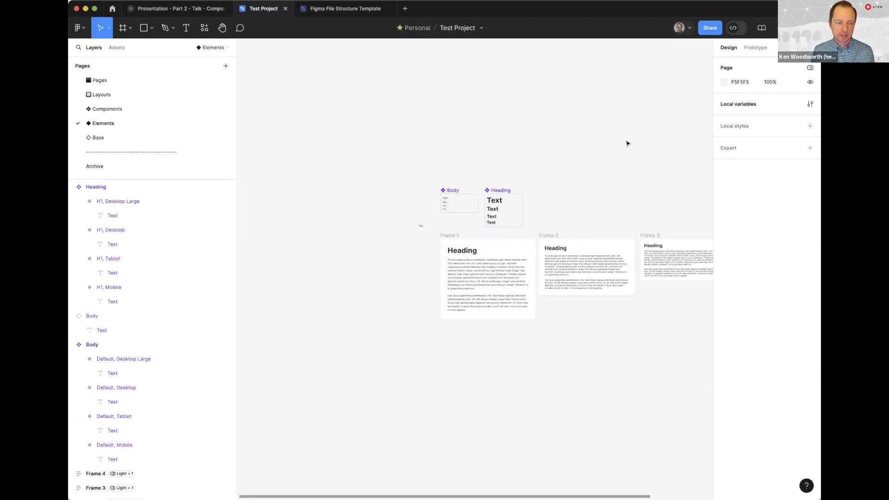
{"action": "scroll", "coordinate": [489, 239], "scroll_direction": "up", "scroll_amount": 3}
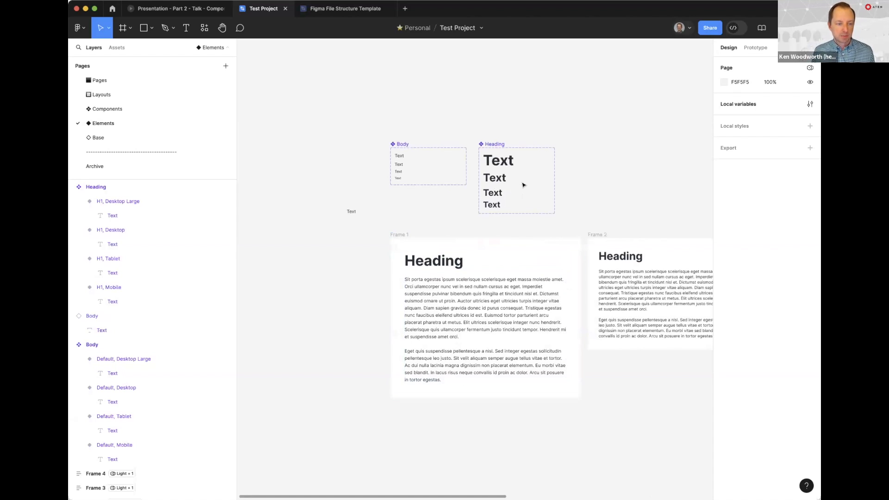
Switch to Dev Mode and open Frame 1's Heading instance in the component playground
{"action": "left_click", "coordinate": [733, 28]}
{"action": "left_click_drag", "start_coordinate": [531, 218], "coordinate": [651, 221]}
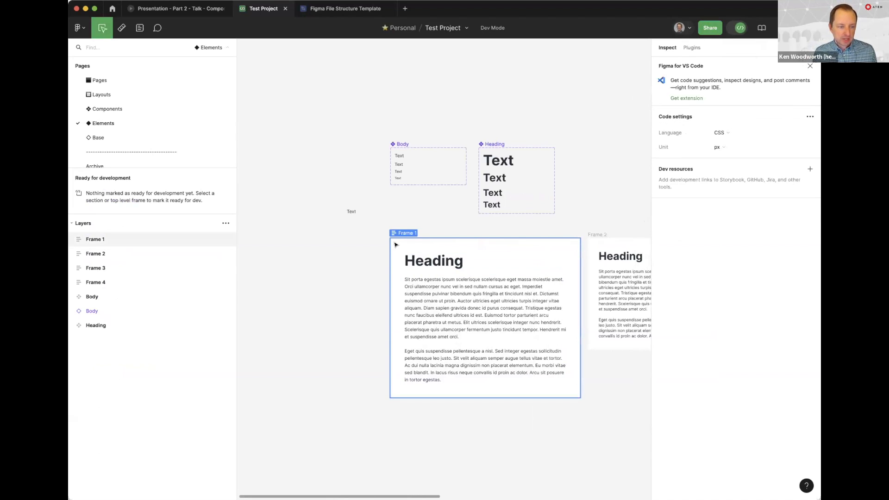
{"action": "left_click", "coordinate": [417, 262]}
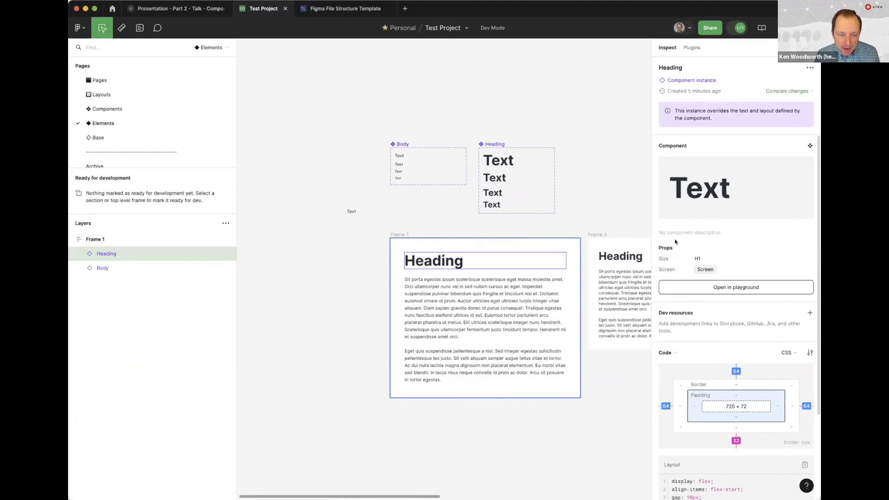
{"action": "left_click", "coordinate": [711, 289]}
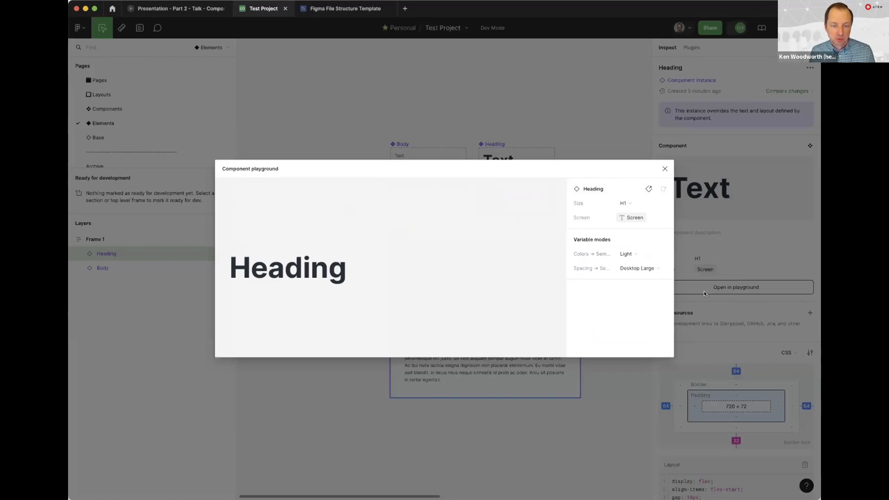
Check the Heading's available Size options in the playground, keeping H1
{"action": "left_click", "coordinate": [625, 205]}
{"action": "left_click", "coordinate": [627, 202]}
{"action": "left_click", "coordinate": [623, 201]}
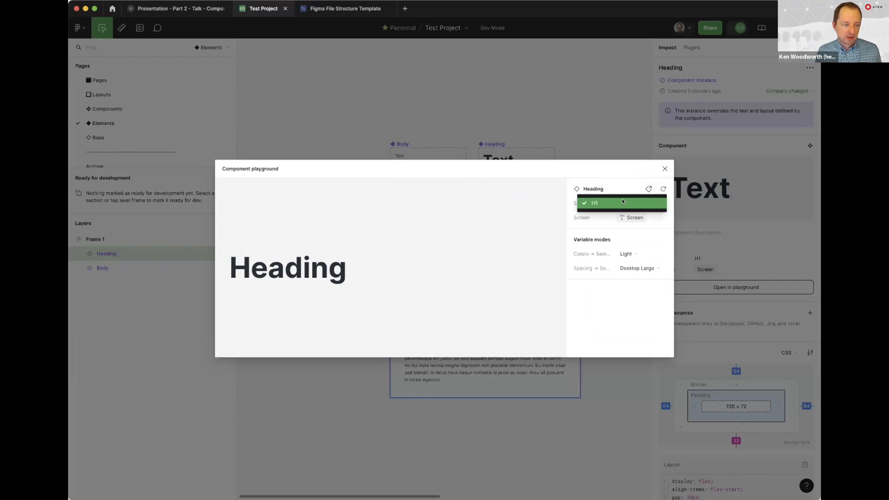
{"action": "left_click", "coordinate": [623, 202]}
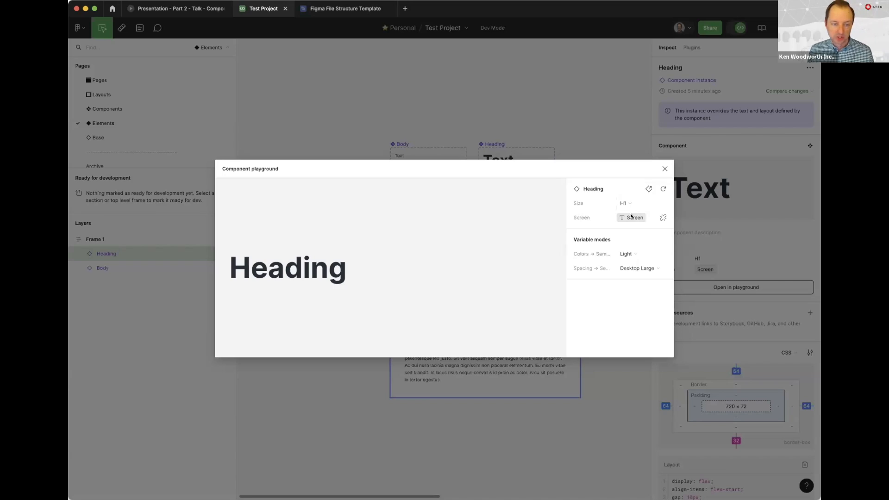
Detach the Heading's Screen property from its variable and preview other screen variants, ending on Mobile, and close the playground
{"action": "left_click", "coordinate": [662, 218]}
{"action": "left_click", "coordinate": [633, 218]}
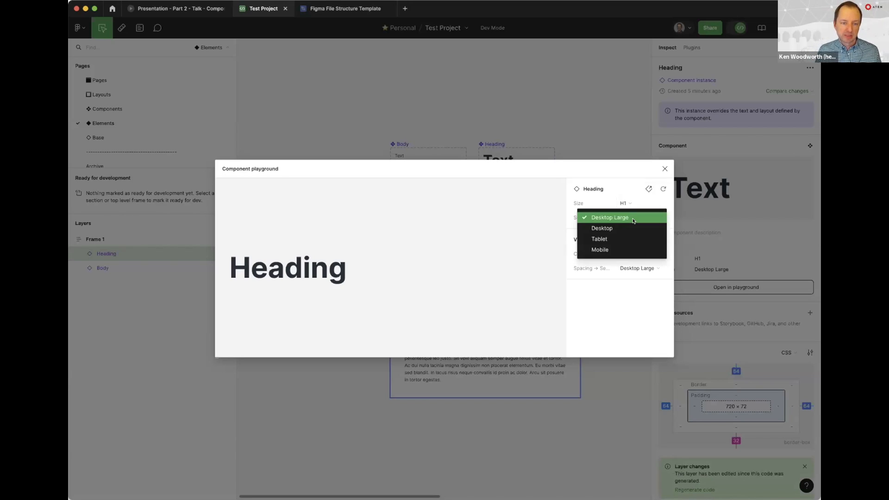
{"action": "left_click", "coordinate": [633, 234]}
{"action": "left_click", "coordinate": [630, 220]}
{"action": "left_click", "coordinate": [631, 228]}
{"action": "left_click", "coordinate": [630, 221]}
{"action": "left_click", "coordinate": [629, 234]}
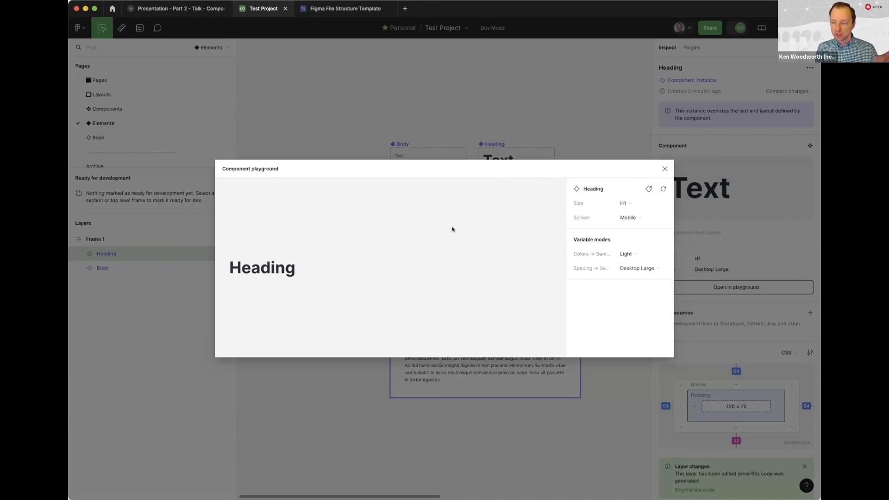
{"action": "left_click", "coordinate": [665, 168]}
Examine the box model, layout code and colors of Frame 1's Heading instance
{"action": "left_click", "coordinate": [596, 193]}
{"action": "left_click", "coordinate": [444, 259]}
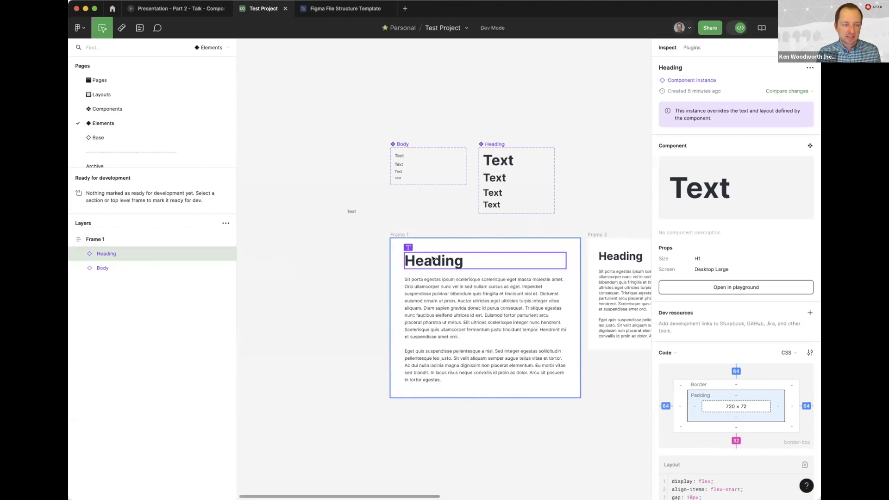
{"action": "scroll", "coordinate": [746, 376], "scroll_direction": "down", "scroll_amount": 1}
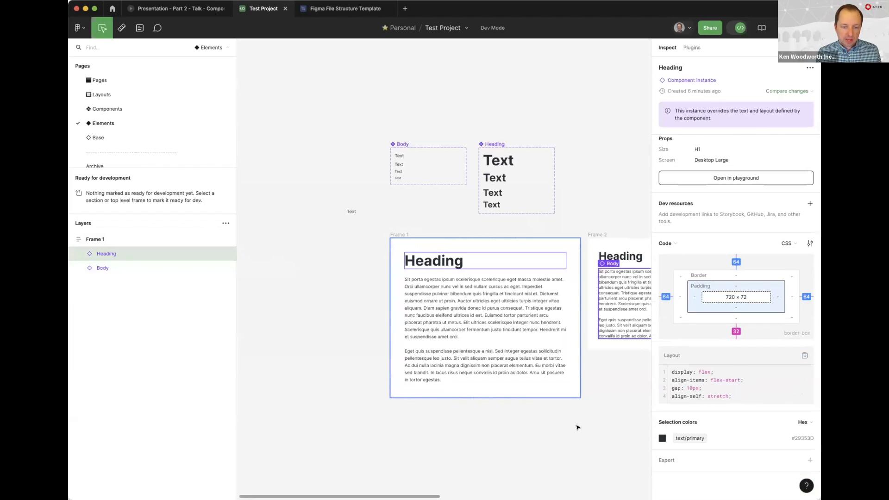
Select Frame 1 and examine its padding variable and fallback value in the layout code
{"action": "left_click", "coordinate": [416, 244]}
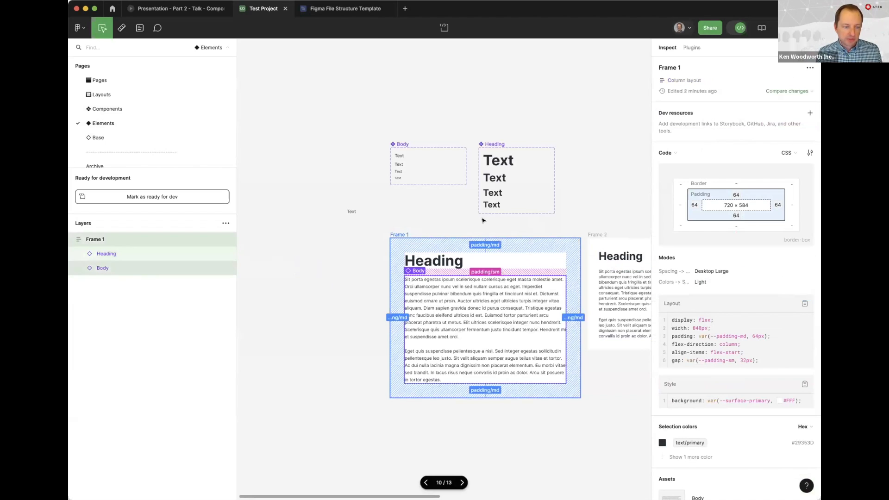
{"action": "left_click_drag", "start_coordinate": [745, 334], "coordinate": [708, 334]}
{"action": "left_click", "coordinate": [717, 335]}
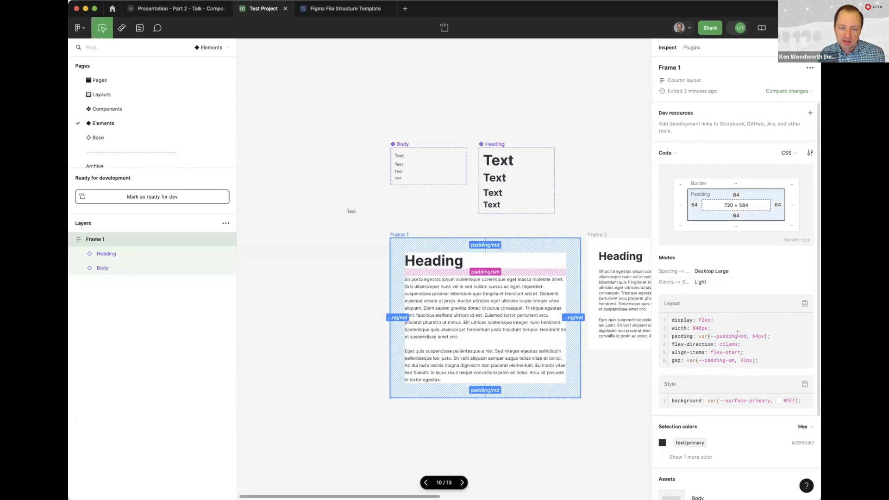
{"action": "left_click_drag", "start_coordinate": [751, 334], "coordinate": [760, 335]}
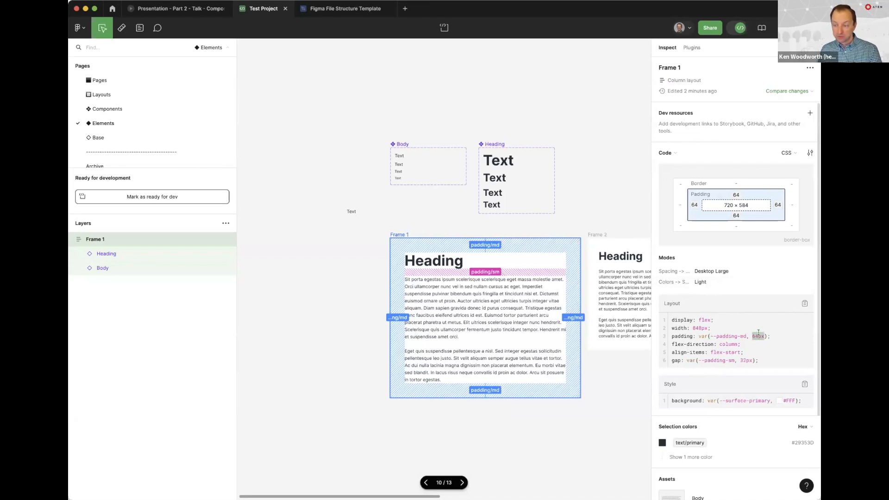
{"action": "triple_click", "coordinate": [732, 334]}
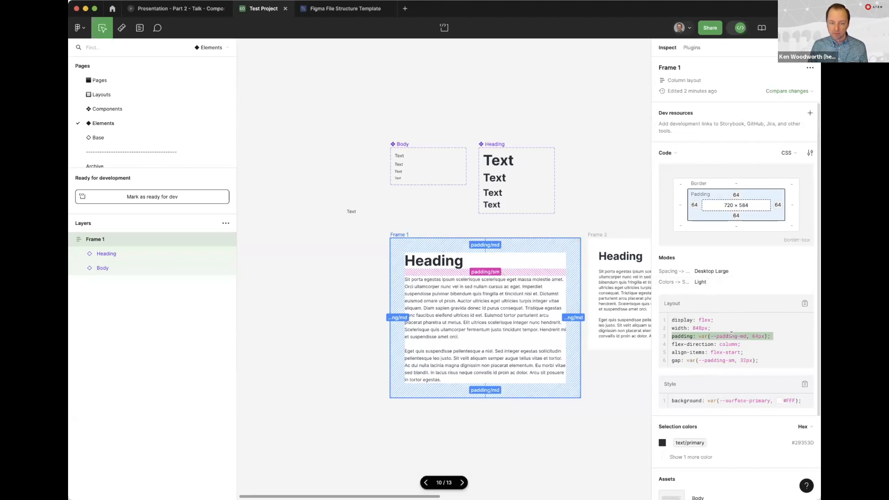
{"action": "left_click", "coordinate": [733, 334]}
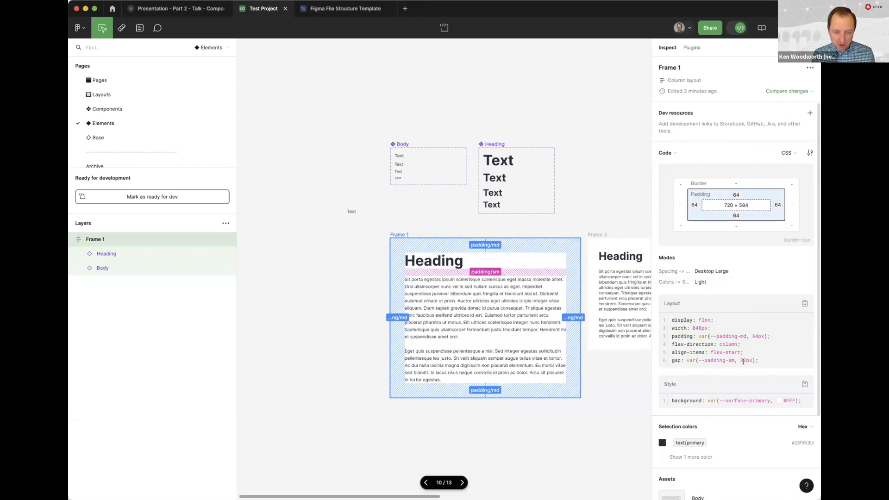
Examine the flex direction, item alignment and gap variable in Frame 1's layout code, along with its style section
{"action": "left_click_drag", "start_coordinate": [743, 353], "coordinate": [671, 344]}
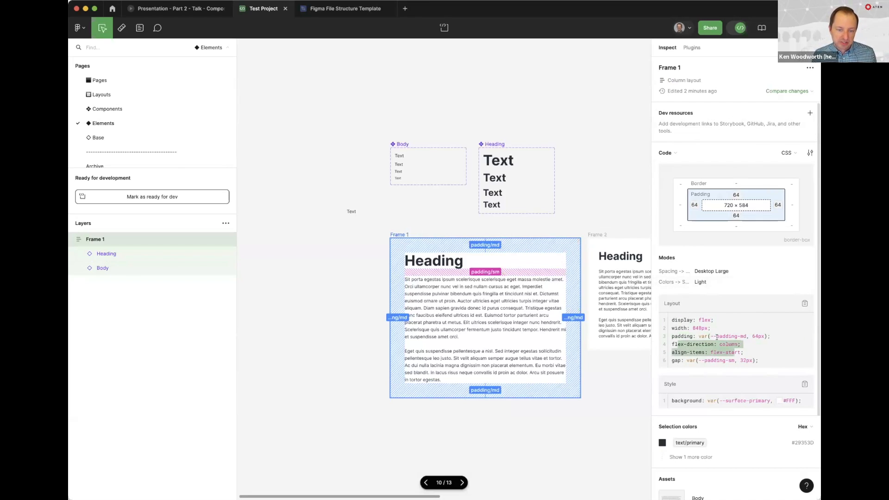
{"action": "left_click", "coordinate": [653, 320]}
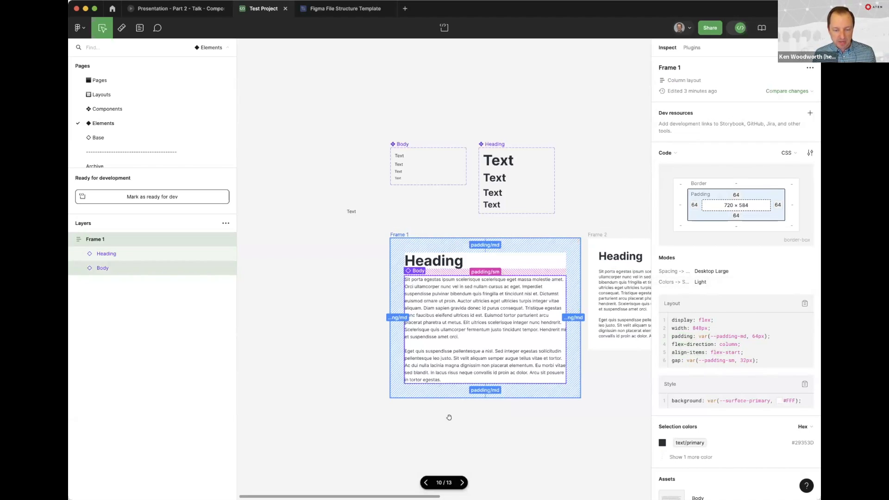
{"action": "double_click", "coordinate": [729, 352]}
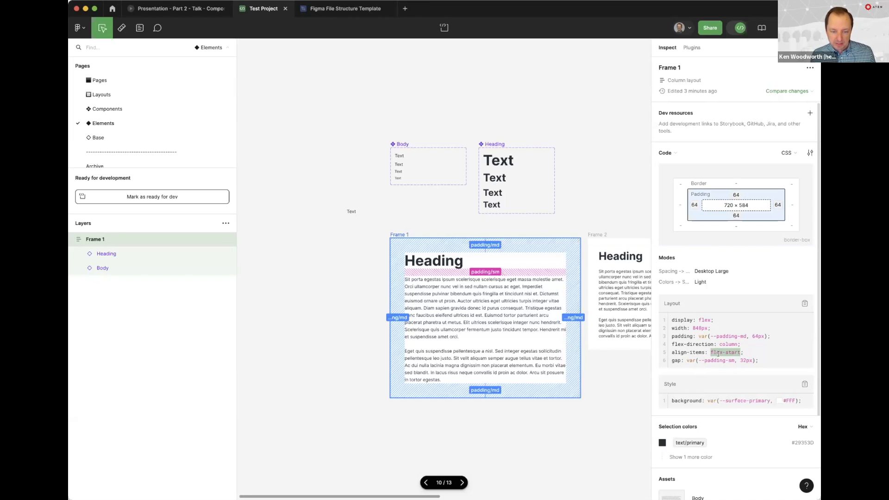
{"action": "mouse_move", "coordinate": [740, 360]}
{"action": "left_mouse_down"}
{"action": "mouse_move", "coordinate": [752, 360]}
{"action": "mouse_move", "coordinate": [722, 359]}
{"action": "left_mouse_up"}
{"action": "scroll", "coordinate": [725, 342], "scroll_direction": "down", "scroll_amount": 2}
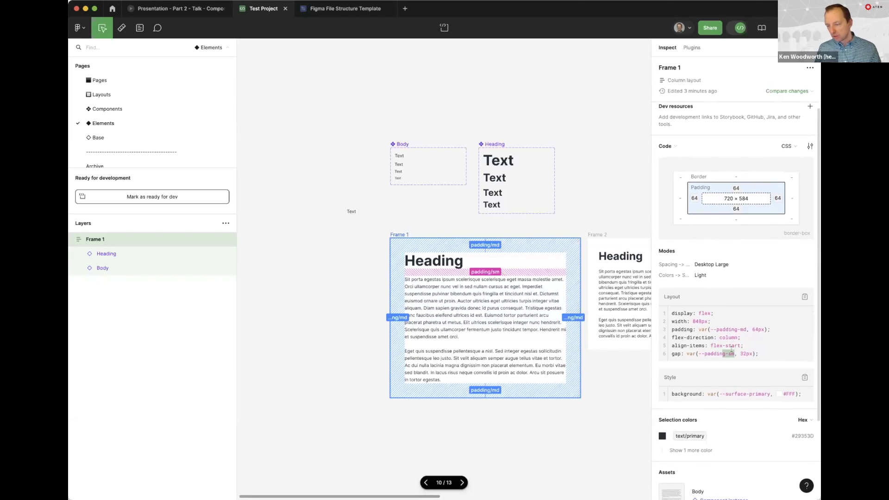
{"action": "scroll", "coordinate": [724, 330], "scroll_direction": "down", "scroll_amount": 1}
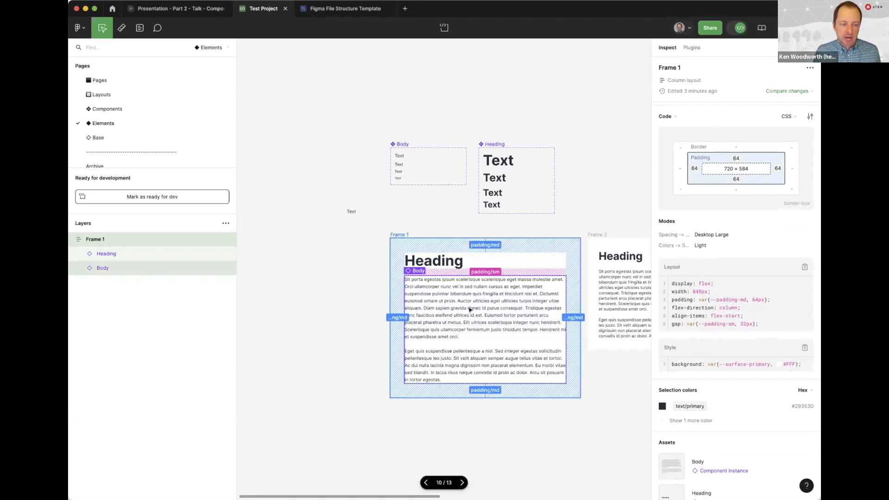
Select the Body text in Frame 1 and examine its typography code, including color variable, font family and line height
{"action": "left_click", "coordinate": [421, 280]}
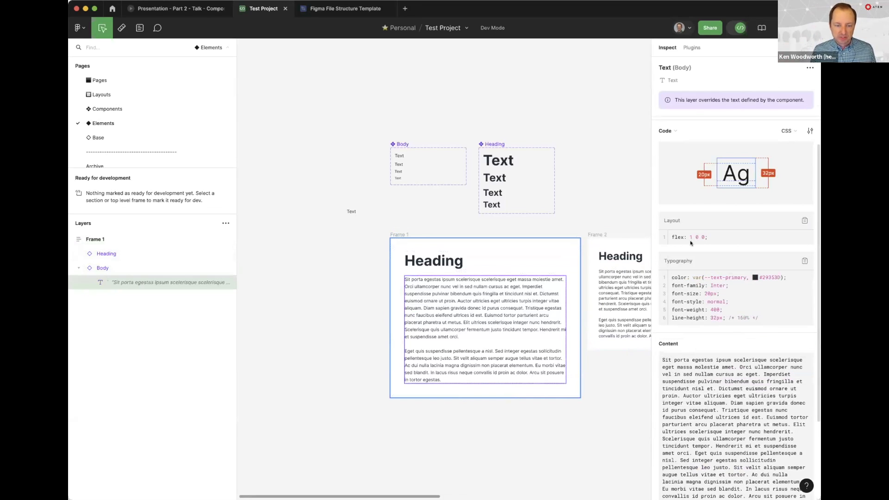
{"action": "left_click_drag", "start_coordinate": [678, 278], "coordinate": [731, 319]}
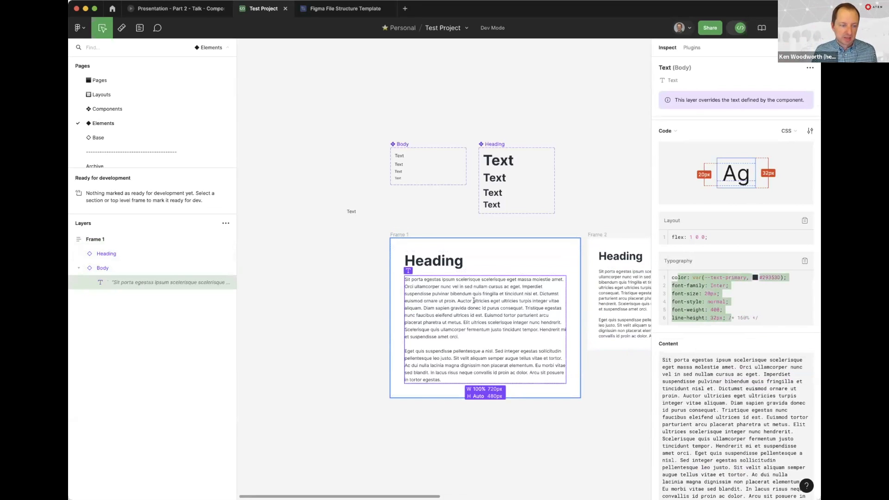
{"action": "left_click", "coordinate": [687, 277]}
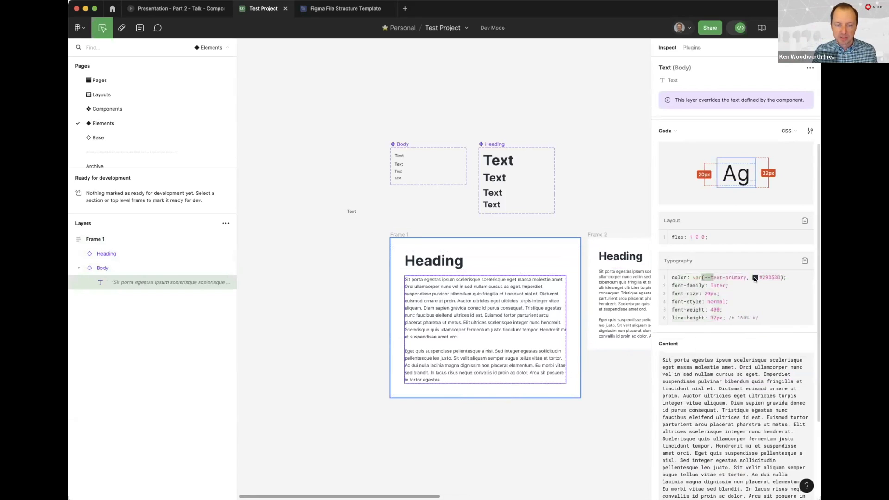
{"action": "left_click_drag", "start_coordinate": [759, 278], "coordinate": [790, 278]}
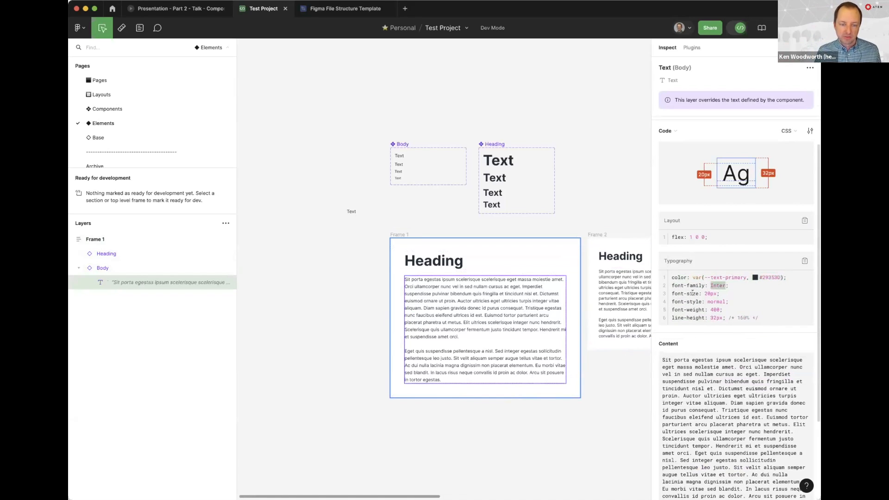
{"action": "mouse_move", "coordinate": [708, 310]}
{"action": "left_mouse_down"}
{"action": "mouse_move", "coordinate": [746, 317]}
{"action": "mouse_move", "coordinate": [724, 316]}
{"action": "left_mouse_up"}
{"action": "left_click", "coordinate": [755, 316]}
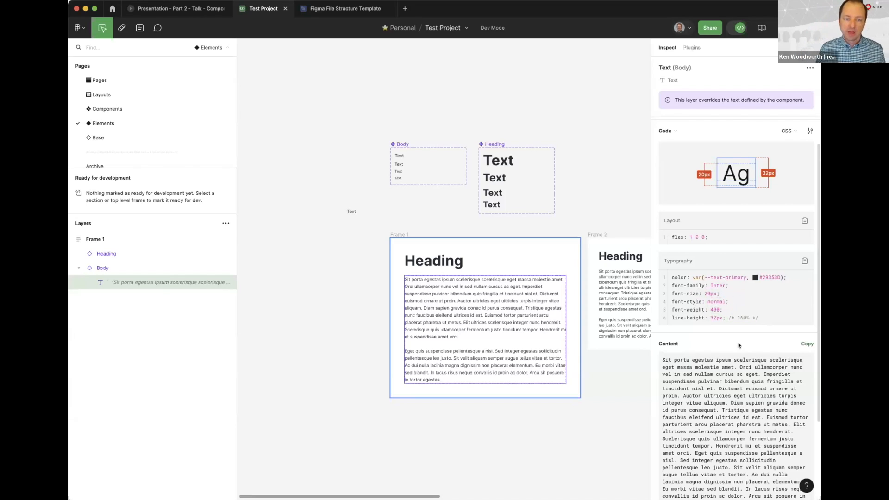
{"action": "scroll", "coordinate": [739, 314], "scroll_direction": "up", "scroll_amount": 1}
{"action": "scroll", "coordinate": [739, 314], "scroll_direction": "up", "scroll_amount": 2}
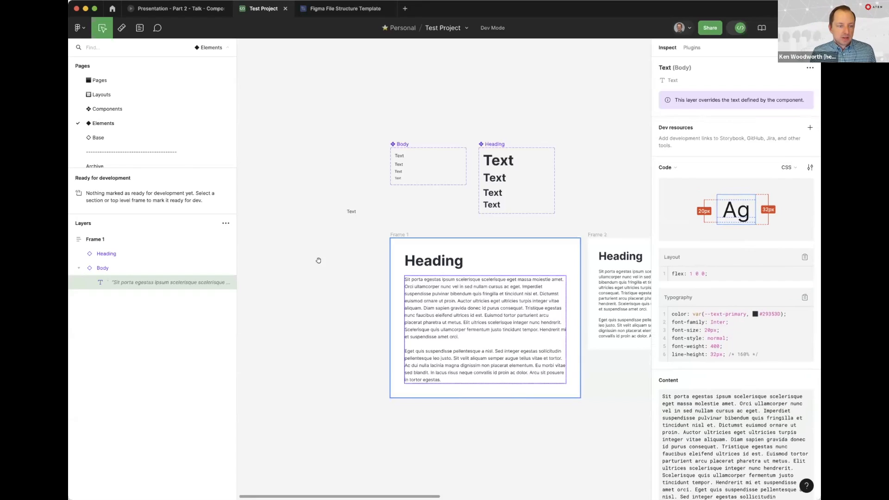
Deselect the Body text and switch from Dev Mode back to design editing
{"action": "left_click_drag", "start_coordinate": [318, 261], "coordinate": [323, 262]}
{"action": "left_click", "coordinate": [582, 101]}
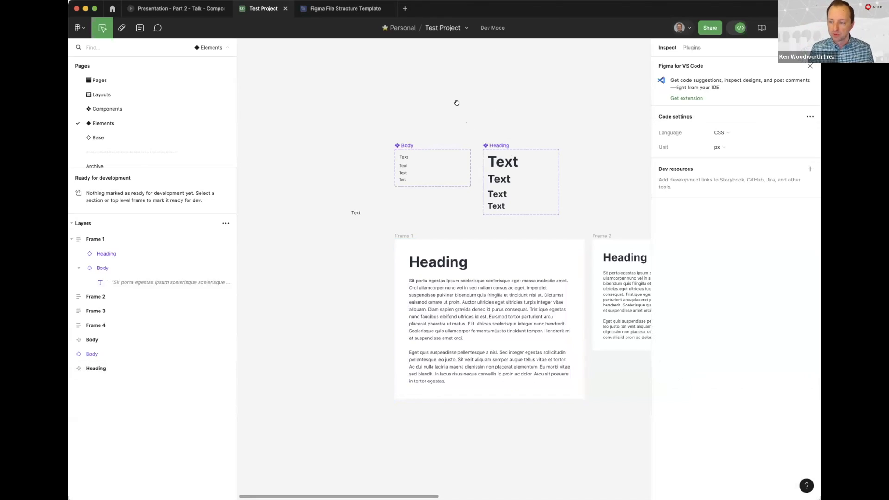
{"action": "key", "text": "shift+d"}
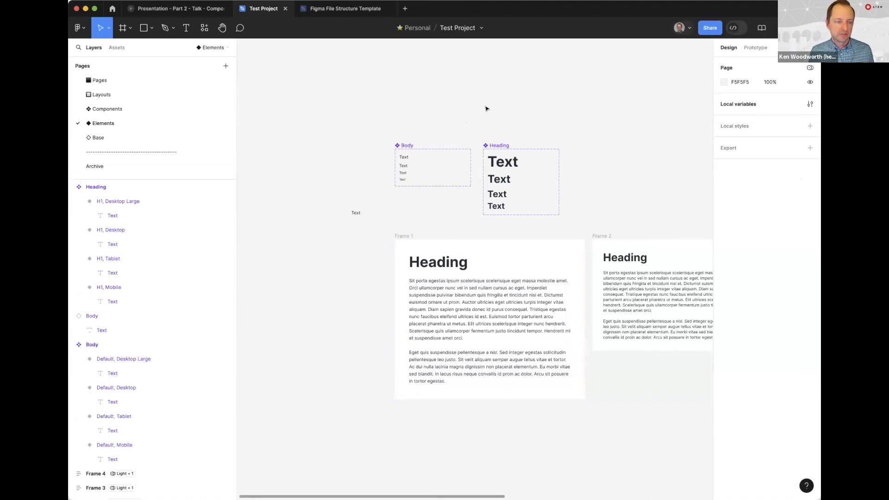
Find and run the Figma Variables to JSON plugin
{"action": "key", "text": "super+k"}
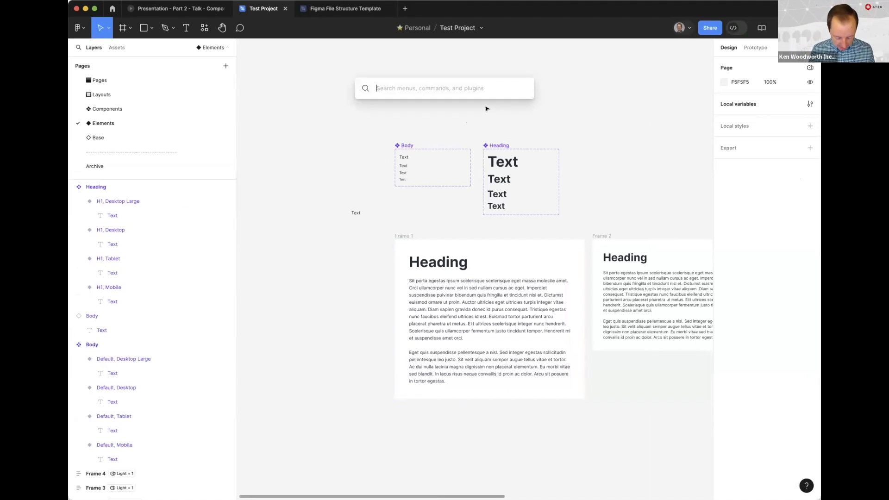
{"action": "type", "text": "variable"}
{"action": "key", "text": "Down"}
{"action": "key", "text": "Down"}
{"action": "key", "text": "Down"}
{"action": "key", "text": "Down"}
{"action": "key", "text": "Up"}
{"action": "key", "text": "Return"}
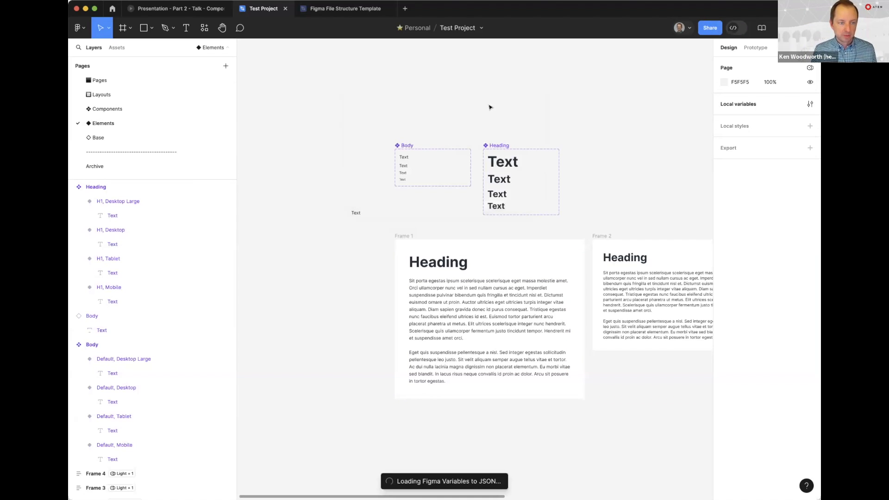
Enlarge the plugin window to review the JSON preview of the color variables, and close it
{"action": "left_click_drag", "start_coordinate": [617, 294], "coordinate": [387, 78]}
{"action": "left_click_drag", "start_coordinate": [589, 294], "coordinate": [737, 452]}
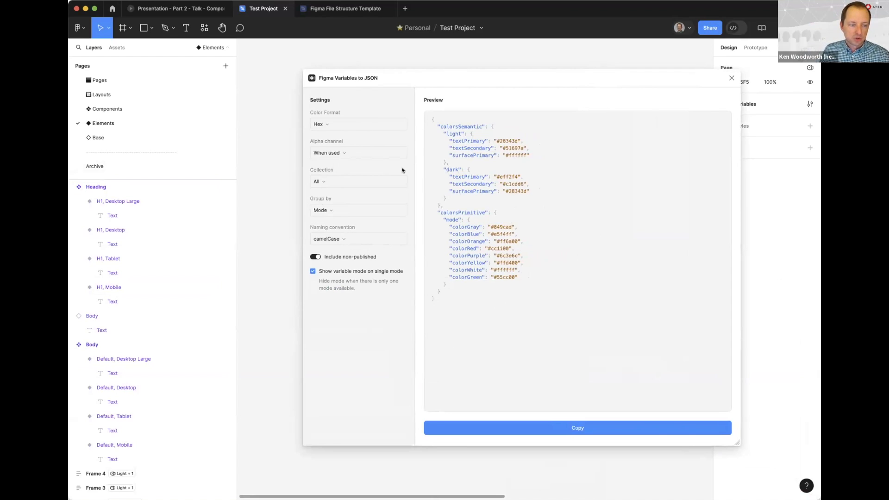
{"action": "left_click", "coordinate": [727, 77]}
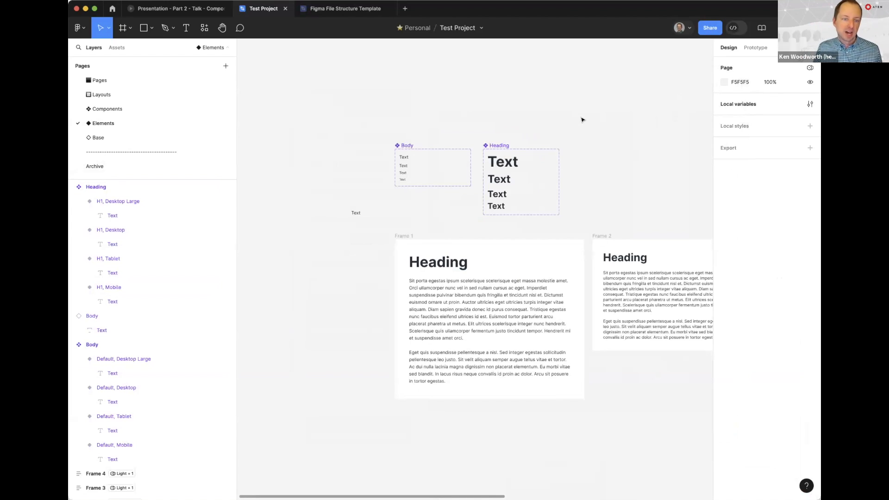
Locate the standalone Body instance outside the frames and zoom in on it
{"action": "scroll", "coordinate": [569, 186], "scroll_direction": "right", "scroll_amount": 3}
{"action": "scroll", "coordinate": [570, 187], "scroll_direction": "down", "scroll_amount": 1}
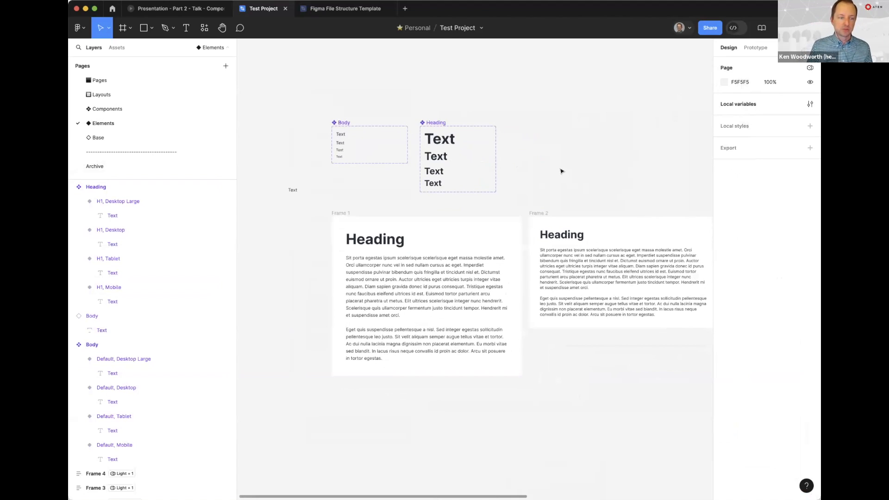
{"action": "left_click", "coordinate": [294, 190]}
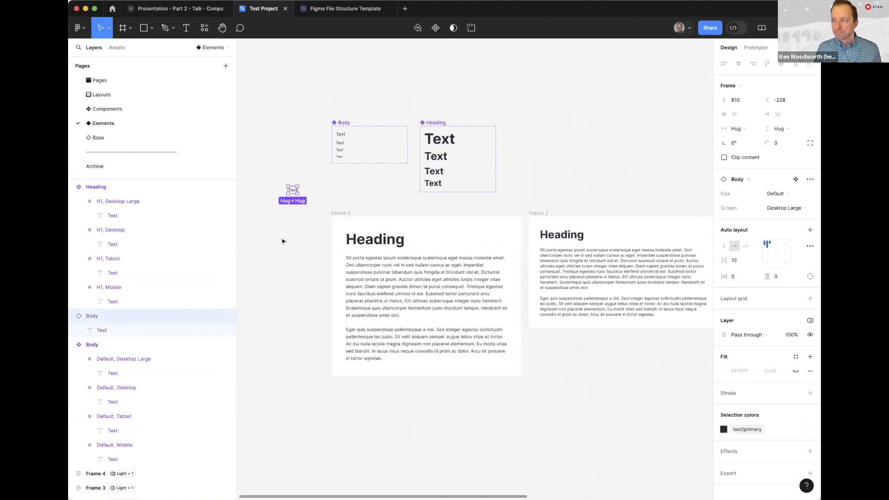
{"action": "scroll", "coordinate": [253, 225], "scroll_direction": "up", "scroll_amount": 5}
{"action": "left_click_drag", "start_coordinate": [292, 185], "coordinate": [439, 302]}
{"action": "scroll", "coordinate": [480, 264], "scroll_direction": "up", "scroll_amount": 10}
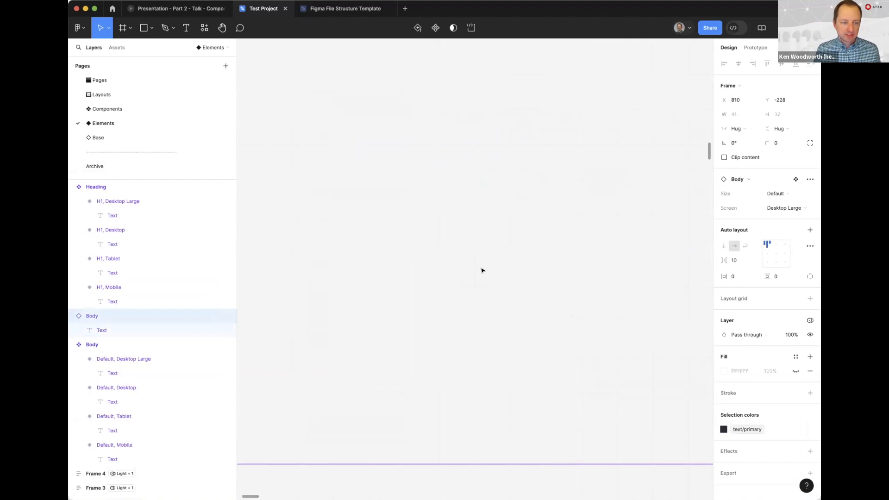
{"action": "scroll", "coordinate": [479, 291], "scroll_direction": "down", "scroll_amount": 10}
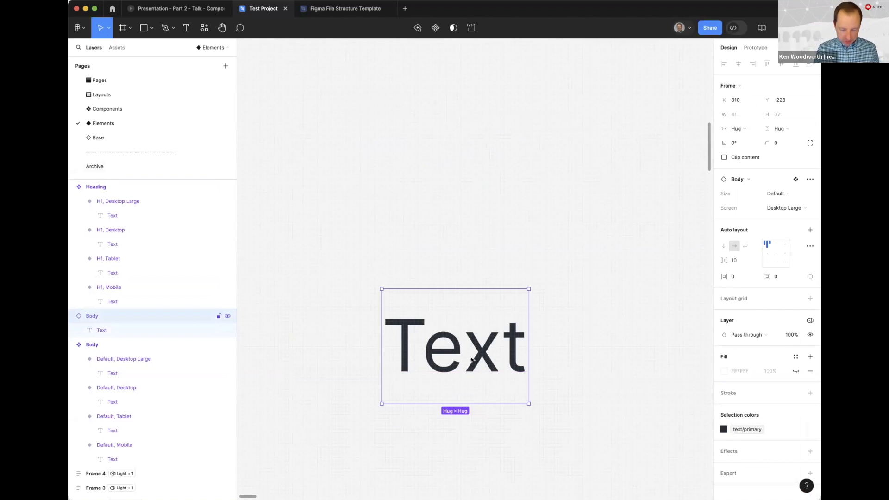
{"action": "left_click", "coordinate": [513, 266]}
{"action": "key", "text": "super+minus"}
{"action": "left_click_drag", "start_coordinate": [513, 266], "coordinate": [481, 185]}
{"action": "key", "text": "c"}
{"action": "left_click", "coordinate": [425, 229]}
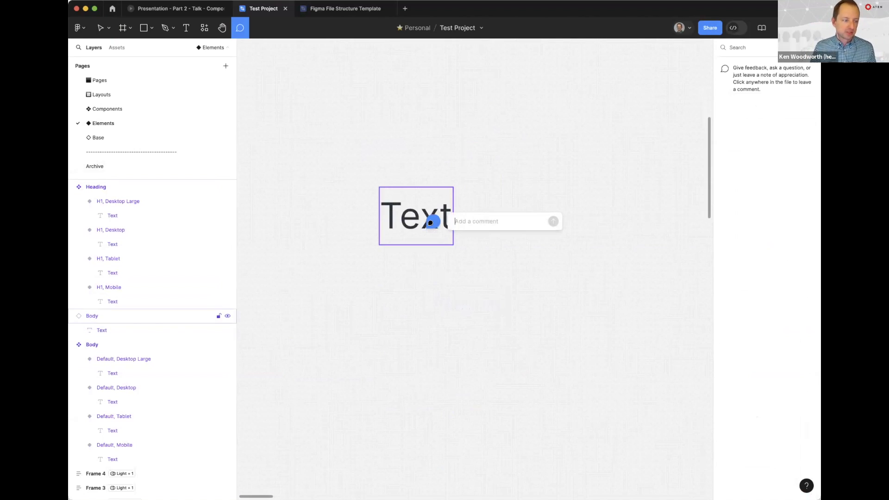
{"action": "key", "text": "Escape"}
{"action": "left_click", "coordinate": [491, 165]}
{"action": "key", "text": "Escape"}
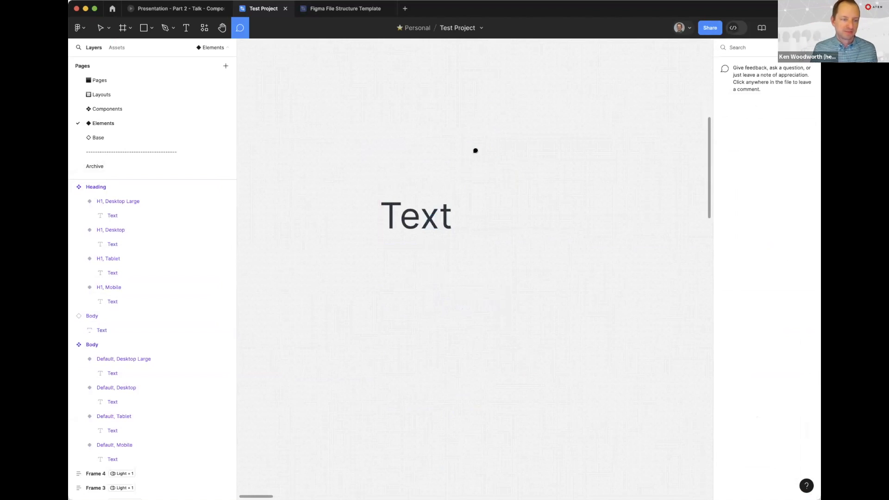
{"action": "key", "text": "Escape"}
Wrap the standalone Body instance in a new frame
{"action": "left_click", "coordinate": [393, 237]}
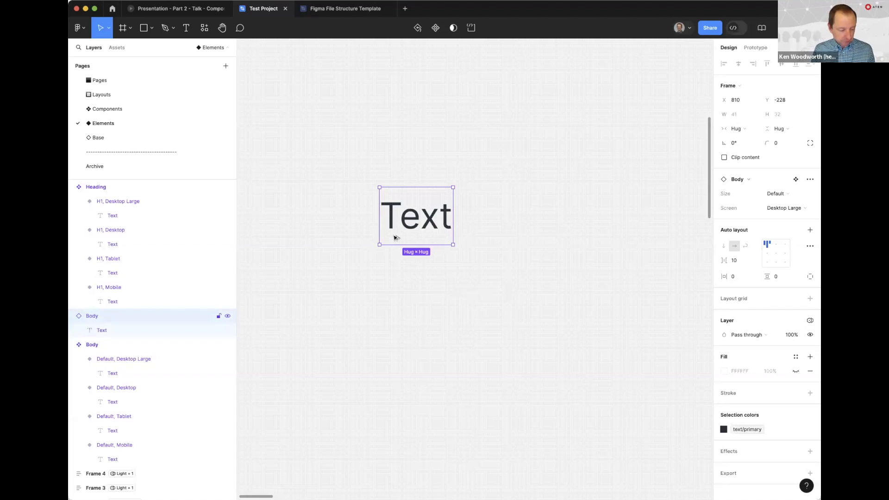
{"action": "key", "text": "super+alt+b"}
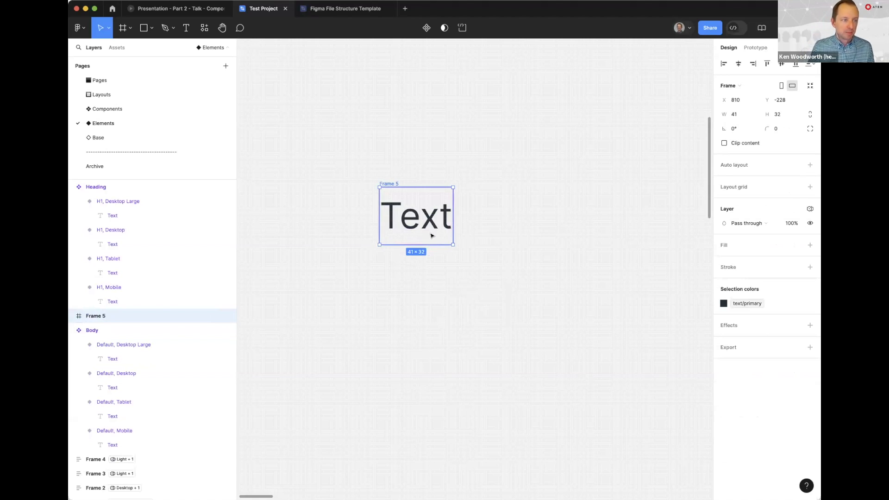
{"action": "right_click", "coordinate": [220, 12]}
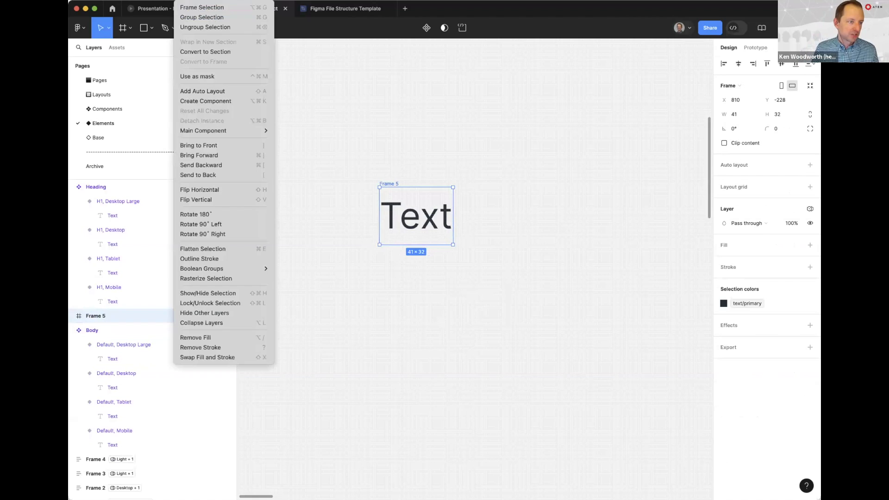
{"action": "left_click", "coordinate": [286, 66]}
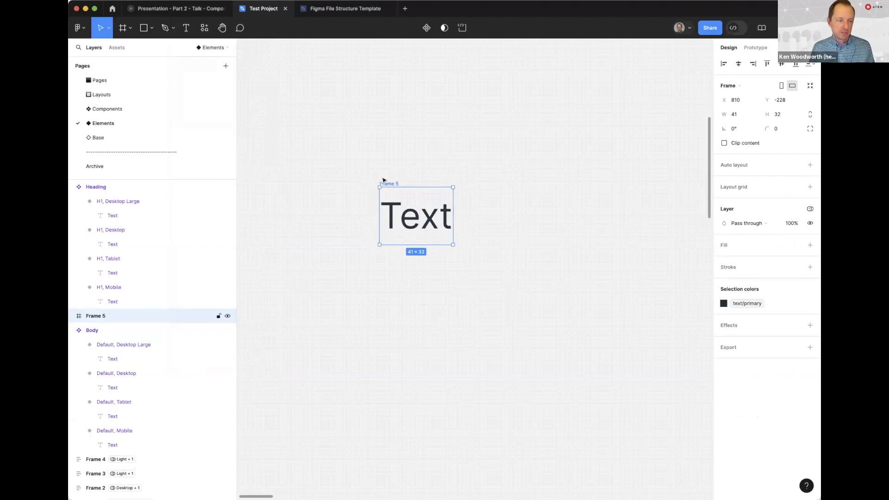
Rename the new frame around the Body instance as Button
{"action": "key", "text": "super+r"}
{"action": "type", "text": "B"}
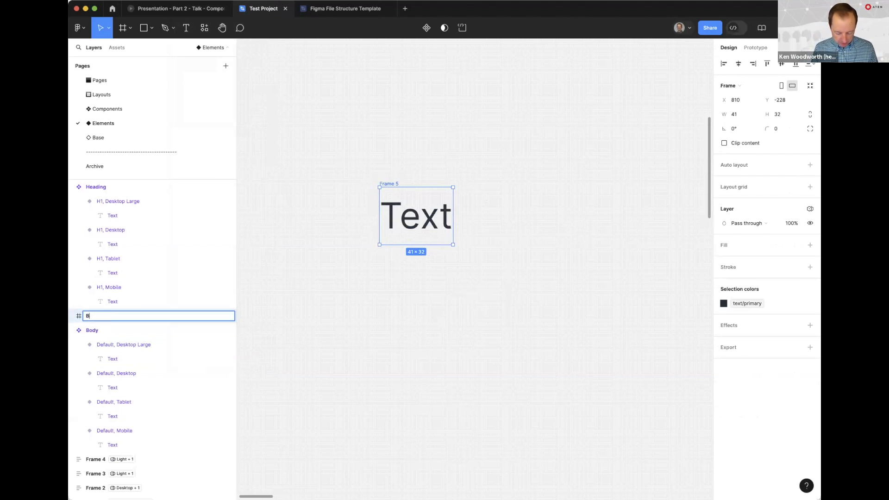
{"action": "type", "text": "utton"}
{"action": "key", "text": "Return"}
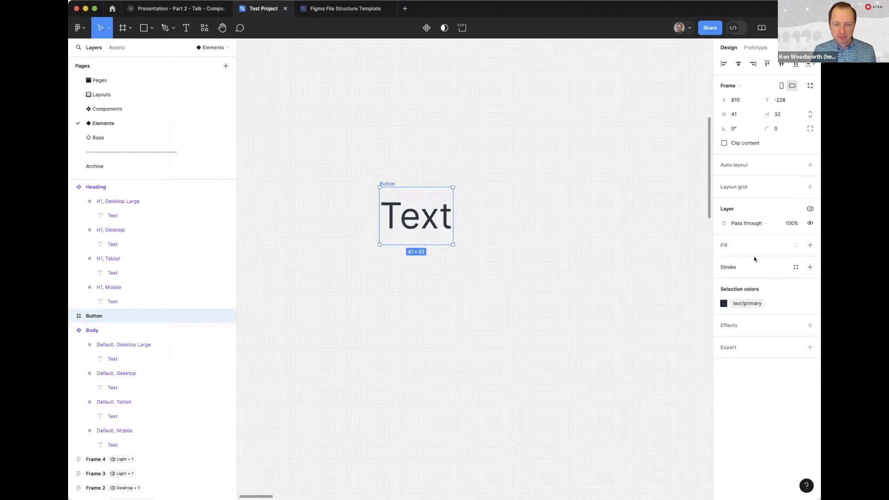
Add auto layout to the Button frame with horizontal padding 16 and vertical padding 4
{"action": "key", "text": "shift+a"}
{"action": "left_click", "coordinate": [732, 225]}
{"action": "type", "text": "16"}
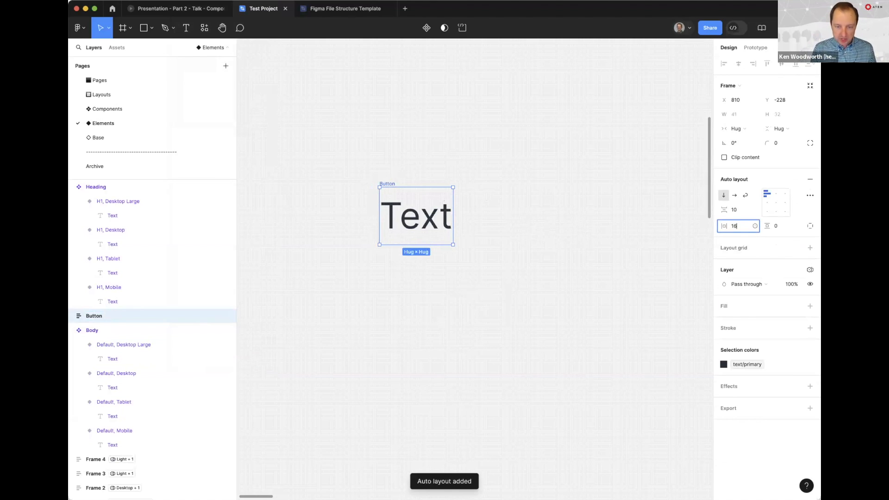
{"action": "key", "text": "Tab"}
{"action": "type", "text": "4"}
{"action": "key", "text": "Return"}
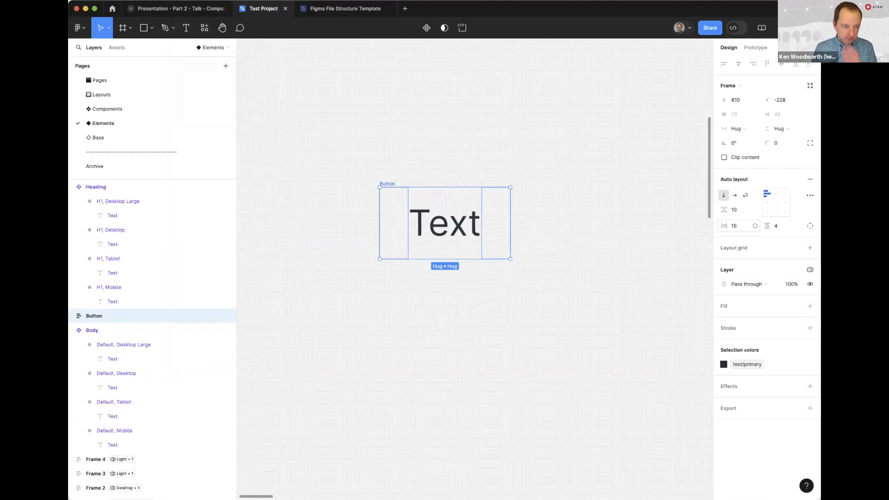
Apply the radius variable with value 4 to the Button frame's corners and deselect the frame
{"action": "left_click", "coordinate": [797, 142]}
{"action": "left_click", "coordinate": [740, 225]}
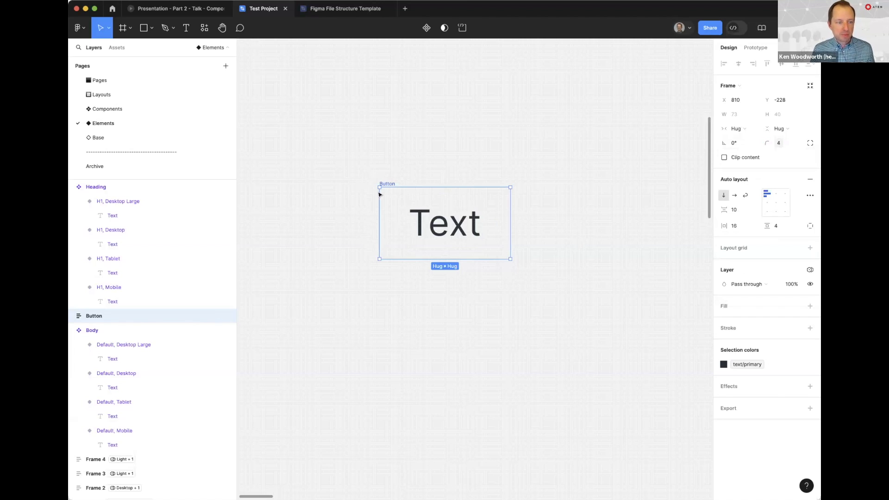
{"action": "left_click", "coordinate": [492, 147]}
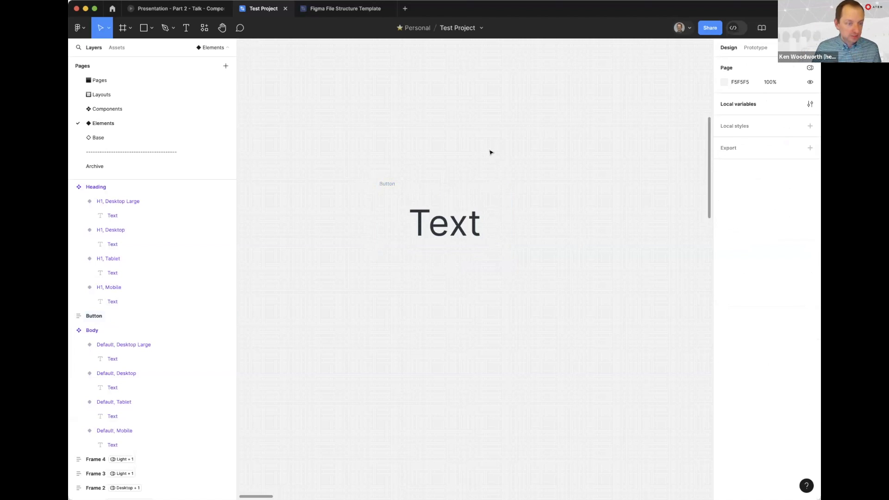
{"action": "left_click", "coordinate": [386, 185]}
{"action": "left_click", "coordinate": [644, 121]}
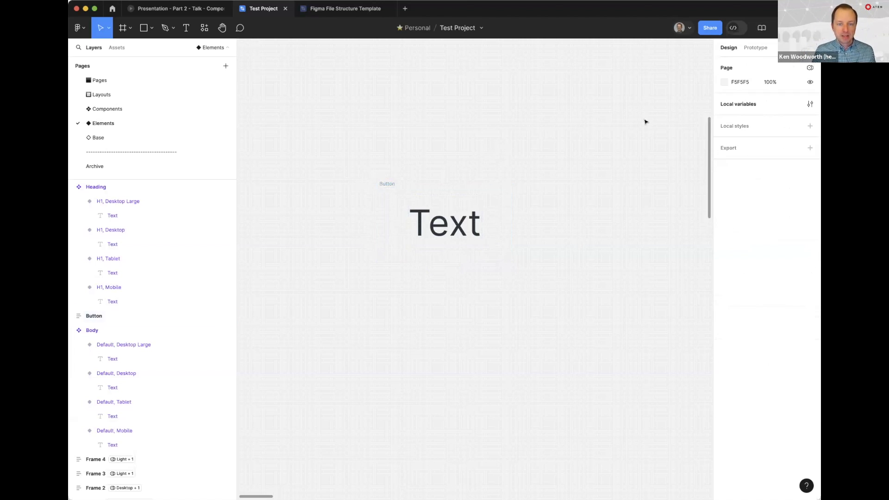
{"action": "left_click", "coordinate": [390, 185]}
{"action": "left_click", "coordinate": [397, 145]}
{"action": "left_click", "coordinate": [383, 184]}
{"action": "left_click", "coordinate": [616, 139]}
Create a new local variable collection named Colors → Components
{"action": "left_click", "coordinate": [809, 104]}
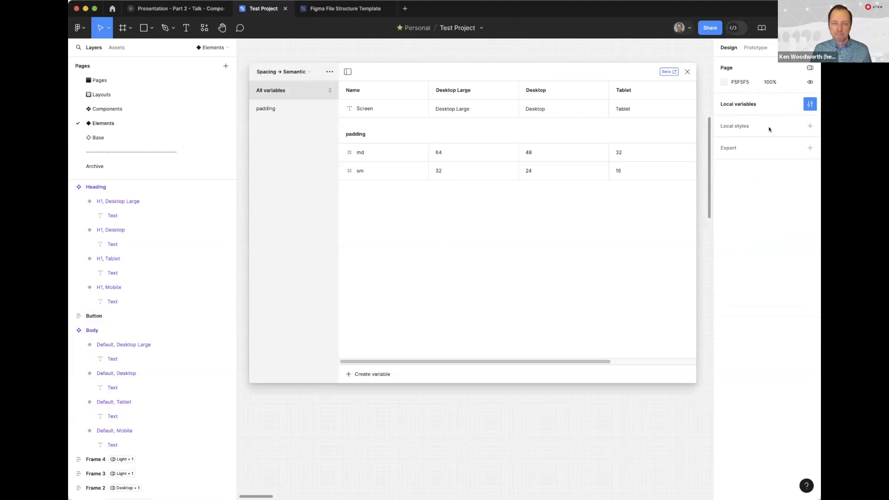
{"action": "left_click", "coordinate": [283, 72]}
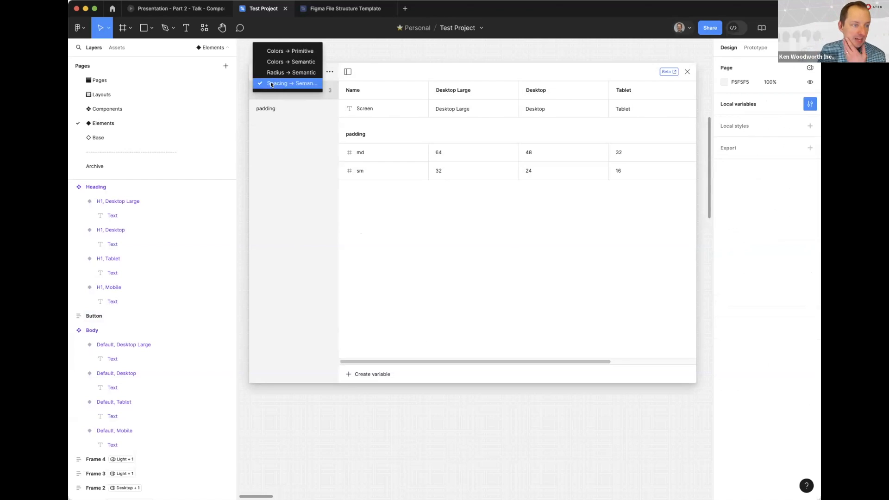
{"action": "left_click", "coordinate": [287, 171]}
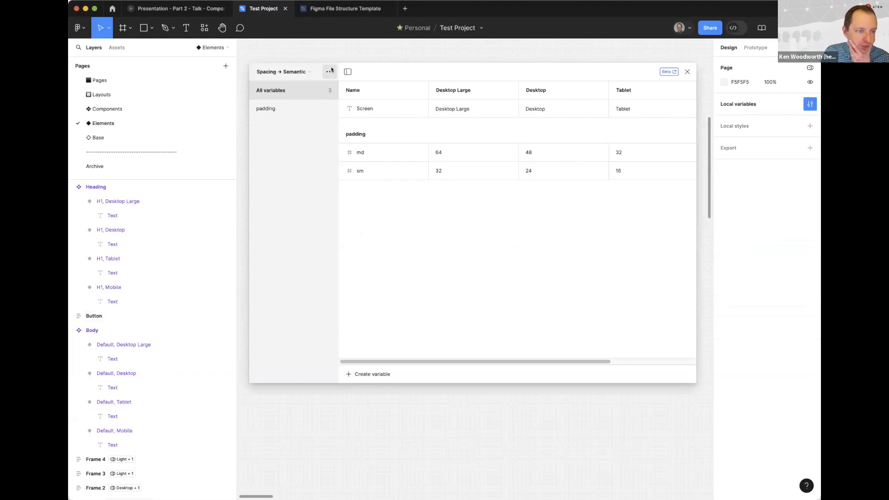
{"action": "left_click", "coordinate": [329, 70]}
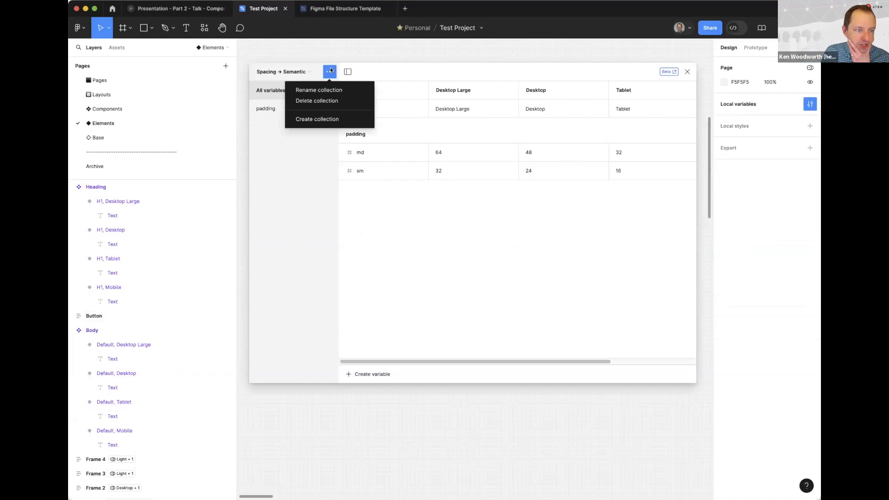
{"action": "left_click", "coordinate": [321, 119]}
{"action": "key", "text": "BackSpace"}
{"action": "type", "text": "Colors →"}
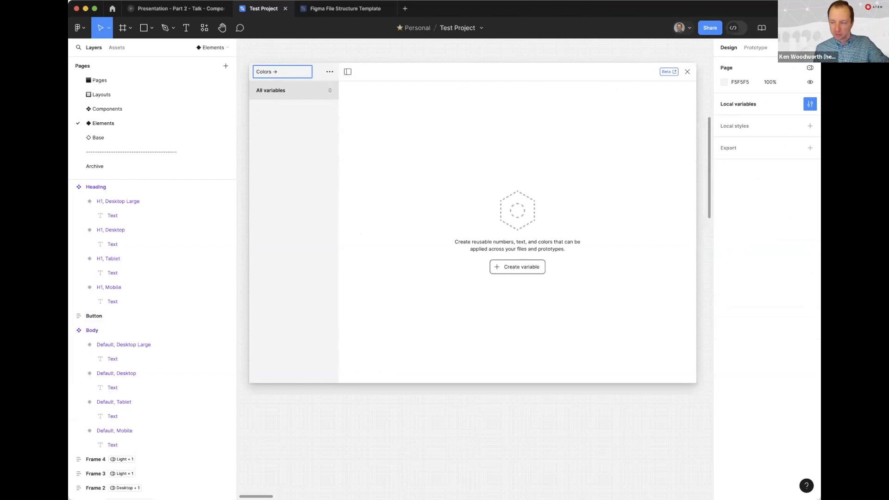
{"action": "type", "text": "Components"}
{"action": "key", "text": "Return"}
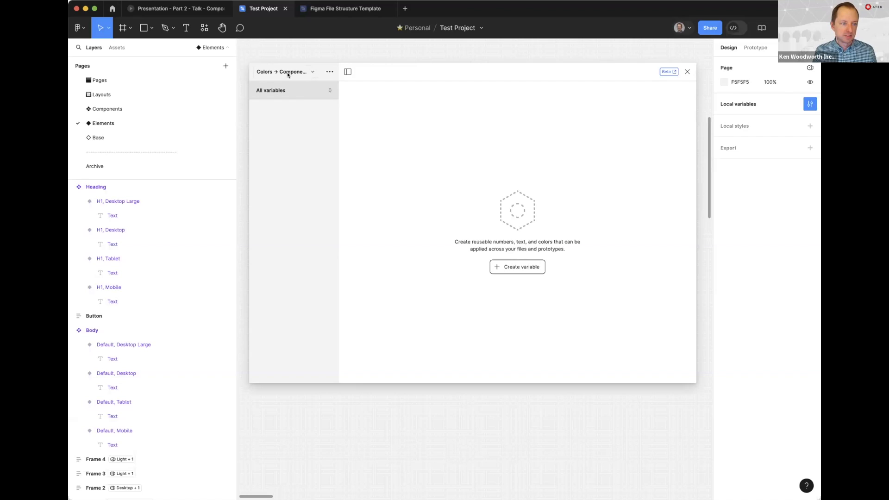
Add a color variable to the Colors → Components collection and set up two modes named Light and Dark
{"action": "left_click", "coordinate": [509, 267]}
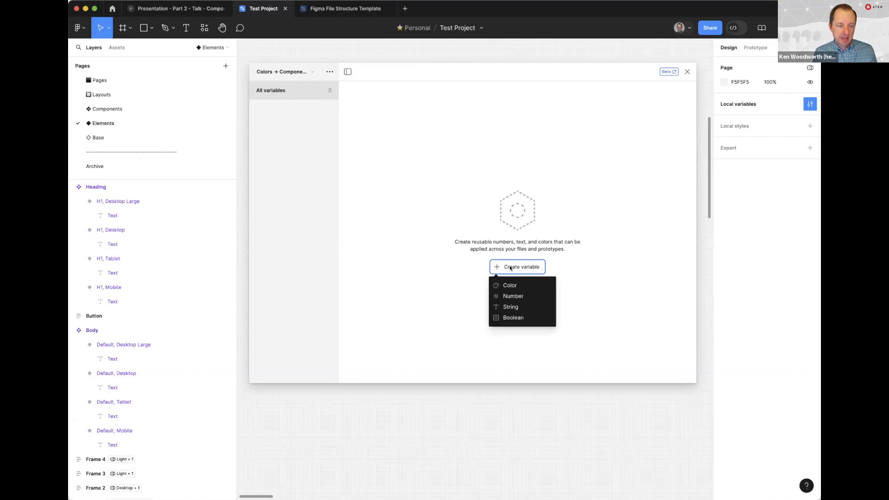
{"action": "left_click", "coordinate": [516, 285]}
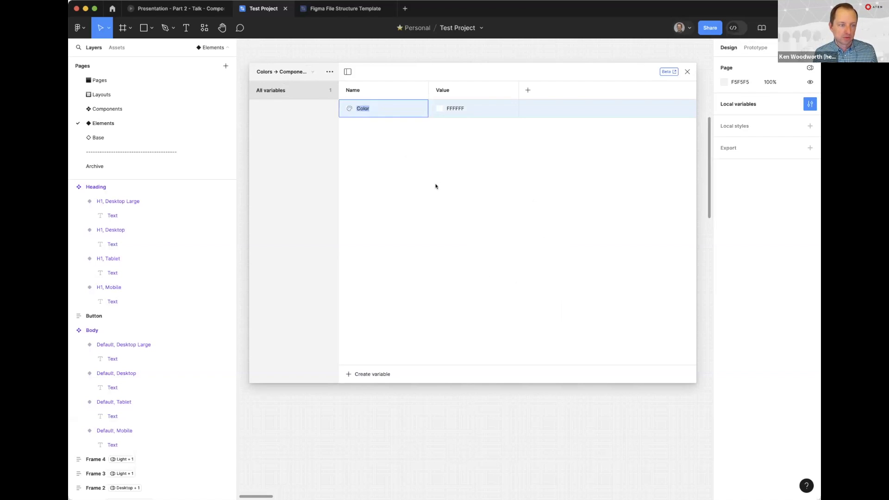
{"action": "left_click", "coordinate": [443, 91]}
{"action": "double_click", "coordinate": [444, 91]}
{"action": "type", "text": "Light"}
{"action": "key", "text": "Return"}
{"action": "left_click", "coordinate": [527, 90]}
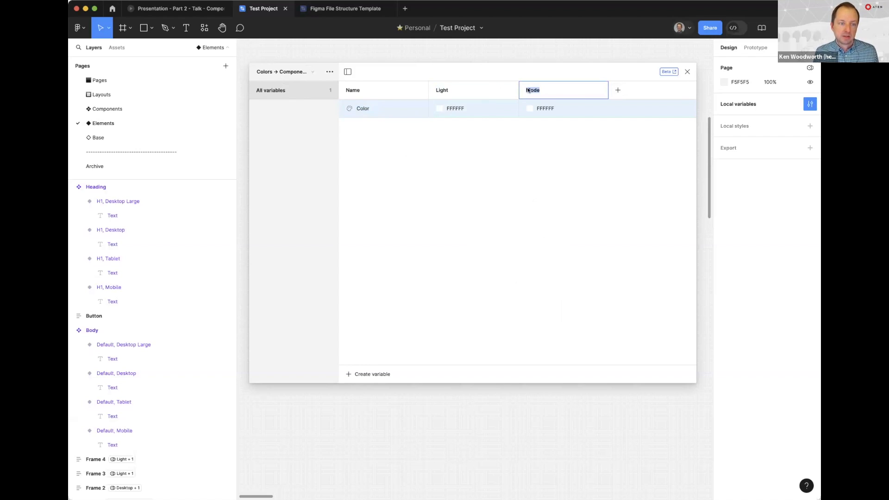
{"action": "type", "text": "Dark"}
{"action": "key", "text": "Return"}
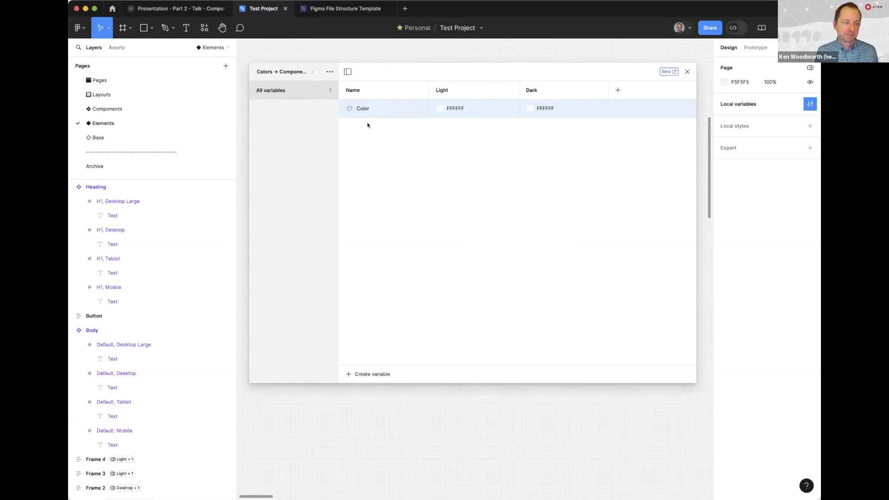
Rename the new color variable as button/background-primary
{"action": "double_click", "coordinate": [359, 111]}
{"action": "type", "text": "button"}
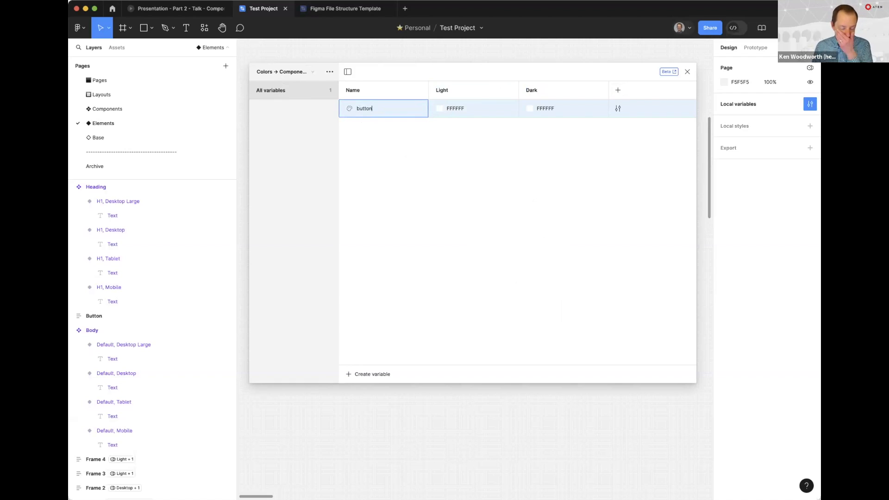
{"action": "type", "text": "/background-primary"}
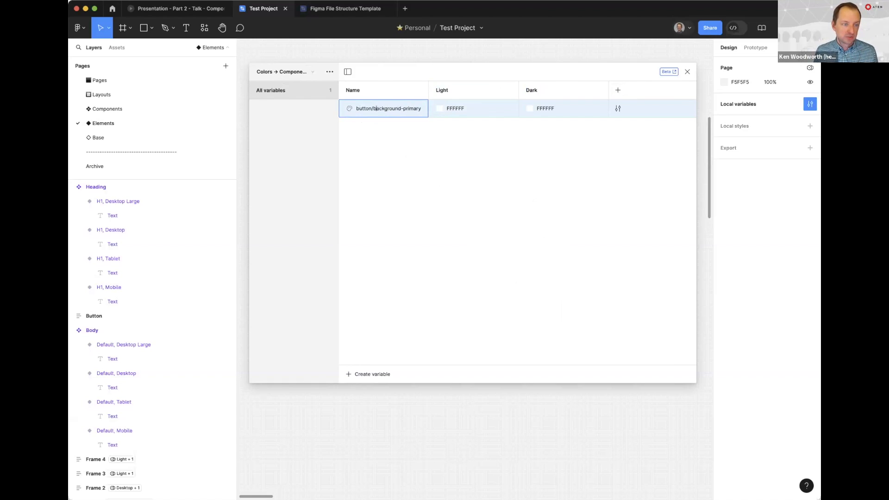
{"action": "key", "text": "Return"}
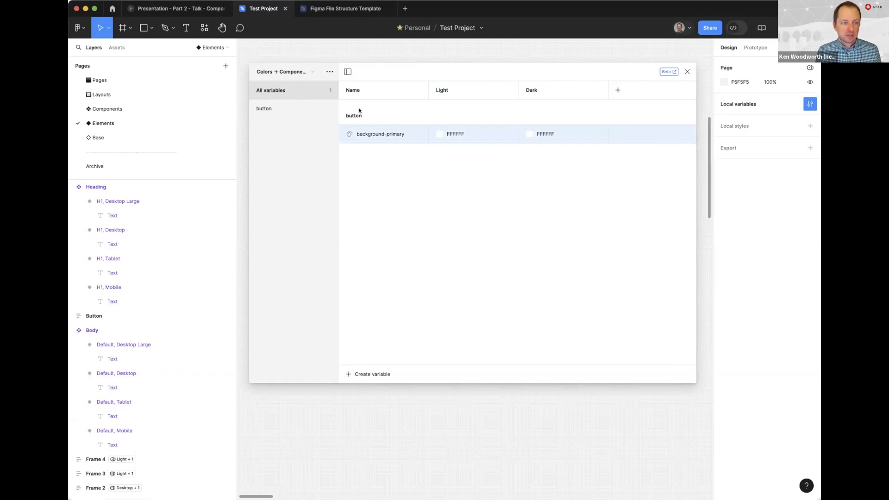
{"action": "right_click", "coordinate": [369, 133]}
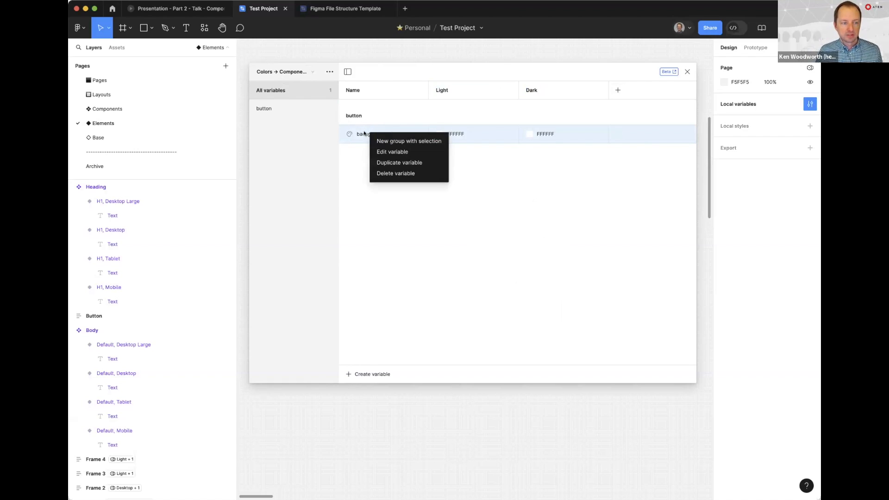
{"action": "left_click", "coordinate": [360, 134]}
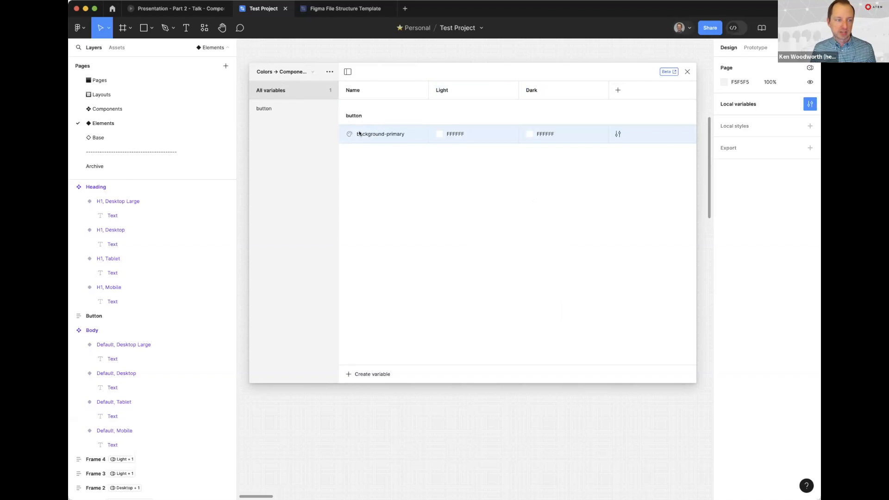
{"action": "left_click", "coordinate": [282, 71]}
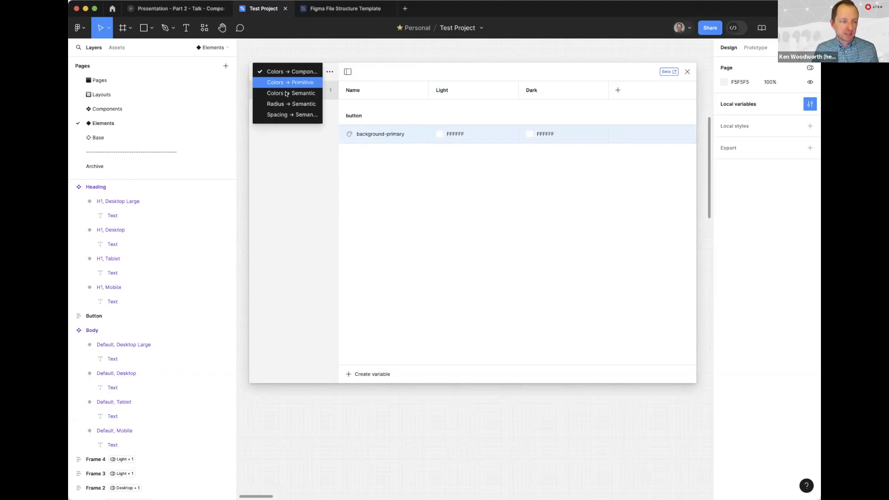
{"action": "left_click", "coordinate": [278, 114]}
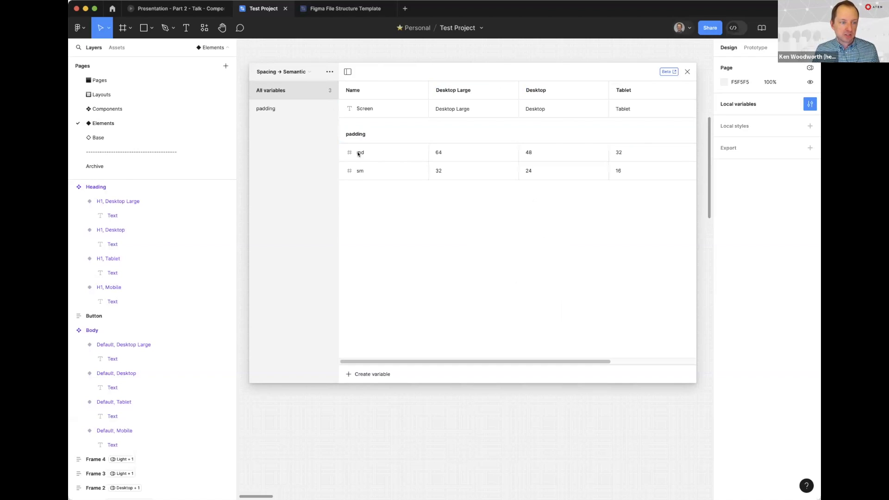
{"action": "left_click", "coordinate": [267, 73]}
{"action": "left_click", "coordinate": [276, 51]}
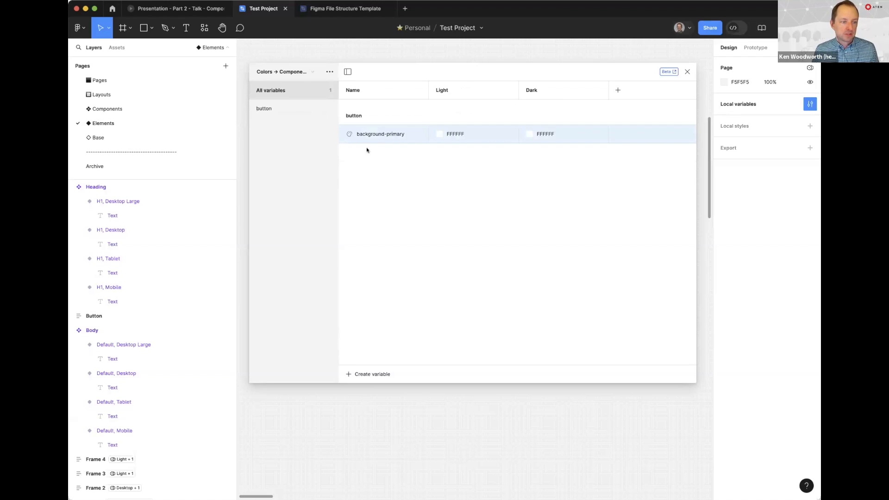
Link the Light value of background-primary to the primitive variable color/Blue/700
{"action": "left_click", "coordinate": [437, 134]}
{"action": "left_click", "coordinate": [478, 145]}
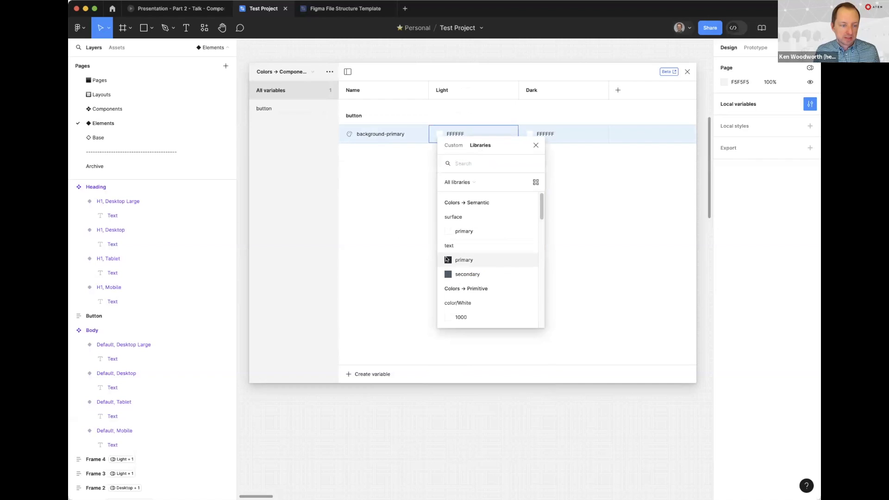
{"action": "scroll", "coordinate": [493, 248], "scroll_direction": "down", "scroll_amount": 10}
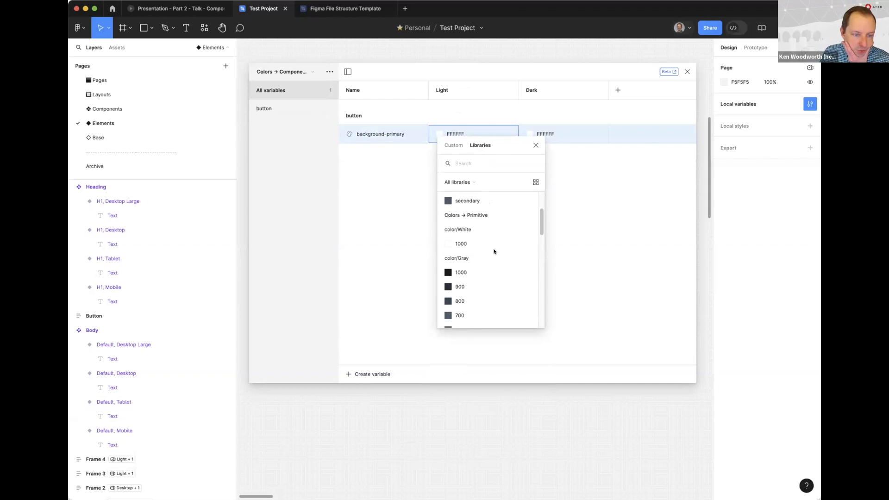
{"action": "scroll", "coordinate": [489, 262], "scroll_direction": "down", "scroll_amount": 3}
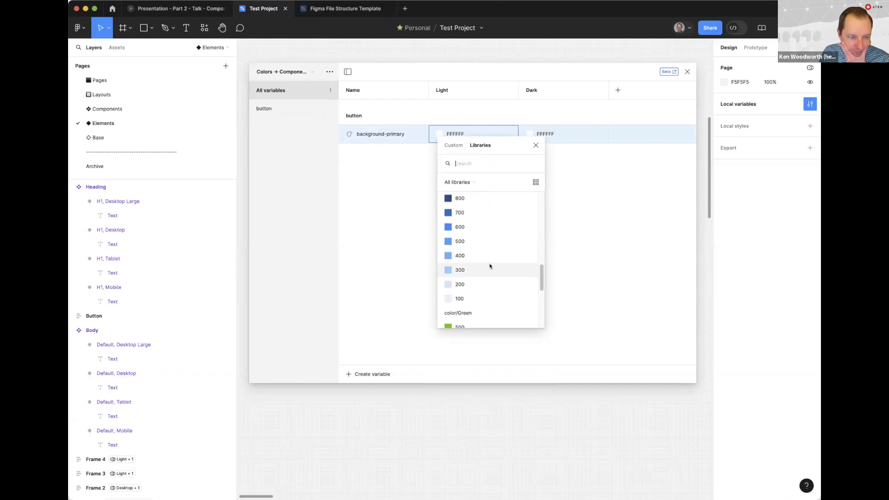
{"action": "left_click", "coordinate": [467, 213]}
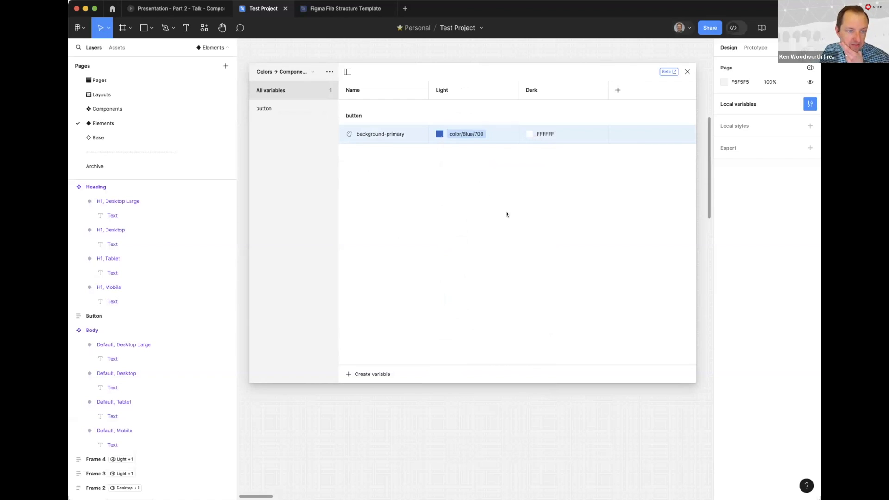
Link the Dark value of background-primary to the primitive variable color/Blue/300
{"action": "left_click", "coordinate": [528, 133]}
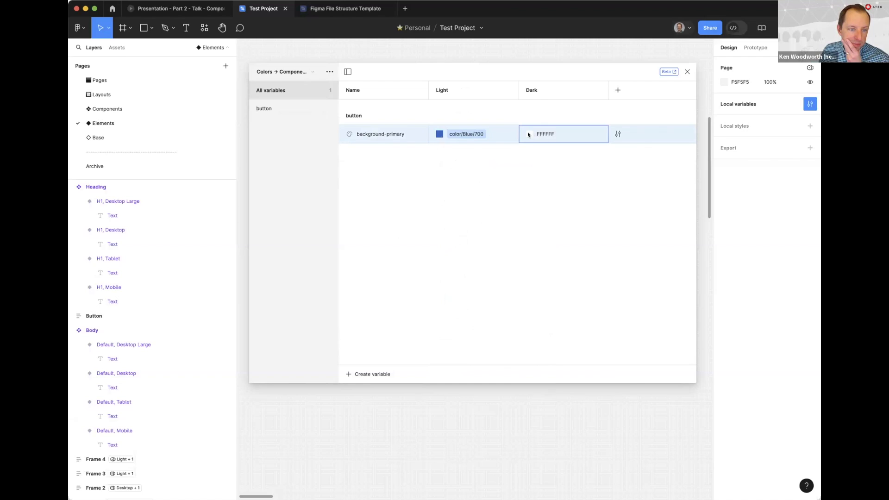
{"action": "left_click", "coordinate": [567, 146]}
{"action": "scroll", "coordinate": [540, 264], "scroll_direction": "down", "scroll_amount": 10}
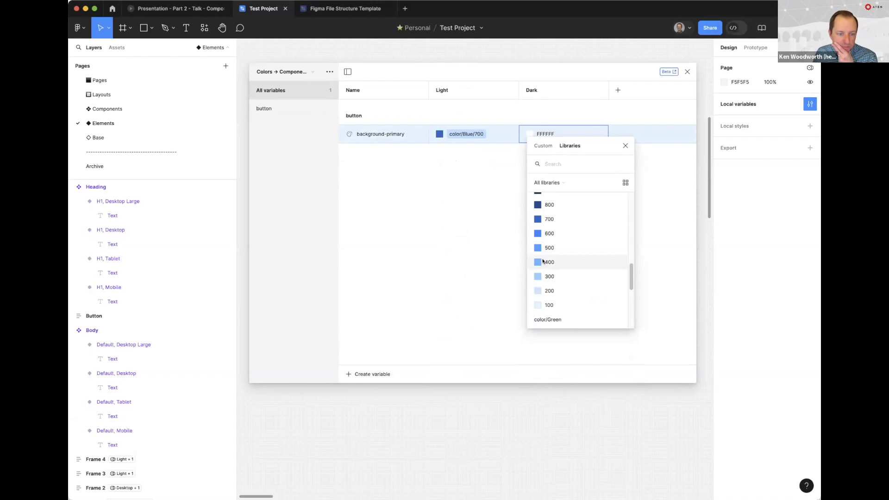
{"action": "left_click", "coordinate": [537, 262]}
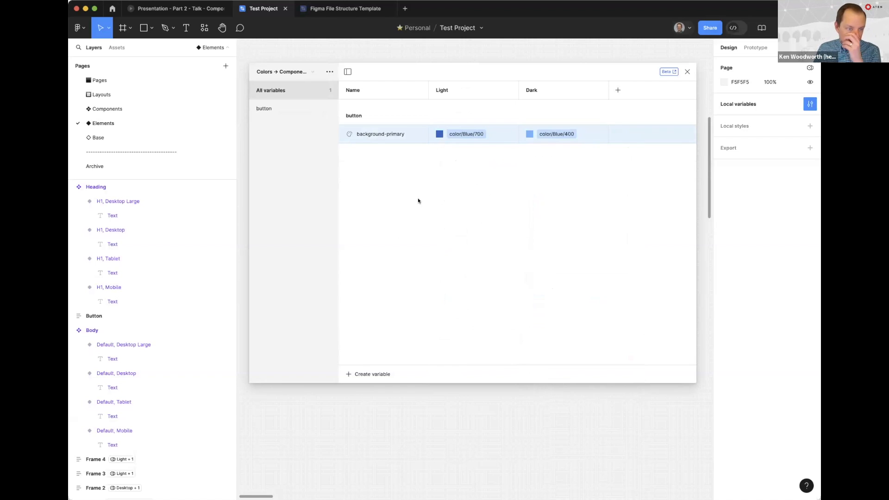
{"action": "left_click", "coordinate": [558, 134]}
{"action": "left_click", "coordinate": [536, 292]}
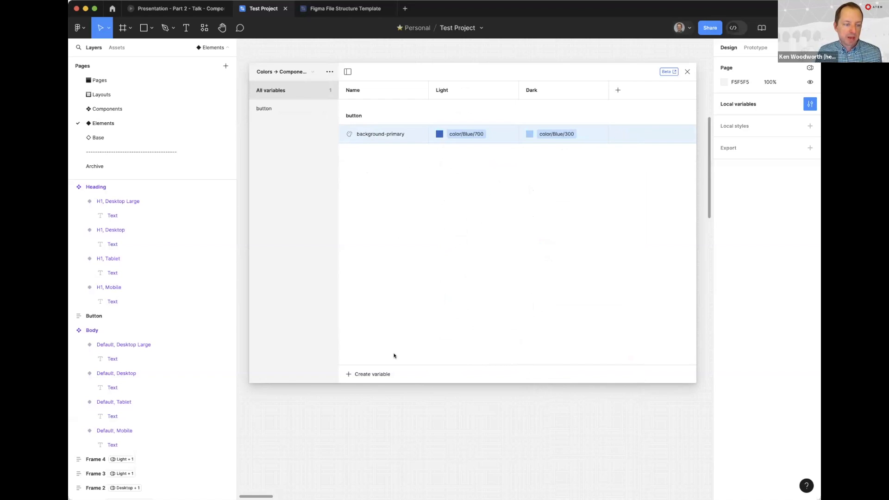
Create a second color variable in the collection named button/text-primary
{"action": "left_click", "coordinate": [370, 373]}
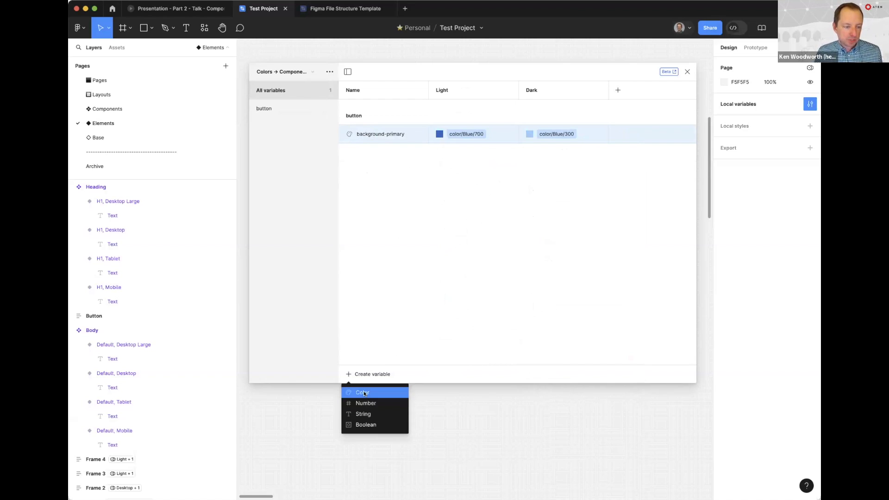
{"action": "left_click", "coordinate": [362, 390]}
{"action": "type", "text": "button"}
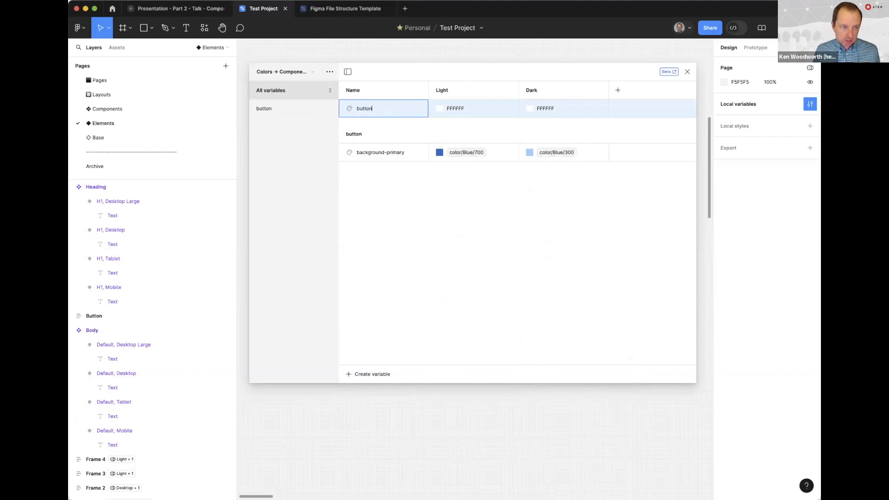
{"action": "type", "text": "/text-primary"}
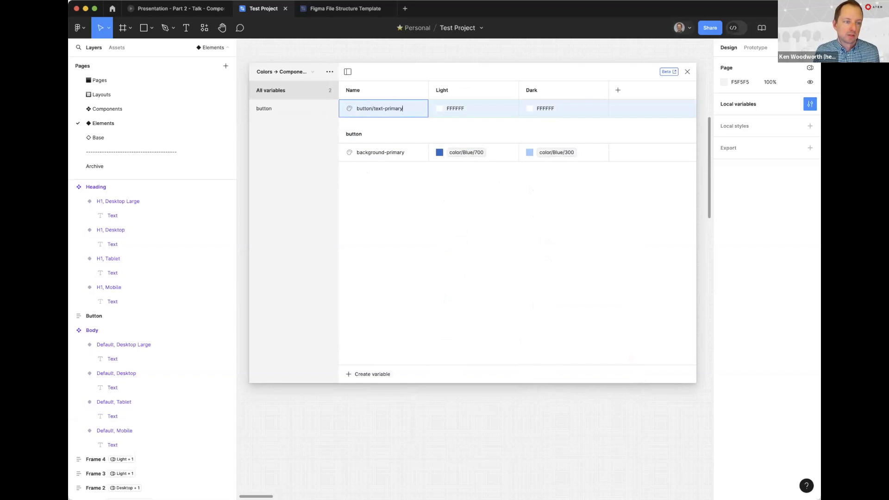
{"action": "key", "text": "Return"}
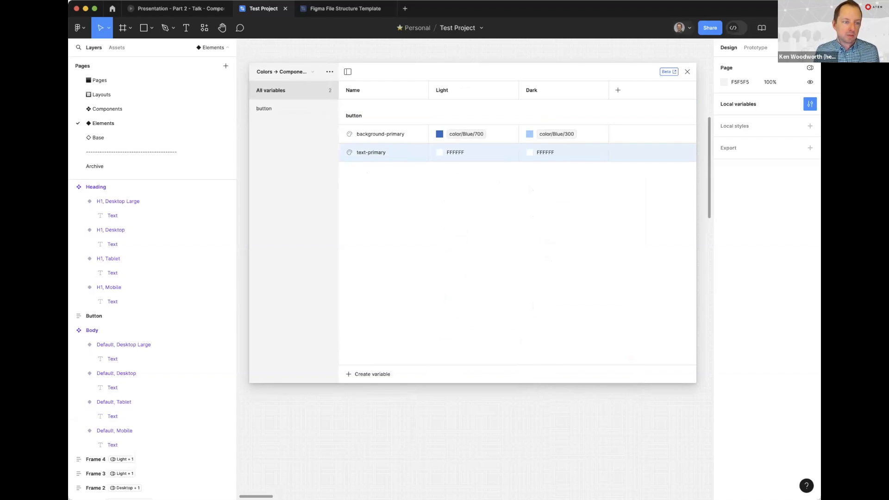
Link the Light value of text-primary to the primitive variable color/White/1000
{"action": "left_click", "coordinate": [439, 152]}
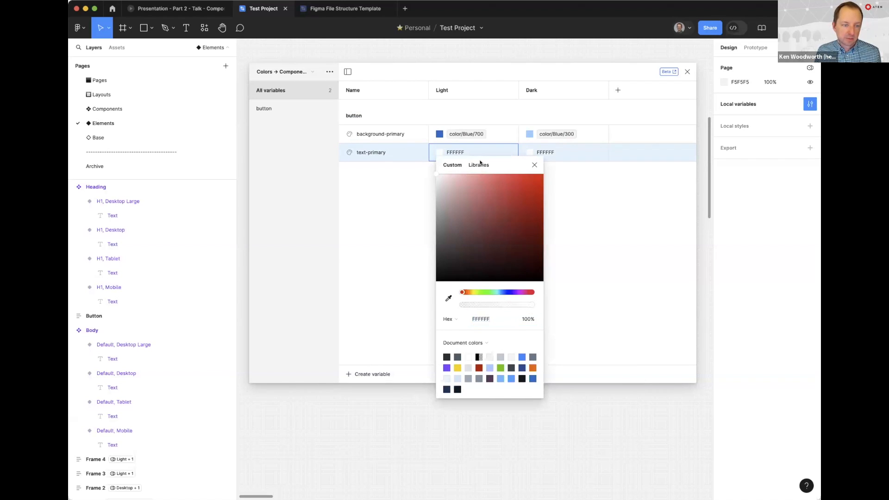
{"action": "left_click", "coordinate": [479, 165]}
{"action": "scroll", "coordinate": [458, 296], "scroll_direction": "down", "scroll_amount": 3}
{"action": "left_click", "coordinate": [458, 284]}
Link the Dark value of text-primary to the primitive variable color/Gray/1000 and close the variables window
{"action": "left_click", "coordinate": [530, 153]}
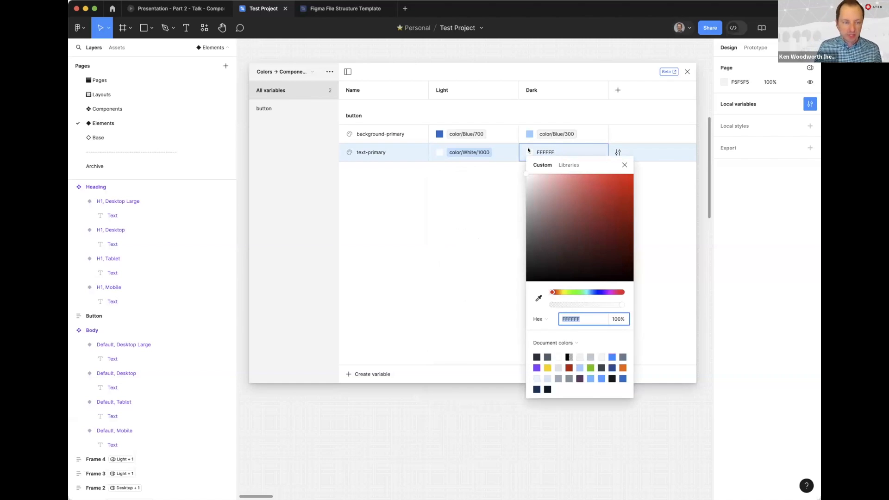
{"action": "left_click", "coordinate": [569, 165]}
{"action": "scroll", "coordinate": [555, 287], "scroll_direction": "down", "scroll_amount": 3}
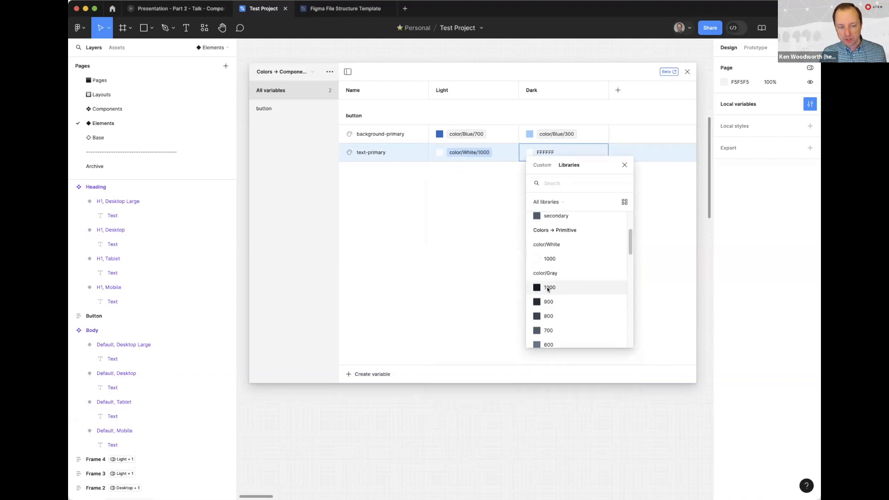
{"action": "left_click", "coordinate": [554, 287]}
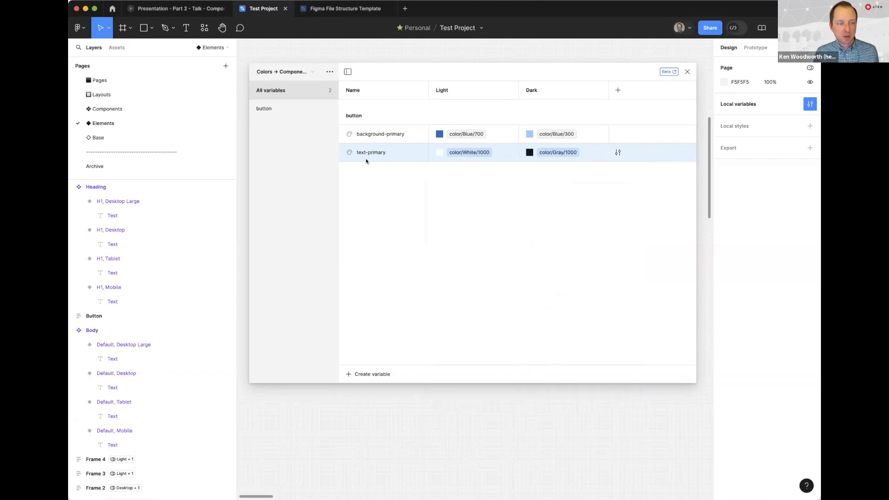
{"action": "left_click", "coordinate": [687, 71]}
Apply the component variable button/text-primary to the text color of the Body instance inside the Button frame
{"action": "left_click", "coordinate": [450, 223]}
{"action": "left_click", "coordinate": [743, 429]}
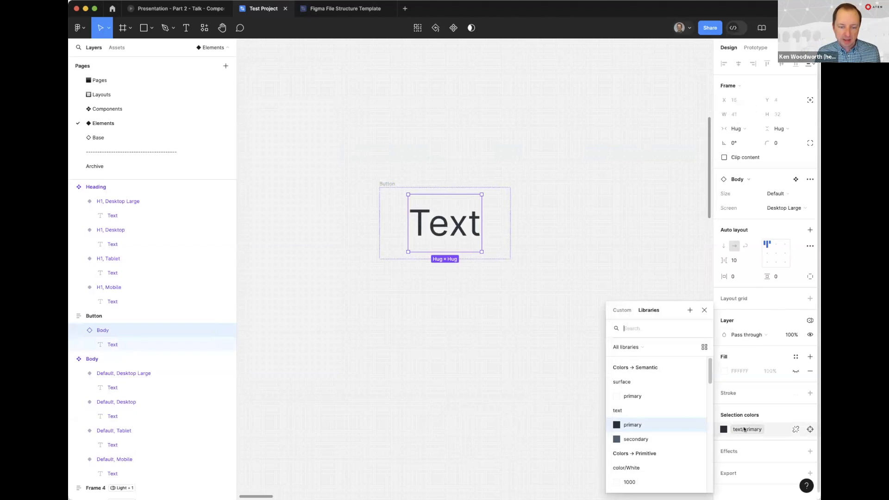
{"action": "scroll", "coordinate": [641, 423], "scroll_direction": "down", "scroll_amount": 3}
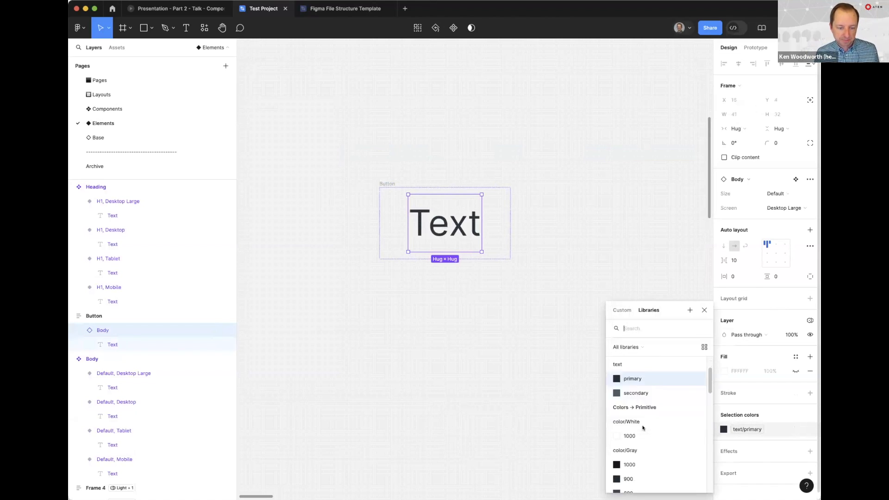
{"action": "scroll", "coordinate": [644, 414], "scroll_direction": "up", "scroll_amount": 3}
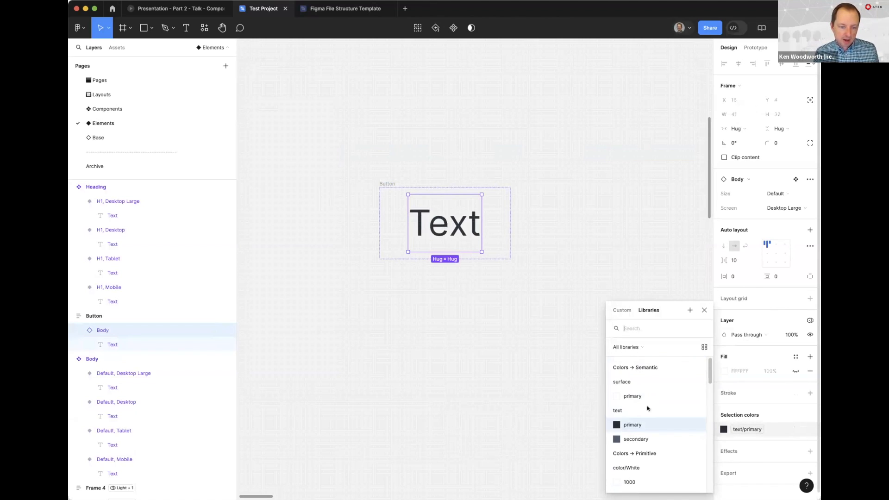
{"action": "scroll", "coordinate": [654, 419], "scroll_direction": "down", "scroll_amount": 10}
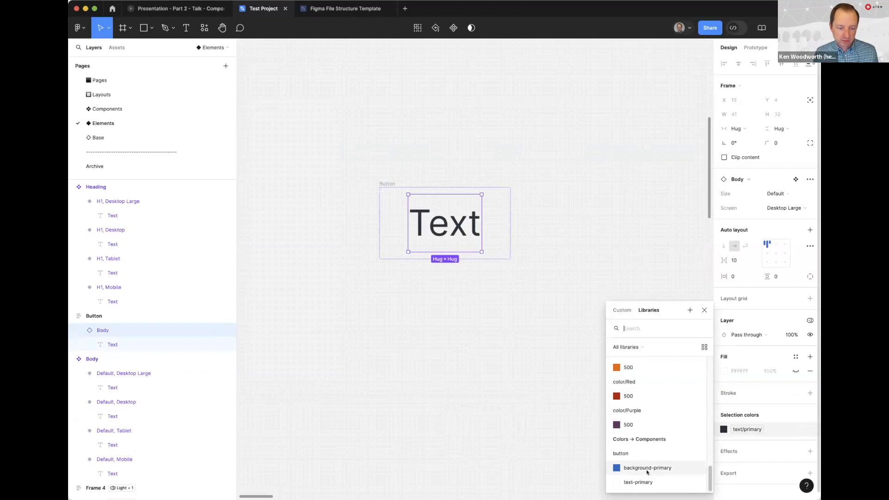
{"action": "left_click", "coordinate": [638, 482]}
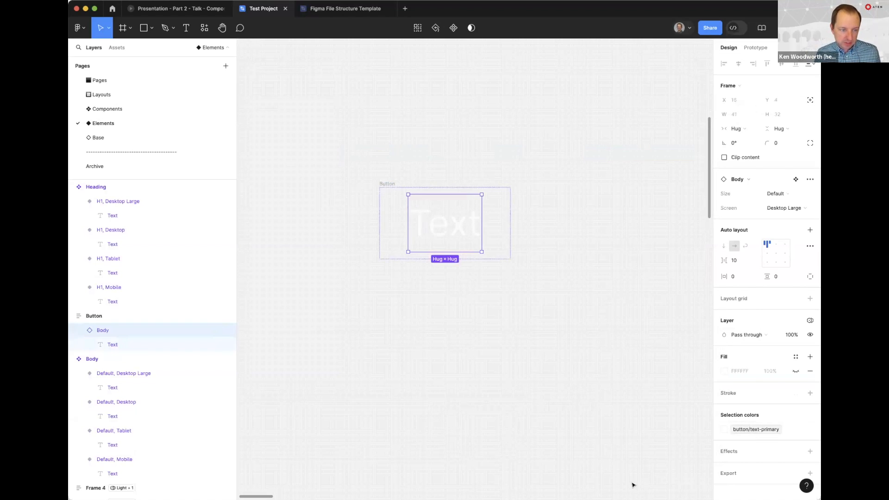
Fill the Button frame with the component variable button/background-primary
{"action": "left_click", "coordinate": [387, 185]}
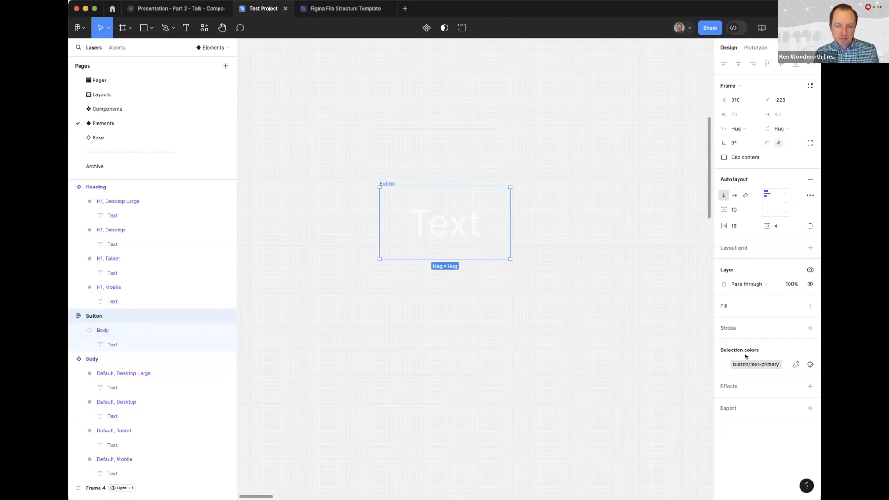
{"action": "left_click", "coordinate": [795, 305]}
{"action": "scroll", "coordinate": [662, 444], "scroll_direction": "down", "scroll_amount": 5}
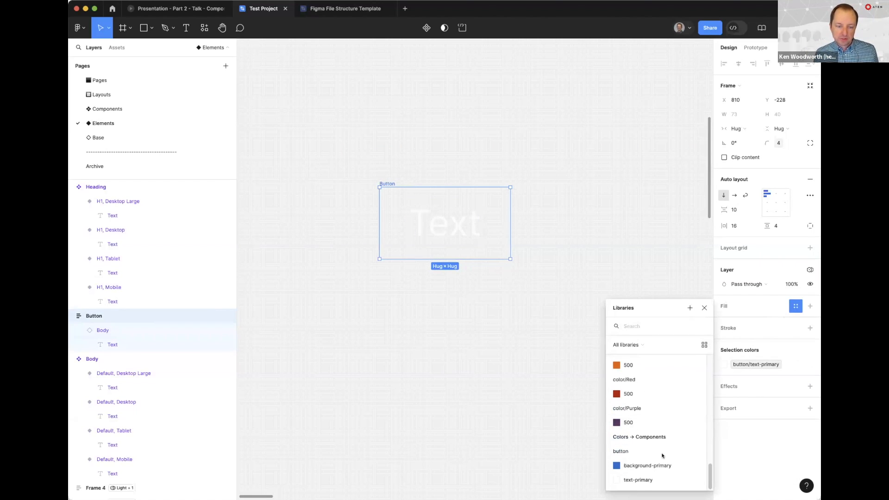
{"action": "left_click", "coordinate": [630, 466]}
{"action": "left_click", "coordinate": [511, 368]}
{"action": "left_click", "coordinate": [388, 183]}
{"action": "left_click", "coordinate": [425, 157]}
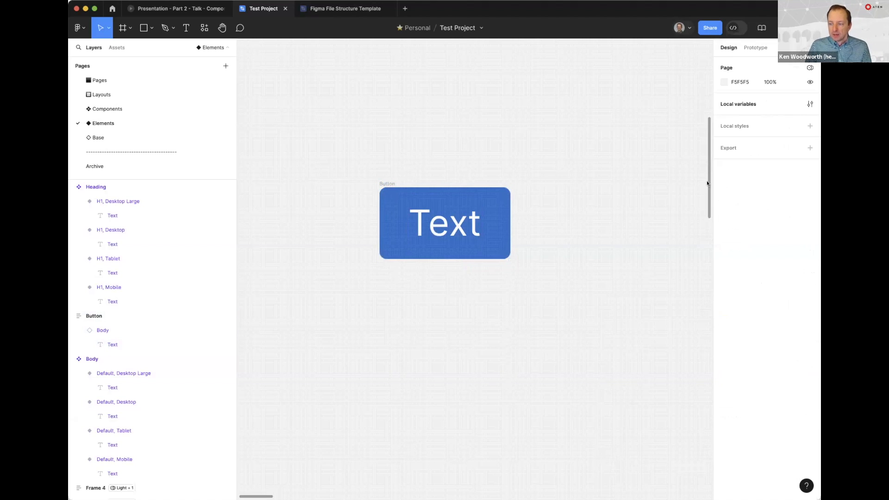
{"action": "left_click", "coordinate": [385, 184]}
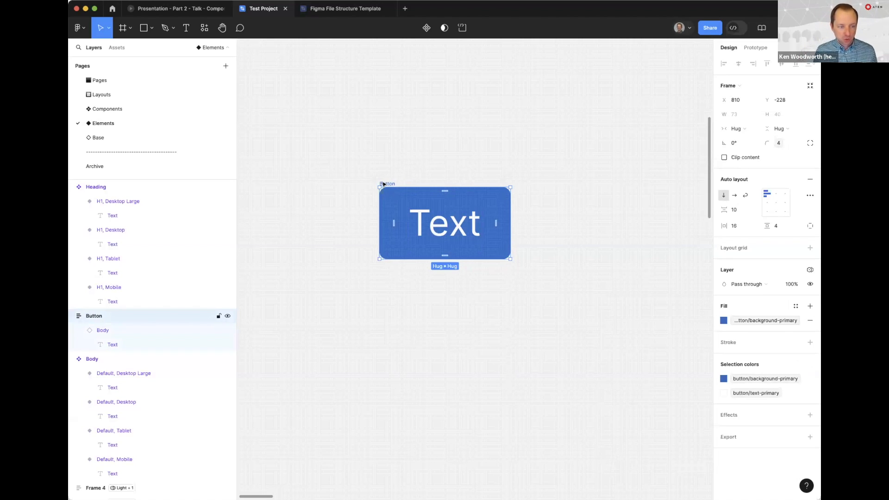
{"action": "key", "text": "super+alt+k"}
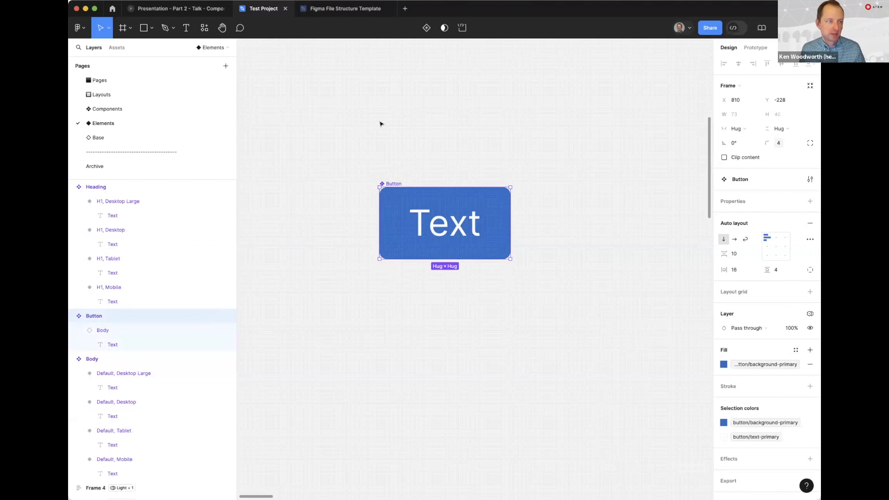
{"action": "left_click", "coordinate": [188, 1]}
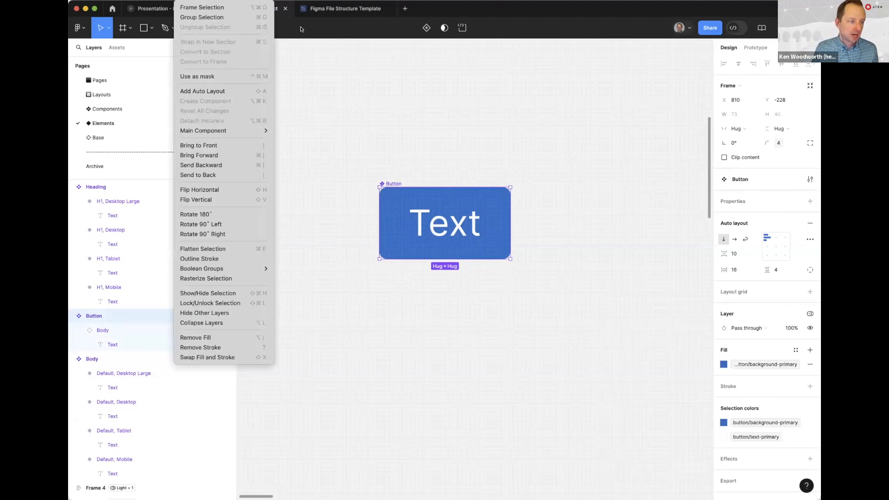
{"action": "left_click", "coordinate": [459, 179]}
{"action": "key", "text": "super+z"}
Create a component from the Button frame
{"action": "left_click", "coordinate": [189, 1]}
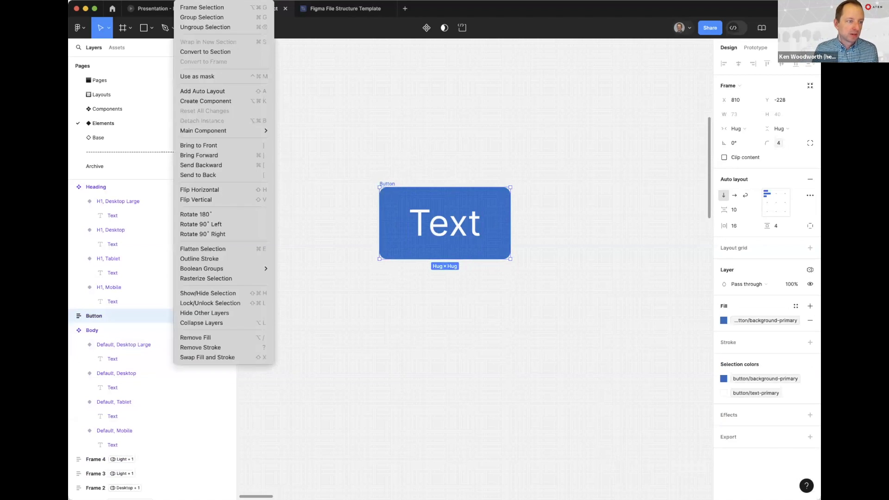
{"action": "left_click", "coordinate": [205, 101]}
{"action": "left_click", "coordinate": [434, 149]}
{"action": "left_click", "coordinate": [393, 183]}
{"action": "left_click", "coordinate": [431, 234]}
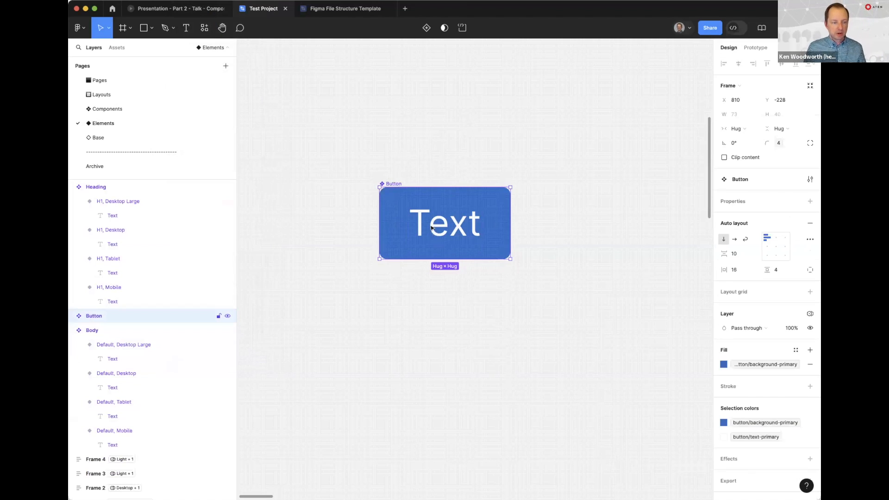
{"action": "left_click", "coordinate": [449, 127]}
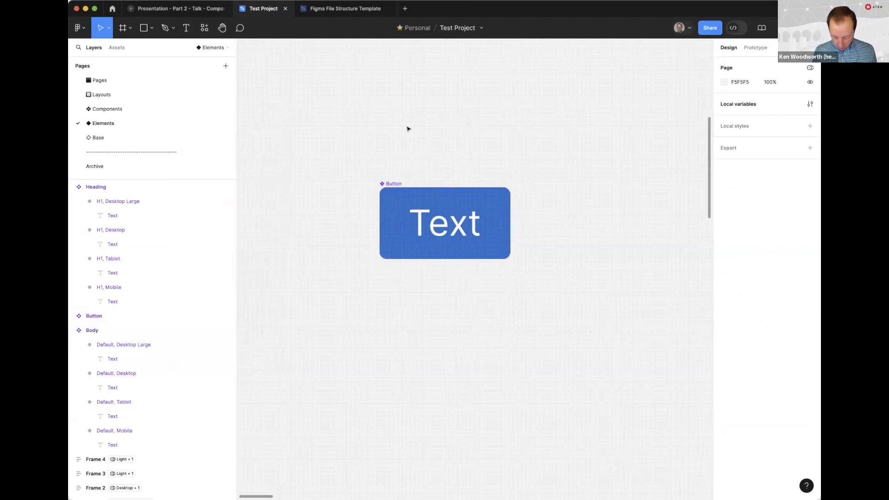
Run the Iconify plugin and browse its list of icon collections
{"action": "key", "text": "ctrl+slash"}
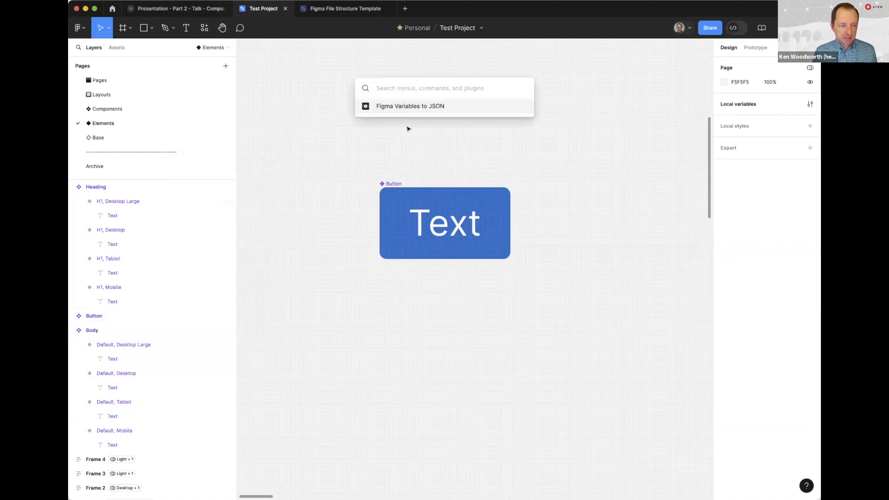
{"action": "type", "text": "iconif"}
{"action": "key", "text": "Return"}
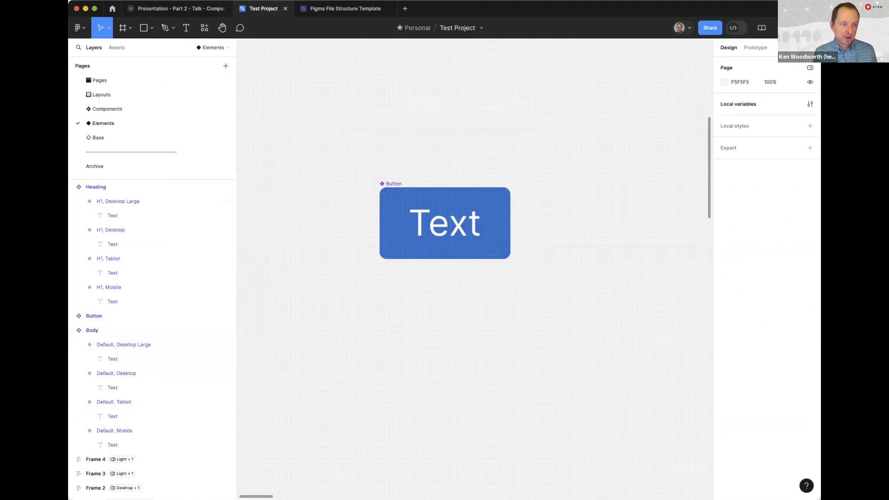
{"action": "left_click_drag", "start_coordinate": [438, 143], "coordinate": [377, 108]}
{"action": "left_click", "coordinate": [367, 183]}
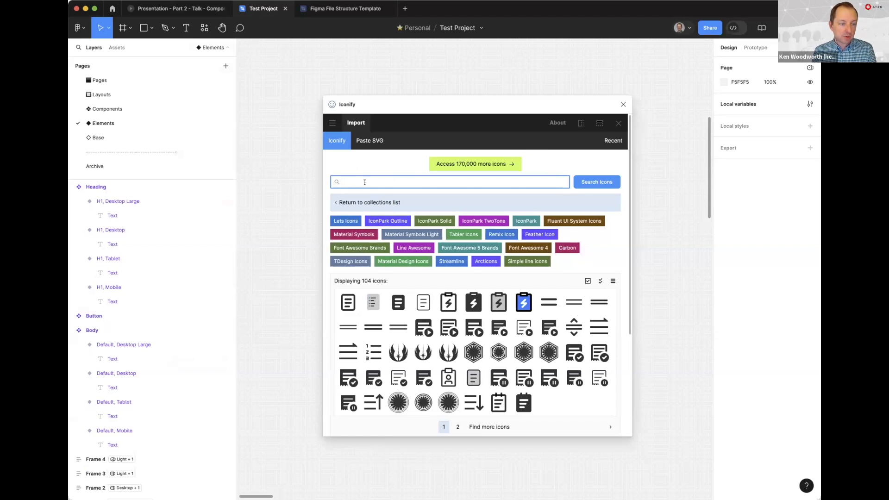
{"action": "left_click", "coordinate": [350, 203]}
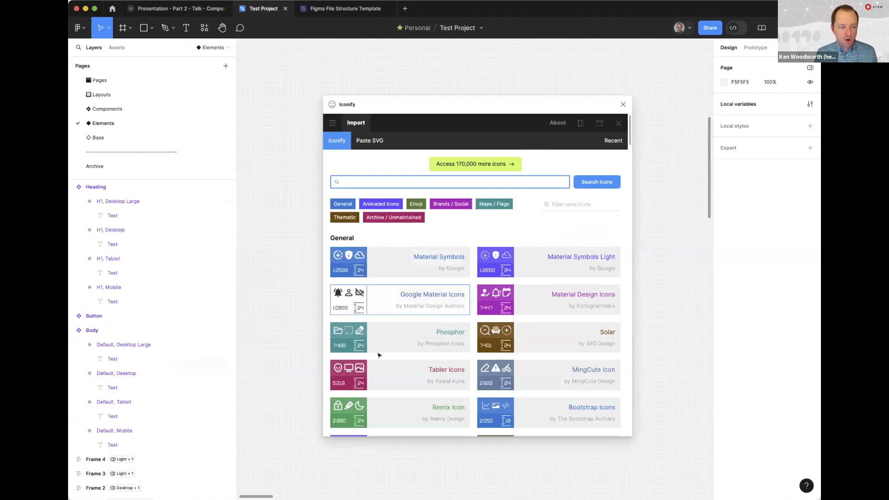
{"action": "scroll", "coordinate": [397, 311], "scroll_direction": "down", "scroll_amount": 20}
{"action": "scroll", "coordinate": [438, 331], "scroll_direction": "down", "scroll_amount": 20}
{"action": "scroll", "coordinate": [436, 334], "scroll_direction": "up", "scroll_amount": 20}
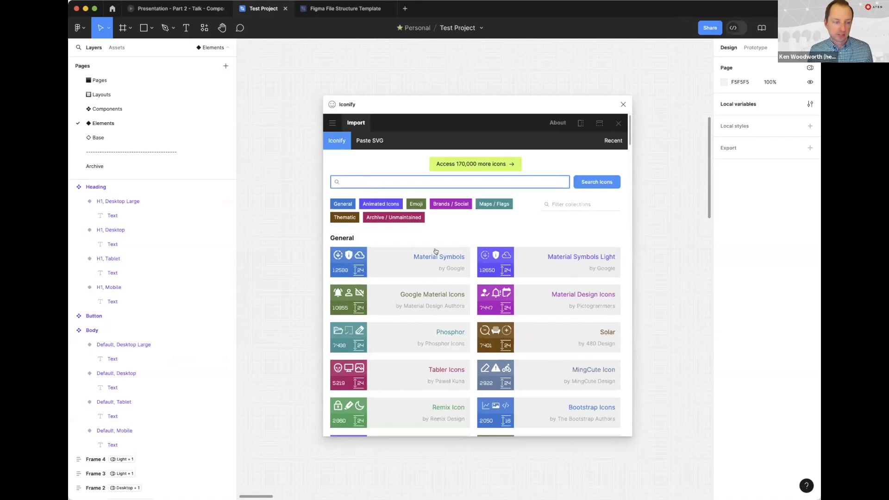
Search the Material Symbols collection for "arrow right", place the filled circle arrow icon below the button and close the plugin
{"action": "left_click", "coordinate": [395, 254]}
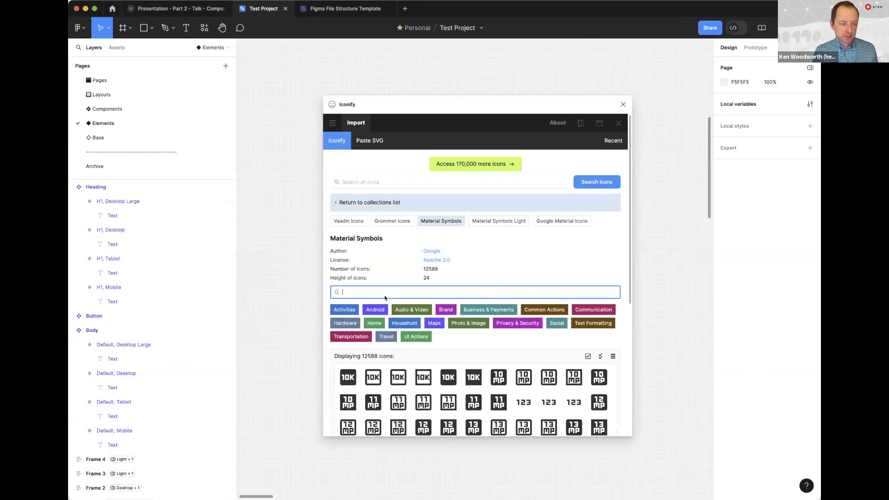
{"action": "type", "text": "arrow right"}
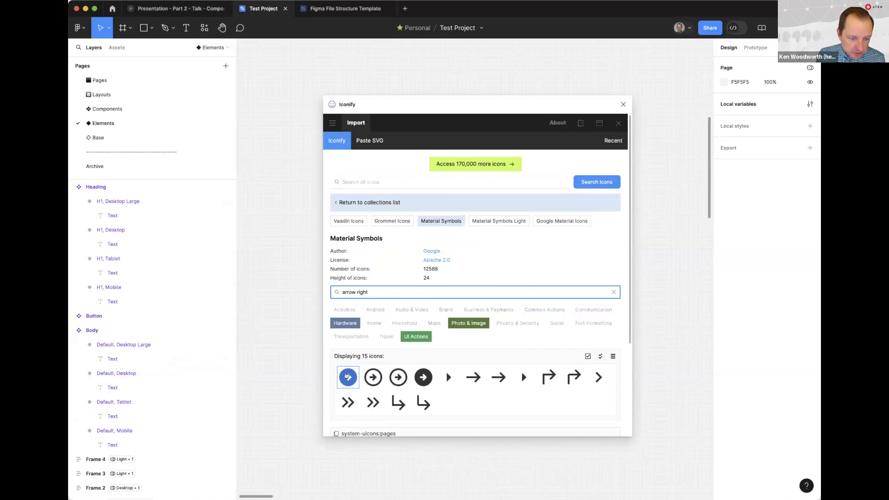
{"action": "left_click", "coordinate": [346, 377]}
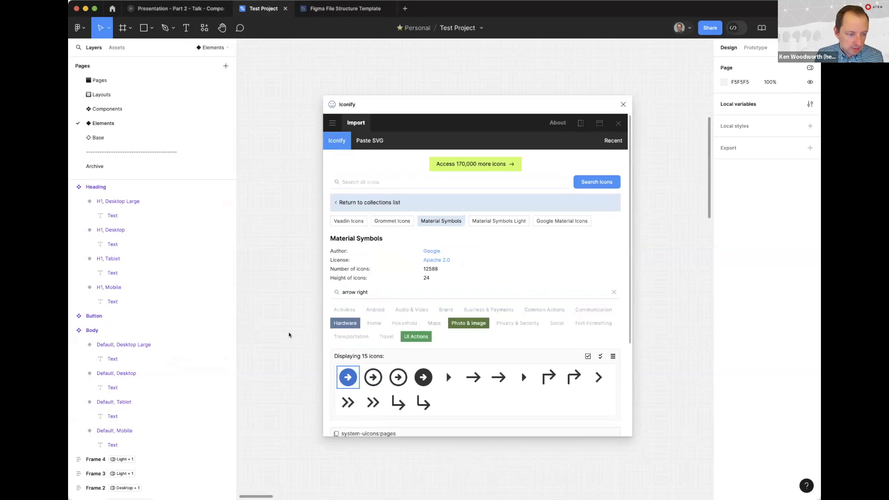
{"action": "left_click_drag", "start_coordinate": [288, 342], "coordinate": [489, 302]}
{"action": "left_click", "coordinate": [623, 104]}
Rename the imported icon frame as Icon / Arrow Right and make it a component
{"action": "double_click", "coordinate": [488, 301]}
{"action": "type", "text": "Icon / Arrow Right"}
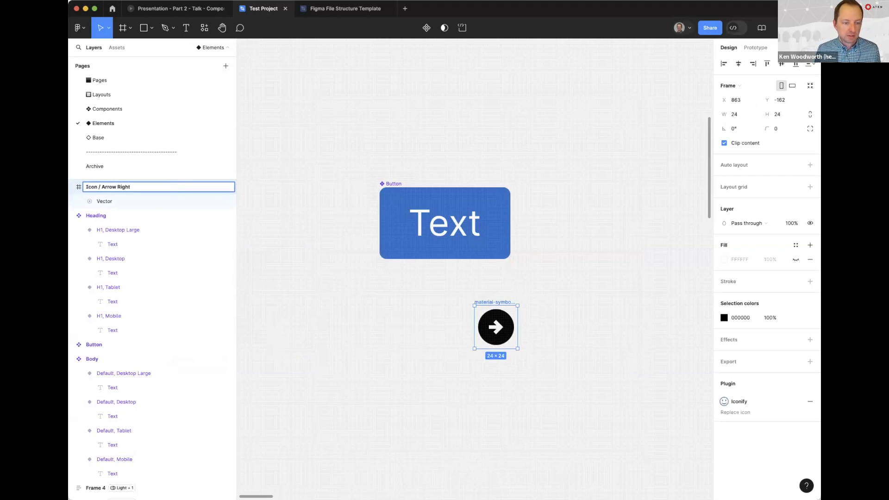
{"action": "key", "text": "Return"}
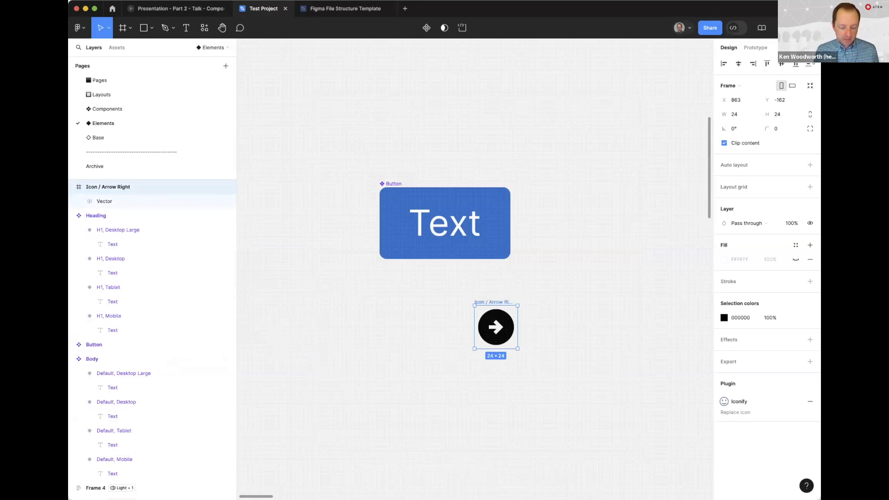
{"action": "key", "text": "super+alt+k"}
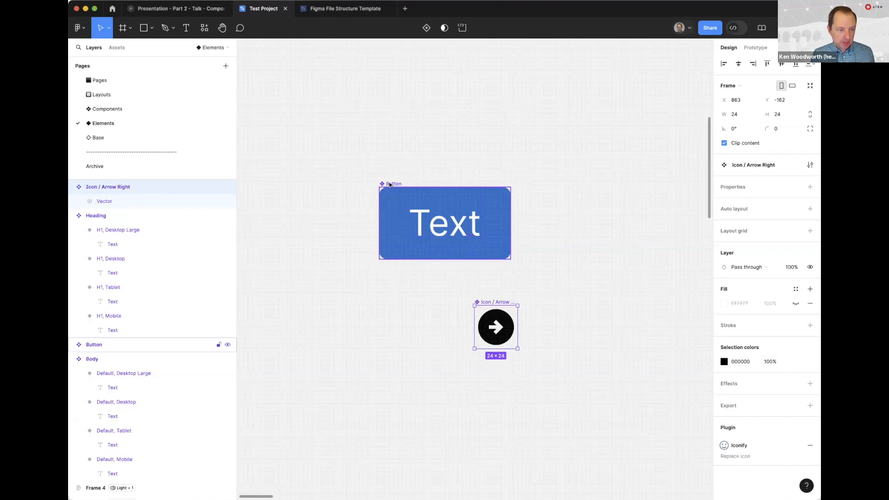
Paste an Icon / Arrow Right instance into the Button component and move the button slightly higher on the canvas
{"action": "left_click", "coordinate": [389, 185]}
{"action": "key", "text": "ctrl+v"}
{"action": "left_click_drag", "start_coordinate": [389, 184], "coordinate": [383, 123]}
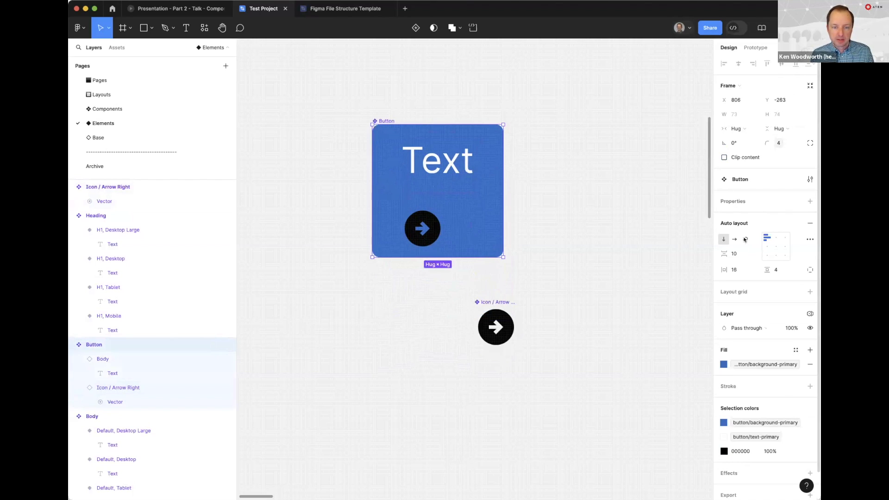
Set the Button's auto layout to horizontal, left-aligned and vertically centered, with a gap of 8 between items
{"action": "left_click", "coordinate": [735, 240]}
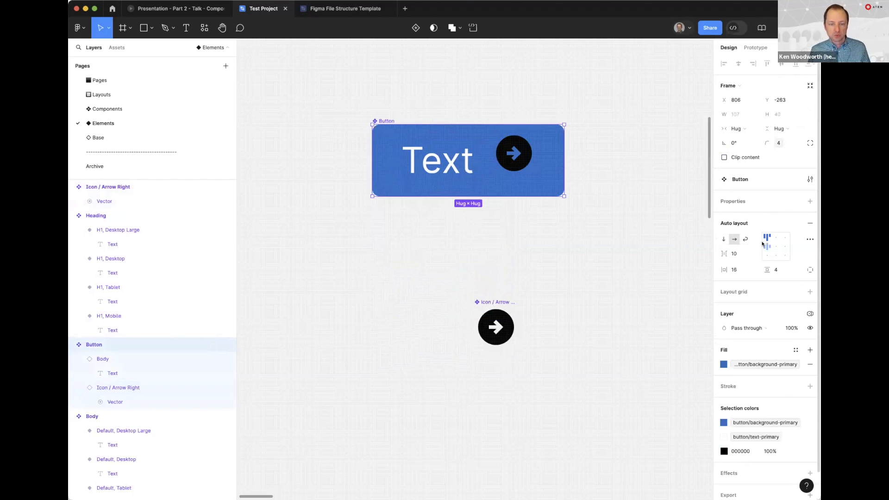
{"action": "left_click", "coordinate": [764, 246]}
{"action": "left_click", "coordinate": [740, 254]}
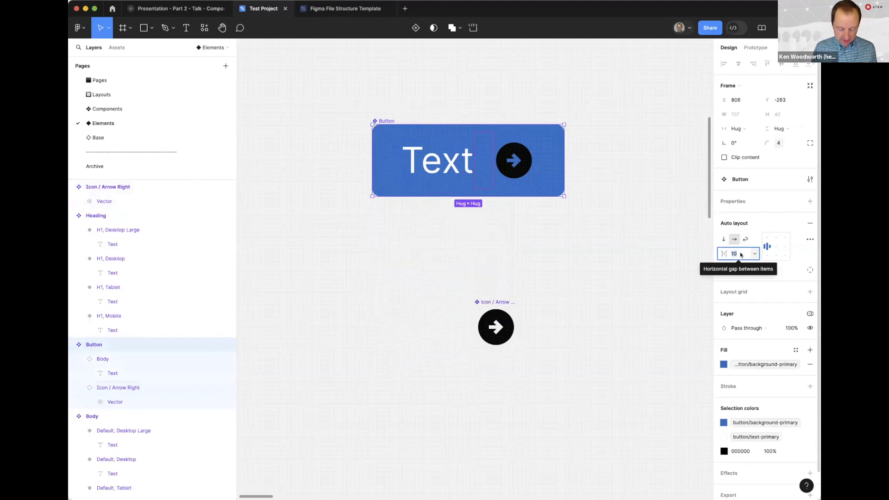
{"action": "type", "text": "8"}
{"action": "key", "text": "Return"}
{"action": "left_click", "coordinate": [624, 180]}
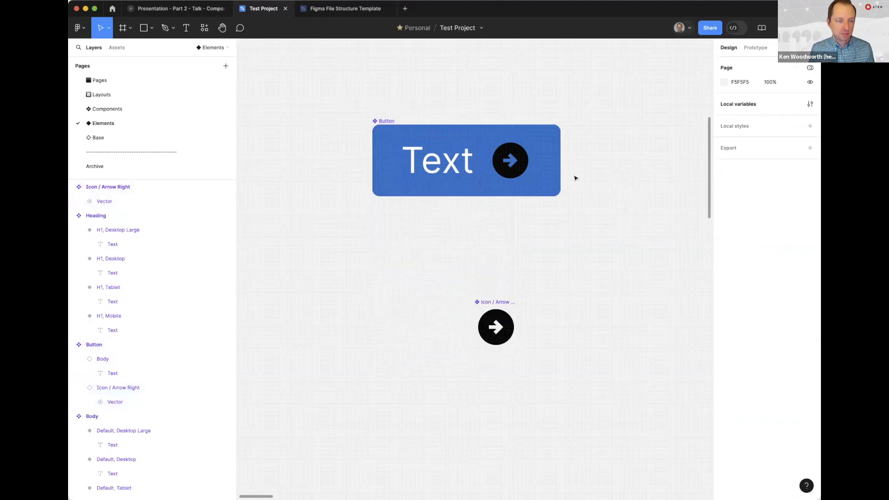
Create a color variable named button/icon-primary in the Colors → Components collection
{"action": "left_click", "coordinate": [517, 162]}
{"action": "double_click", "coordinate": [519, 159]}
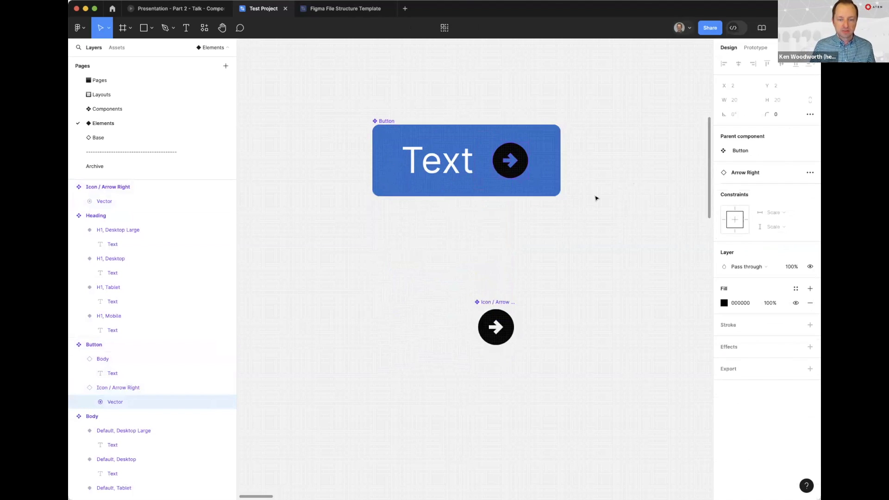
{"action": "left_click", "coordinate": [613, 180]}
{"action": "left_click", "coordinate": [809, 104]}
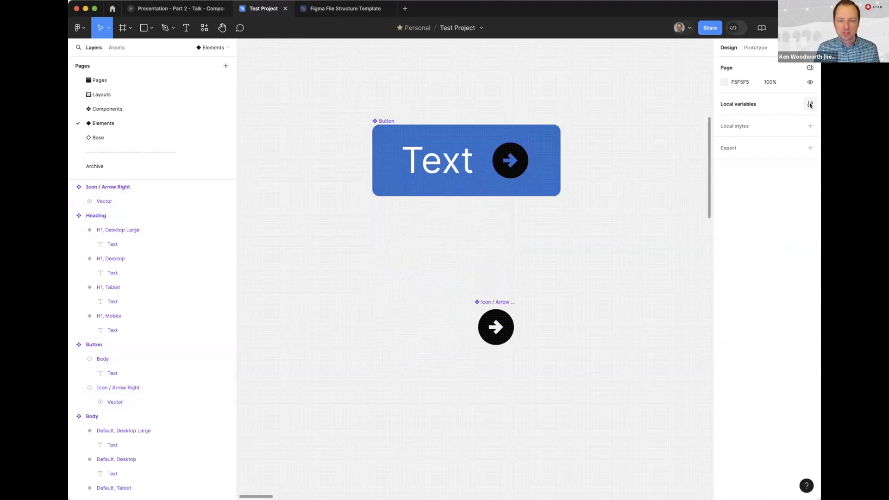
{"action": "left_click", "coordinate": [360, 373]}
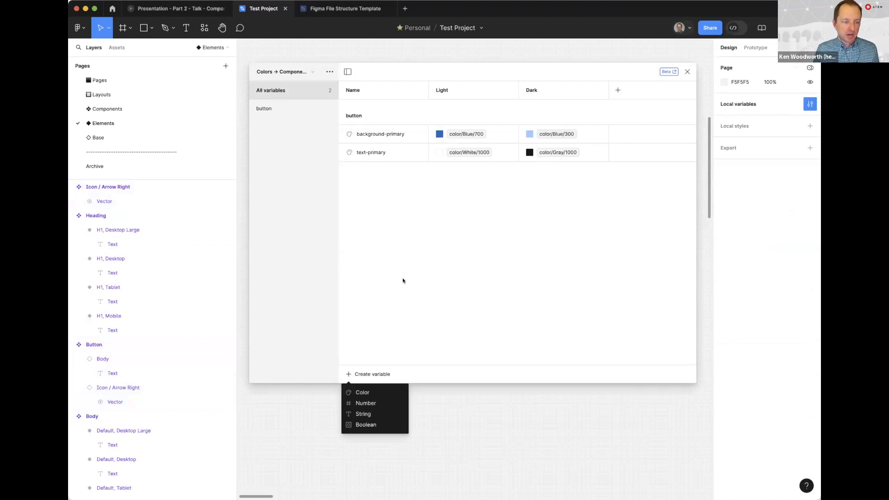
{"action": "left_click", "coordinate": [362, 392]}
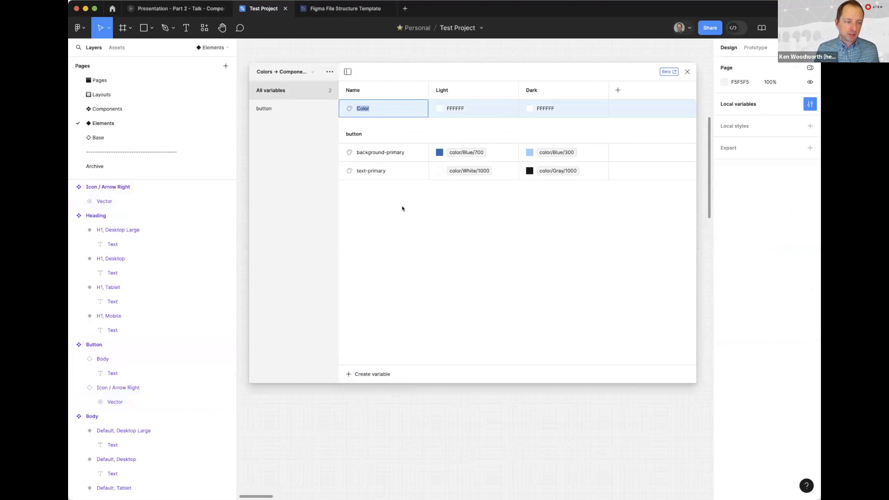
{"action": "type", "text": "button/icon-primary"}
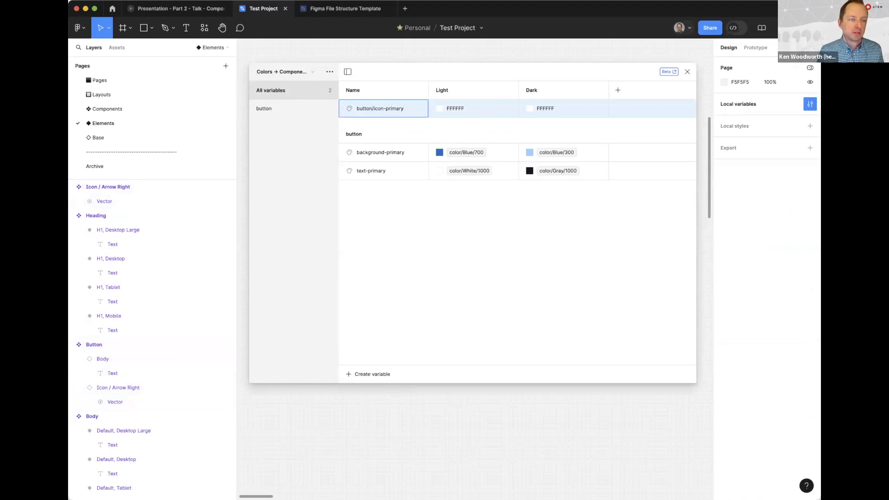
{"action": "key", "text": "Return"}
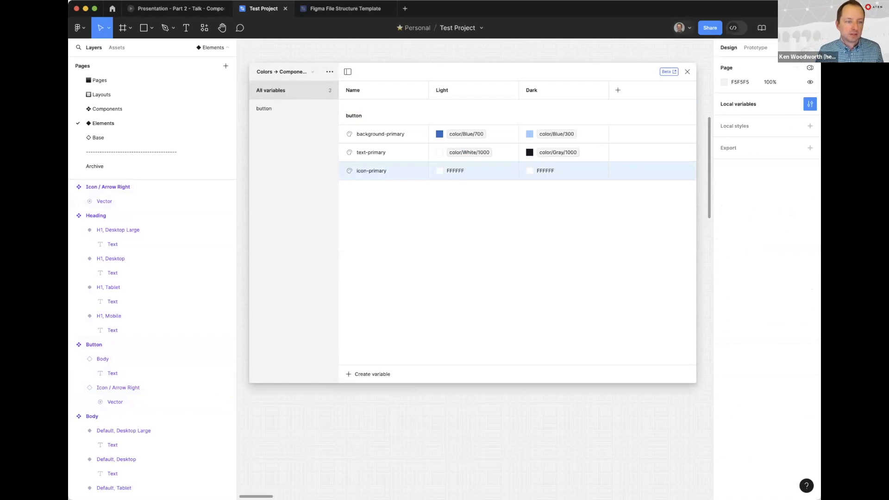
Set the Light value of icon-primary to the color/Blue/300 library variable
{"action": "left_click", "coordinate": [482, 170]}
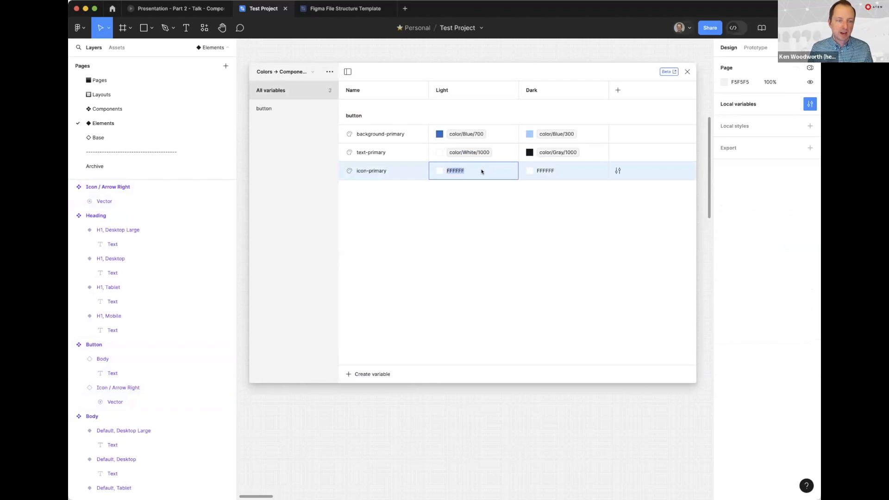
{"action": "left_click", "coordinate": [438, 171]}
{"action": "left_click", "coordinate": [479, 183]}
{"action": "scroll", "coordinate": [484, 326], "scroll_direction": "down", "scroll_amount": 5}
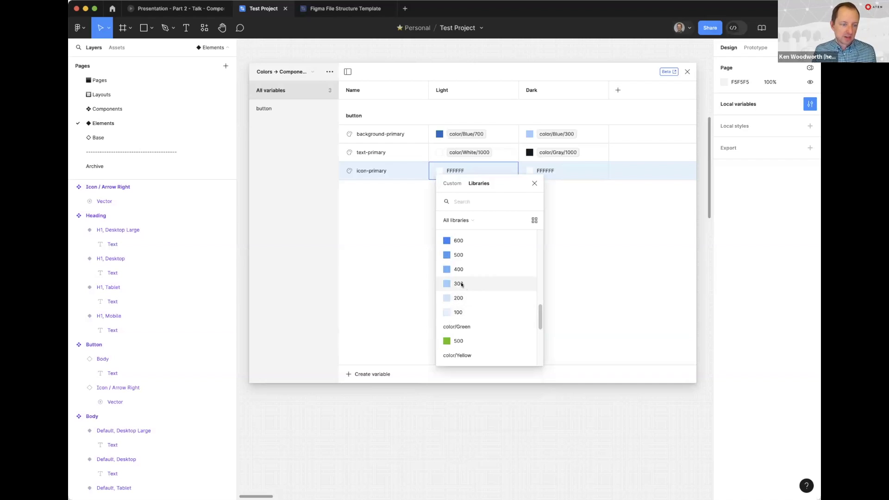
{"action": "left_click", "coordinate": [457, 283]}
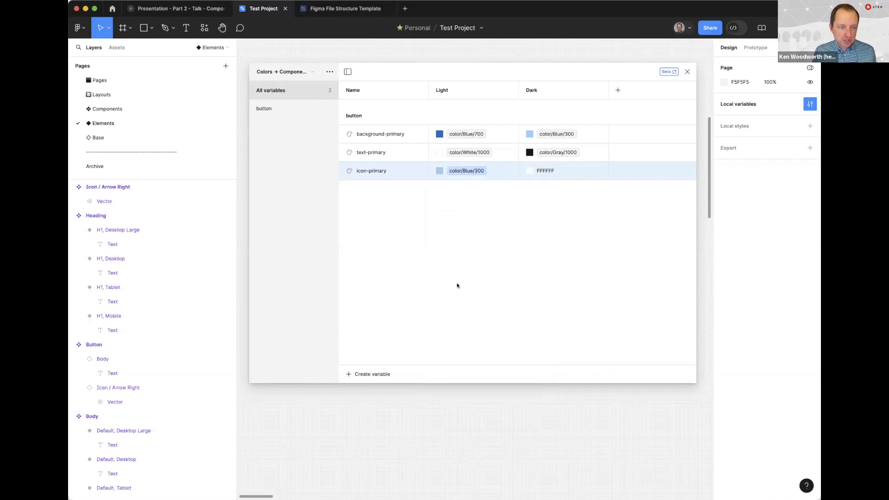
Link the Dark value of icon-primary to color/Blue/700 and close the variables window
{"action": "left_click", "coordinate": [530, 170]}
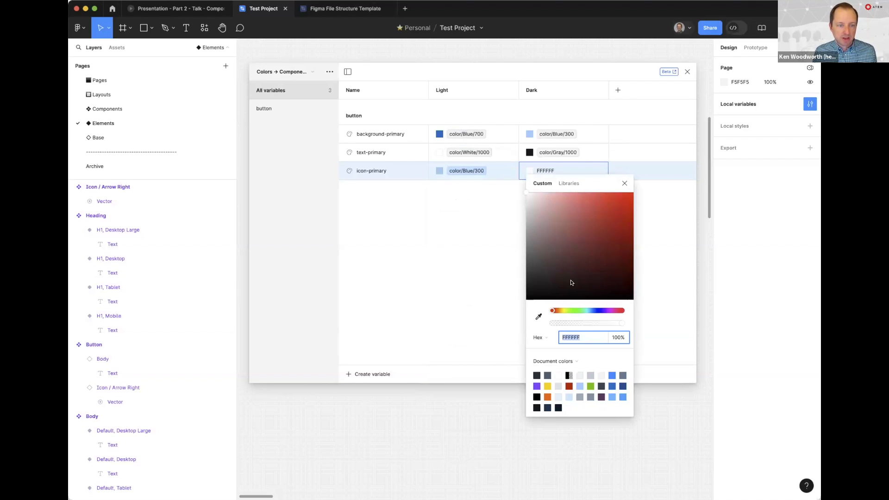
{"action": "left_click", "coordinate": [568, 184]}
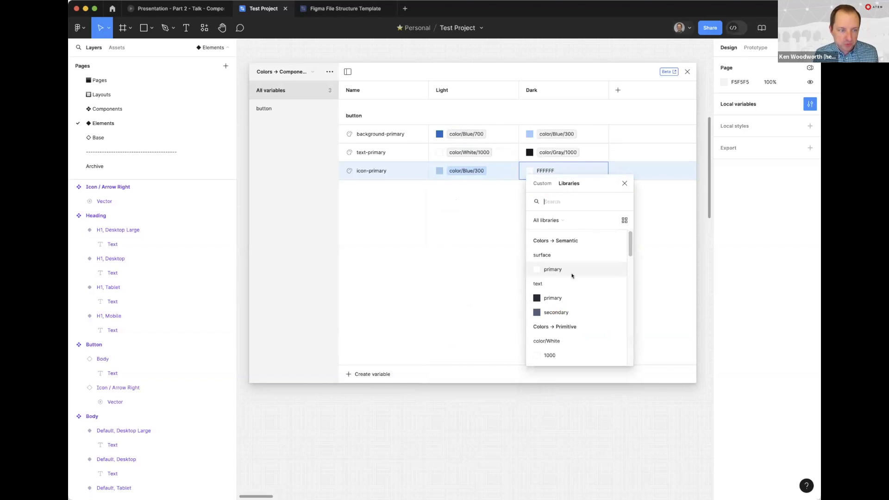
{"action": "scroll", "coordinate": [567, 297], "scroll_direction": "down", "scroll_amount": 10}
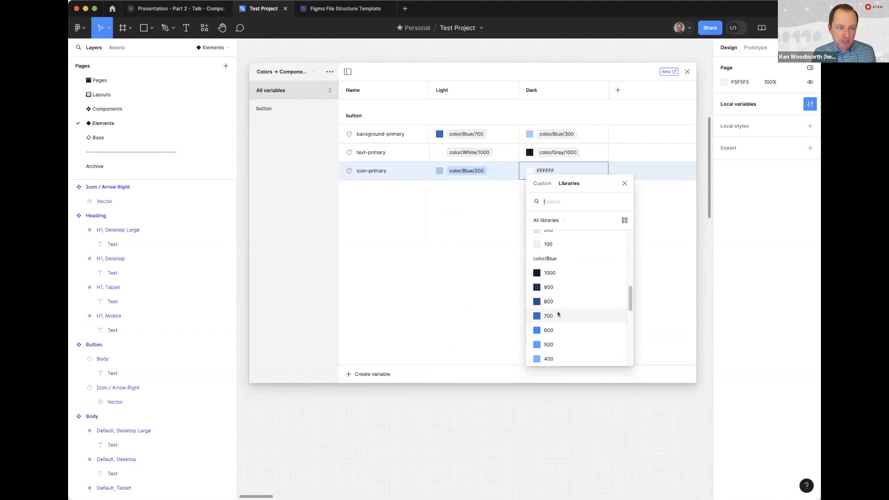
{"action": "left_click", "coordinate": [557, 315]}
{"action": "left_click", "coordinate": [687, 71]}
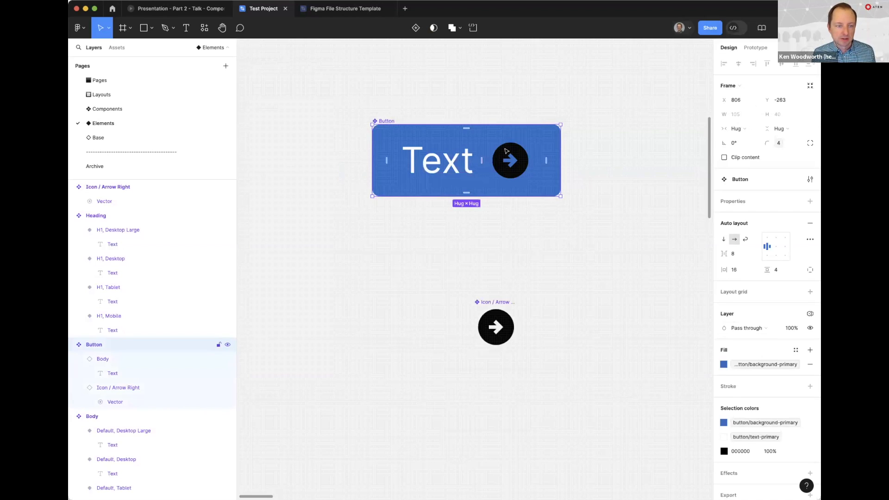
Apply the button/icon-primary variable to the fill of the arrow icon's vector inside the Button component
{"action": "double_click", "coordinate": [506, 150]}
{"action": "left_click", "coordinate": [795, 288]}
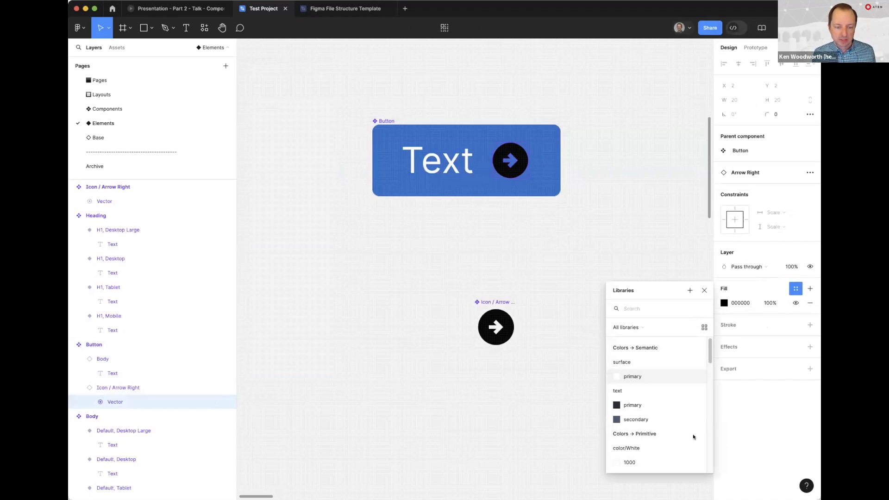
{"action": "scroll", "coordinate": [693, 436], "scroll_direction": "down", "scroll_amount": 5}
{"action": "left_click", "coordinate": [631, 461]}
{"action": "left_click", "coordinate": [476, 258]}
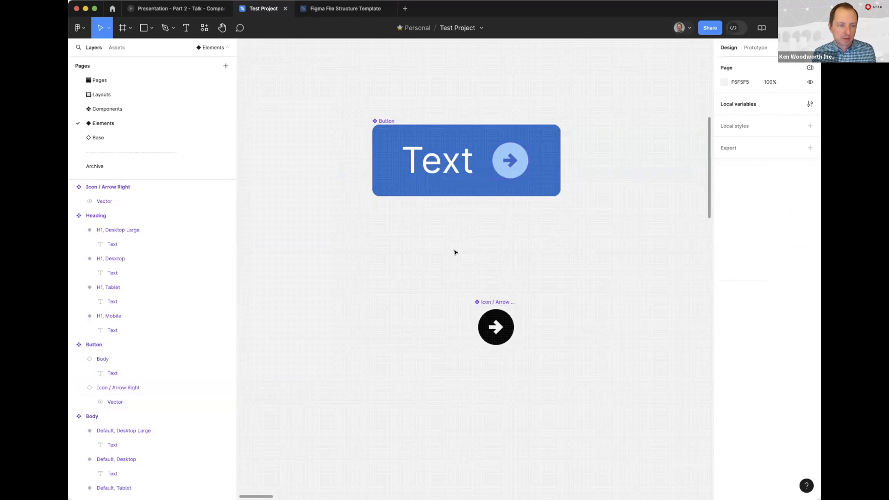
Duplicate the Button component as an instance and place it in Frame 1 below the body text
{"action": "scroll", "coordinate": [440, 243], "scroll_direction": "down", "scroll_amount": 3}
{"action": "scroll", "coordinate": [454, 273], "scroll_direction": "right", "scroll_amount": 5}
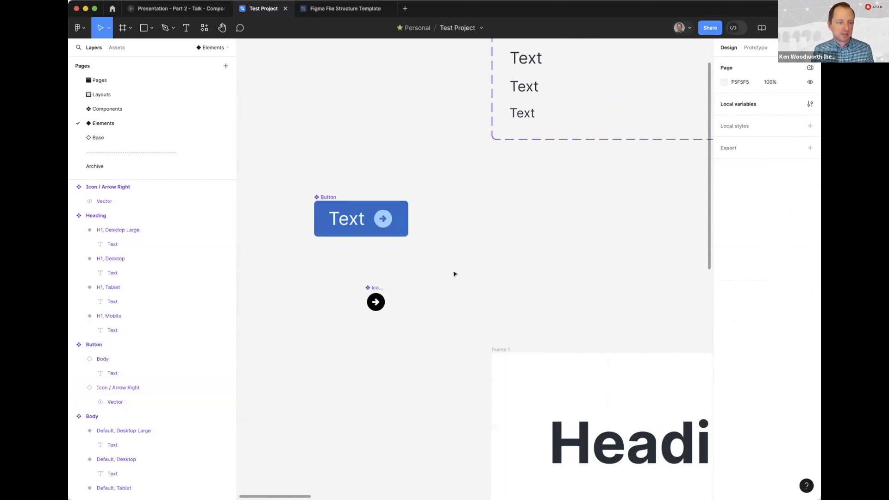
{"action": "left_click", "coordinate": [332, 197]}
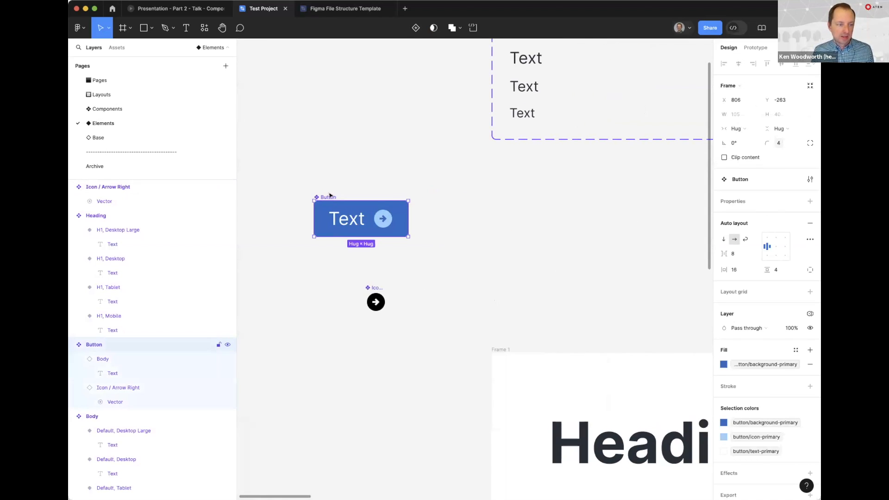
{"action": "left_click_drag", "start_coordinate": [388, 204], "coordinate": [592, 235]}
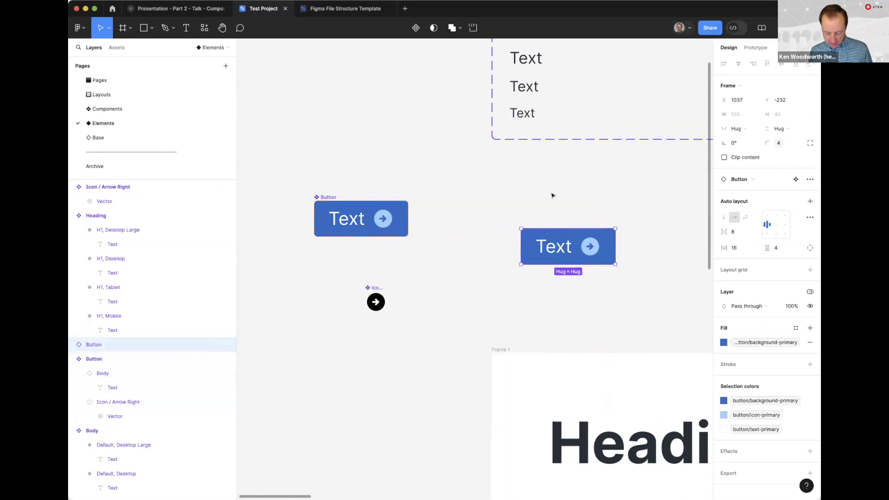
{"action": "key", "text": "minus"}
{"action": "key", "text": "minus"}
{"action": "left_click_drag", "start_coordinate": [499, 263], "coordinate": [533, 409]}
{"action": "left_click", "coordinate": [433, 407]}
Switch Frame 1's Colors → Semantic mode to Dark
{"action": "scroll", "coordinate": [434, 403], "scroll_direction": "right", "scroll_amount": 2}
{"action": "scroll", "coordinate": [434, 403], "scroll_direction": "down", "scroll_amount": 2}
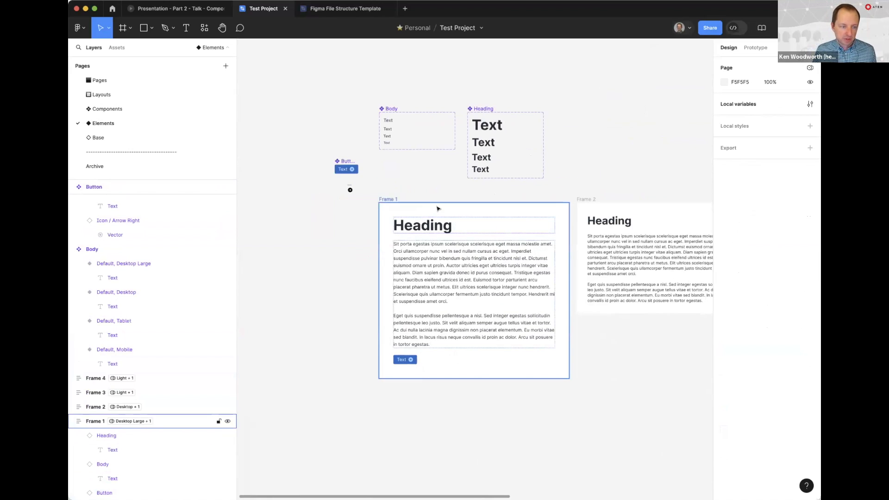
{"action": "left_click", "coordinate": [436, 208]}
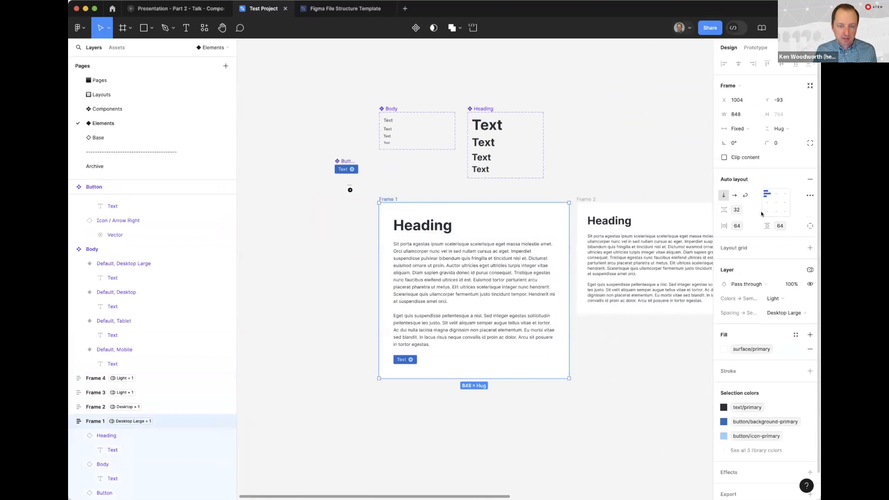
{"action": "left_click", "coordinate": [774, 298]}
{"action": "left_click", "coordinate": [744, 309]}
{"action": "left_click", "coordinate": [323, 353]}
Try the Dark mode of Colors → Components on the Button instance in Frame 1 and undo it
{"action": "key", "text": "z"}
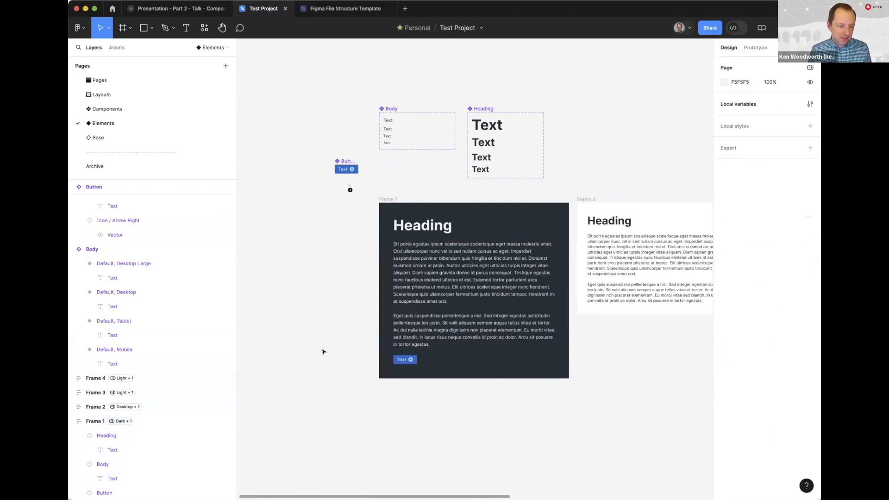
{"action": "left_click", "coordinate": [404, 359]}
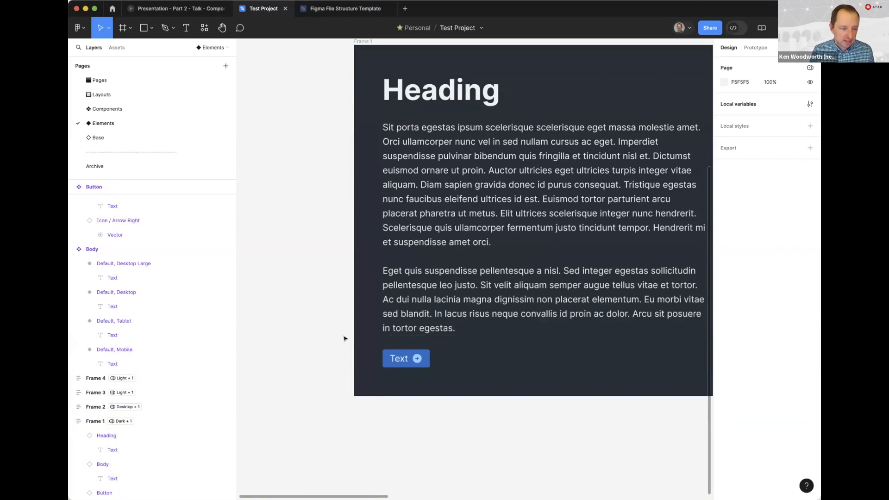
{"action": "left_click", "coordinate": [406, 358]}
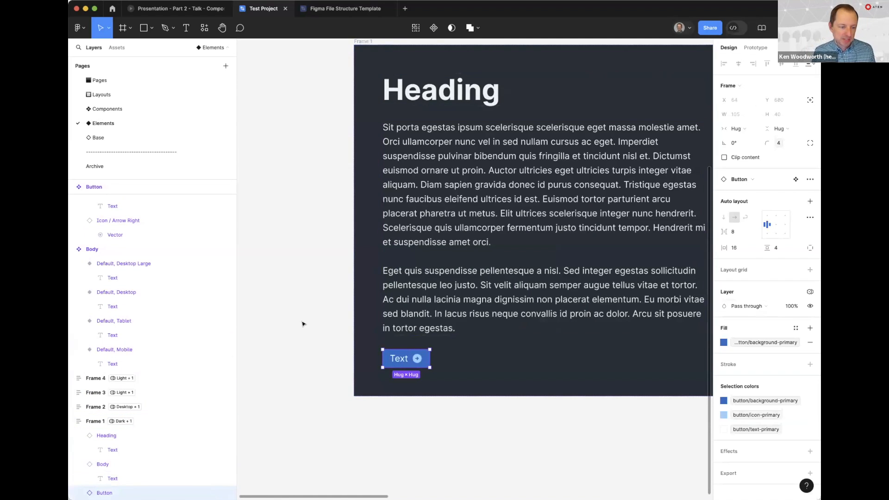
{"action": "left_click", "coordinate": [808, 293]}
{"action": "mouse_move", "coordinate": [787, 326]}
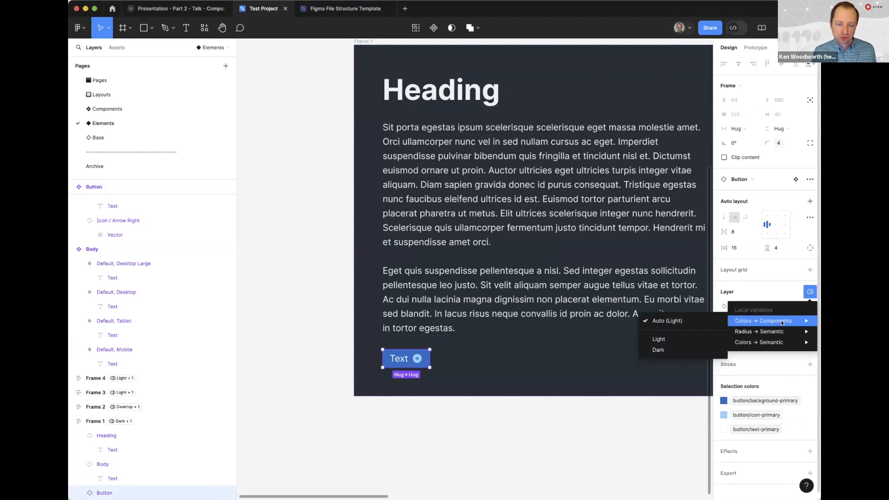
{"action": "mouse_move", "coordinate": [779, 342]}
{"action": "left_click", "coordinate": [663, 350]}
{"action": "left_click", "coordinate": [291, 328]}
{"action": "key", "text": "super+z"}
{"action": "key", "text": "super+z"}
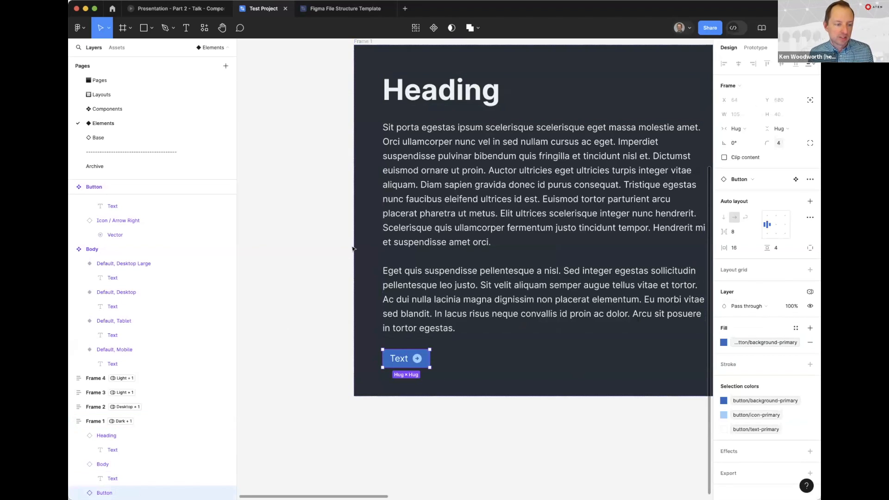
Set the Colors → Components mode of the whole Frame 1 to Dark
{"action": "left_click", "coordinate": [353, 249]}
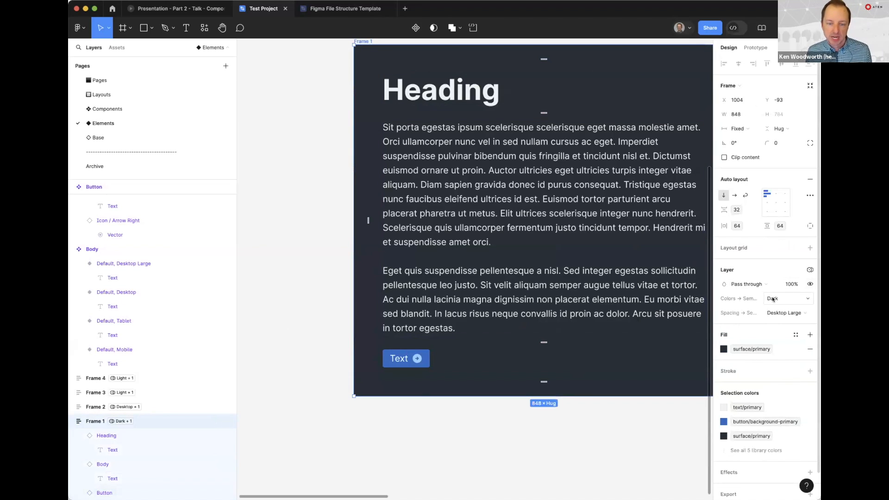
{"action": "left_click", "coordinate": [809, 269]}
{"action": "mouse_move", "coordinate": [761, 329]}
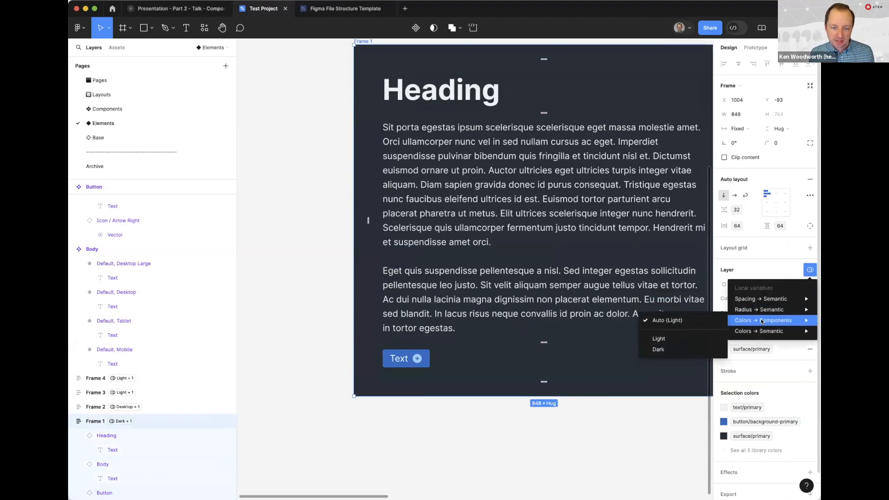
{"action": "left_click", "coordinate": [657, 349]}
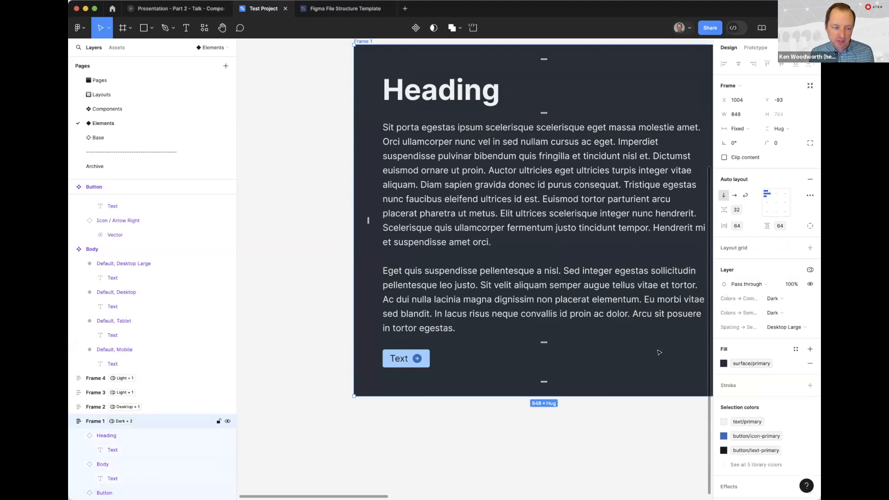
{"action": "left_click", "coordinate": [315, 343]}
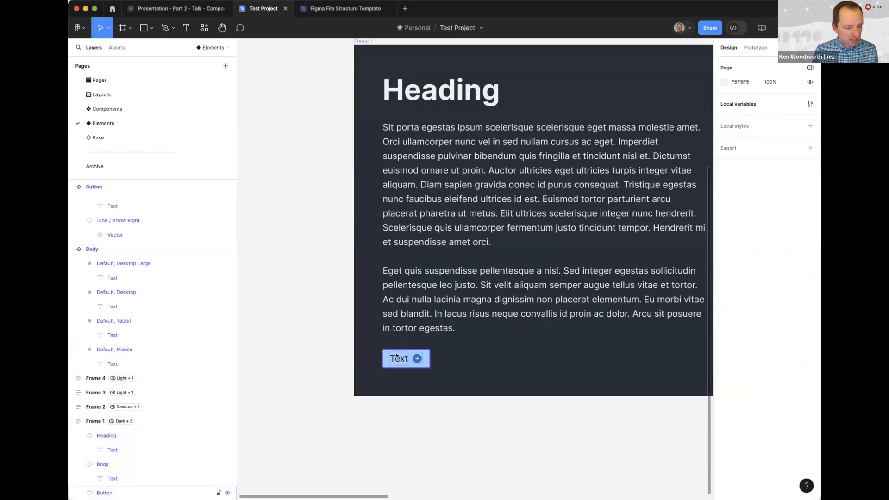
Move the main Button component up and to the left on the canvas, to about X 745, Y -351
{"action": "left_click_drag", "start_coordinate": [381, 341], "coordinate": [390, 372]}
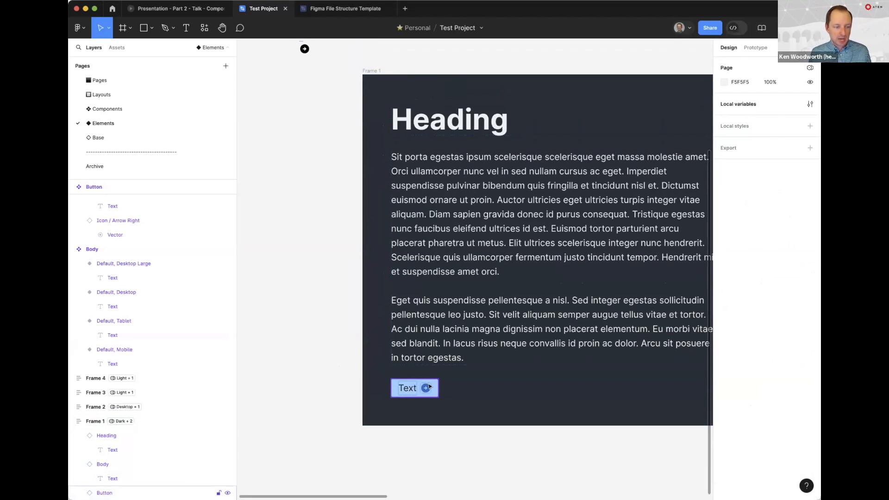
{"action": "left_click", "coordinate": [391, 386]}
{"action": "left_click", "coordinate": [313, 192]}
{"action": "scroll", "coordinate": [313, 192], "scroll_direction": "up", "scroll_amount": 5}
{"action": "scroll", "coordinate": [313, 192], "scroll_direction": "left", "scroll_amount": 5}
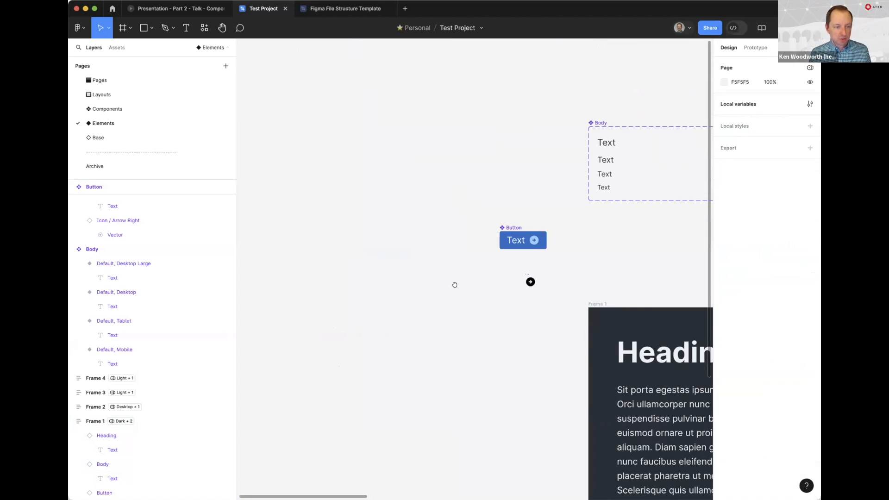
{"action": "left_click", "coordinate": [517, 223]}
{"action": "left_click", "coordinate": [494, 232]}
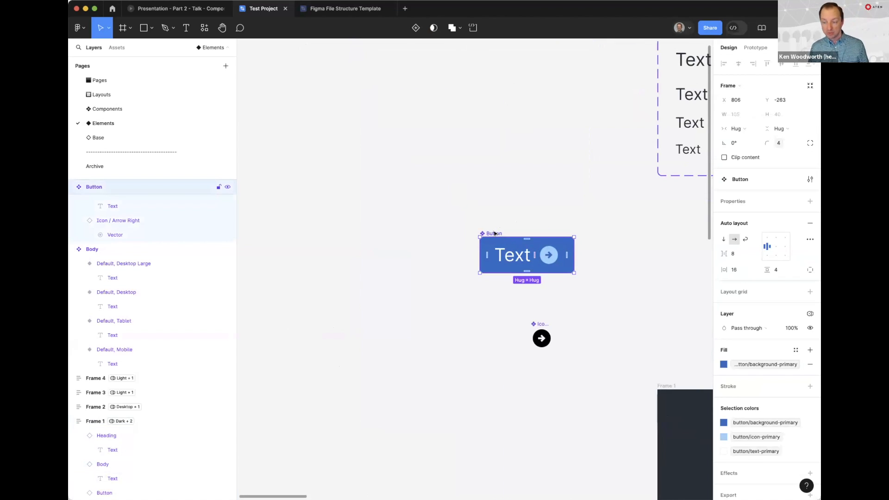
{"action": "left_click_drag", "start_coordinate": [495, 234], "coordinate": [441, 155]}
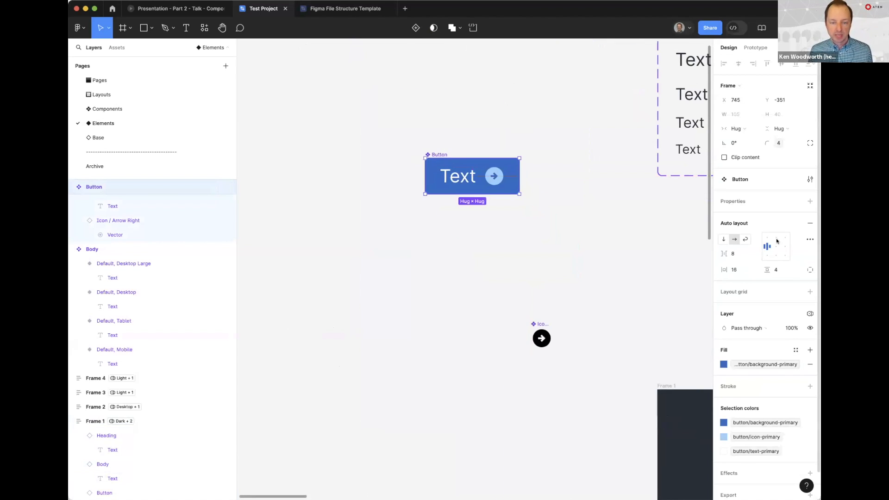
Add a variant property to the Button component and apply auto layout to its component set
{"action": "left_click", "coordinate": [807, 200]}
{"action": "left_click", "coordinate": [759, 229]}
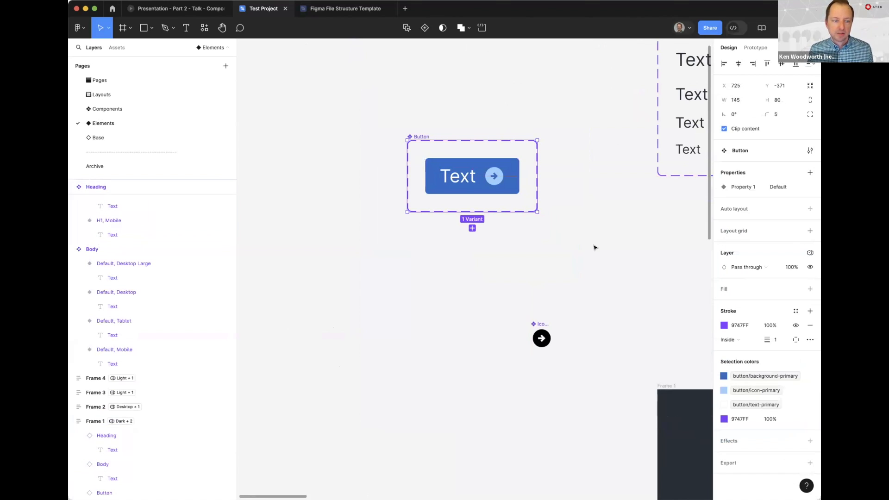
{"action": "key", "text": "shift+a"}
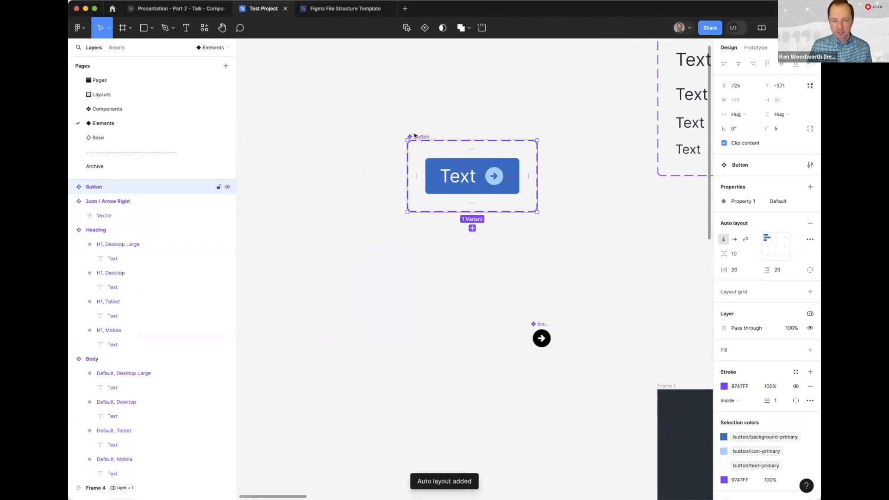
Add a second variant to the Button component set and name it Hover
{"action": "left_click", "coordinate": [734, 239]}
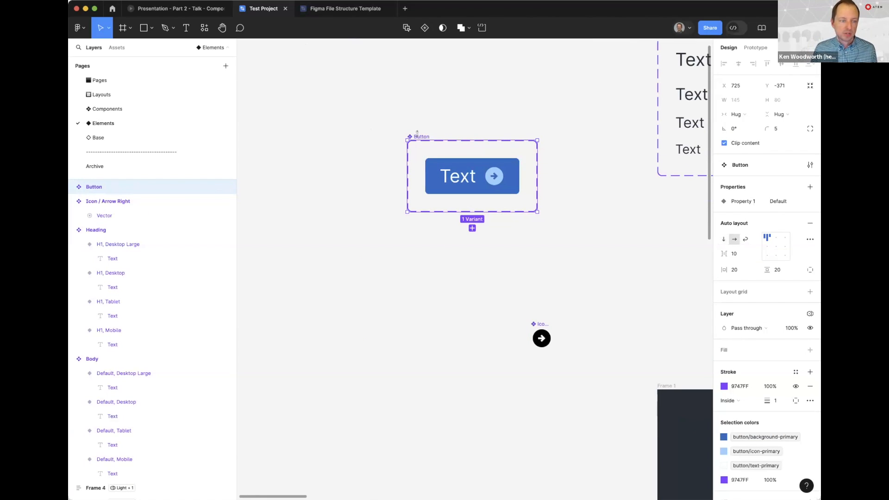
{"action": "left_click", "coordinate": [471, 228]}
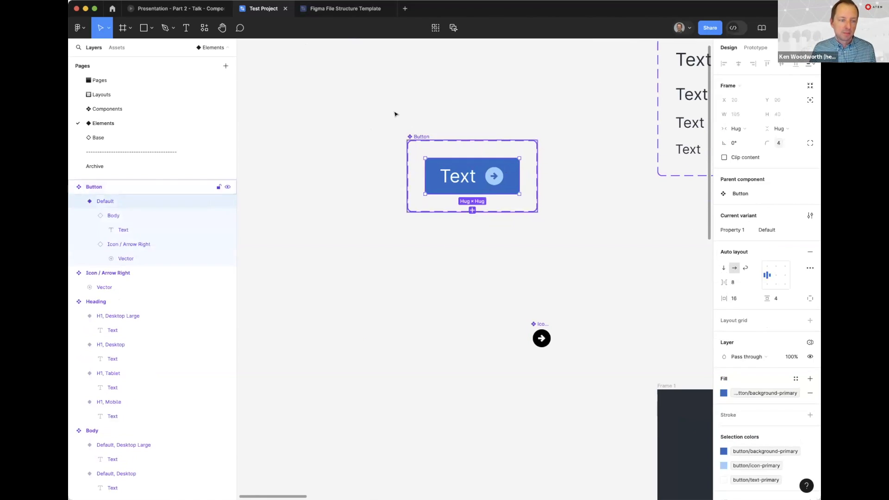
{"action": "type", "text": "Hover"}
{"action": "key", "text": "Return"}
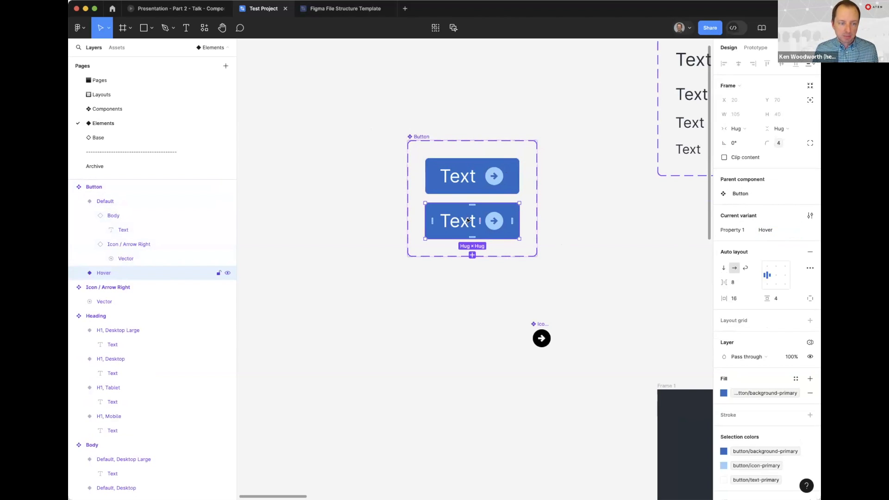
Add two more variants to the Button component set, named Focus and Disabled
{"action": "left_click", "coordinate": [472, 254]}
{"action": "type", "text": "Focus"}
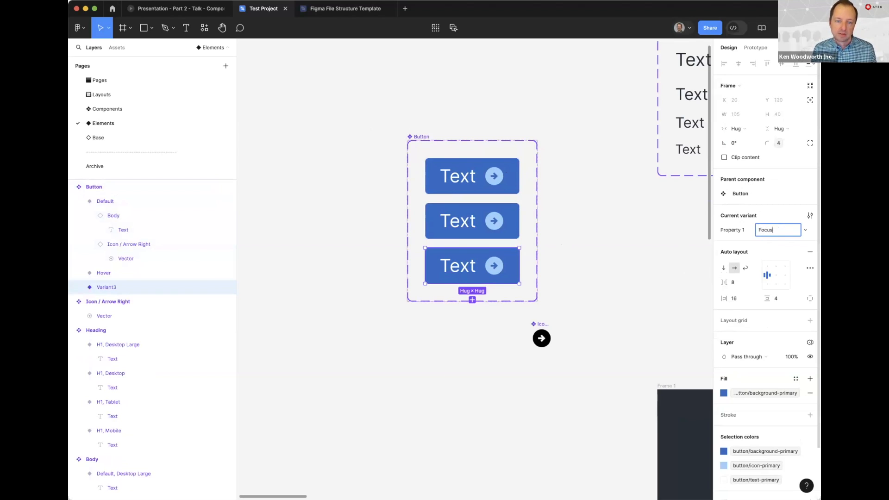
{"action": "key", "text": "Return"}
{"action": "left_click", "coordinate": [472, 300]}
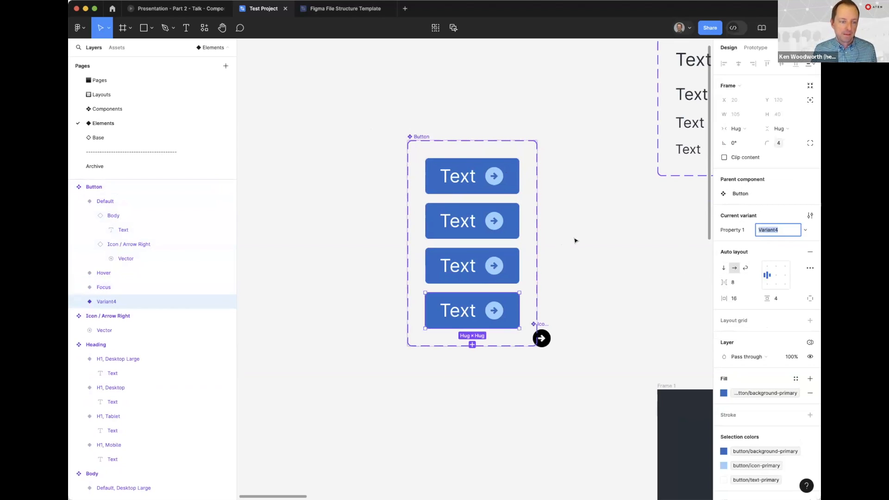
{"action": "type", "text": "Disabled"}
{"action": "key", "text": "Return"}
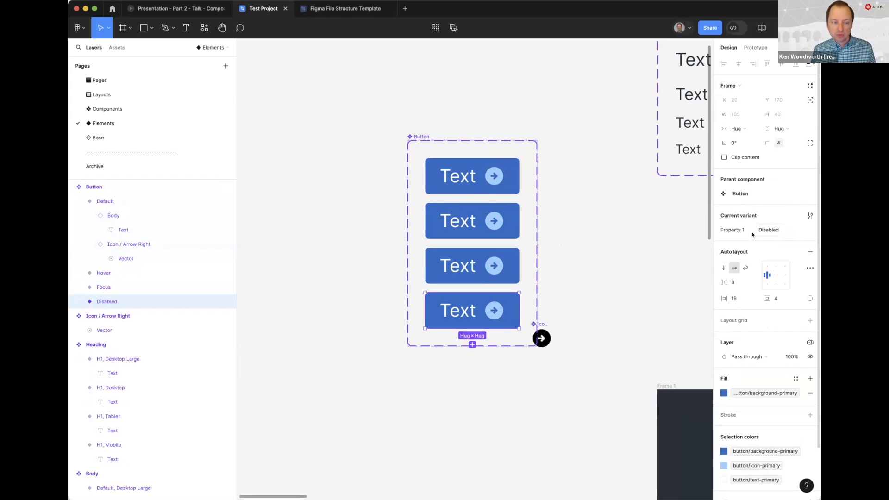
{"action": "left_click", "coordinate": [599, 178]}
Inspect the Hover variant's properties and the button color variables in the Colors → Components collection
{"action": "left_click", "coordinate": [444, 212]}
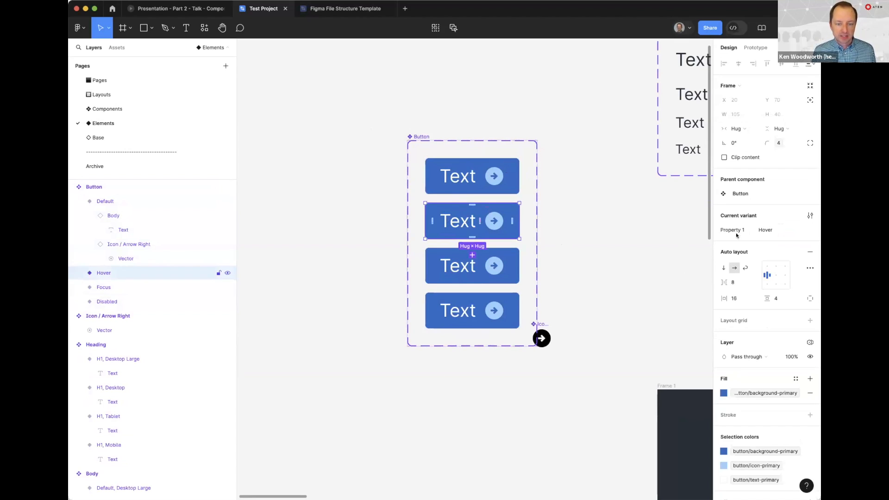
{"action": "left_click", "coordinate": [611, 259]}
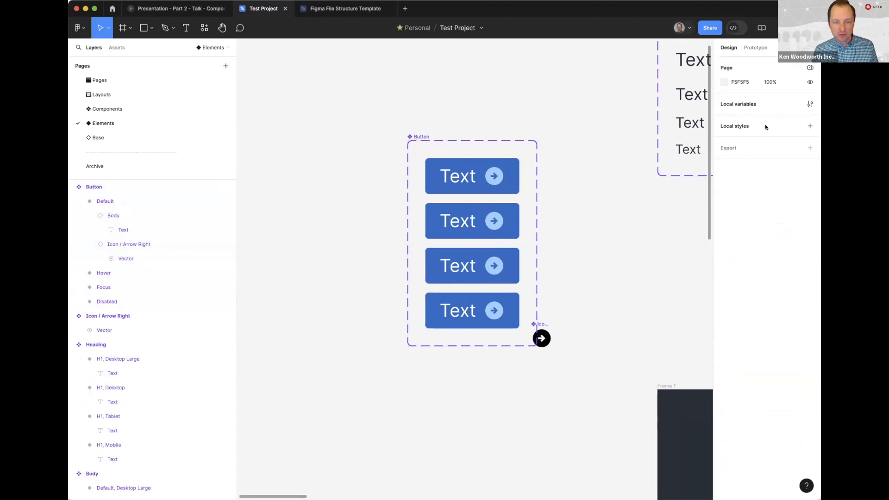
{"action": "left_click", "coordinate": [809, 104]}
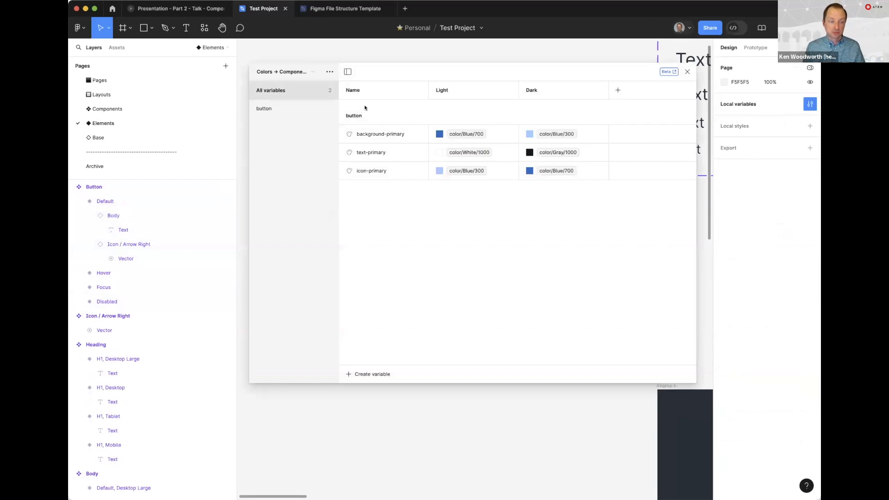
{"action": "left_click", "coordinate": [686, 72]}
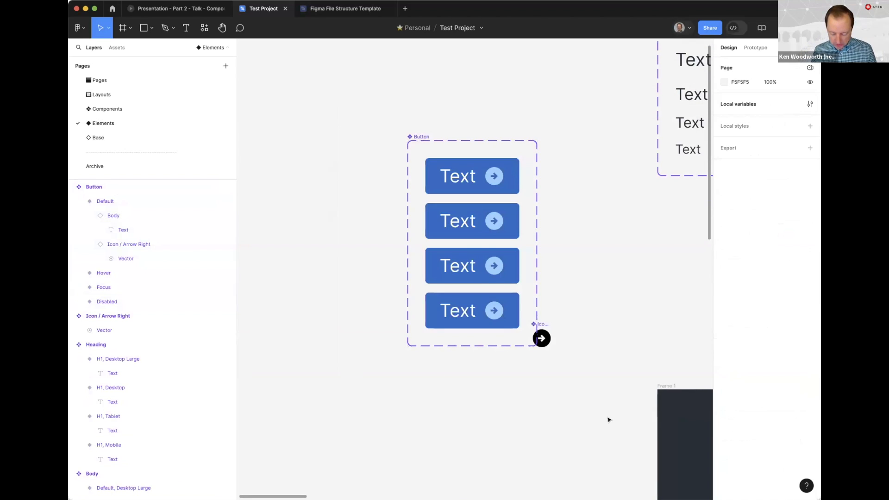
Check the variable modes applied to Frame 1
{"action": "scroll", "coordinate": [609, 419], "scroll_direction": "down", "scroll_amount": 5}
{"action": "scroll", "coordinate": [446, 387], "scroll_direction": "down", "scroll_amount": 2}
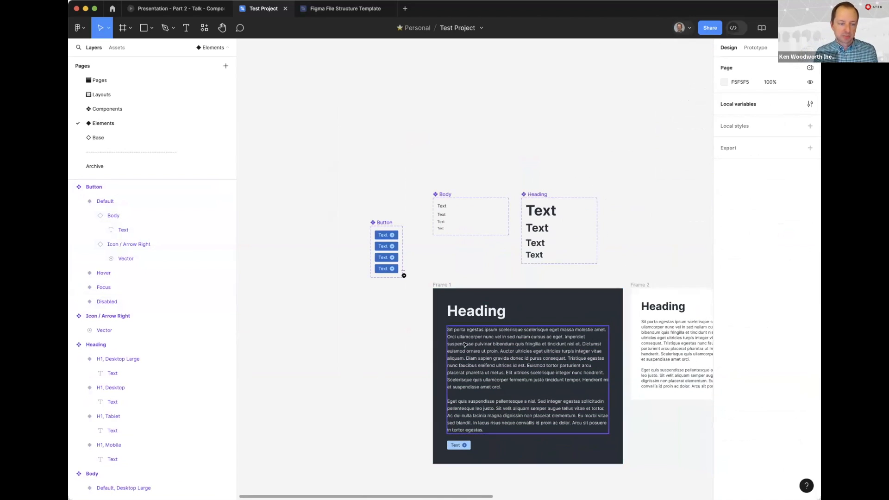
{"action": "left_click", "coordinate": [438, 285]}
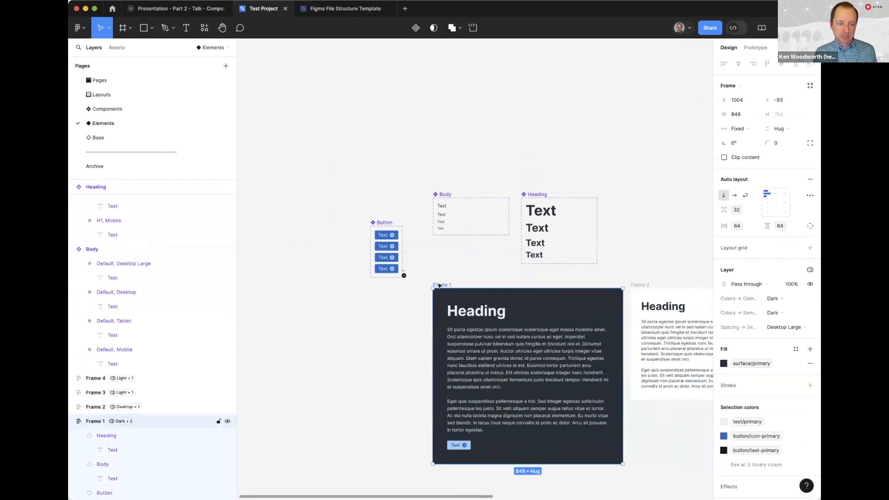
{"action": "left_click", "coordinate": [402, 327]}
Copy the Button instance from Frame 1 into Frame 2, below the body text
{"action": "scroll", "coordinate": [432, 353], "scroll_direction": "down", "scroll_amount": 5}
{"action": "scroll", "coordinate": [431, 353], "scroll_direction": "right", "scroll_amount": 5}
{"action": "scroll", "coordinate": [580, 165], "scroll_direction": "right", "scroll_amount": 3}
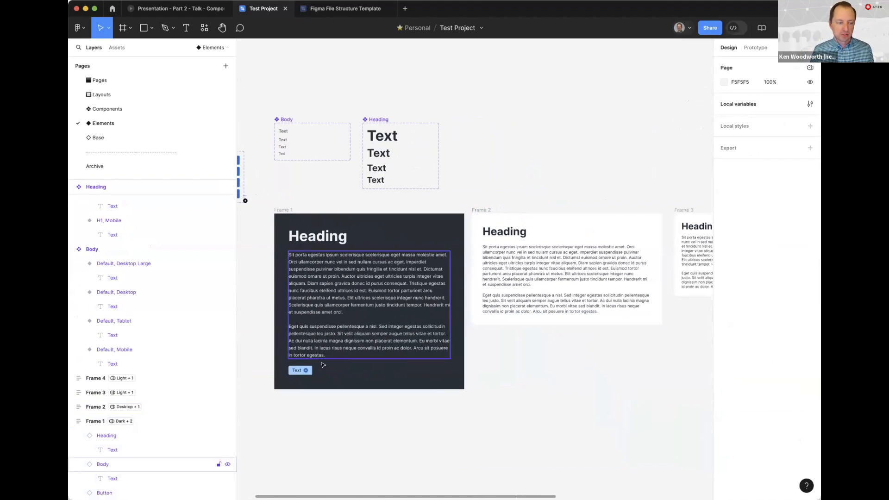
{"action": "left_click", "coordinate": [300, 370]}
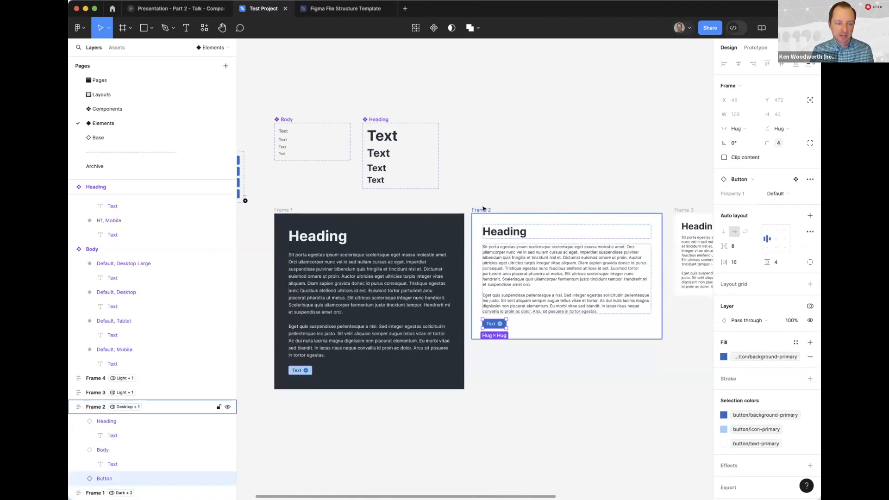
{"action": "left_click", "coordinate": [619, 167]}
{"action": "scroll", "coordinate": [619, 166], "scroll_direction": "right", "scroll_amount": 4}
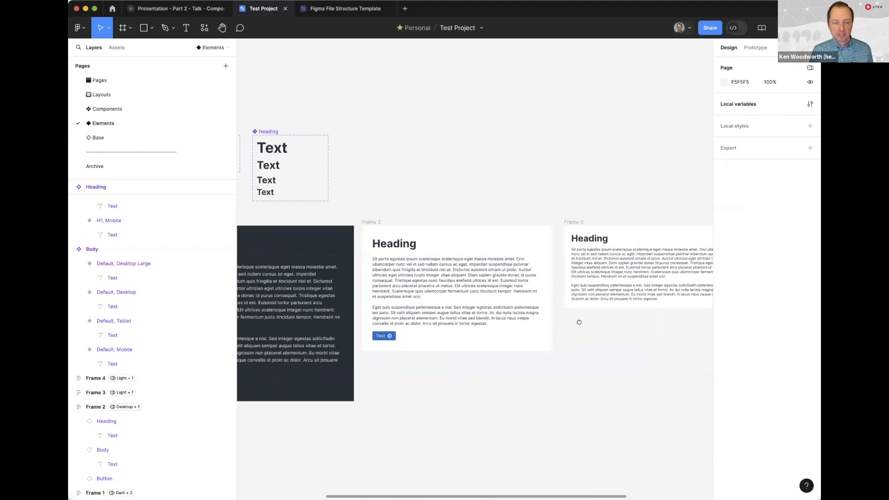
{"action": "scroll", "coordinate": [578, 319], "scroll_direction": "right", "scroll_amount": 5}
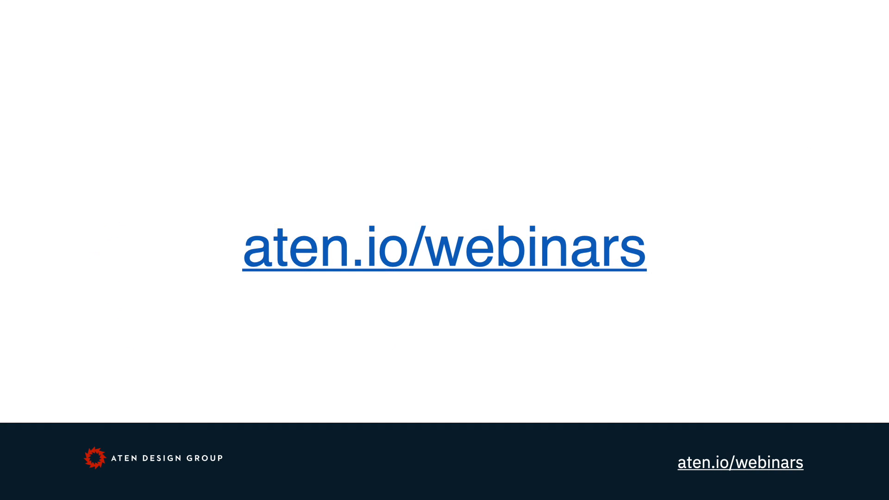